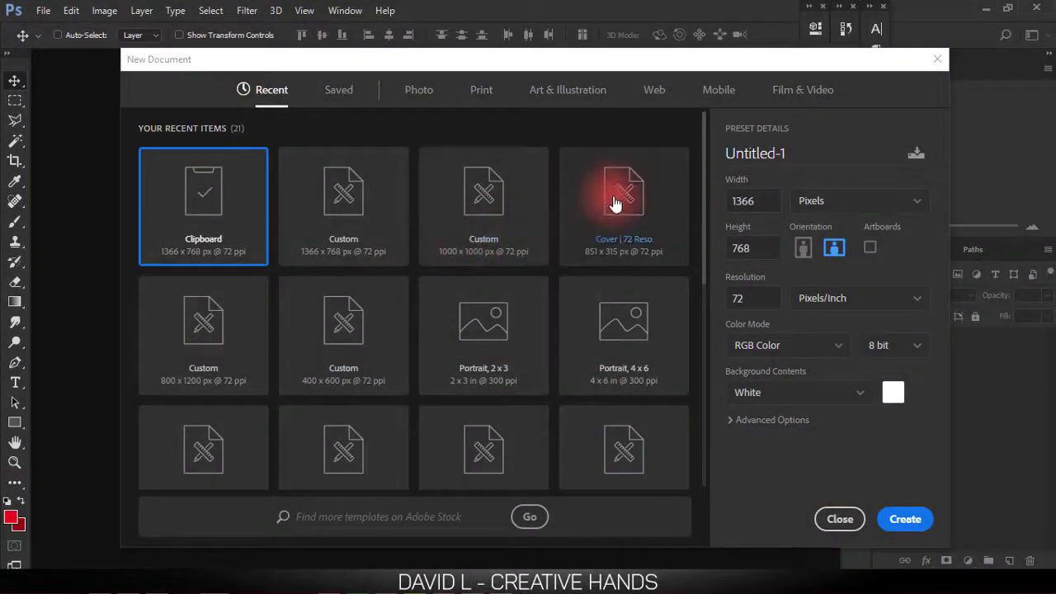
# - Create a new 851 × 315 px, 72 ppi, 8-bit white document from the Cover preset
pyautogui.click(615, 204)
pyautogui.moveTo(765, 201); pyautogui.dragTo(716, 205)
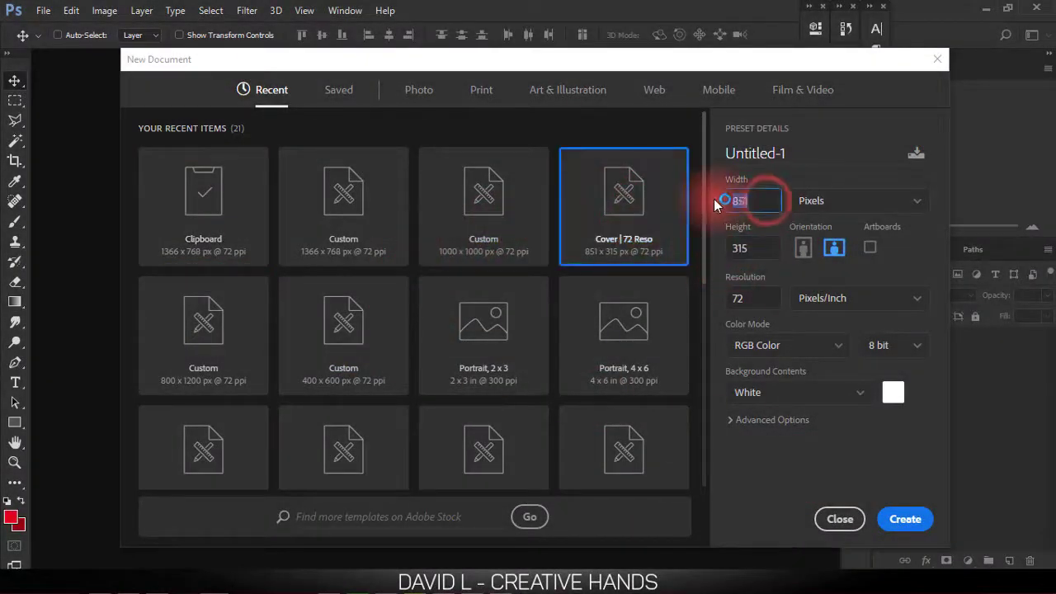
pyautogui.write('851')
pyautogui.moveTo(740, 250); pyautogui.dragTo(761, 256)
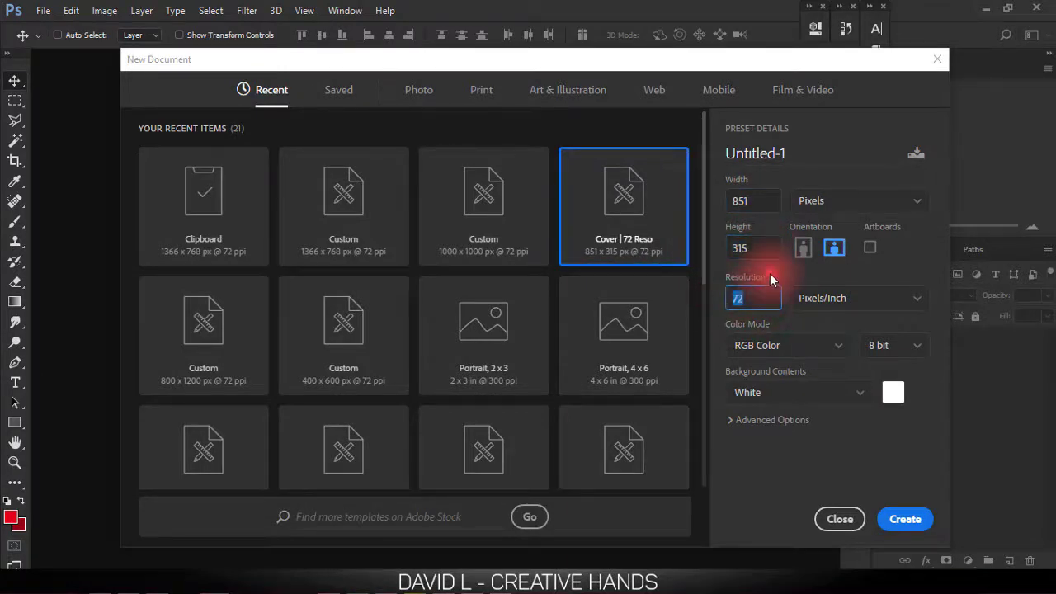
pyautogui.press('Tab')
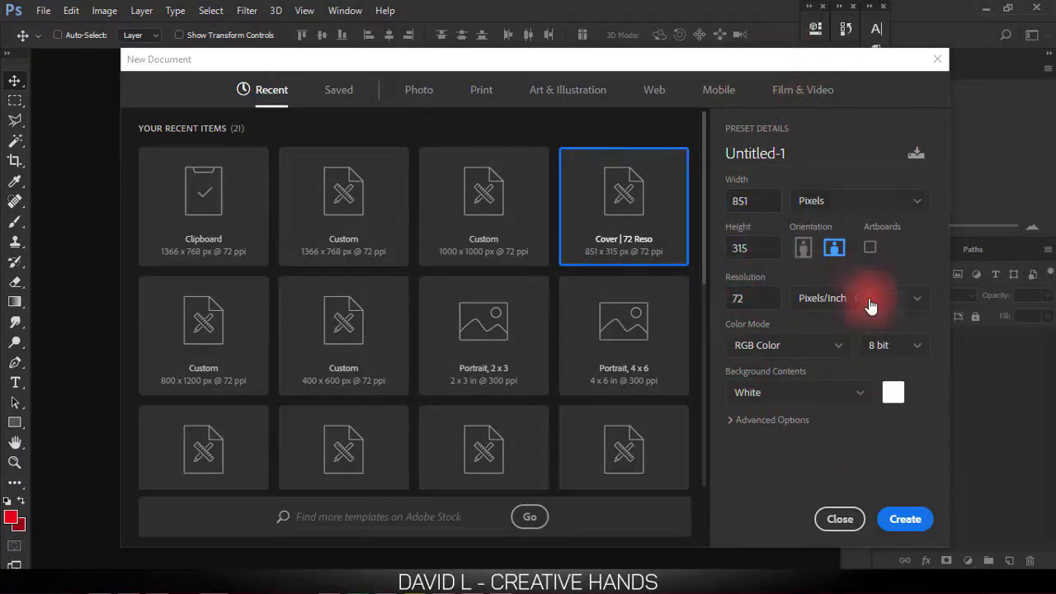
pyautogui.click(893, 349)
pyautogui.click(893, 349)
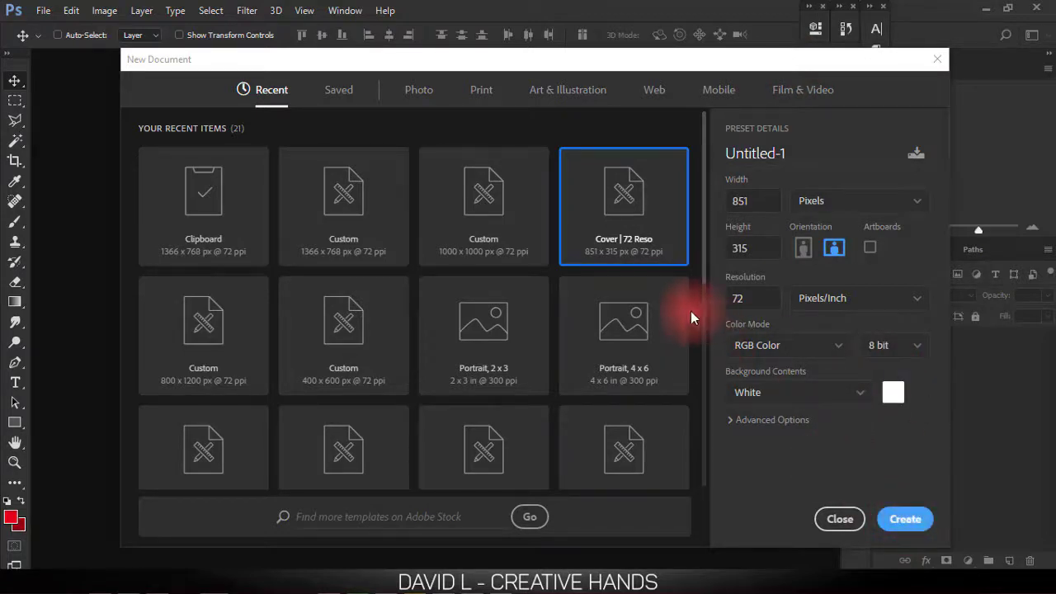
pyautogui.press('Return')
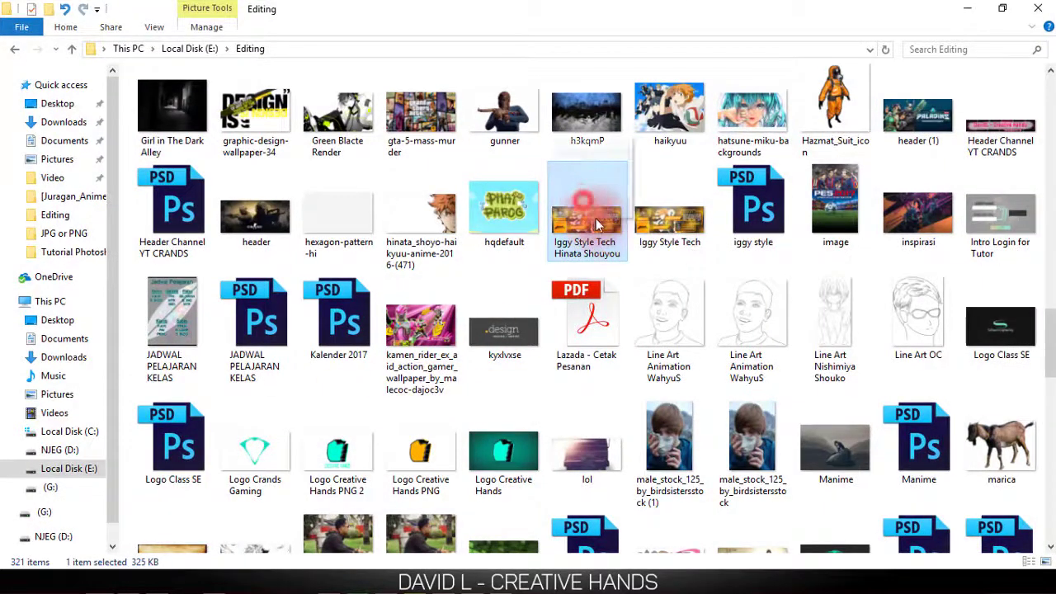
# - Place the Hinata Shouyou reference banner image on the canvas and reposition it
pyautogui.moveTo(599, 225); pyautogui.dragTo(420, 350)
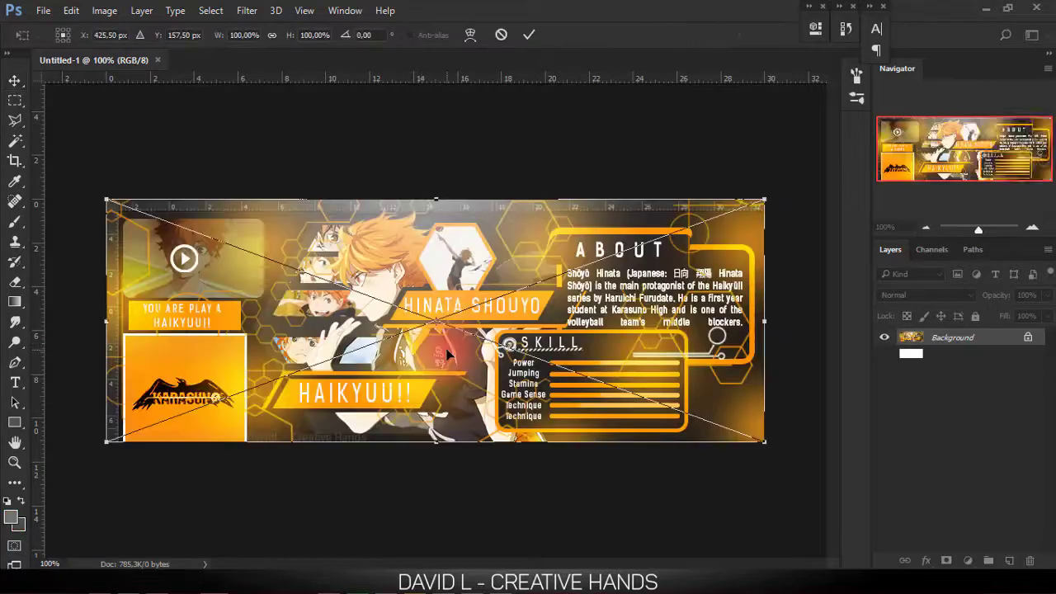
pyautogui.press('Return')
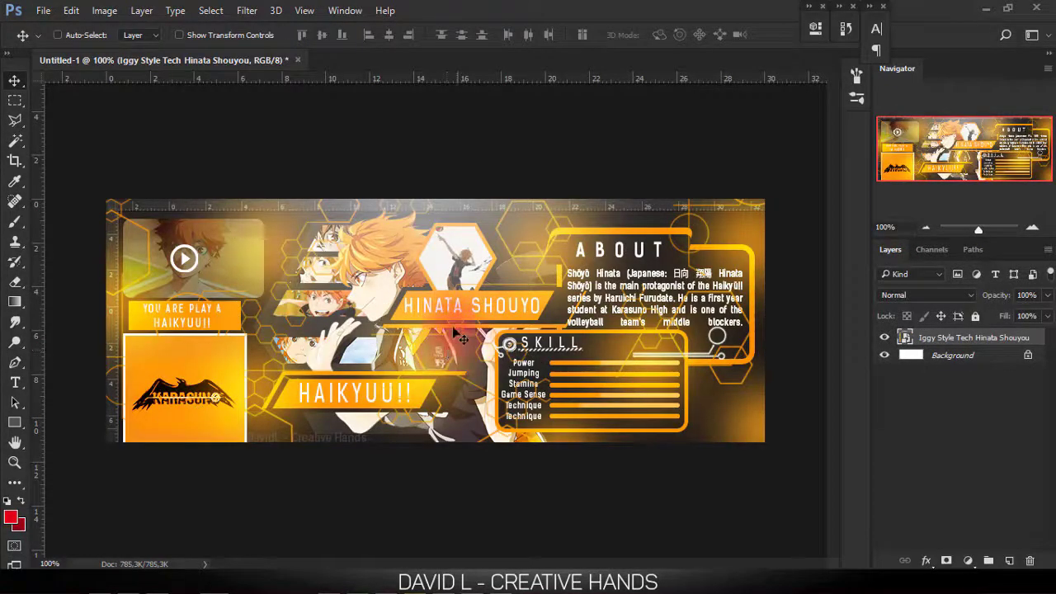
pyautogui.moveTo(452, 321); pyautogui.dragTo(386, 301)
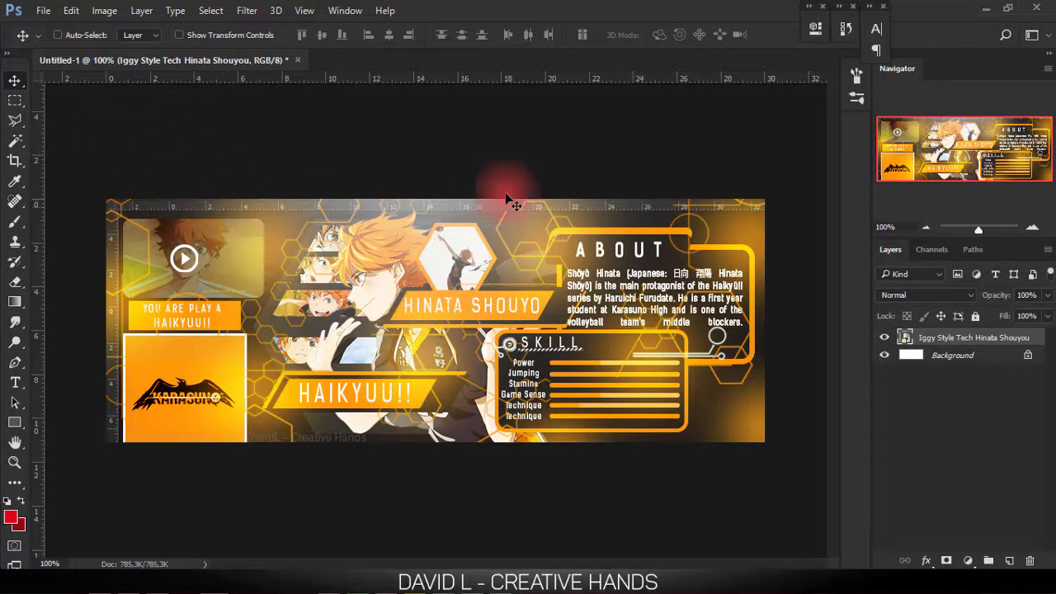
pyautogui.click(636, 257)
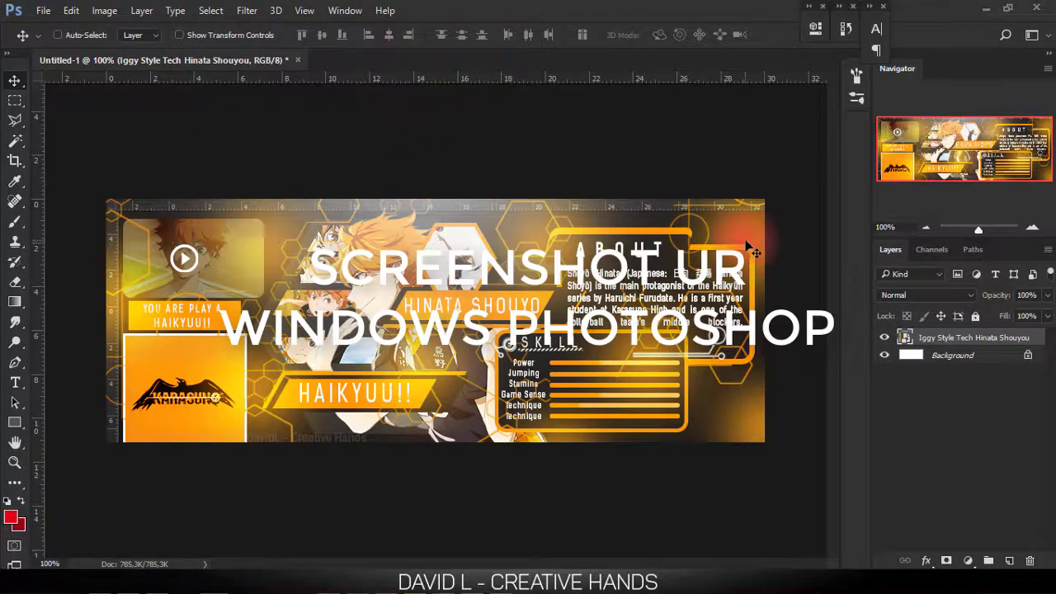
# - Paste the window screenshot as Layer 1 and move it up and left
pyautogui.hotkey('ctrl', 'v')
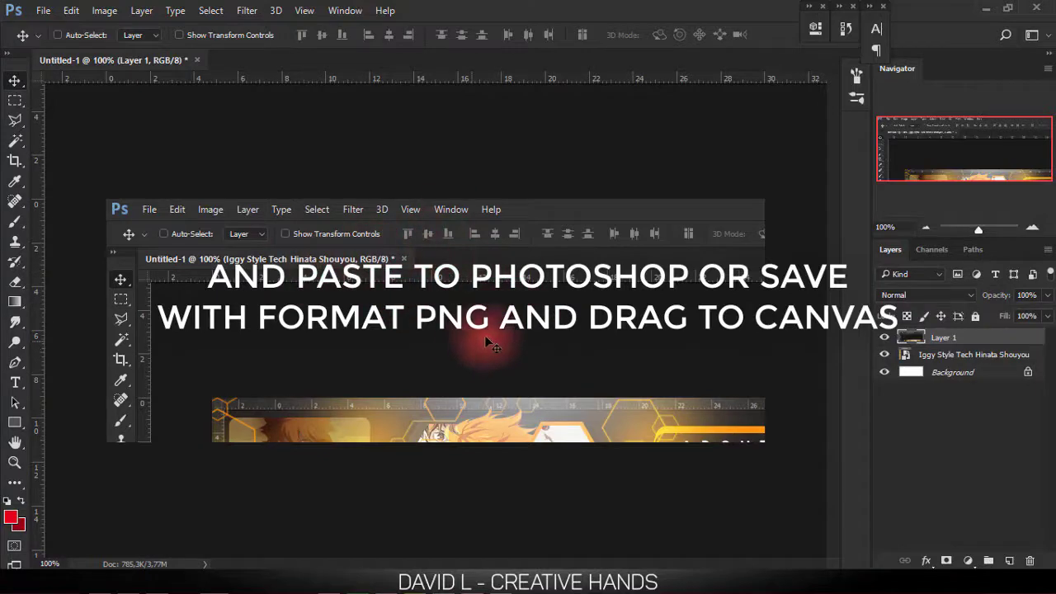
pyautogui.moveTo(551, 341); pyautogui.dragTo(551, 285)
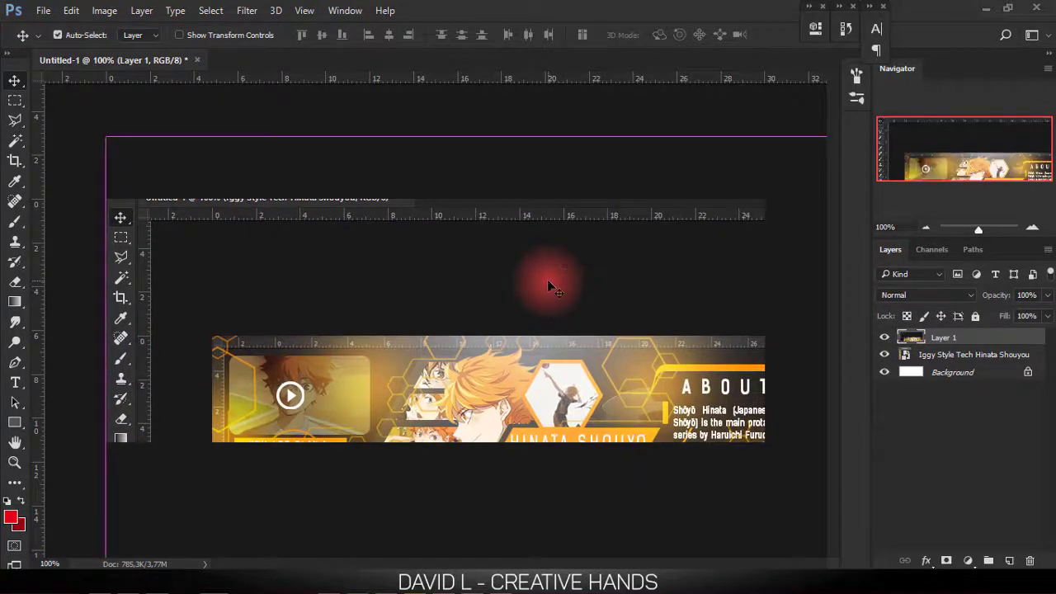
pyautogui.hotkey('ctrl', 't')
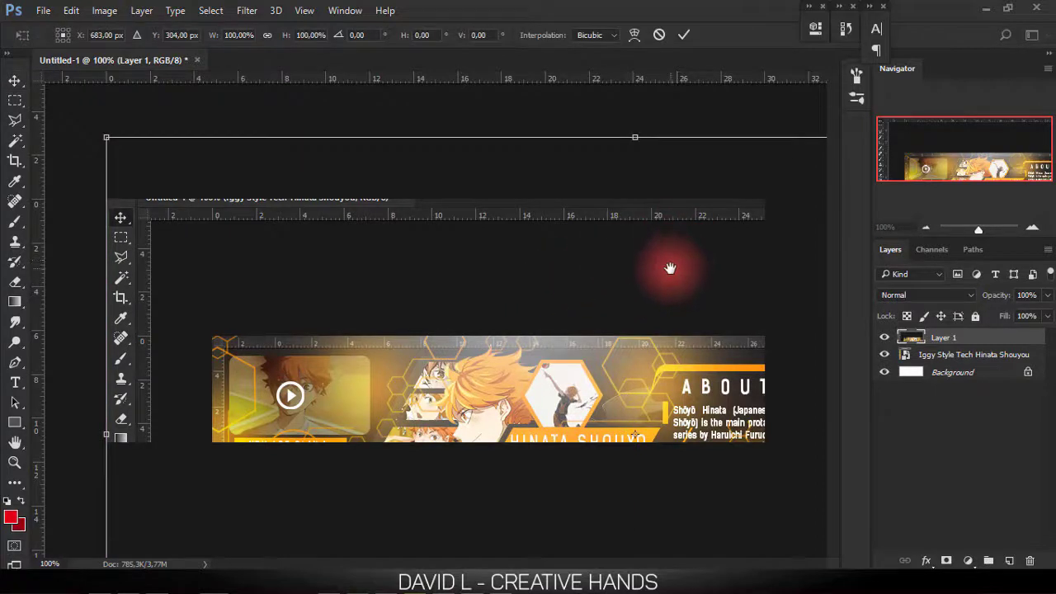
pyautogui.press('Return')
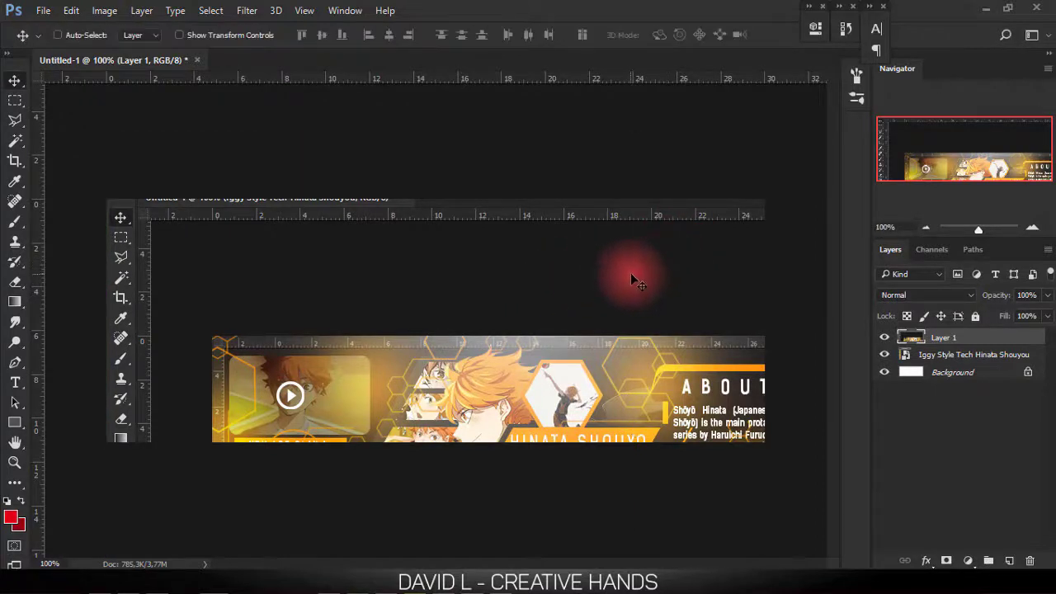
pyautogui.click(632, 273)
pyautogui.moveTo(612, 280); pyautogui.dragTo(424, 273)
# - Scale the screenshot layer down to about 69.8% and reposition it
pyautogui.hotkey('ctrl', 't')
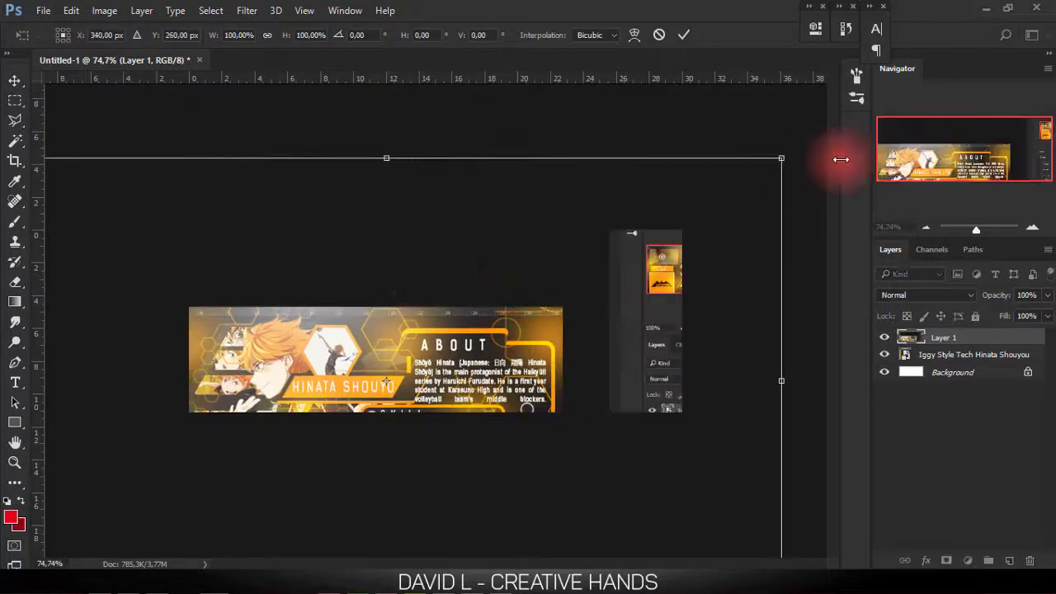
pyautogui.moveTo(779, 159)
pyautogui.mouseDown()
pyautogui.moveTo(675, 221)
pyautogui.moveTo(478, 302)
pyautogui.moveTo(569, 288)
pyautogui.mouseUp()
pyautogui.press('Return')
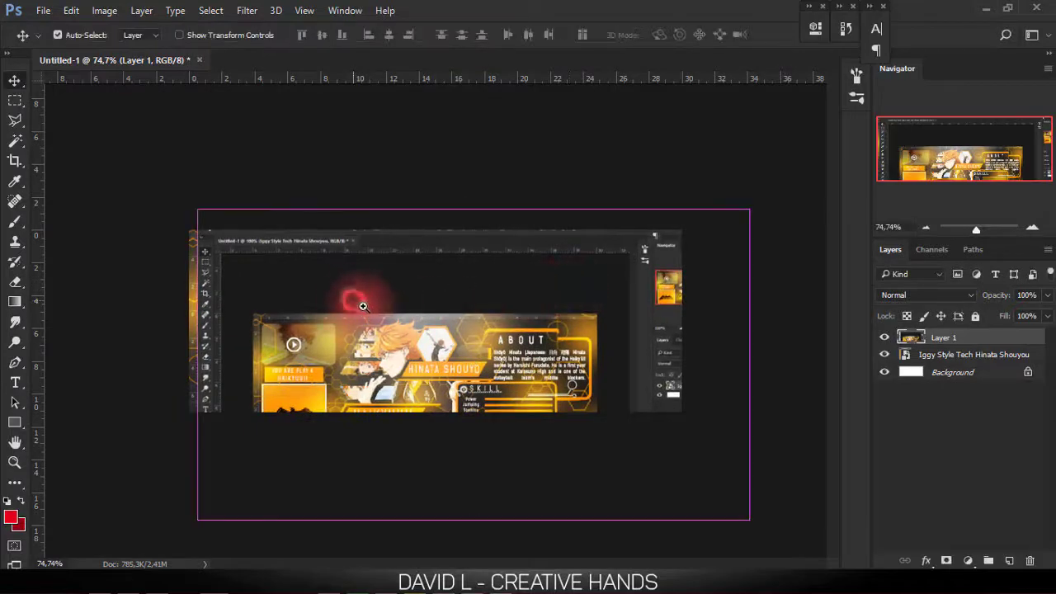
pyautogui.scroll(3, 363, 297)
pyautogui.moveTo(319, 291); pyautogui.dragTo(342, 290)
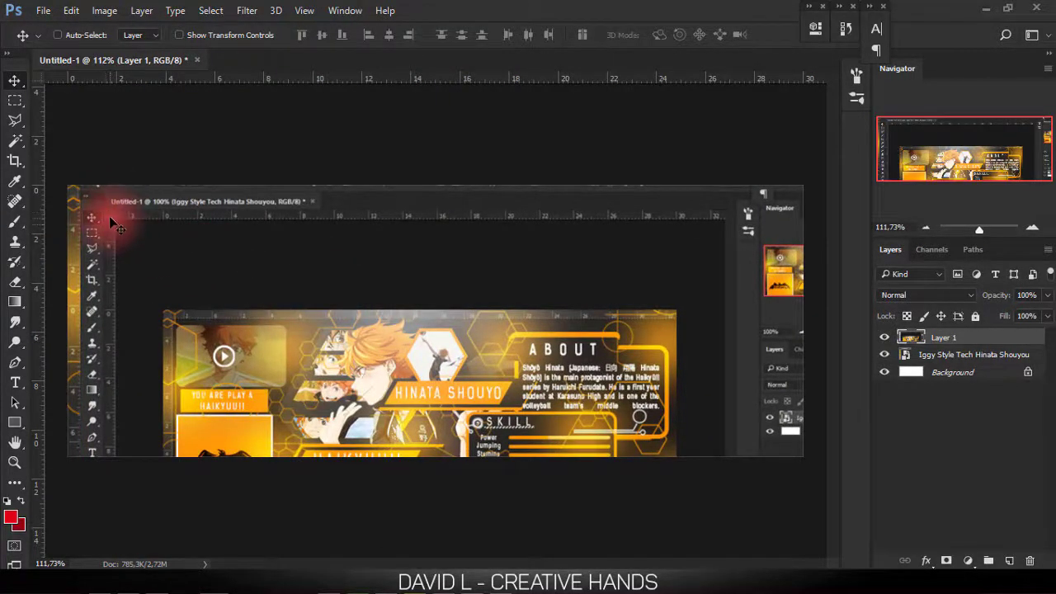
# - Add guides along the screenshot's top, bottom, left and right edges
pyautogui.moveTo(218, 78); pyautogui.dragTo(95, 187)
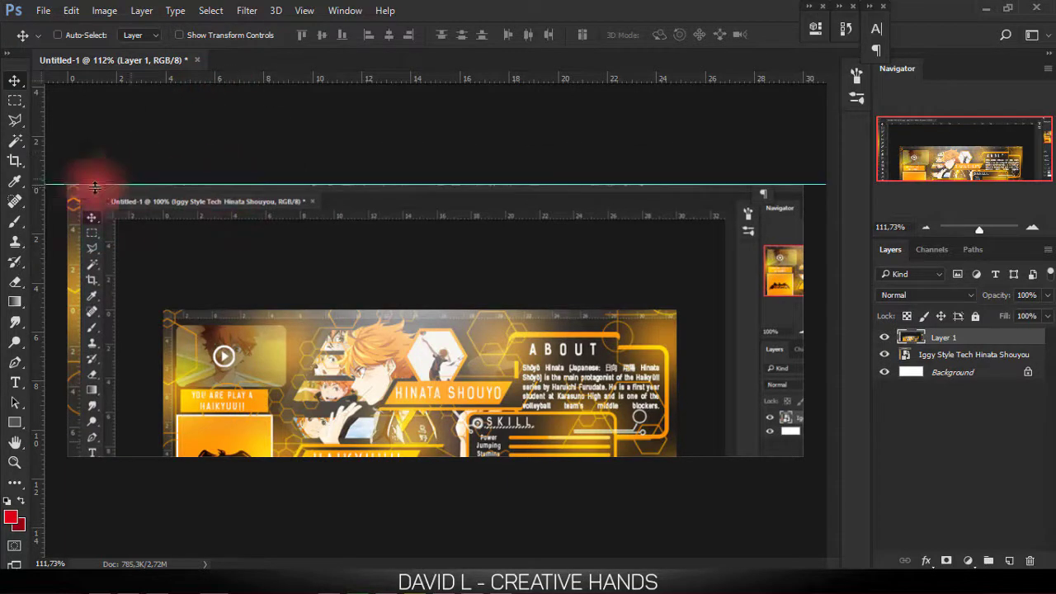
pyautogui.moveTo(32, 192); pyautogui.dragTo(68, 281)
pyautogui.moveTo(252, 78); pyautogui.dragTo(292, 456)
pyautogui.moveTo(37, 363); pyautogui.dragTo(802, 328)
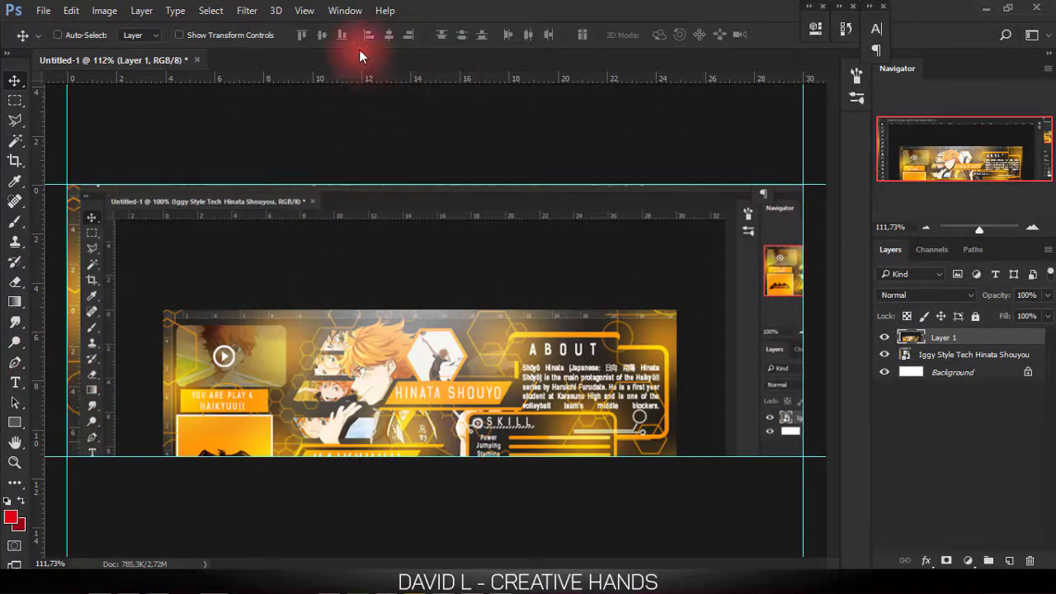
pyautogui.click(343, 12)
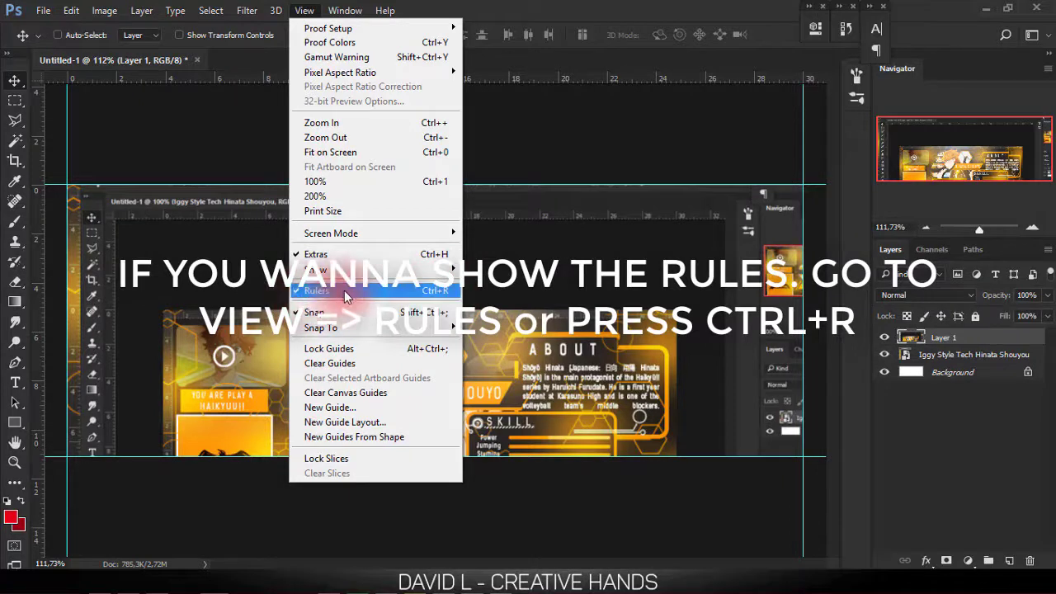
pyautogui.click(564, 7)
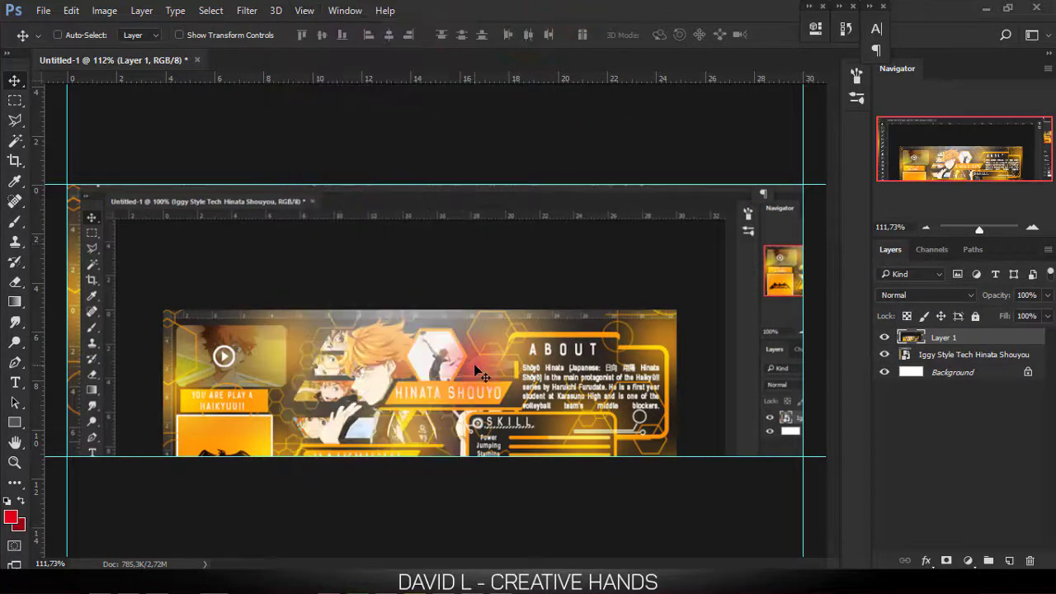
pyautogui.click(15, 100)
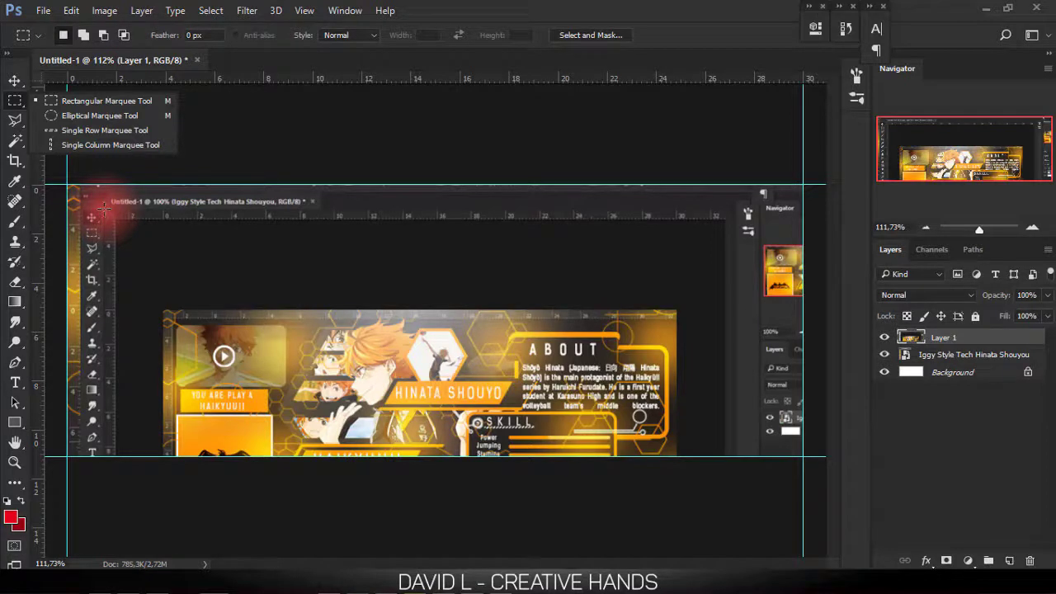
# - Copy the screenshot's inner canvas area to a new Layer 2
pyautogui.moveTo(104, 209); pyautogui.dragTo(427, 455)
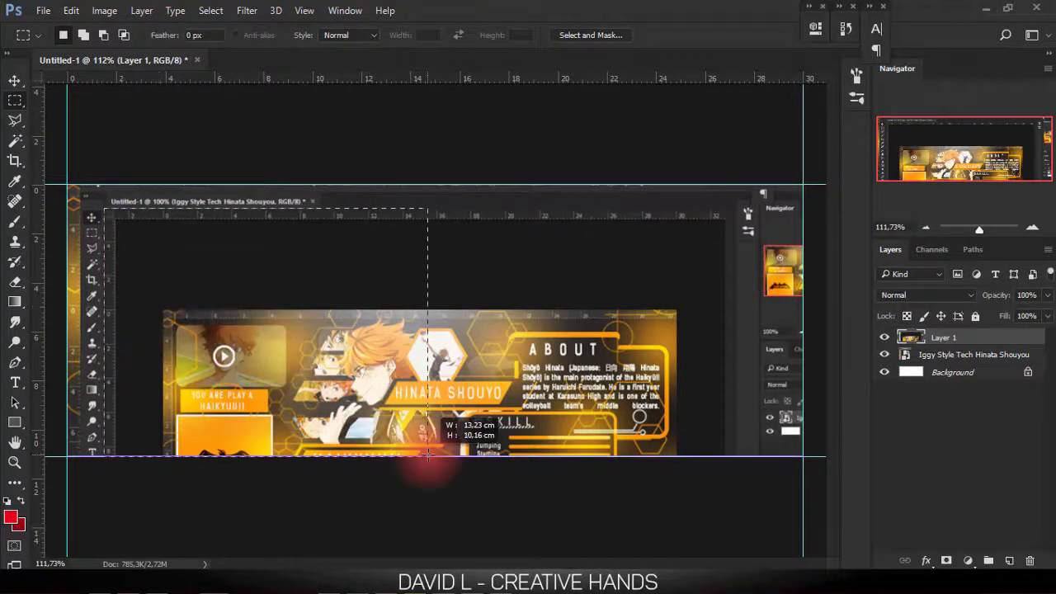
pyautogui.moveTo(427, 455)
pyautogui.mouseDown()
pyautogui.moveTo(735, 518)
pyautogui.moveTo(736, 569)
pyautogui.mouseUp()
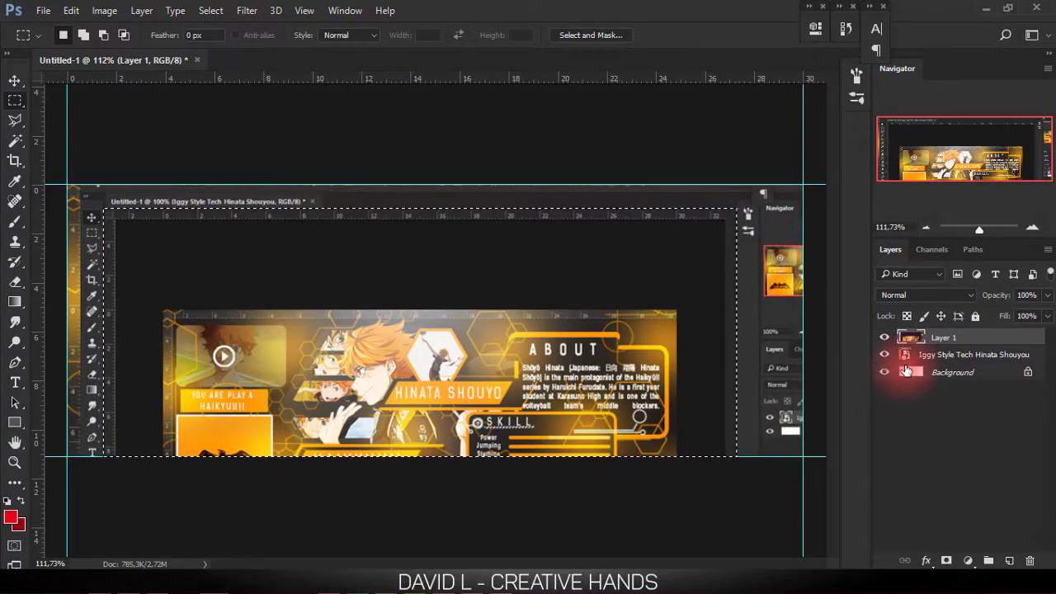
pyautogui.hotkey('ctrl', 'j')
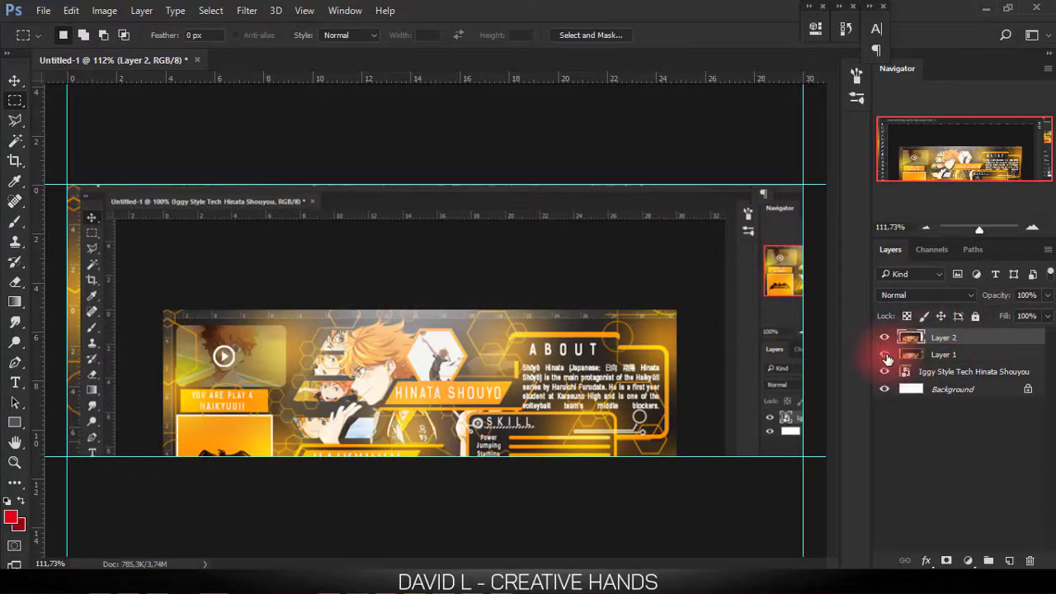
# - Move Layer 2 to the guides' top-left corner and enlarge it to about 128%
pyautogui.click(12, 77)
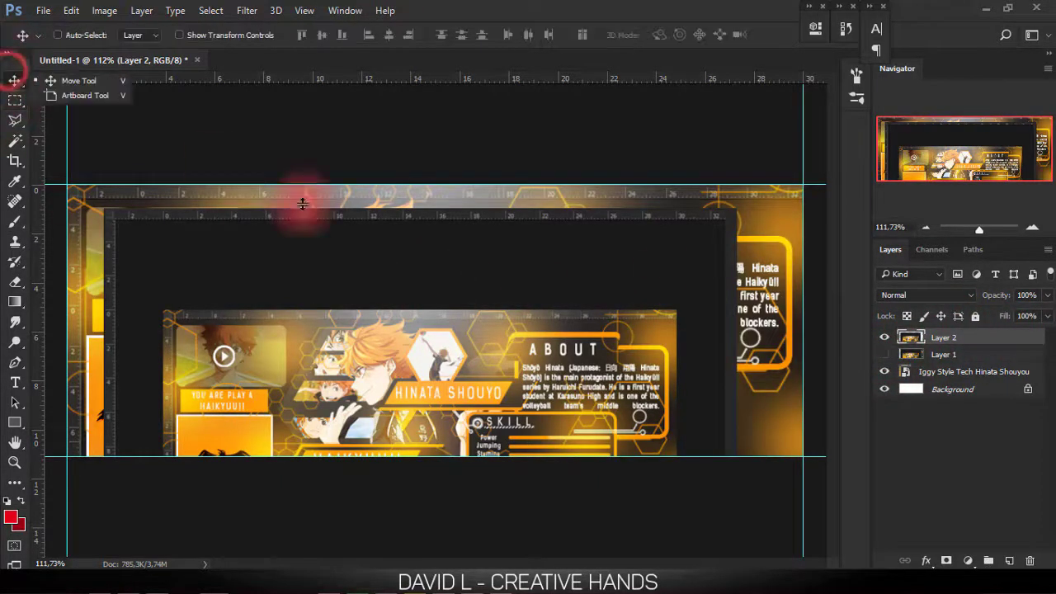
pyautogui.moveTo(509, 349); pyautogui.dragTo(474, 325)
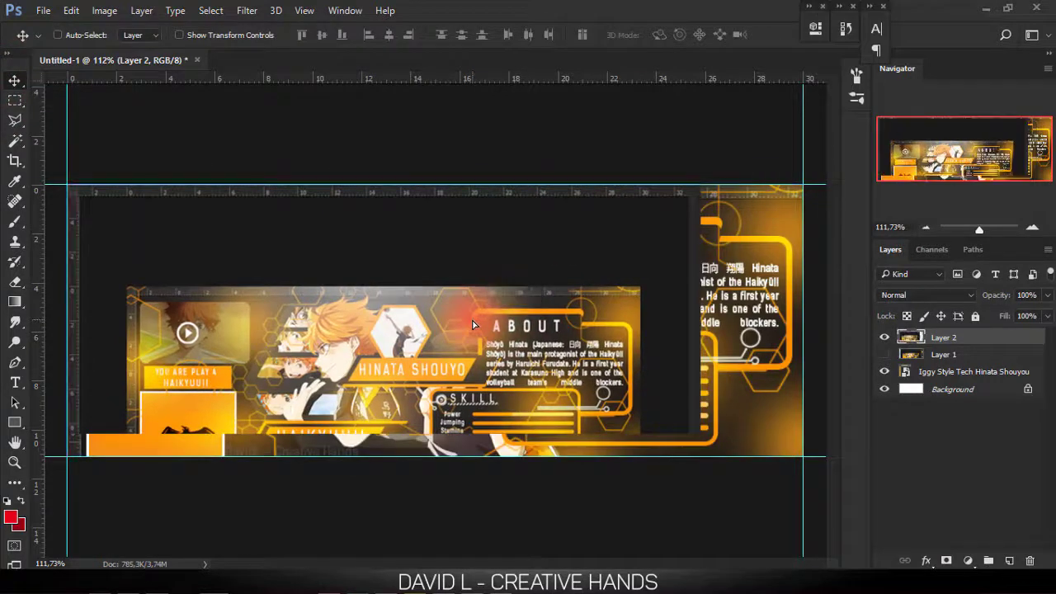
pyautogui.hotkey('ctrl', 't')
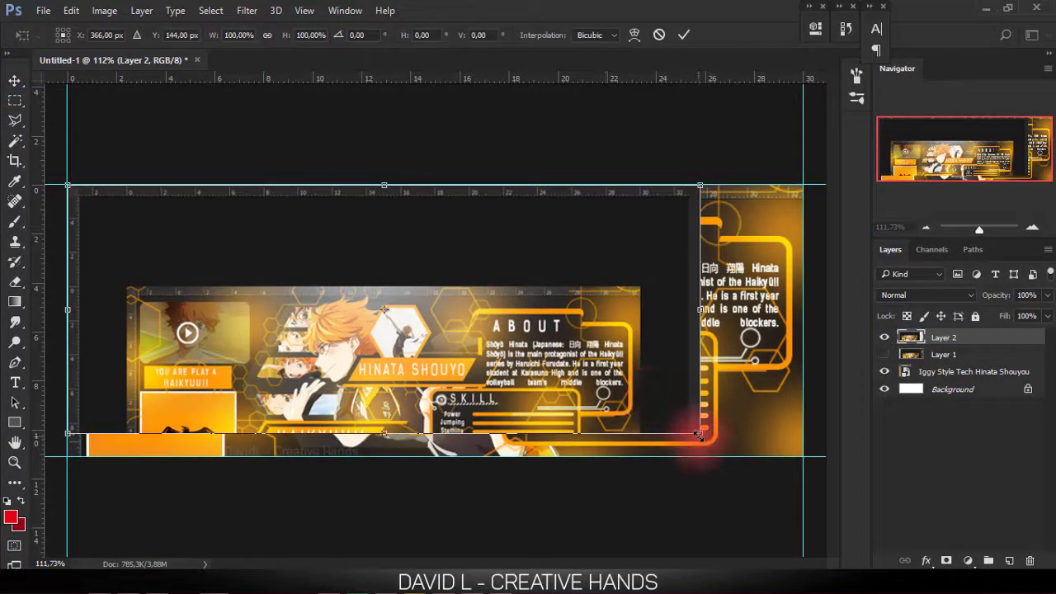
pyautogui.moveTo(699, 435); pyautogui.dragTo(863, 561)
pyautogui.hotkey('ctrl', 'z')
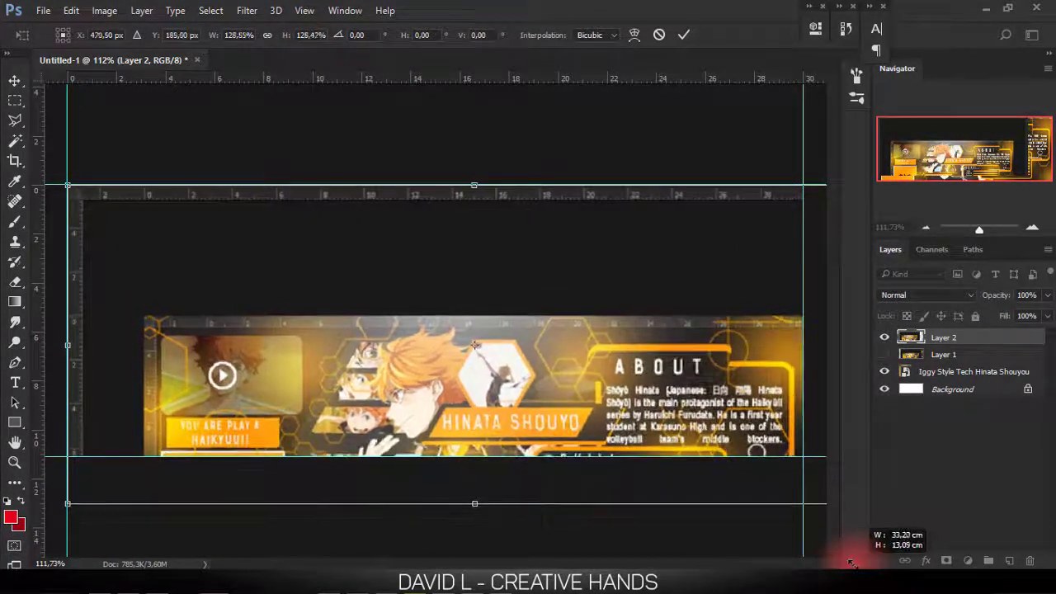
pyautogui.moveTo(863, 561); pyautogui.dragTo(852, 566)
pyautogui.press('Return')
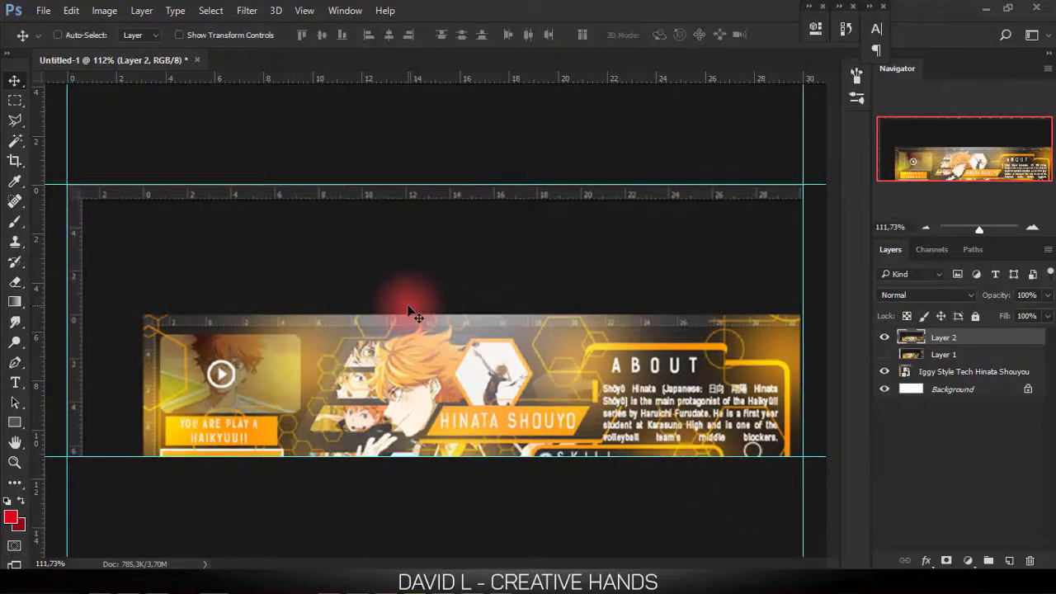
# - Toggle Layer 2's visibility to compare it against Layer 1
pyautogui.click(885, 340)
pyautogui.click(885, 338)
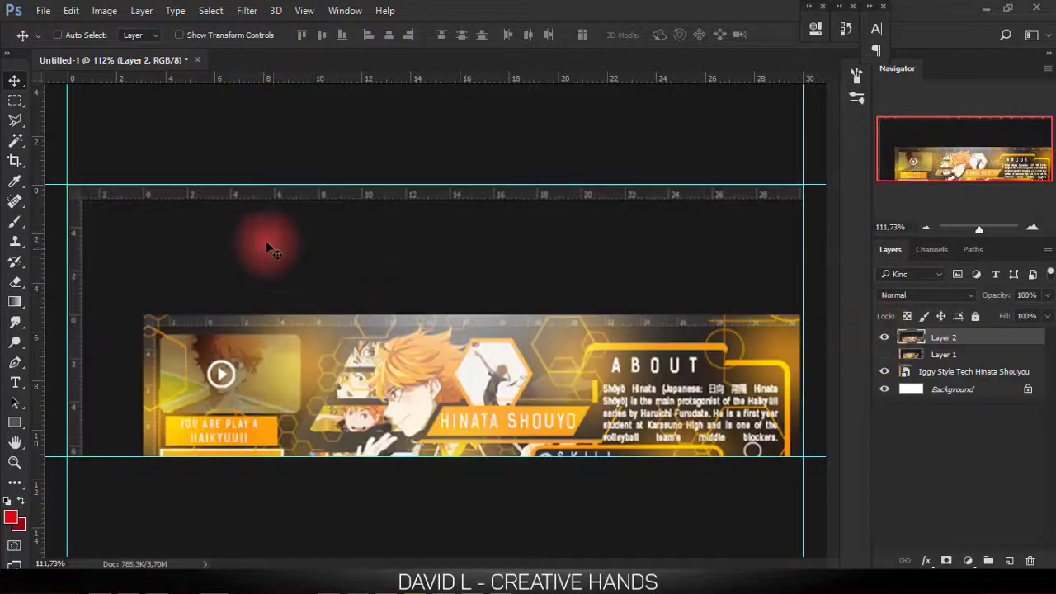
pyautogui.click(885, 338)
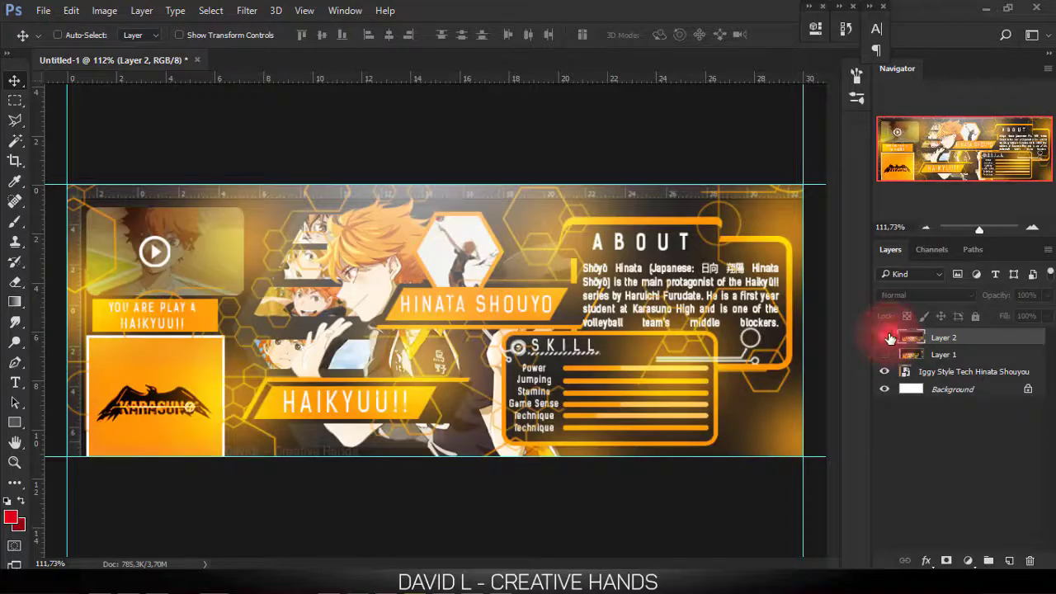
pyautogui.click(884, 337)
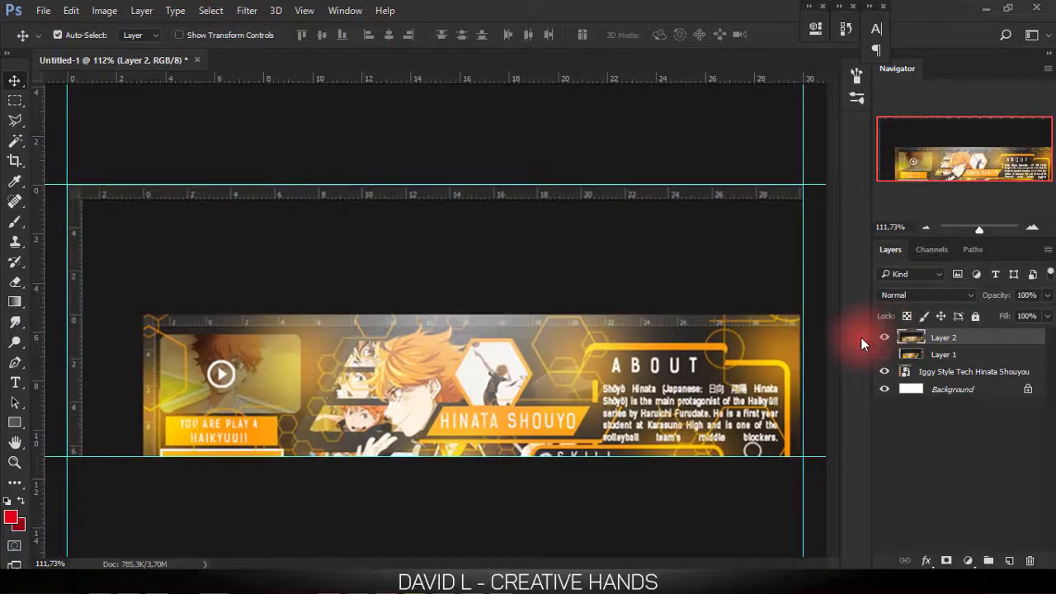
# - Scale Layer 2 down to about 95% so it fits within the guides
pyautogui.hotkey('ctrl', 't')
pyautogui.hotkey('ctrl', '0')
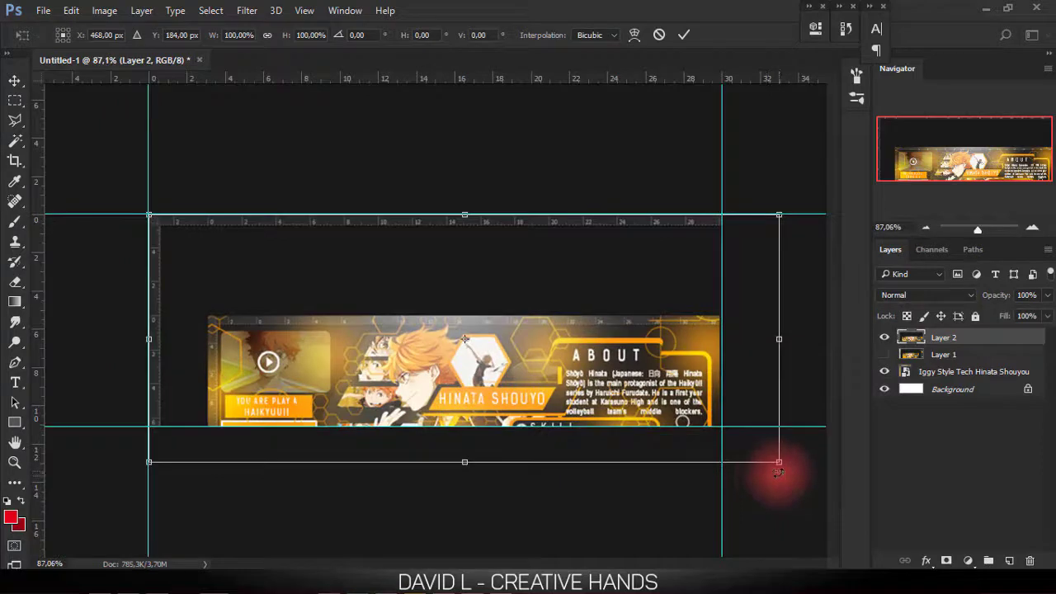
pyautogui.moveTo(779, 463); pyautogui.dragTo(728, 443)
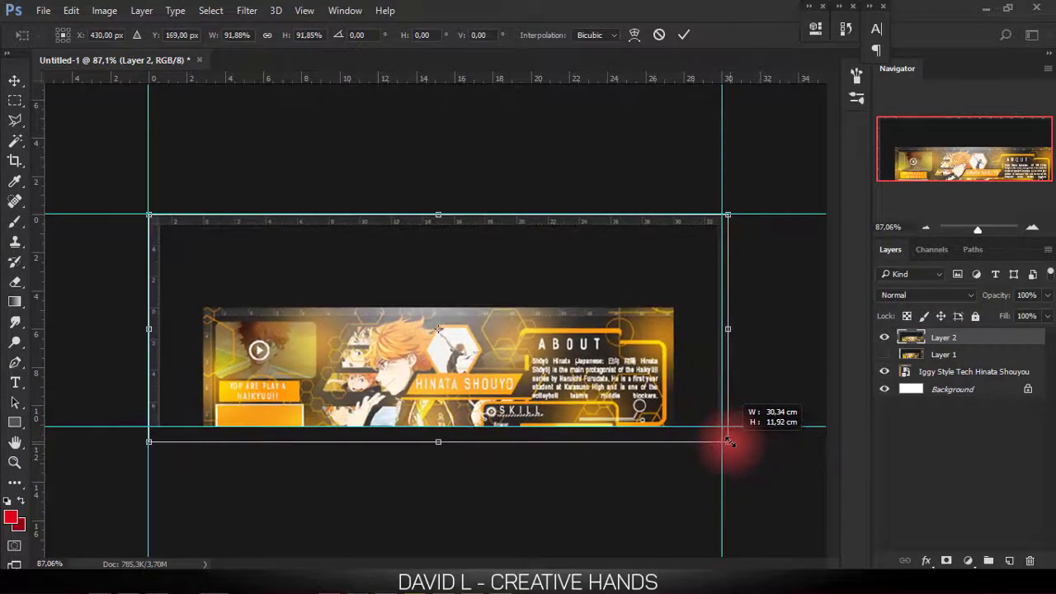
pyautogui.rightClick(618, 323)
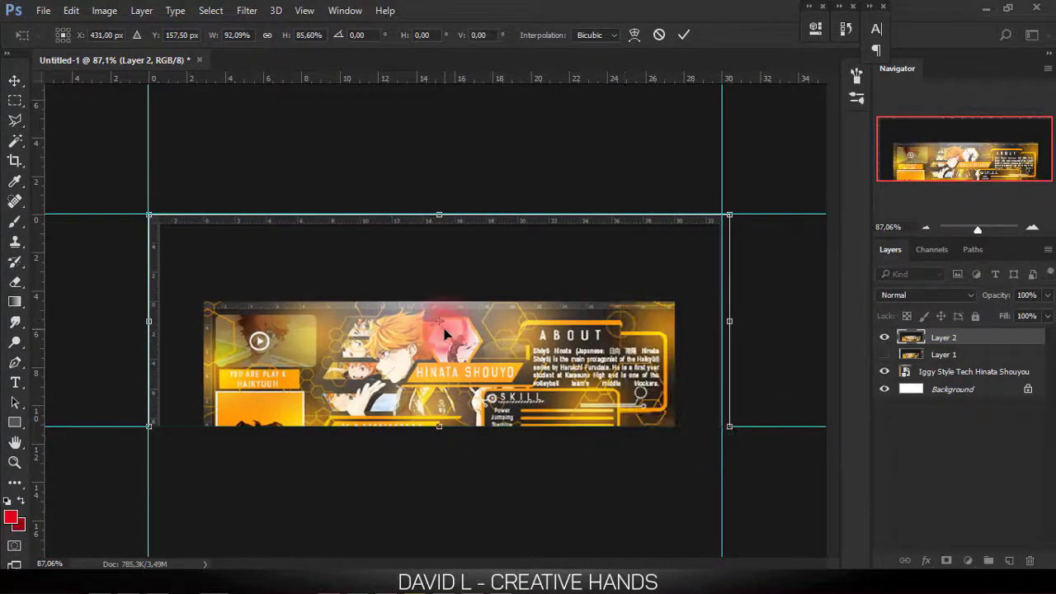
pyautogui.hotkey('ctrl', 'z')
pyautogui.moveTo(778, 462)
pyautogui.mouseDown()
pyautogui.moveTo(723, 438)
pyautogui.moveTo(746, 450)
pyautogui.mouseUp()
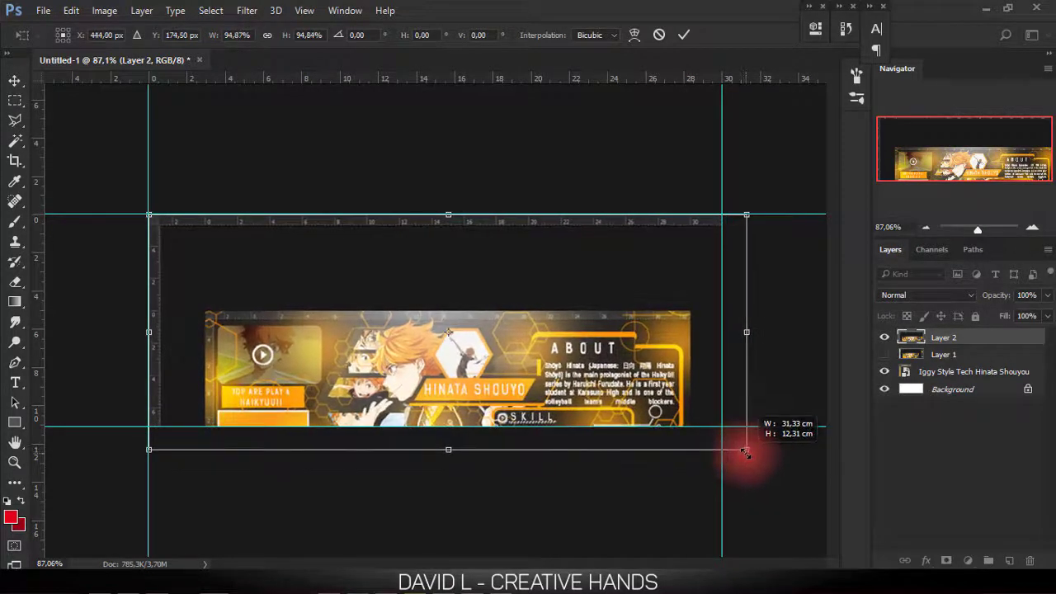
pyautogui.press('Return')
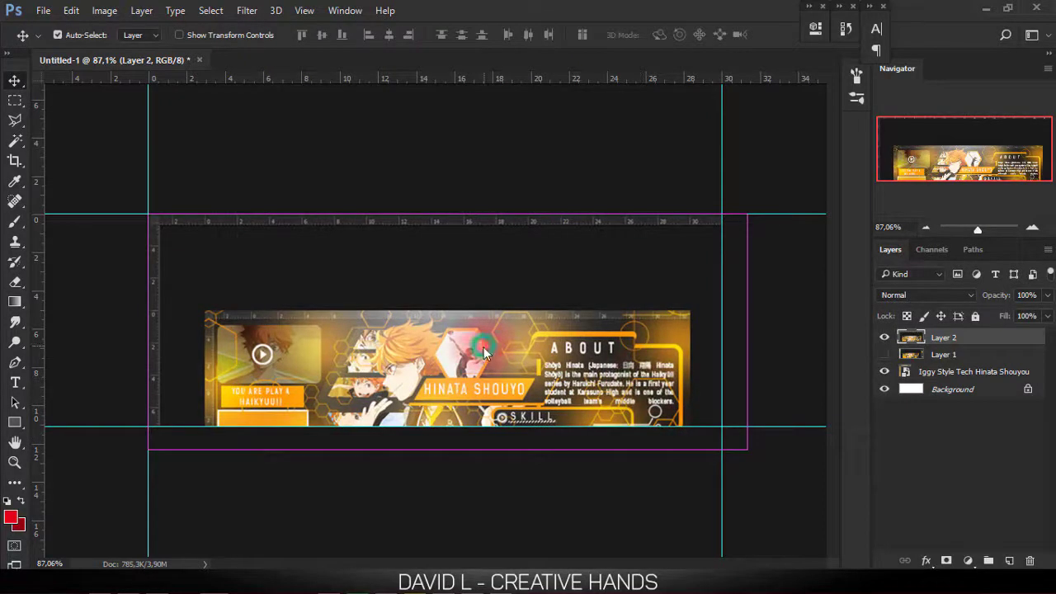
pyautogui.scroll(2, 490, 355)
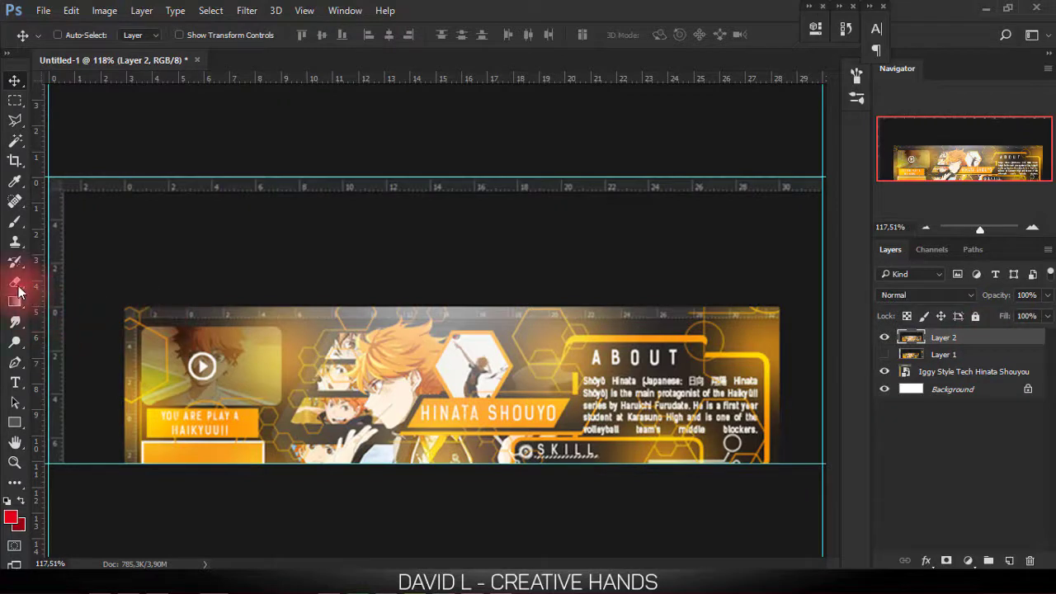
# - Paint over the banner on Layer 2 in solid dark grey #191919
pyautogui.click(15, 221)
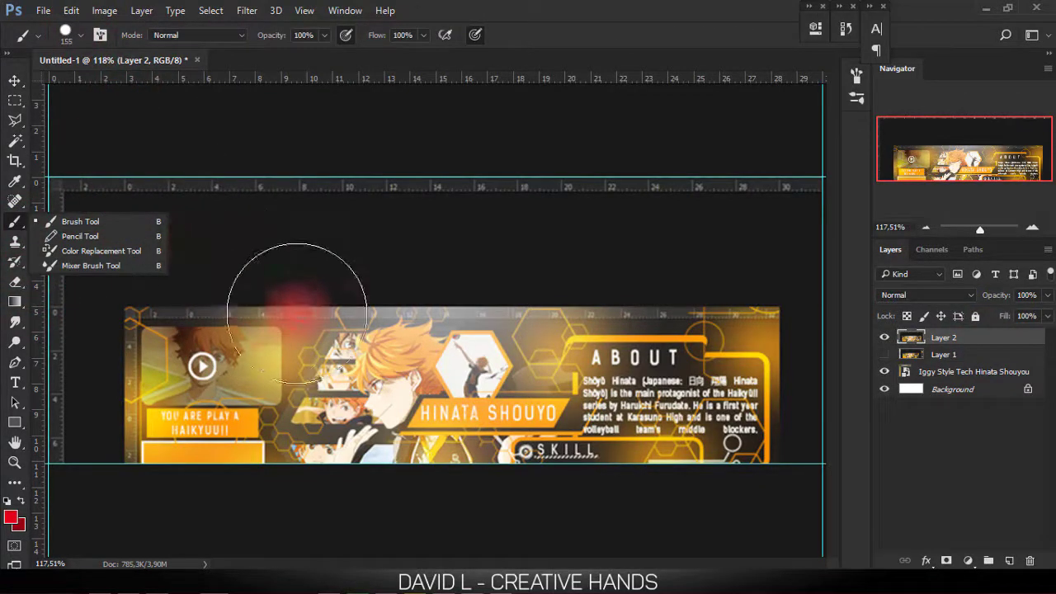
pyautogui.rightClick(300, 307)
pyautogui.press('Escape')
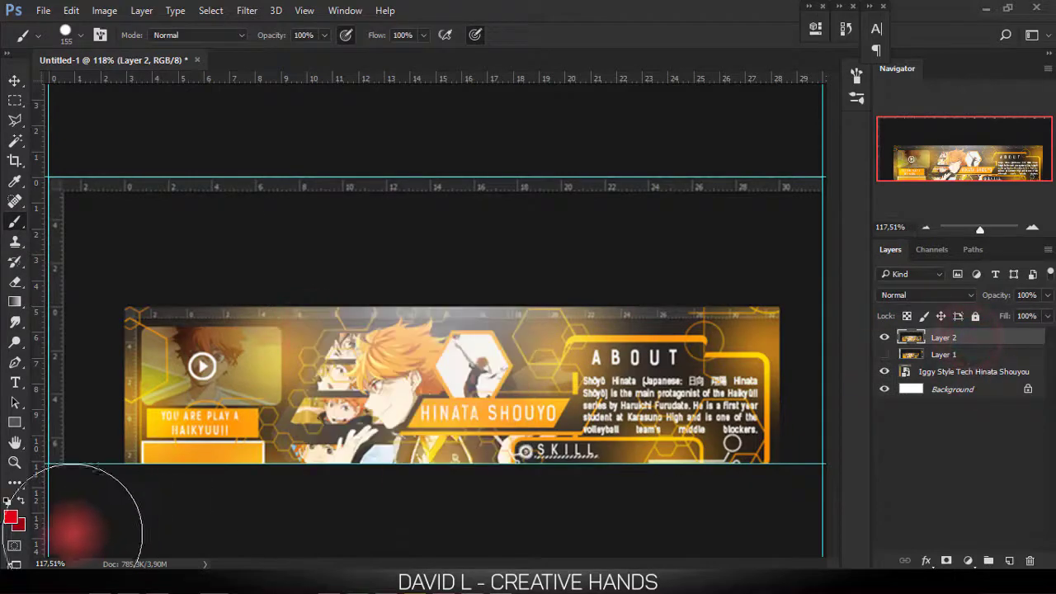
pyautogui.click(11, 517)
pyautogui.click(377, 252)
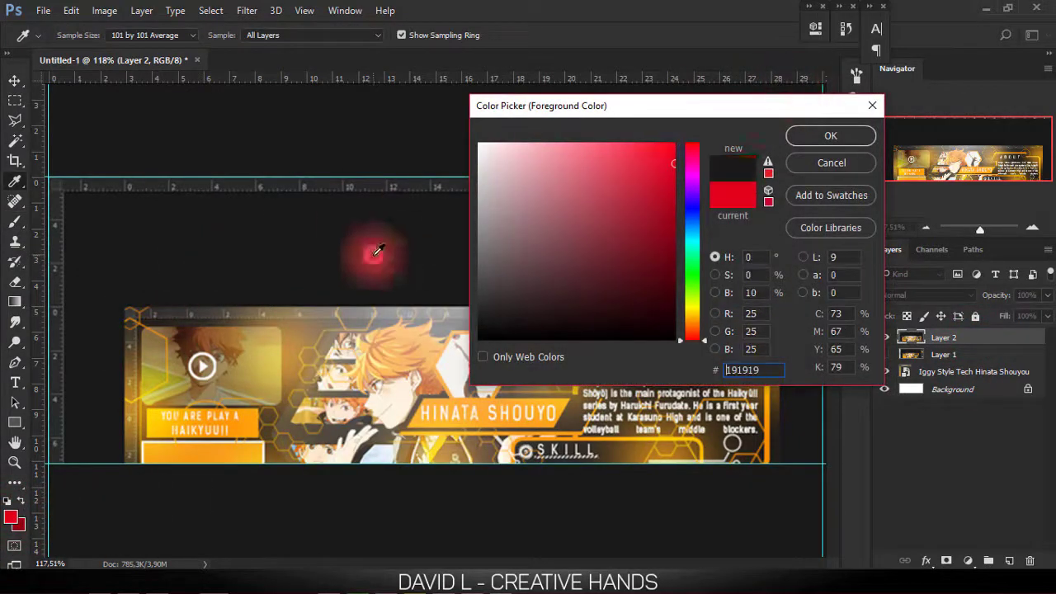
pyautogui.click(830, 136)
pyautogui.press('b')
pyautogui.moveTo(448, 281)
pyautogui.mouseDown()
pyautogui.moveTo(718, 400)
pyautogui.moveTo(718, 431)
pyautogui.moveTo(455, 488)
pyautogui.moveTo(384, 401)
pyautogui.moveTo(281, 351)
pyautogui.moveTo(158, 349)
pyautogui.moveTo(189, 484)
pyautogui.moveTo(264, 429)
pyautogui.mouseUp()
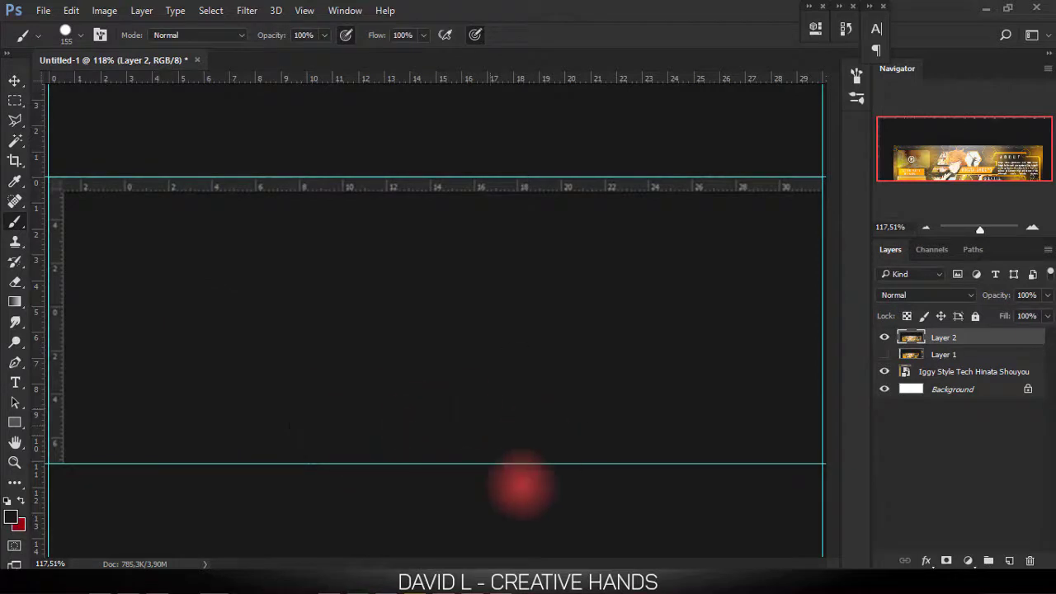
pyautogui.moveTo(522, 487)
pyautogui.mouseDown()
pyautogui.moveTo(688, 431)
pyautogui.moveTo(389, 391)
pyautogui.mouseUp()
# - Group Layer 1 and Layer 2 into Group 1 and expand it
pyautogui.click(12, 79)
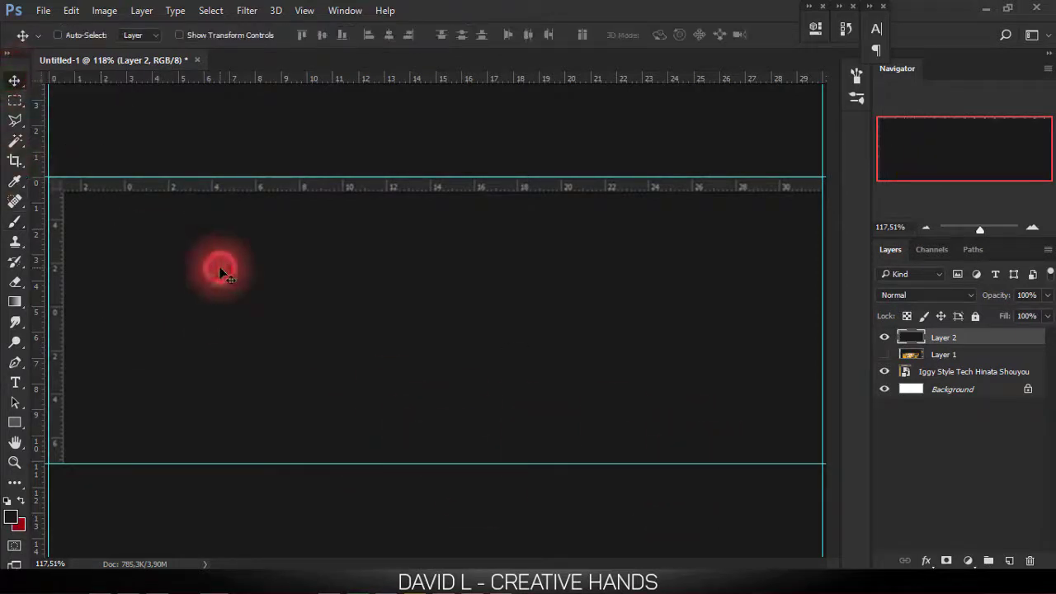
pyautogui.click(884, 337)
pyautogui.keyDown('ctrl'); pyautogui.click(961, 357); pyautogui.keyUp('ctrl')
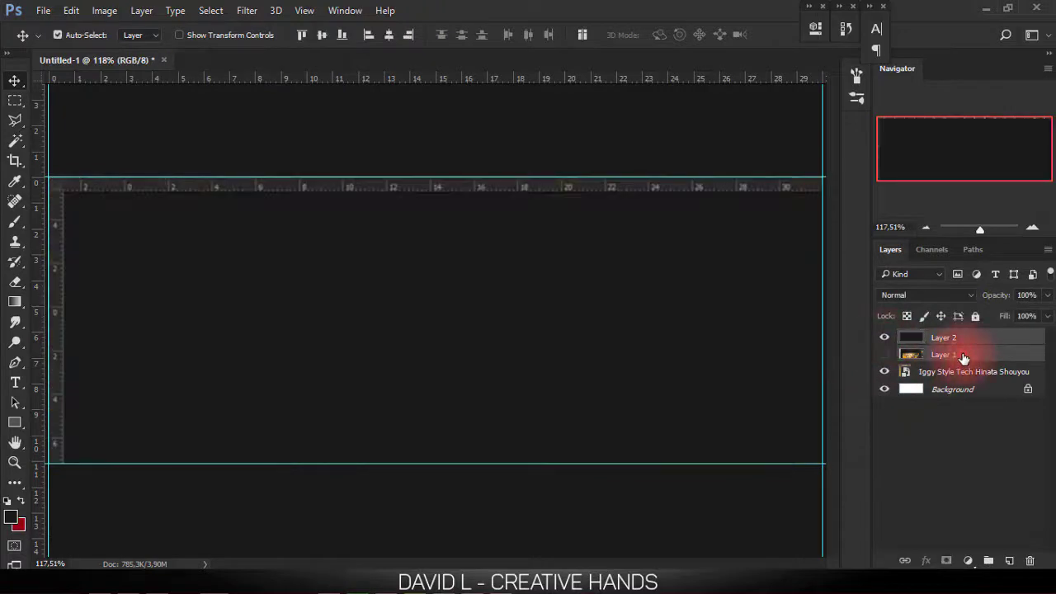
pyautogui.hotkey('ctrl', 'g')
pyautogui.click(903, 338)
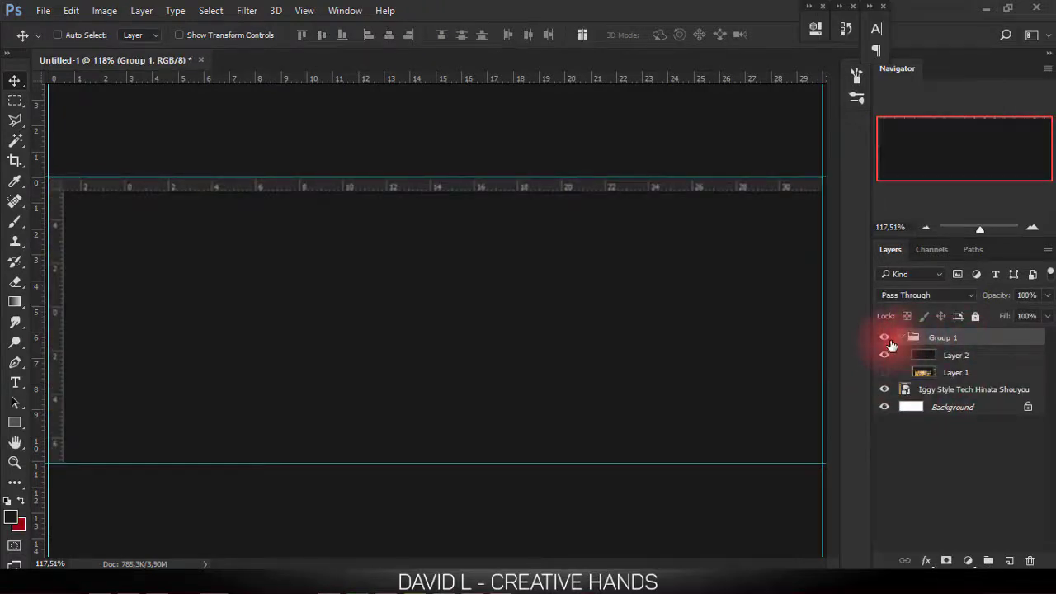
pyautogui.click(887, 342)
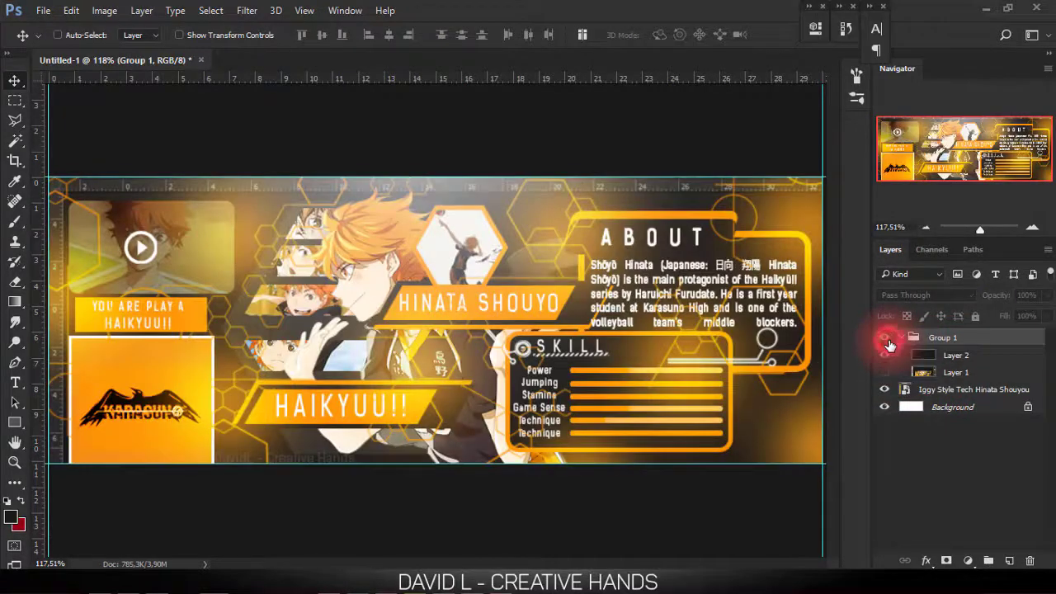
pyautogui.click(888, 341)
pyautogui.click(888, 342)
pyautogui.click(888, 341)
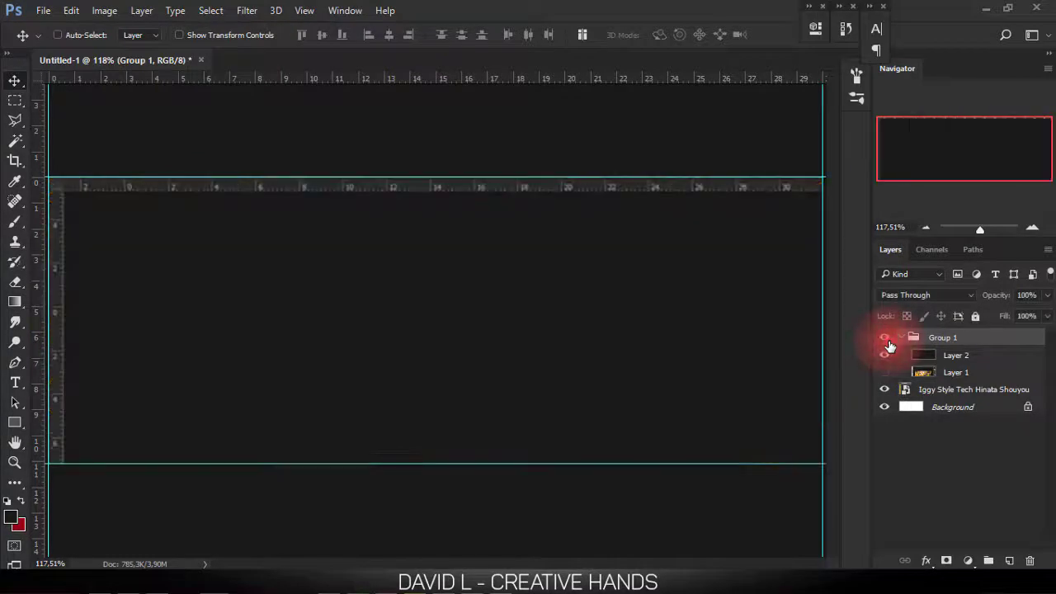
pyautogui.click(888, 342)
pyautogui.click(888, 342)
pyautogui.click(889, 342)
pyautogui.click(889, 342)
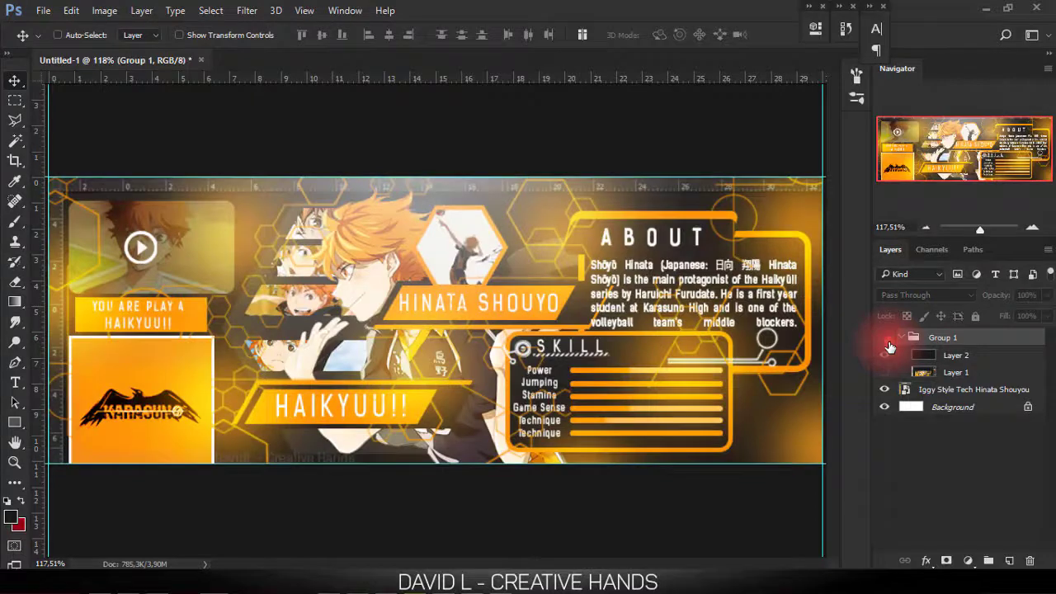
pyautogui.click(889, 342)
pyautogui.click(889, 342)
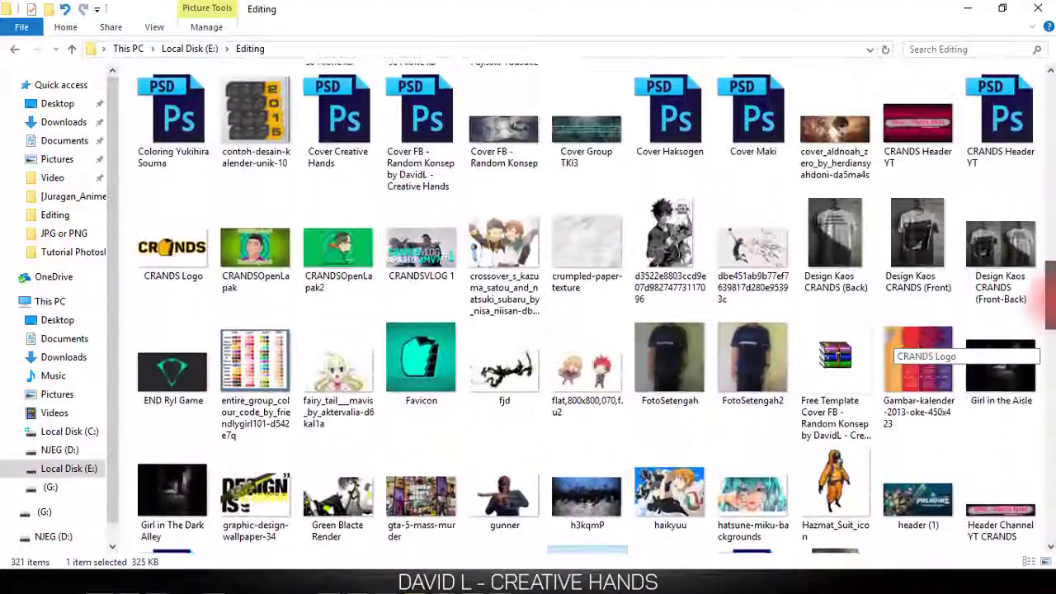
# - Find the hinata_shouyou render in the Editing folder and drag it into the banner document
pyautogui.moveTo(1050, 297); pyautogui.dragTo(1049, 281)
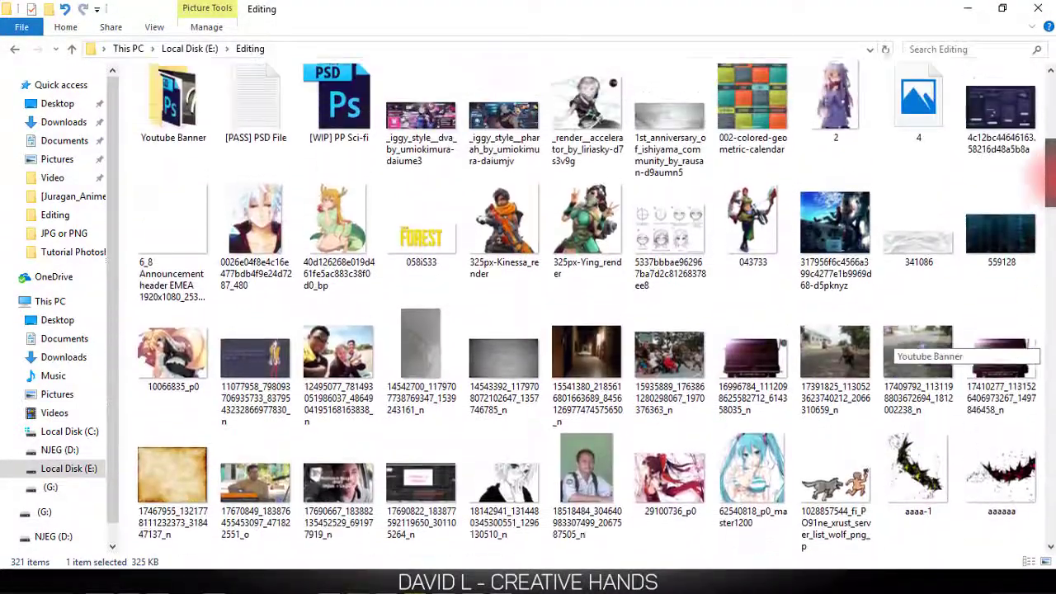
pyautogui.moveTo(1048, 173)
pyautogui.mouseDown()
pyautogui.moveTo(1050, 528)
pyautogui.moveTo(1048, 285)
pyautogui.moveTo(1048, 346)
pyautogui.mouseUp()
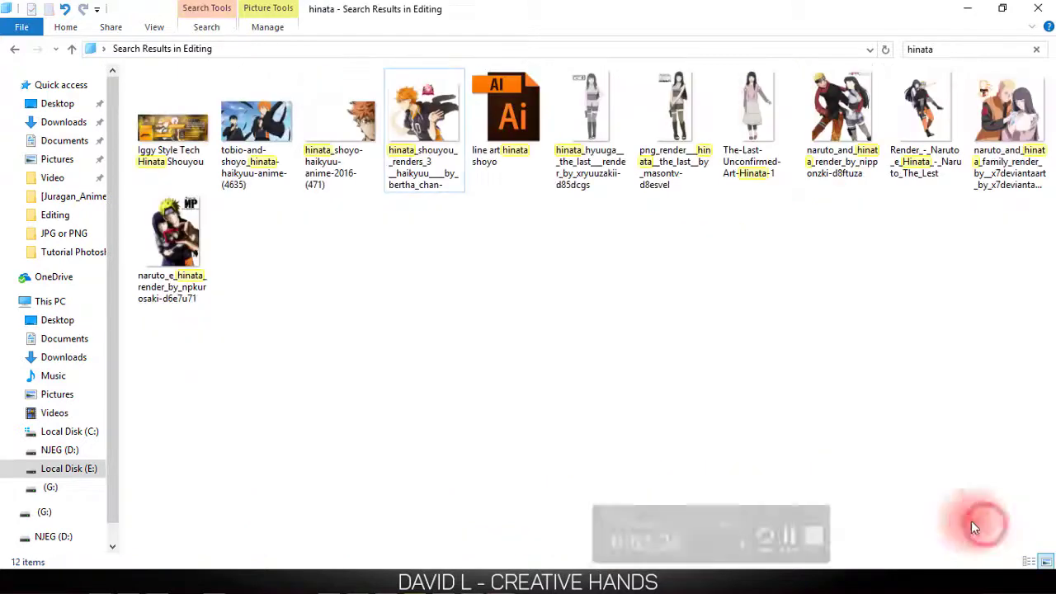
pyautogui.click(438, 99)
pyautogui.moveTo(451, 87)
pyautogui.mouseDown()
pyautogui.moveTo(397, 402)
pyautogui.moveTo(487, 339)
pyautogui.mouseUp()
# - Move the placed Hinata render into Group 1, nudge it down-right, and add a layer mask
pyautogui.press('Return')
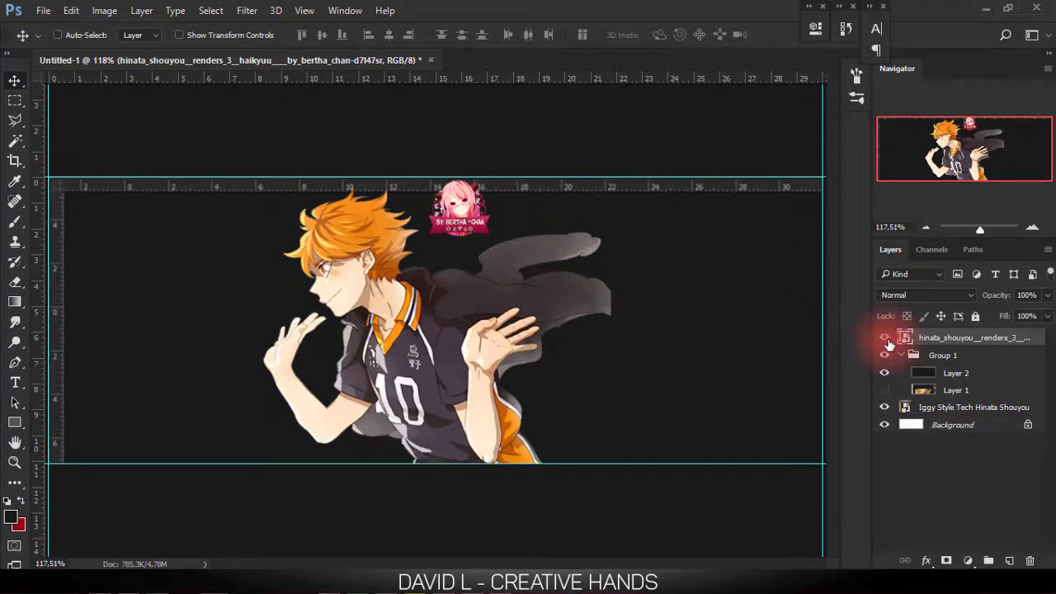
pyautogui.moveTo(966, 364); pyautogui.dragTo(906, 339)
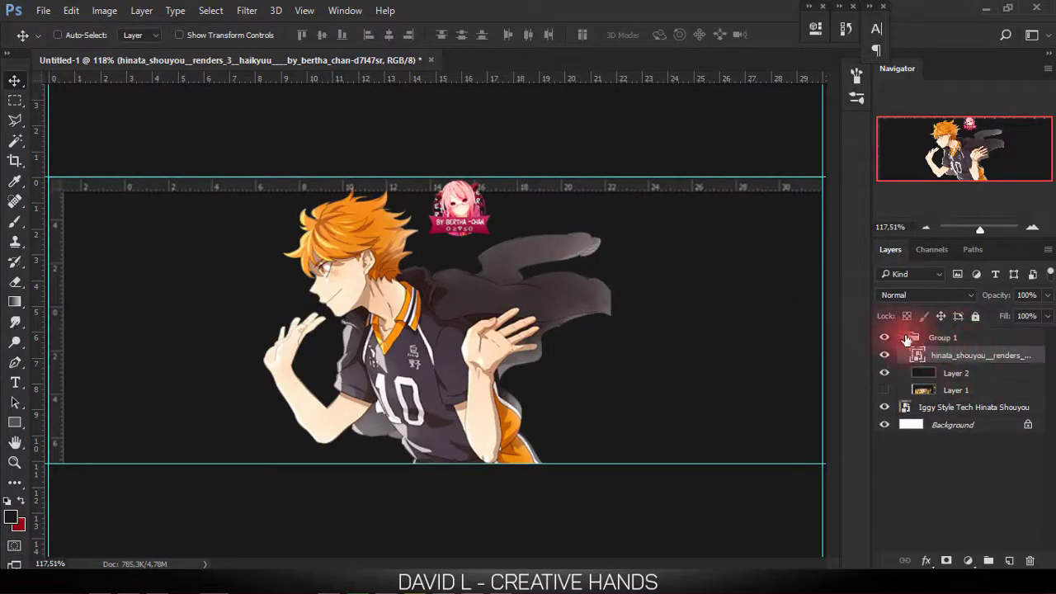
pyautogui.click(886, 338)
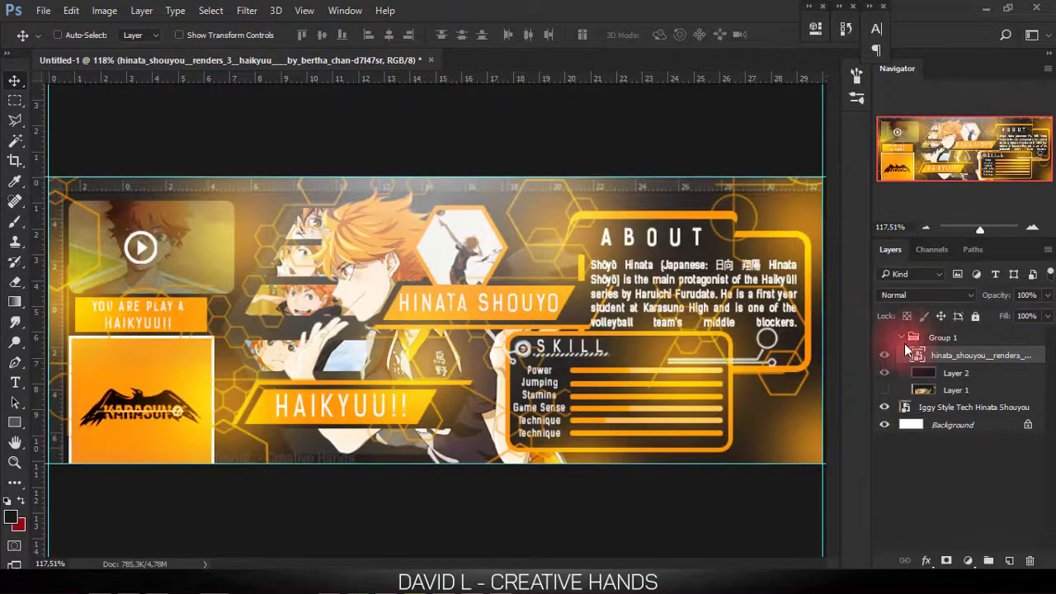
pyautogui.click(884, 338)
pyautogui.moveTo(440, 309); pyautogui.dragTo(453, 321)
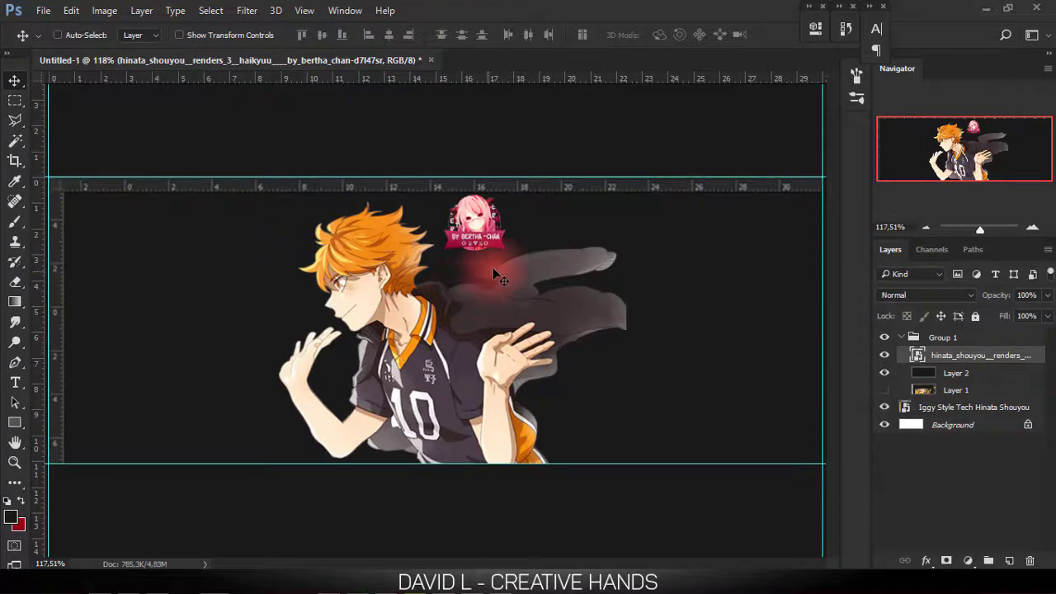
pyautogui.press('e')
pyautogui.click(922, 355)
pyautogui.click(947, 560)
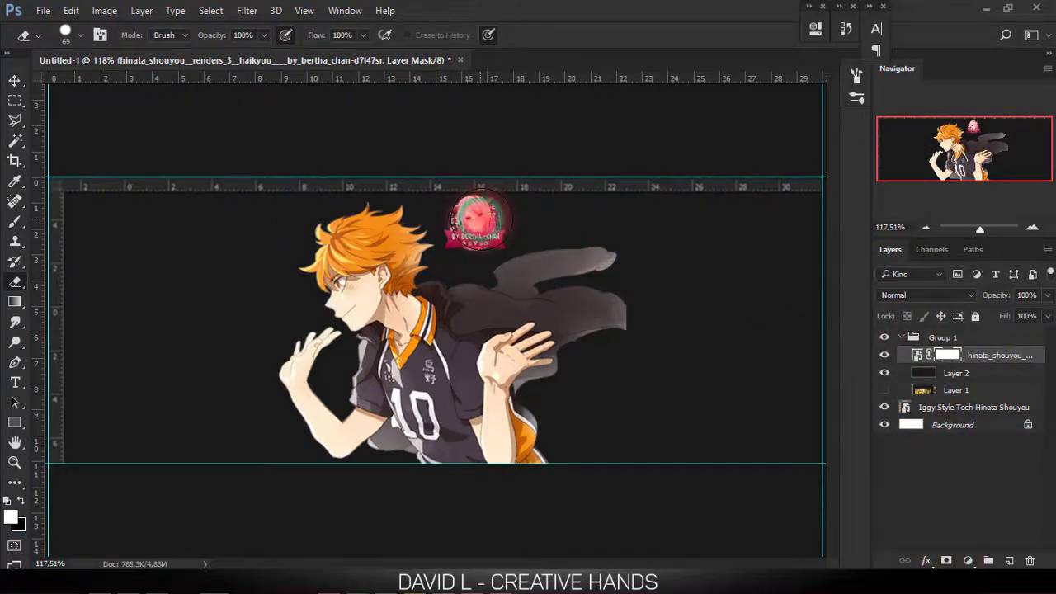
# - Erase the pink watermark sticker on the render's mask, then hide Group 1
pyautogui.rightClick(481, 219)
pyautogui.rightClick(15, 282)
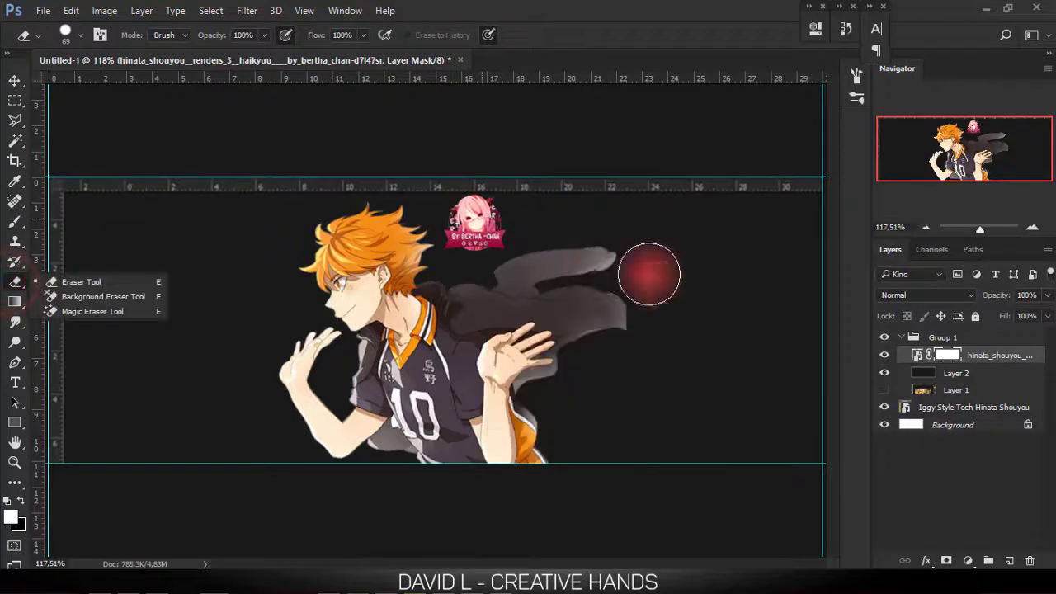
pyautogui.moveTo(515, 235); pyautogui.dragTo(483, 223)
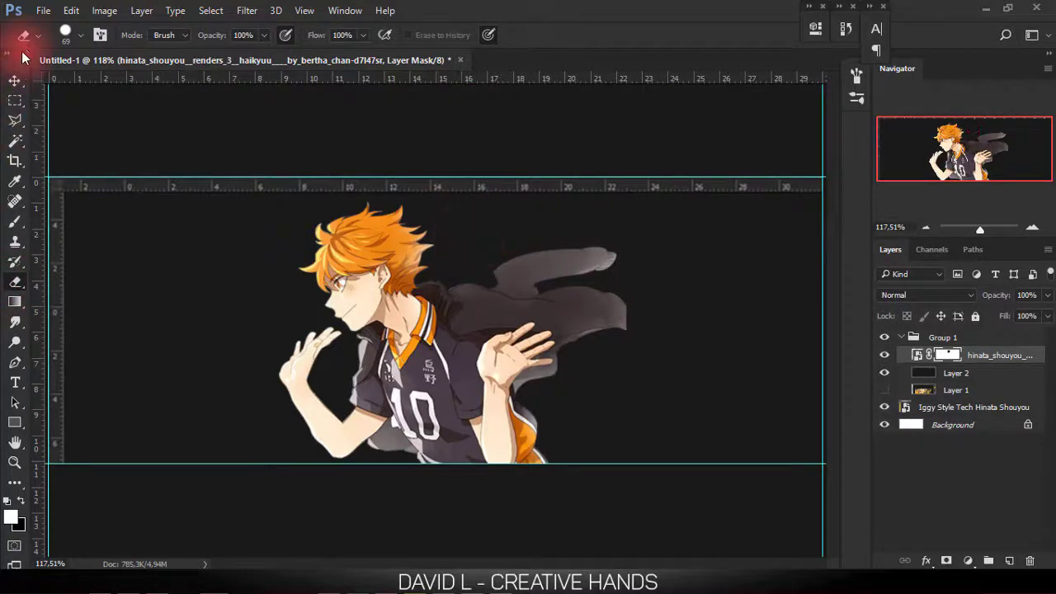
pyautogui.click(13, 80)
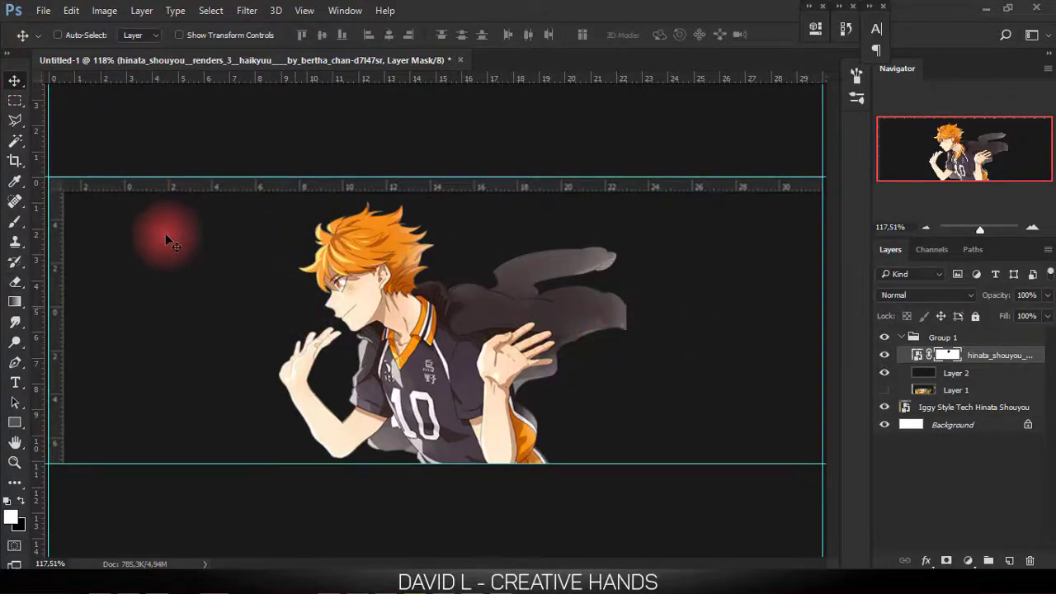
pyautogui.click(884, 338)
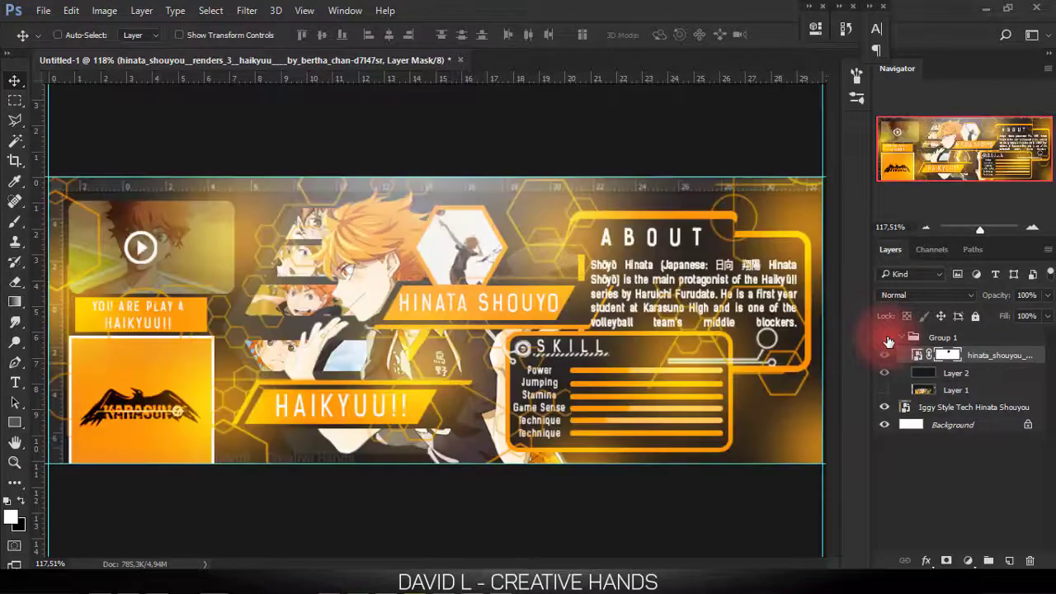
# - Pull a horizontal guide onto the banner and add a vertical guide at 0.78 cm
pyautogui.moveTo(284, 79); pyautogui.dragTo(339, 201)
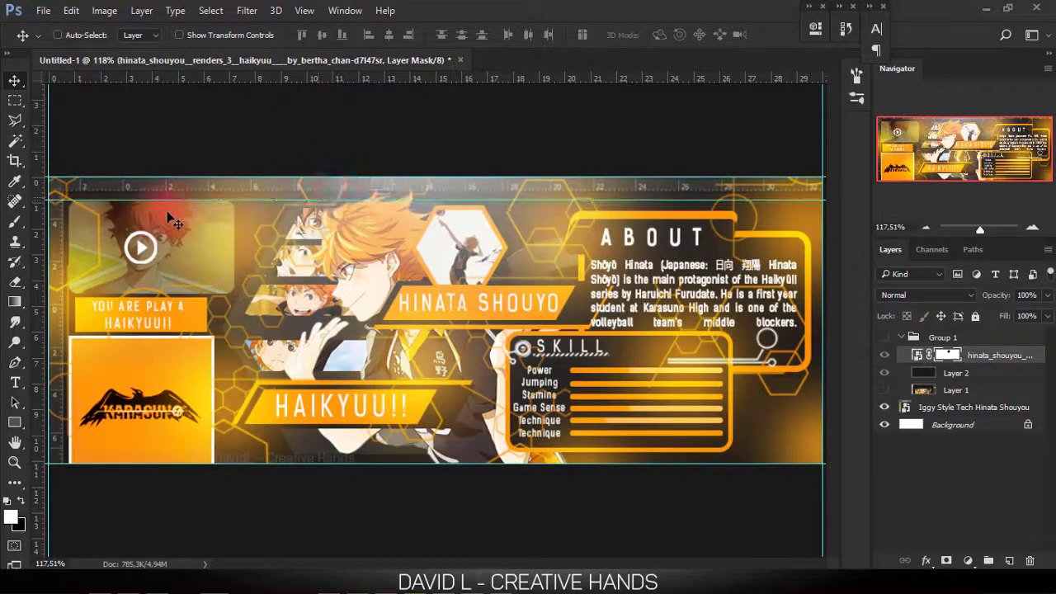
pyautogui.moveTo(251, 243); pyautogui.dragTo(366, 253)
pyautogui.moveTo(266, 252)
pyautogui.mouseDown()
pyautogui.moveTo(397, 257)
pyautogui.moveTo(389, 217)
pyautogui.mouseUp()
pyautogui.moveTo(311, 283)
pyautogui.mouseDown()
pyautogui.moveTo(256, 306)
pyautogui.moveTo(507, 248)
pyautogui.mouseUp()
pyautogui.moveTo(33, 261); pyautogui.dragTo(613, 346)
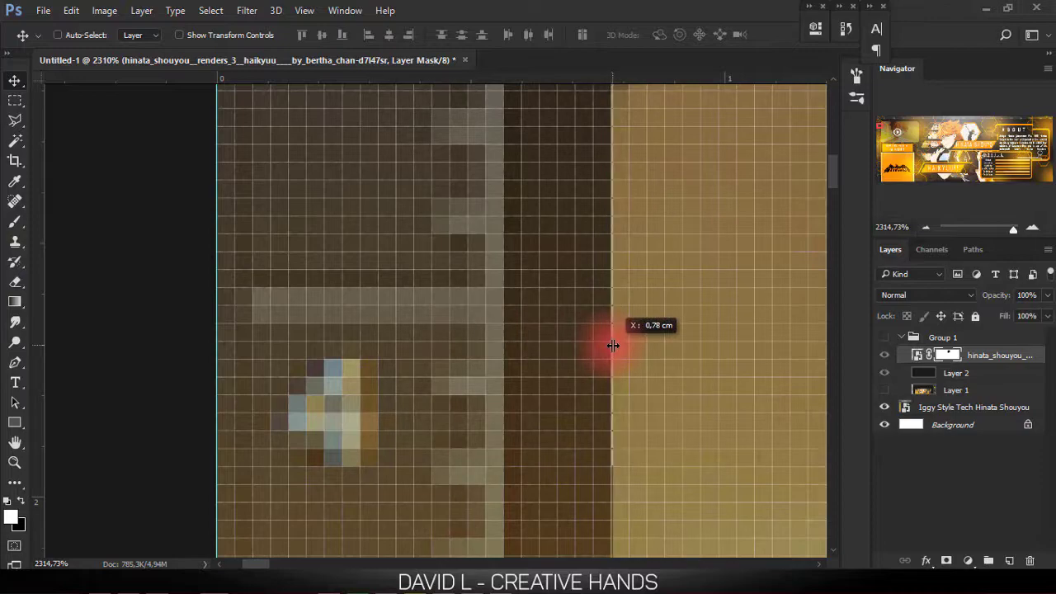
# - Move the horizontal guide onto the thumbnail box's bottom edge, about 4.5 cm
pyautogui.scroll(-3, 613, 346)
pyautogui.scroll(-3, 585, 332)
pyautogui.moveTo(663, 360)
pyautogui.mouseDown()
pyautogui.moveTo(399, 226)
pyautogui.moveTo(276, 207)
pyautogui.moveTo(275, 341)
pyautogui.moveTo(431, 229)
pyautogui.mouseUp()
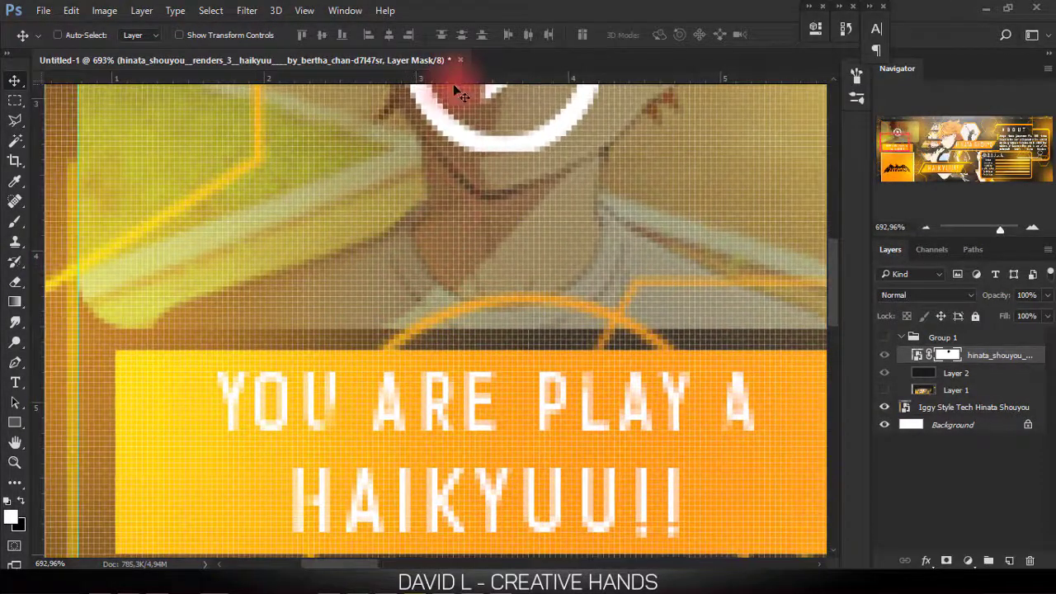
pyautogui.scroll(2, 467, 100)
pyautogui.scroll(1, 507, 106)
pyautogui.scroll(2, 454, 207)
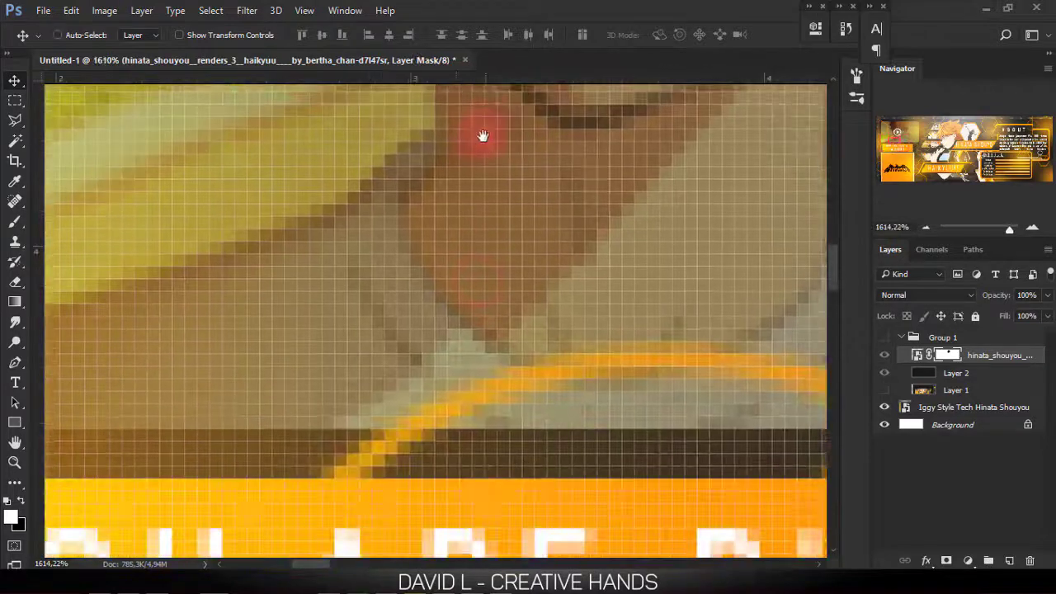
pyautogui.moveTo(508, 120)
pyautogui.mouseDown()
pyautogui.moveTo(558, 405)
pyautogui.moveTo(574, 425)
pyautogui.mouseUp()
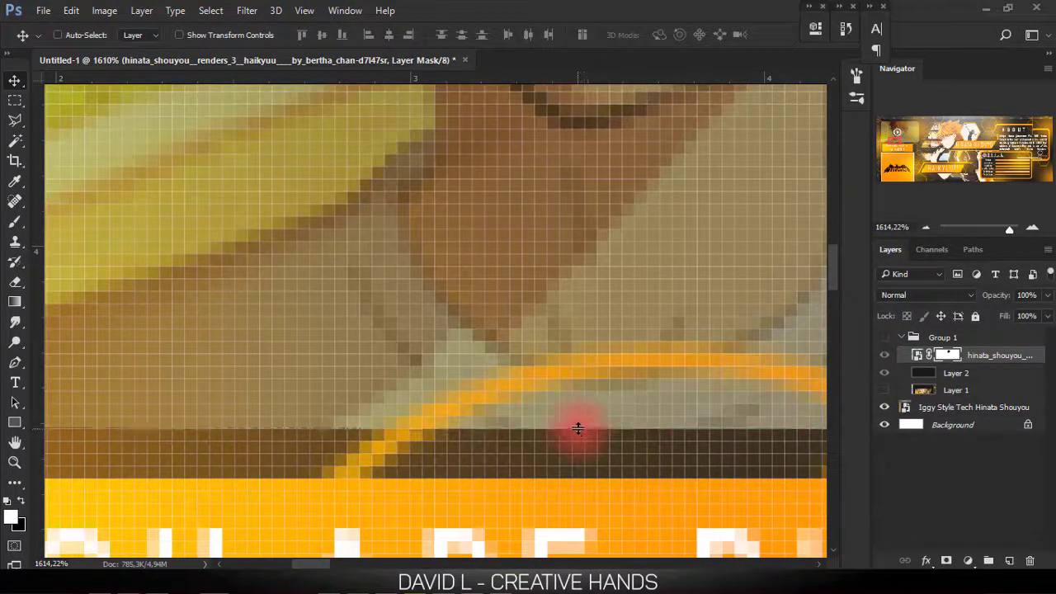
pyautogui.scroll(2, 557, 442)
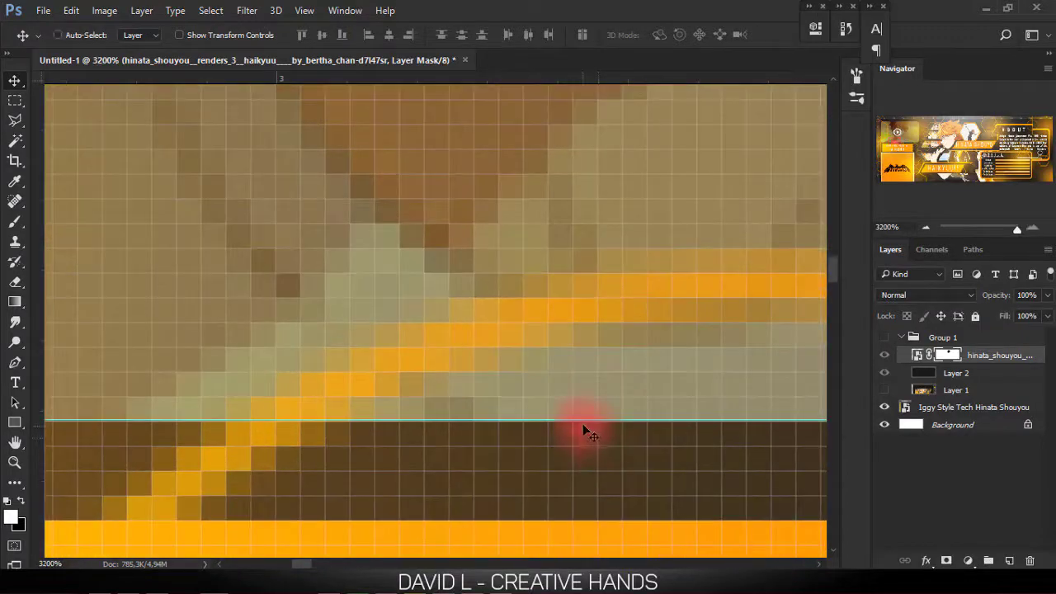
pyautogui.moveTo(582, 422); pyautogui.dragTo(589, 416)
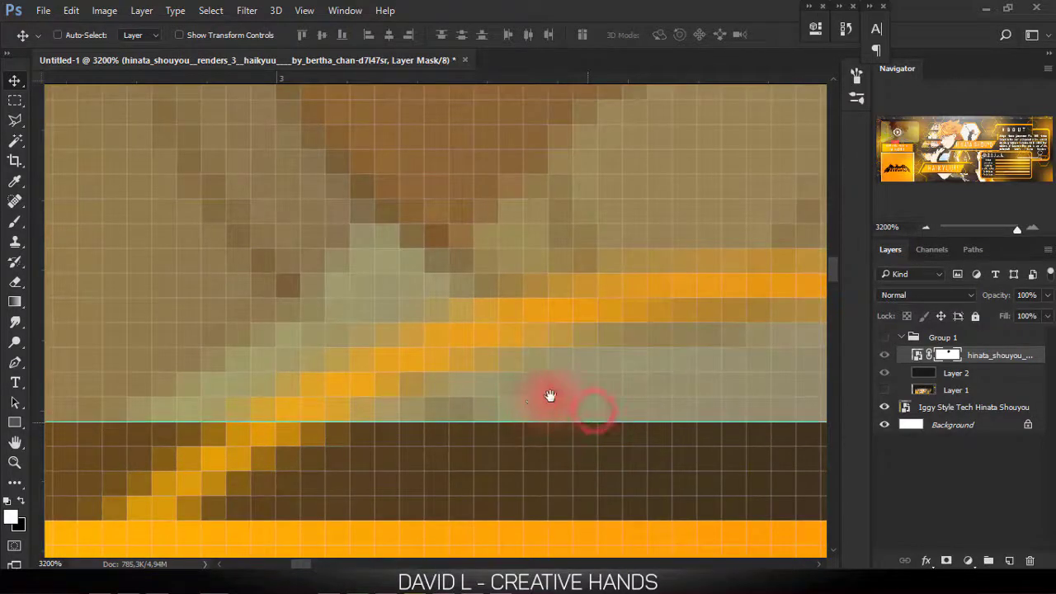
# - Add a vertical guide on the thumbnail box's right edge at 7.20 cm
pyautogui.scroll(-2, 549, 396)
pyautogui.scroll(-1, 463, 377)
pyautogui.scroll(-1, 338, 424)
pyautogui.moveTo(266, 361); pyautogui.dragTo(361, 344)
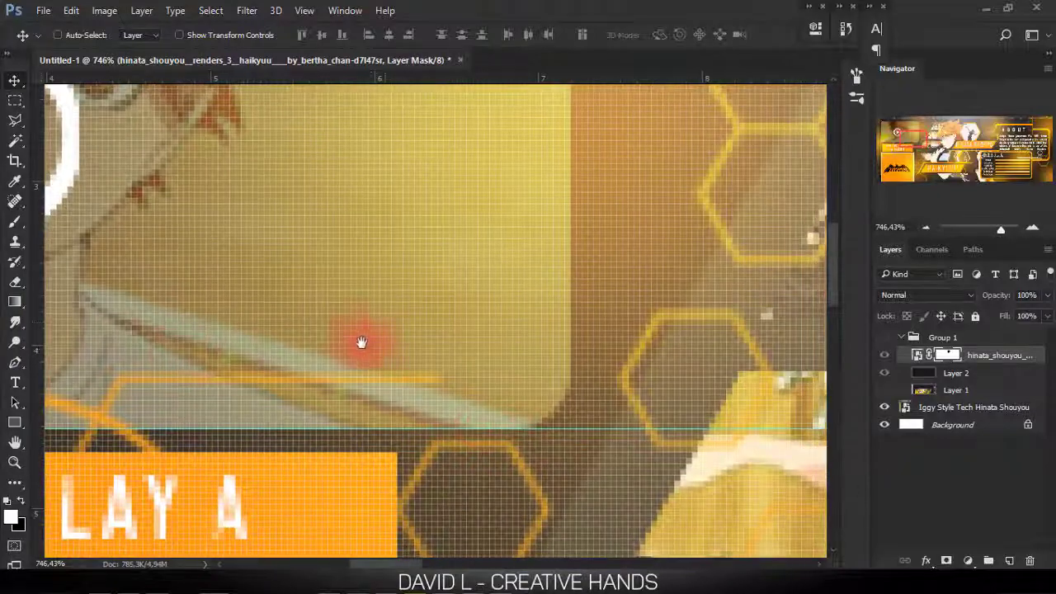
pyautogui.scroll(2, 360, 344)
pyautogui.moveTo(438, 331); pyautogui.dragTo(157, 348)
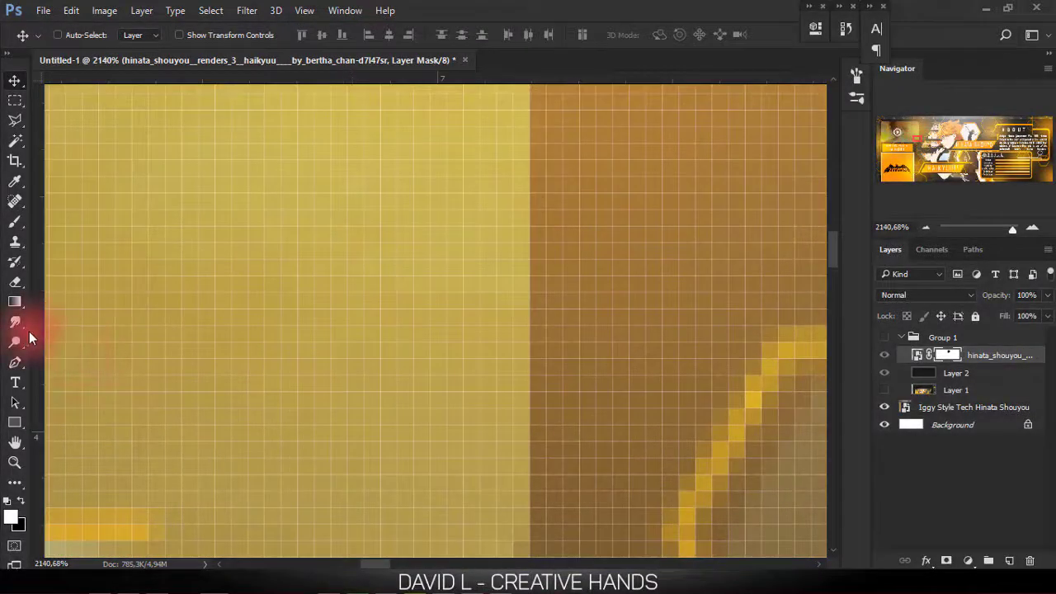
pyautogui.moveTo(271, 325); pyautogui.dragTo(530, 361)
pyautogui.scroll(-10, 396, 348)
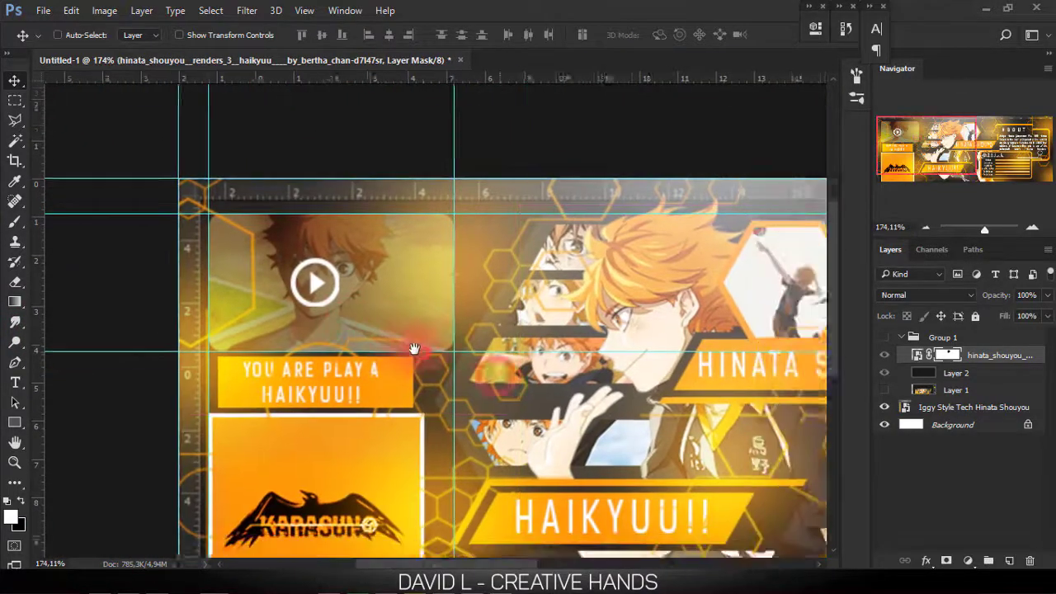
# - Add a horizontal guide along the top edge of the white-framed Karasuno box
pyautogui.scroll(-2, 415, 348)
pyautogui.hscroll(3, 414, 349)
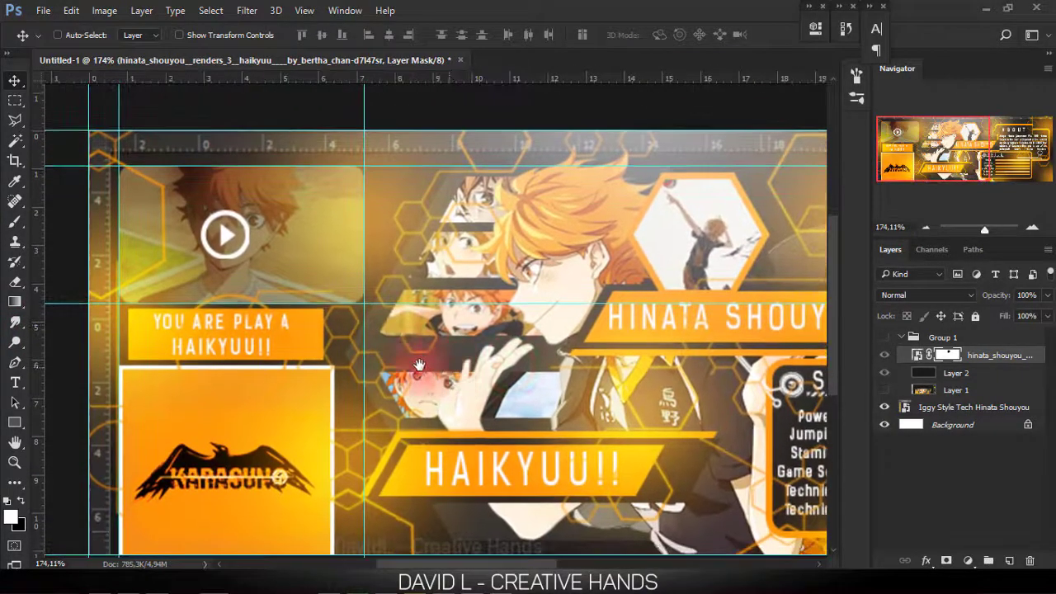
pyautogui.scroll(1, 195, 342)
pyautogui.scroll(3, 264, 341)
pyautogui.scroll(2, 76, 324)
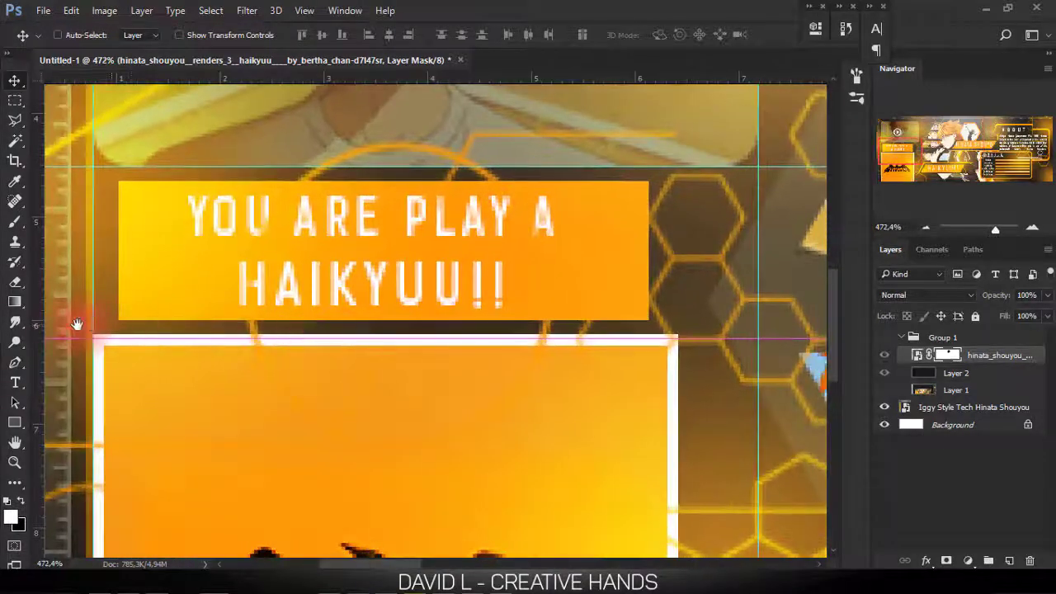
pyautogui.scroll(1, 76, 325)
pyautogui.scroll(2, 280, 160)
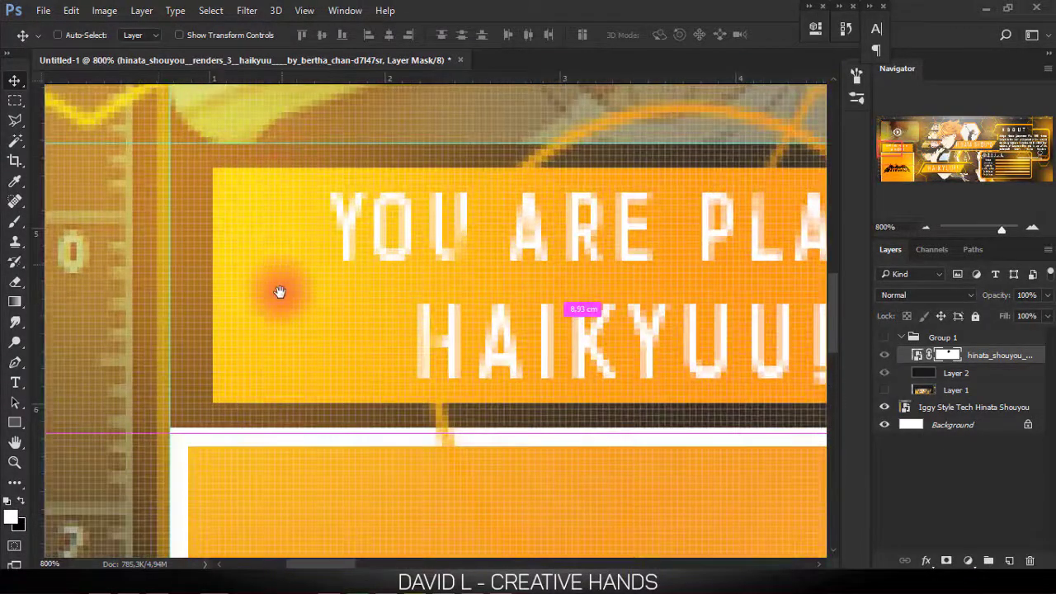
pyautogui.moveTo(280, 291); pyautogui.dragTo(278, 202)
pyautogui.moveTo(372, 77); pyautogui.dragTo(393, 356)
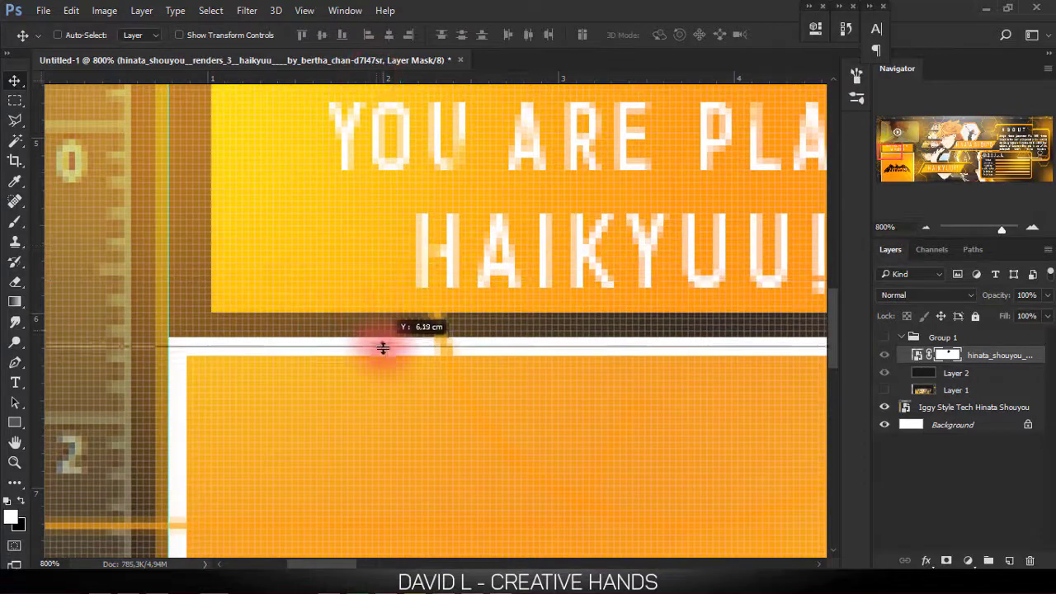
# - Add vertical guides along the Karasuno box's left and right edges
pyautogui.scroll(-1, 352, 349)
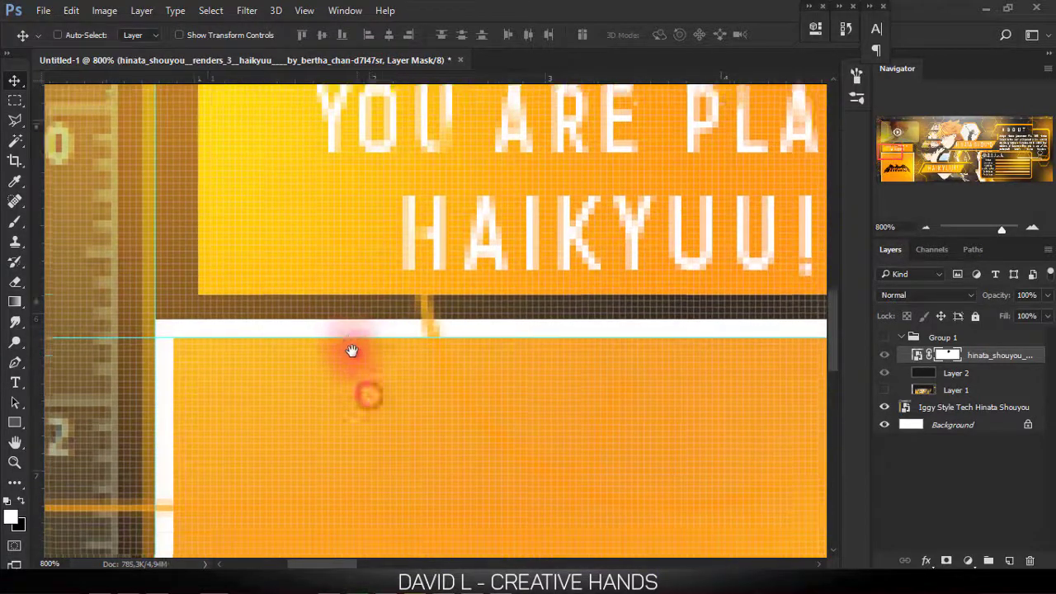
pyautogui.scroll(-2, 248, 350)
pyautogui.moveTo(38, 322); pyautogui.dragTo(173, 410)
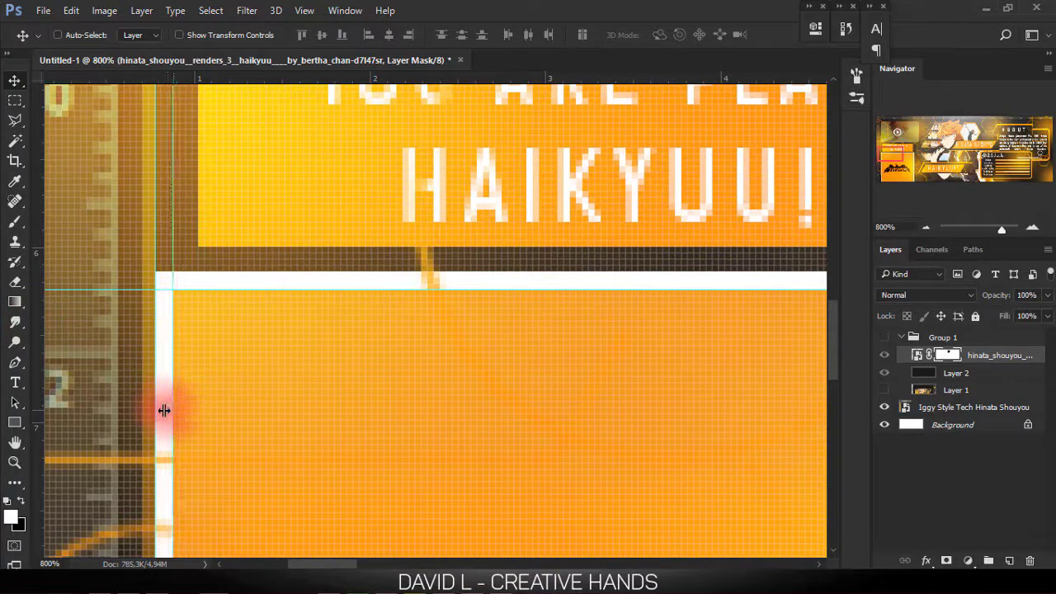
pyautogui.scroll(-2, 137, 335)
pyautogui.moveTo(109, 311); pyautogui.dragTo(399, 325)
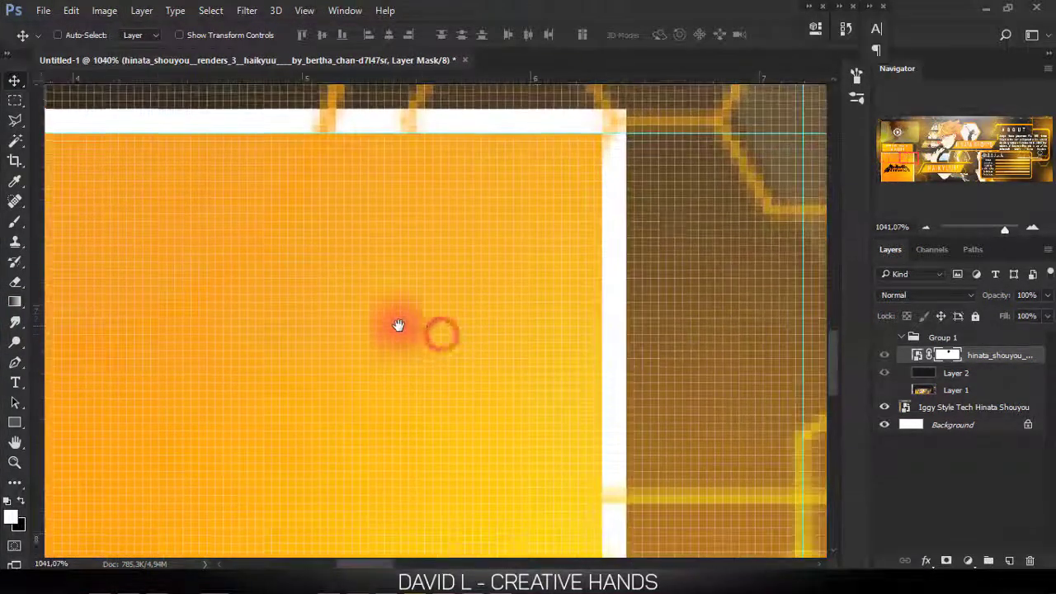
pyautogui.moveTo(467, 321); pyautogui.dragTo(342, 302)
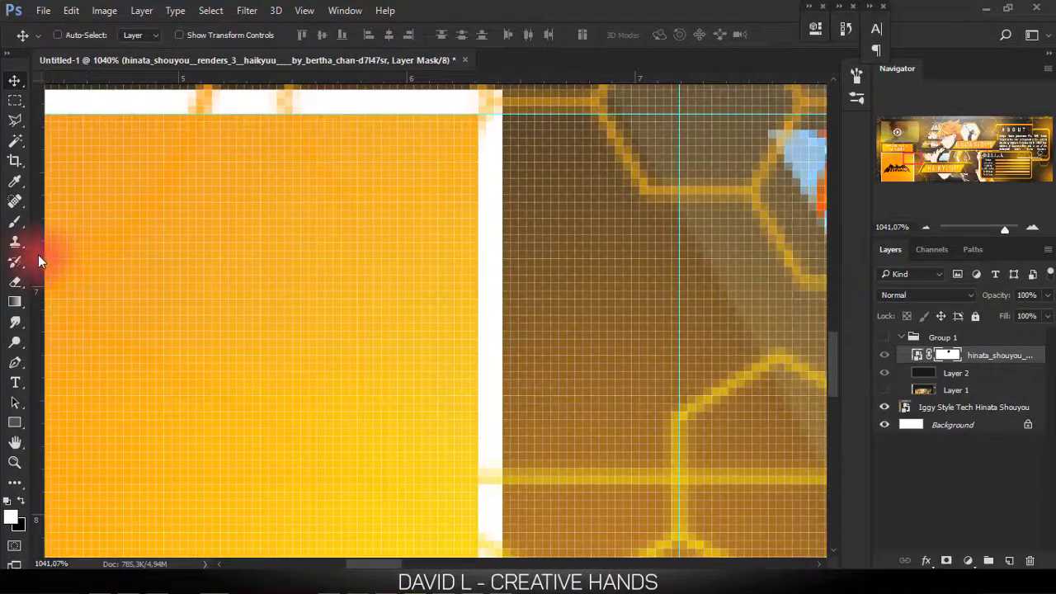
pyautogui.moveTo(38, 261); pyautogui.dragTo(479, 317)
# - Nudge the right guide and the top guide to 6.19 cm, then undo the last move in History
pyautogui.scroll(2, 495, 285)
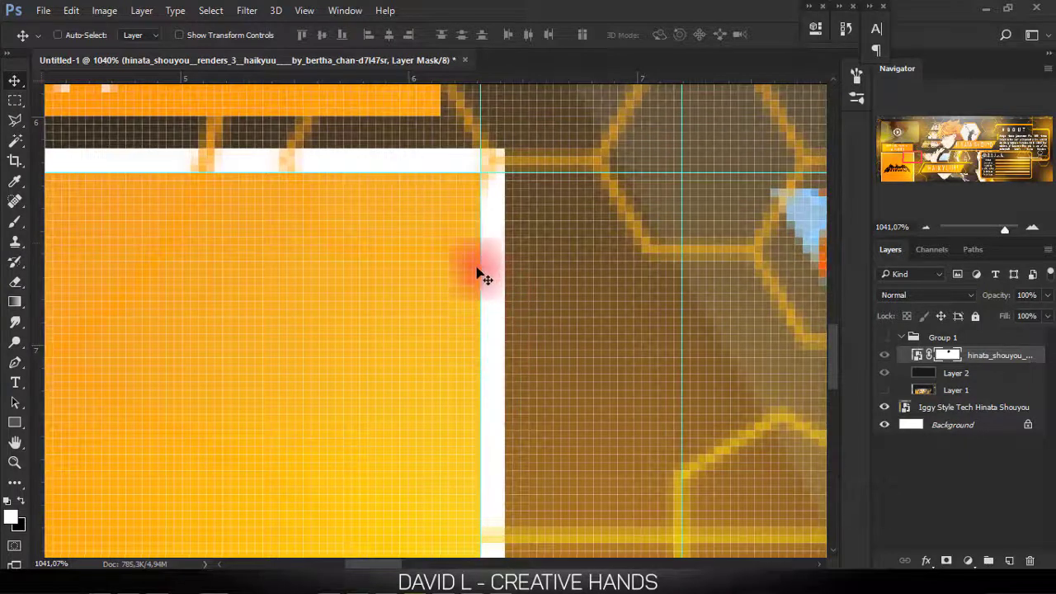
pyautogui.moveTo(488, 234); pyautogui.dragTo(505, 247)
pyautogui.moveTo(485, 175)
pyautogui.mouseDown()
pyautogui.moveTo(498, 159)
pyautogui.moveTo(505, 174)
pyautogui.mouseUp()
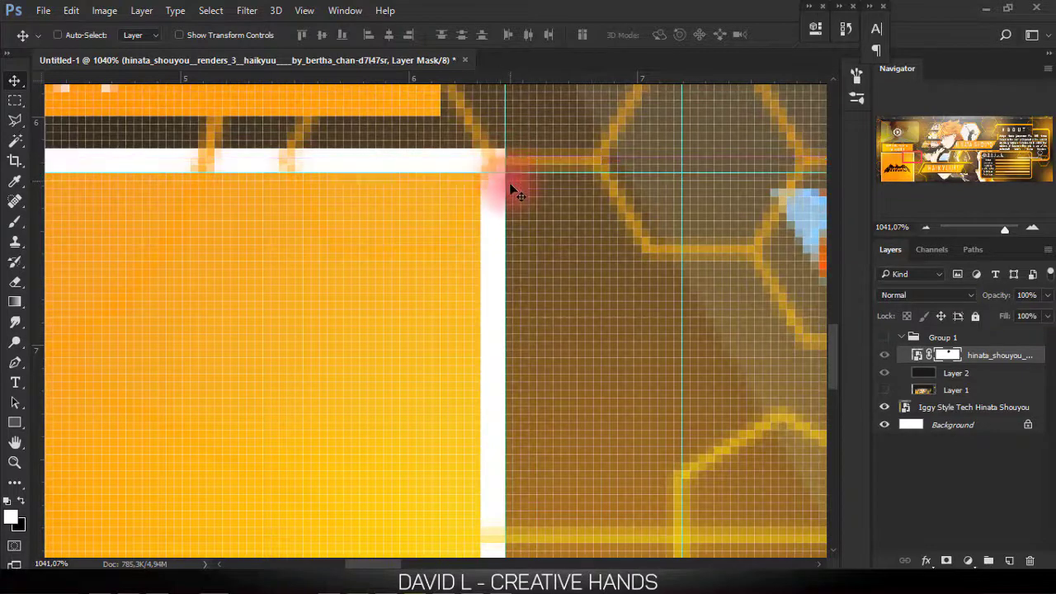
pyautogui.click(845, 30)
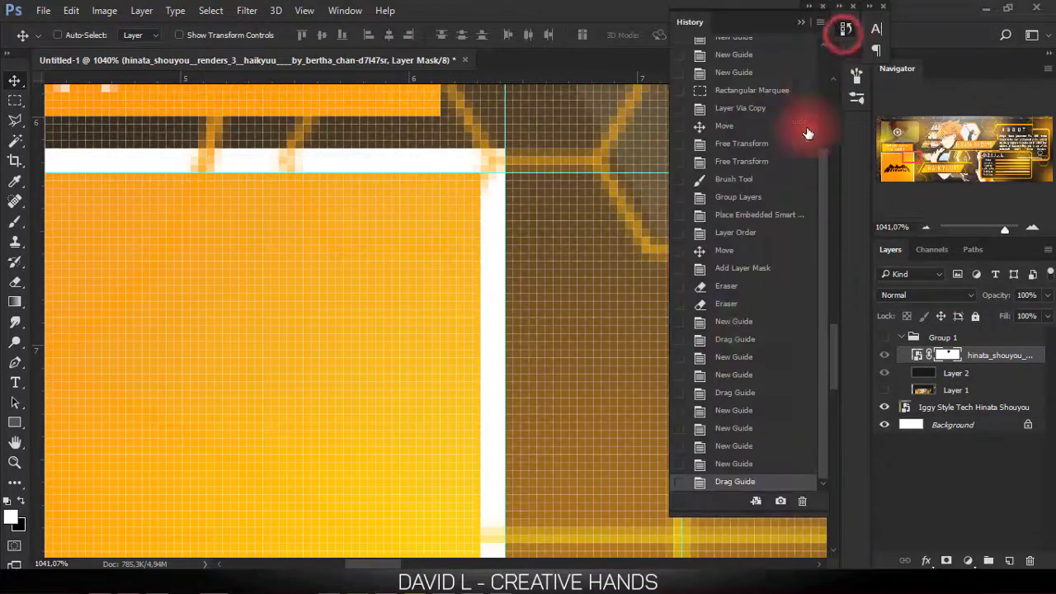
pyautogui.click(765, 466)
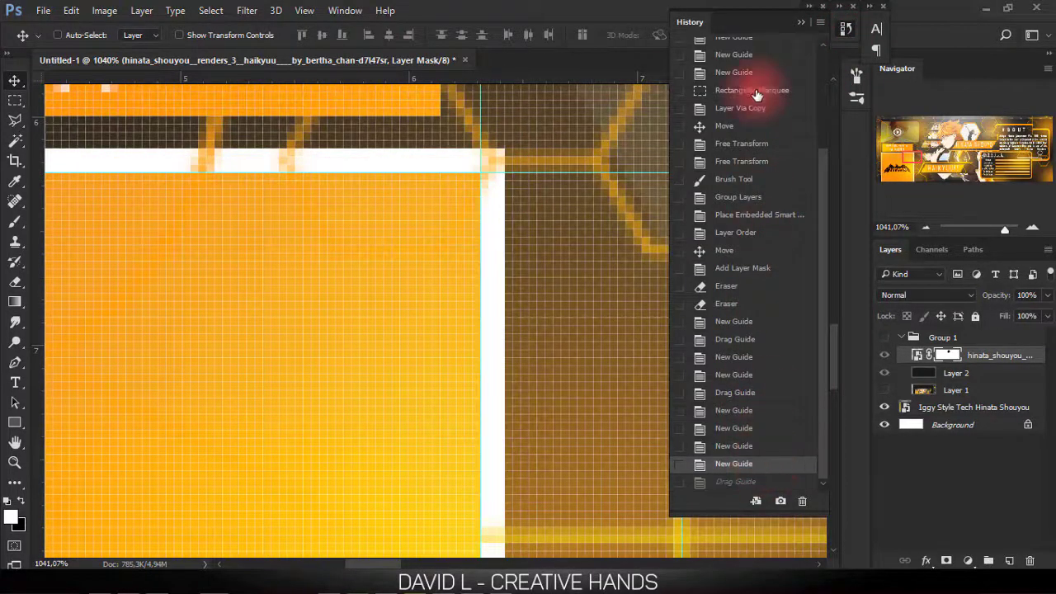
pyautogui.click(797, 30)
# - Bring the SKILL panel into view and add a vertical guide at its left edge
pyautogui.scroll(-2, 702, 189)
pyautogui.scroll(-2, 672, 189)
pyautogui.scroll(1, 700, 239)
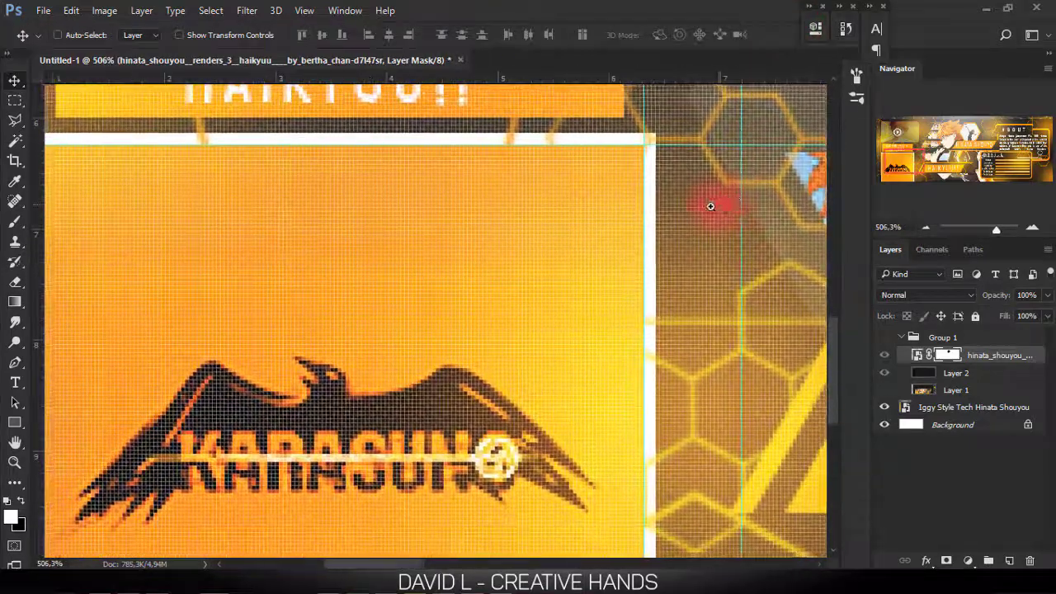
pyautogui.scroll(-1, 710, 206)
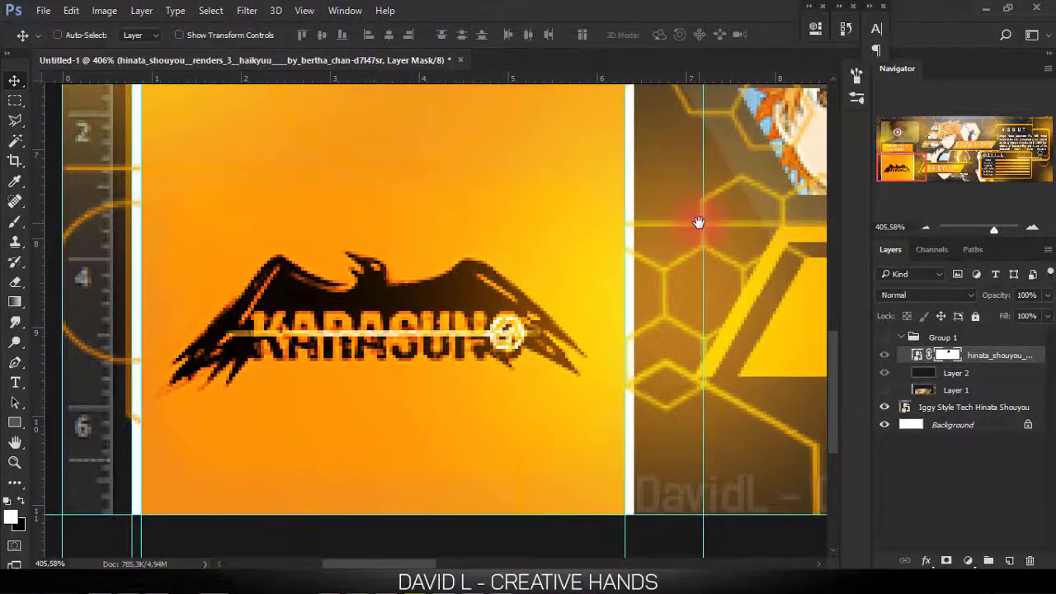
pyautogui.moveTo(699, 223); pyautogui.dragTo(530, 242)
pyautogui.scroll(-2, 699, 226)
pyautogui.scroll(1, 530, 243)
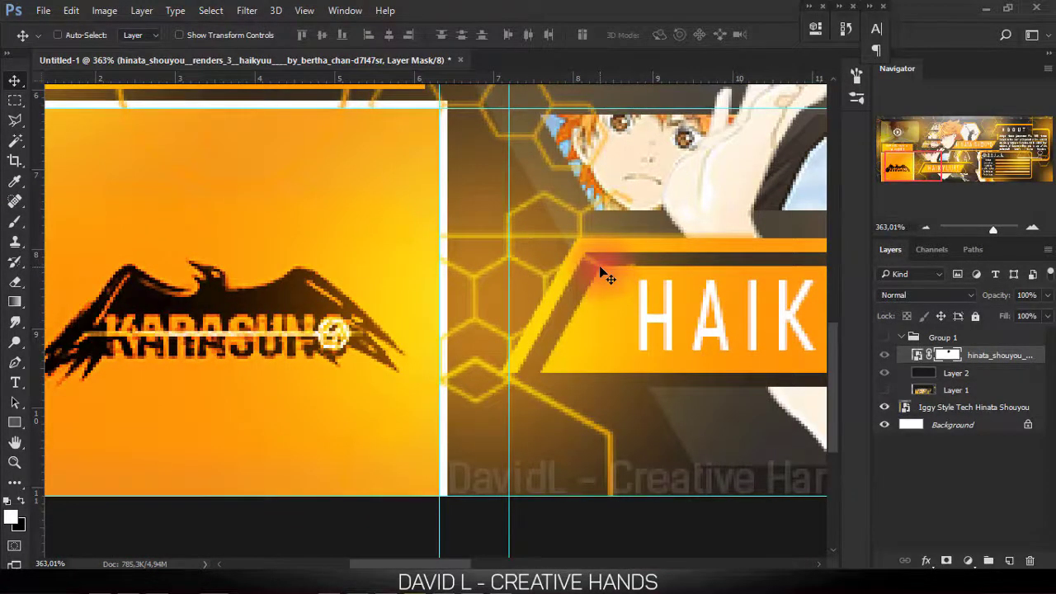
pyautogui.scroll(-1, 609, 263)
pyautogui.scroll(-2, 632, 266)
pyautogui.moveTo(602, 269)
pyautogui.mouseDown()
pyautogui.moveTo(537, 295)
pyautogui.moveTo(375, 305)
pyautogui.mouseUp()
pyautogui.moveTo(507, 306)
pyautogui.mouseDown()
pyautogui.moveTo(488, 309)
pyautogui.moveTo(498, 319)
pyautogui.moveTo(396, 314)
pyautogui.mouseUp()
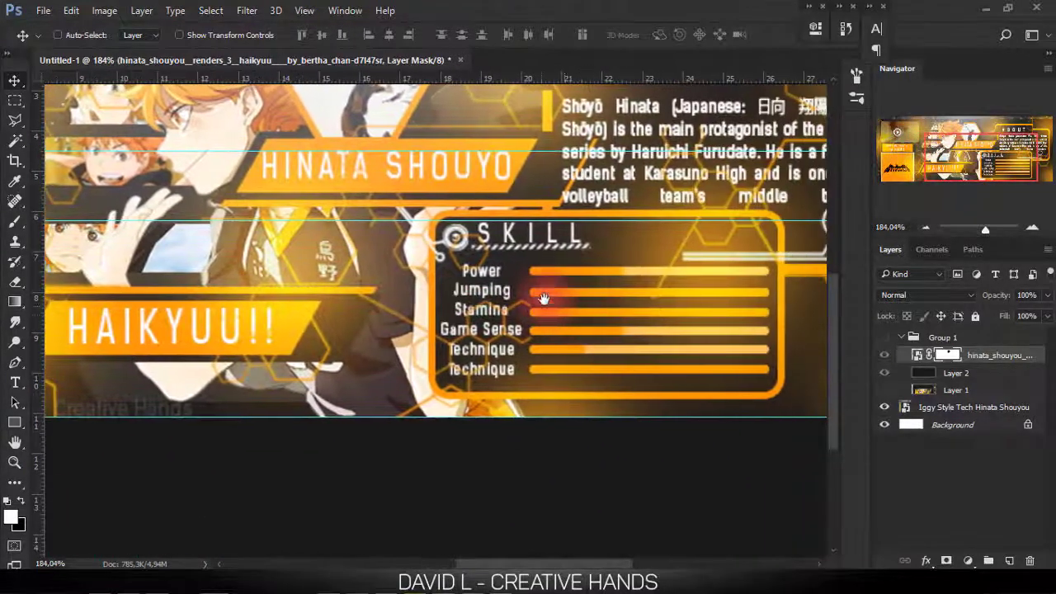
pyautogui.scroll(2, 582, 301)
pyautogui.scroll(1, 358, 243)
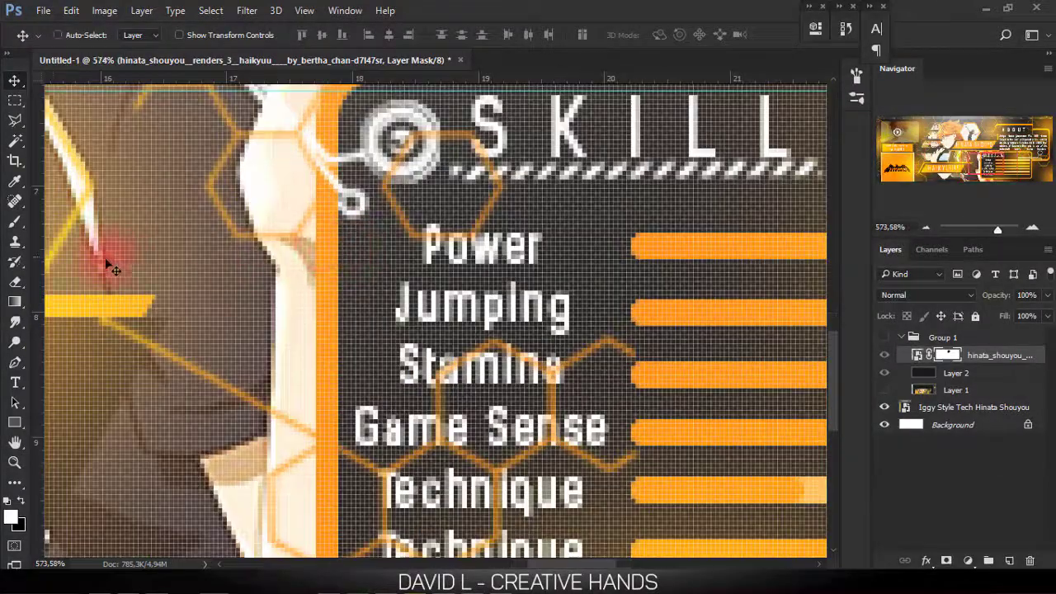
pyautogui.moveTo(43, 280); pyautogui.dragTo(334, 339)
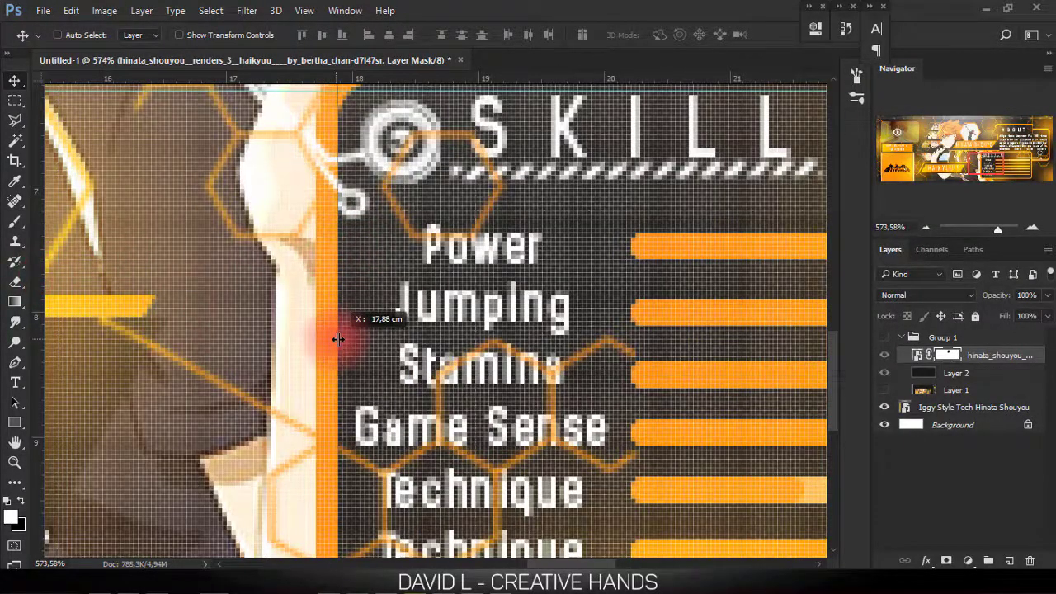
# - Add guides at the SKILL panel's top edge and right edge
pyautogui.scroll(-2, 446, 306)
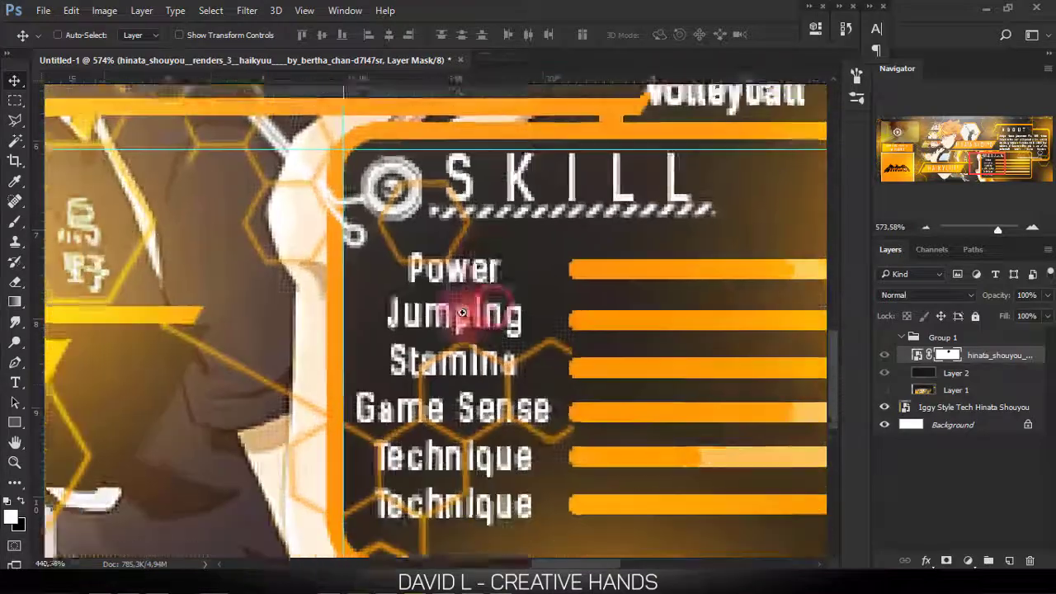
pyautogui.scroll(2, 446, 239)
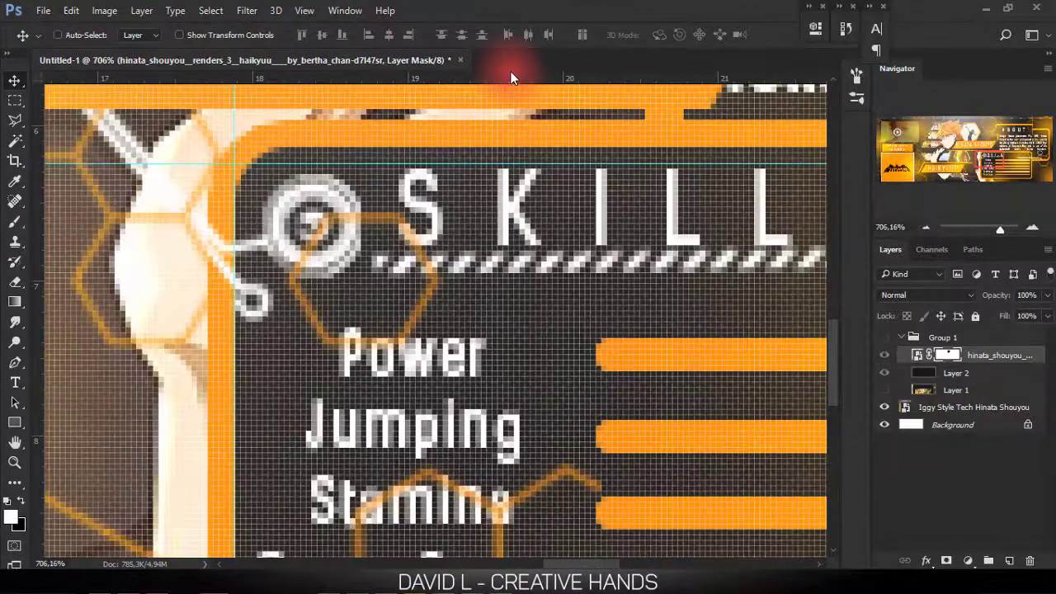
pyautogui.moveTo(538, 109); pyautogui.dragTo(581, 148)
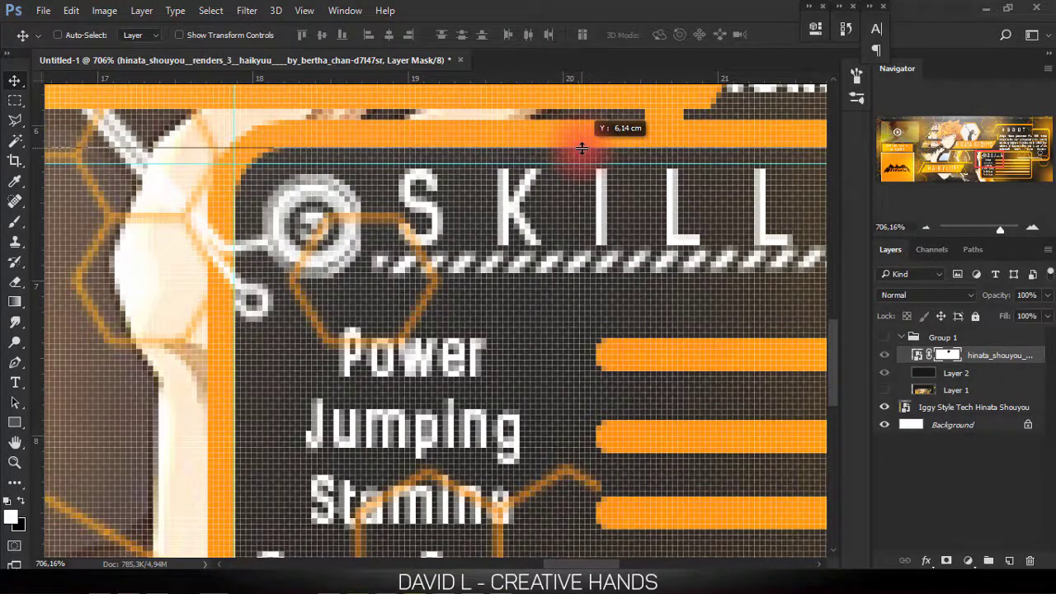
pyautogui.scroll(-2, 608, 223)
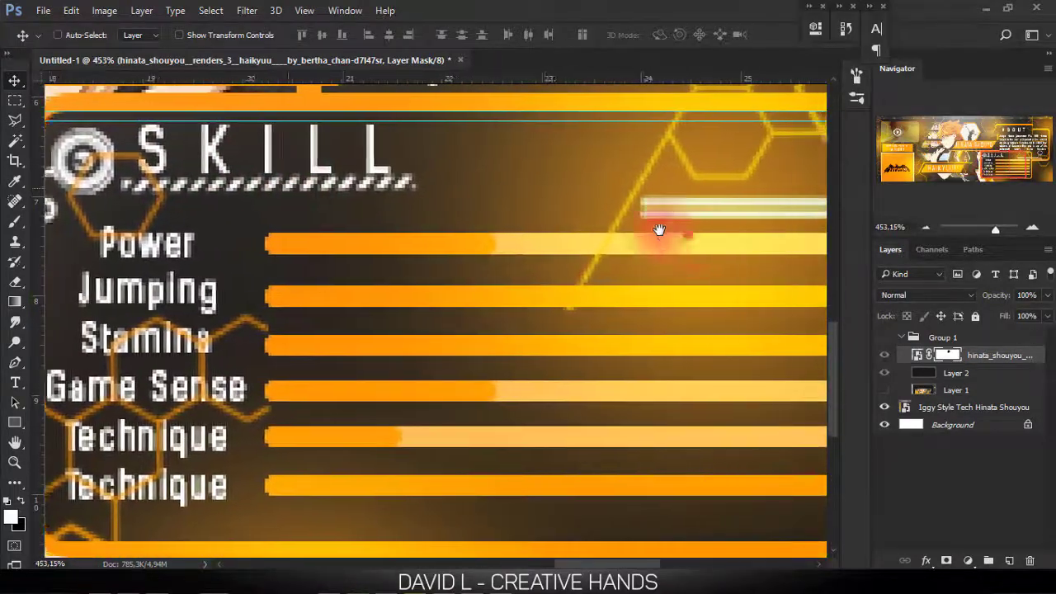
pyautogui.moveTo(660, 229); pyautogui.dragTo(334, 262)
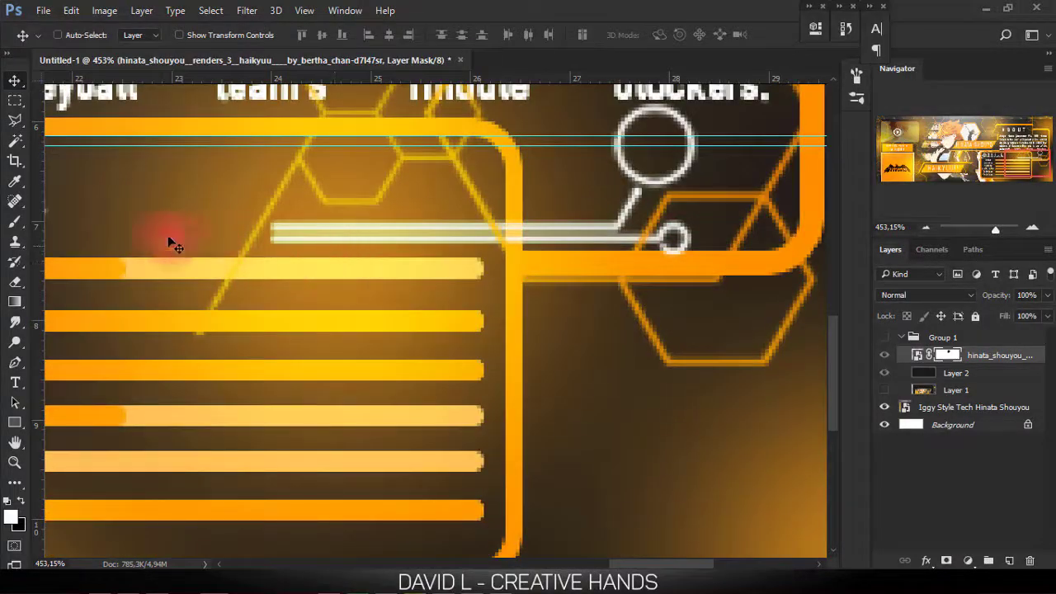
pyautogui.moveTo(35, 230)
pyautogui.mouseDown()
pyautogui.moveTo(549, 259)
pyautogui.moveTo(499, 265)
pyautogui.mouseUp()
# - Add a horizontal guide along the long orange bar below the stat bars
pyautogui.scroll(3, 533, 250)
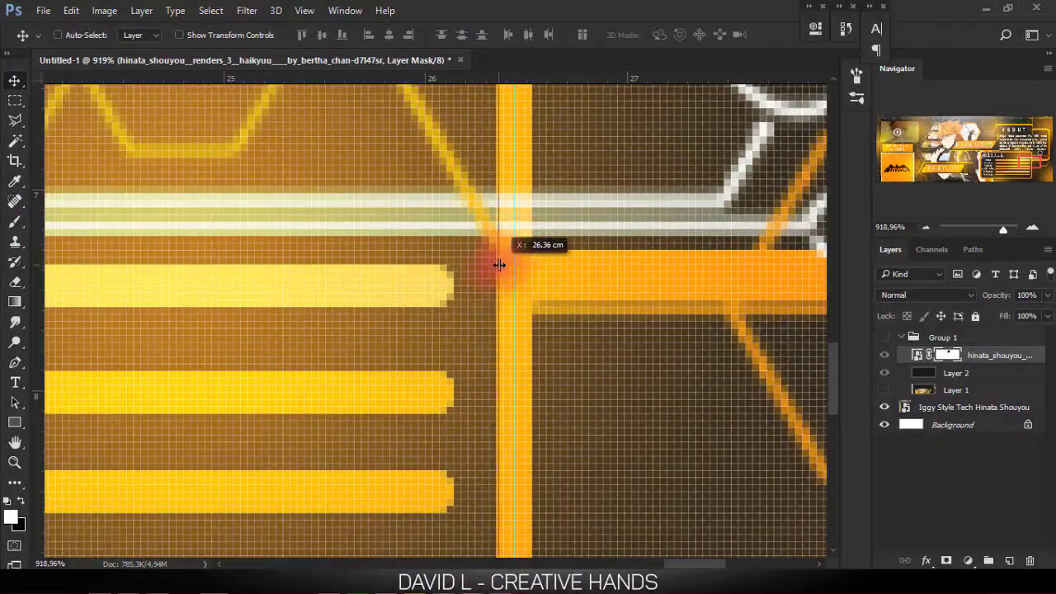
pyautogui.scroll(-2, 553, 289)
pyautogui.scroll(-2, 514, 288)
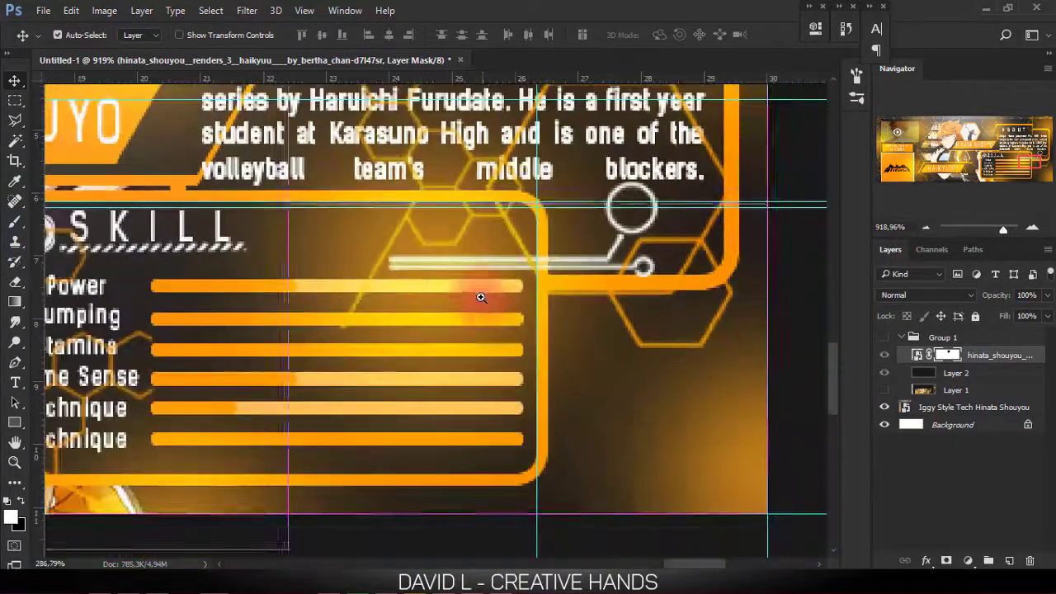
pyautogui.scroll(-1, 484, 294)
pyautogui.moveTo(521, 301); pyautogui.dragTo(562, 284)
pyautogui.scroll(2, 396, 266)
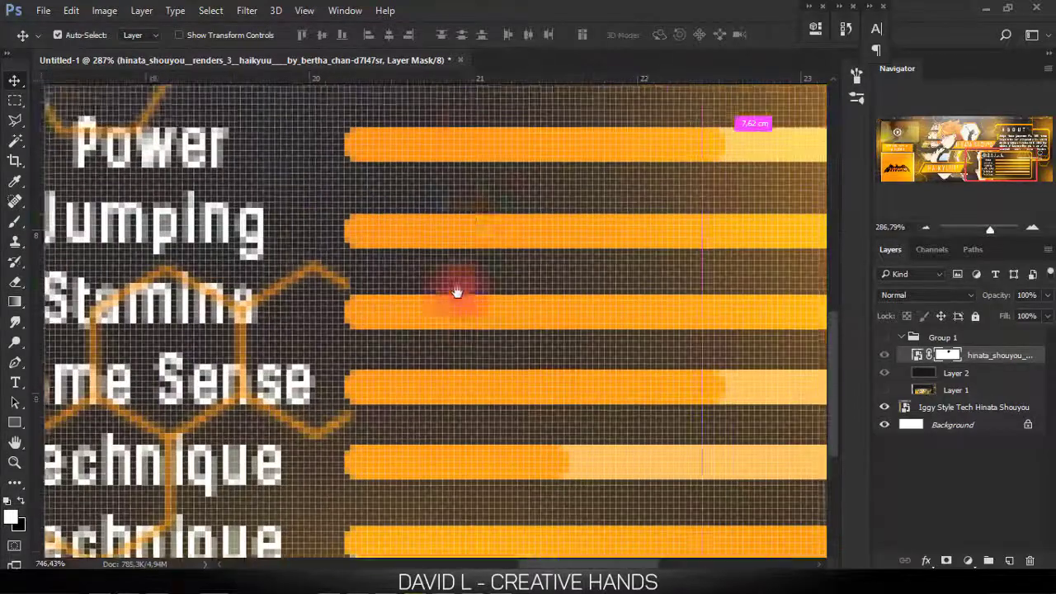
pyautogui.scroll(2, 454, 289)
pyautogui.moveTo(502, 78)
pyautogui.mouseDown()
pyautogui.moveTo(487, 310)
pyautogui.moveTo(503, 423)
pyautogui.mouseUp()
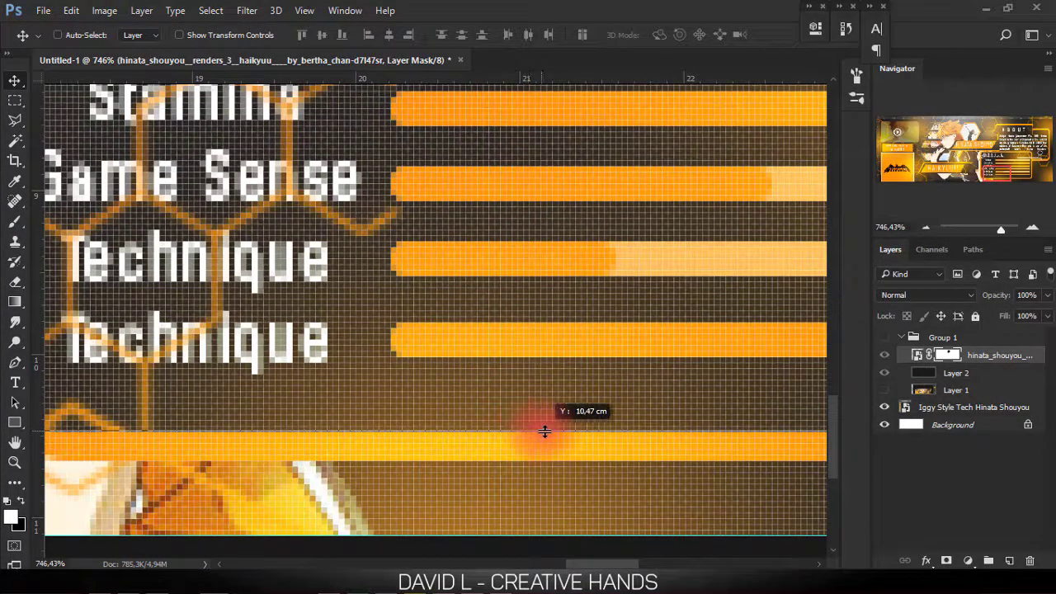
# - Pan across the bio text to bring the whole ABOUT block into view
pyautogui.scroll(-3, 575, 410)
pyautogui.scroll(1, 566, 349)
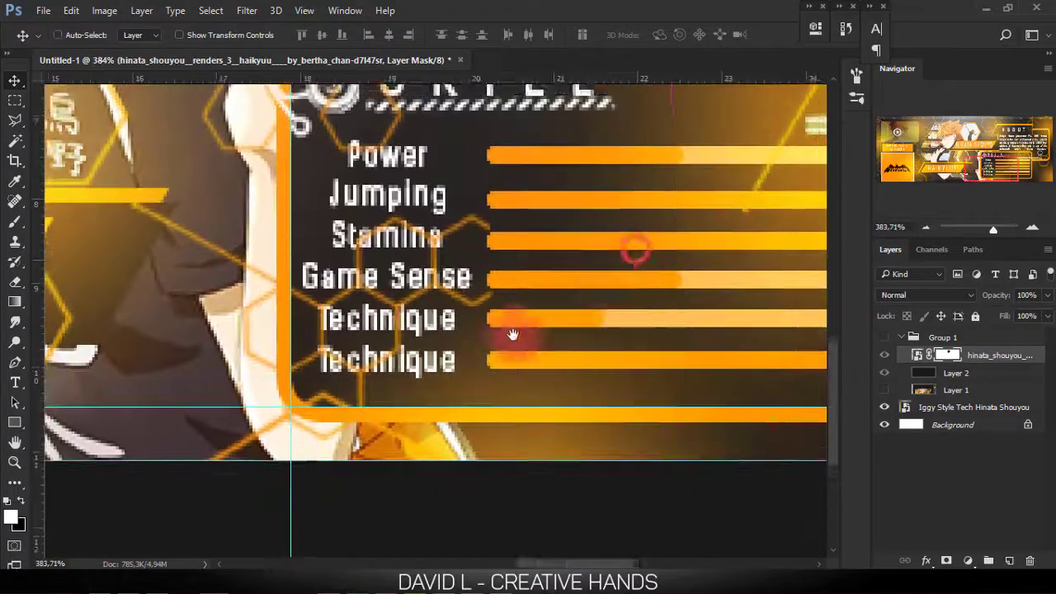
pyautogui.scroll(2, 511, 337)
pyautogui.scroll(-1, 538, 330)
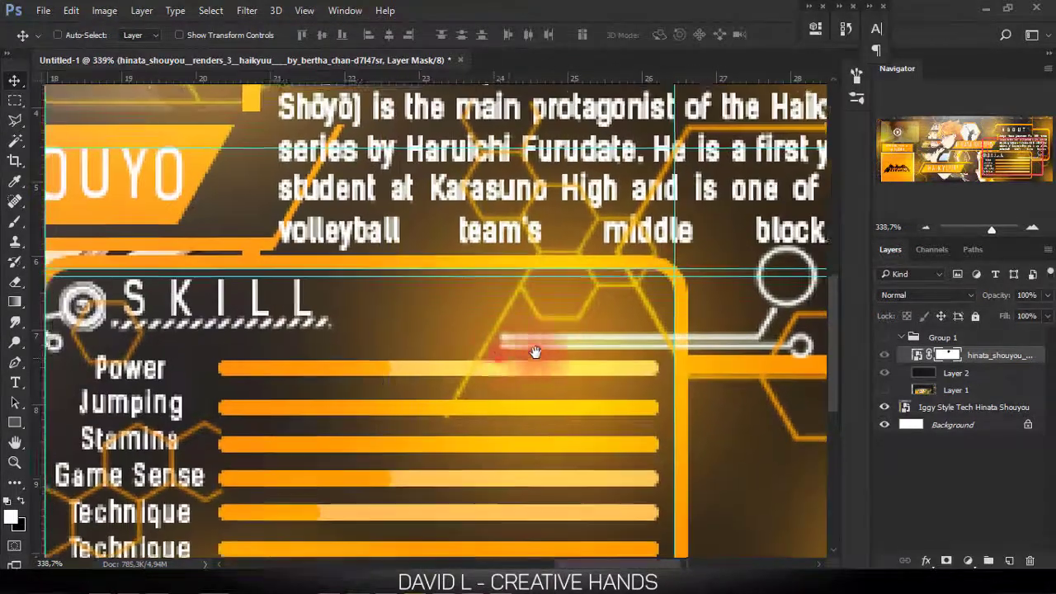
pyautogui.scroll(-1, 581, 334)
pyautogui.moveTo(577, 344); pyautogui.dragTo(561, 318)
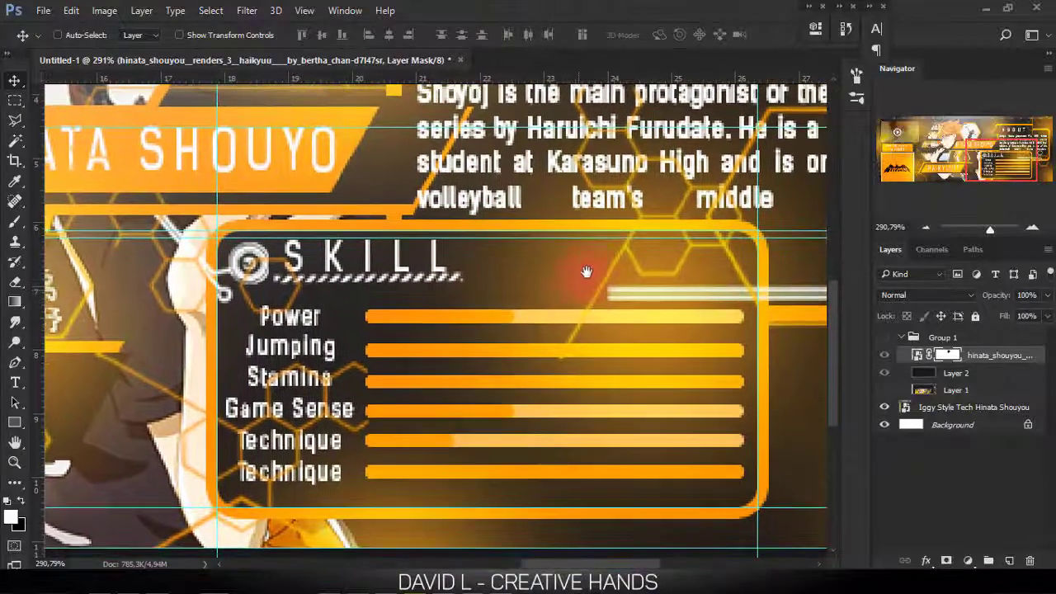
pyautogui.moveTo(582, 275); pyautogui.dragTo(573, 286)
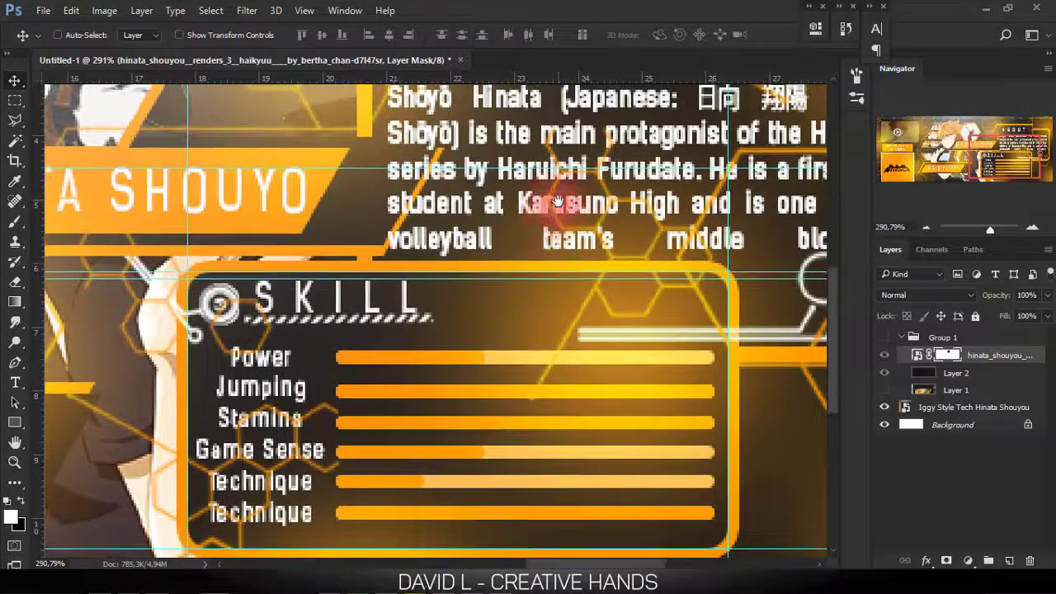
pyautogui.moveTo(553, 223)
pyautogui.mouseDown()
pyautogui.moveTo(530, 240)
pyautogui.moveTo(500, 314)
pyautogui.mouseUp()
pyautogui.moveTo(495, 275); pyautogui.dragTo(368, 261)
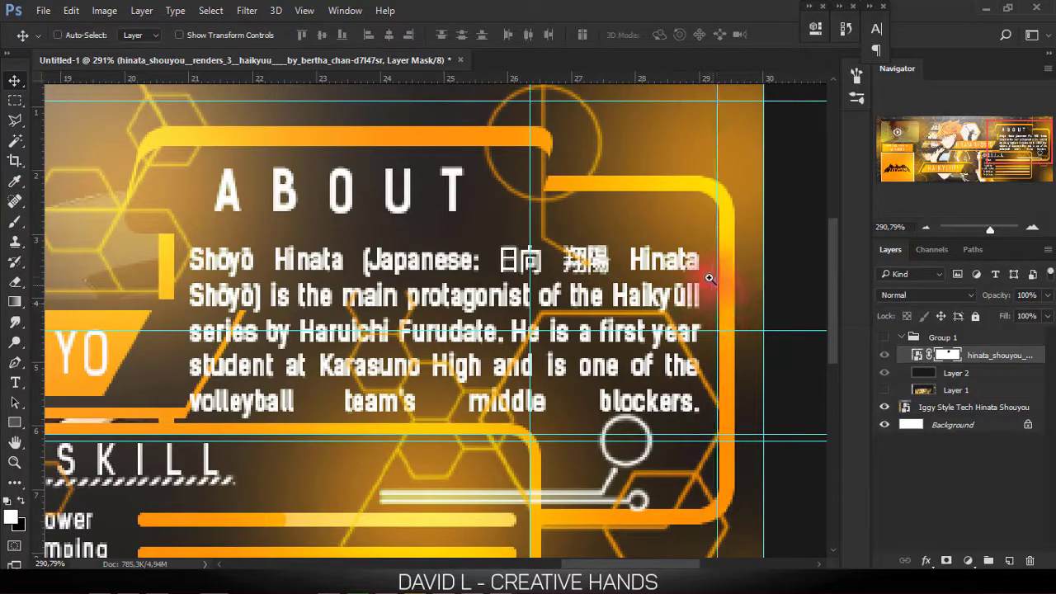
# - Add guides at the ABOUT panel's yellow bar edge and the orange bar's bottom edge
pyautogui.moveTo(710, 278)
pyautogui.mouseDown()
pyautogui.moveTo(767, 280)
pyautogui.moveTo(759, 250)
pyautogui.mouseUp()
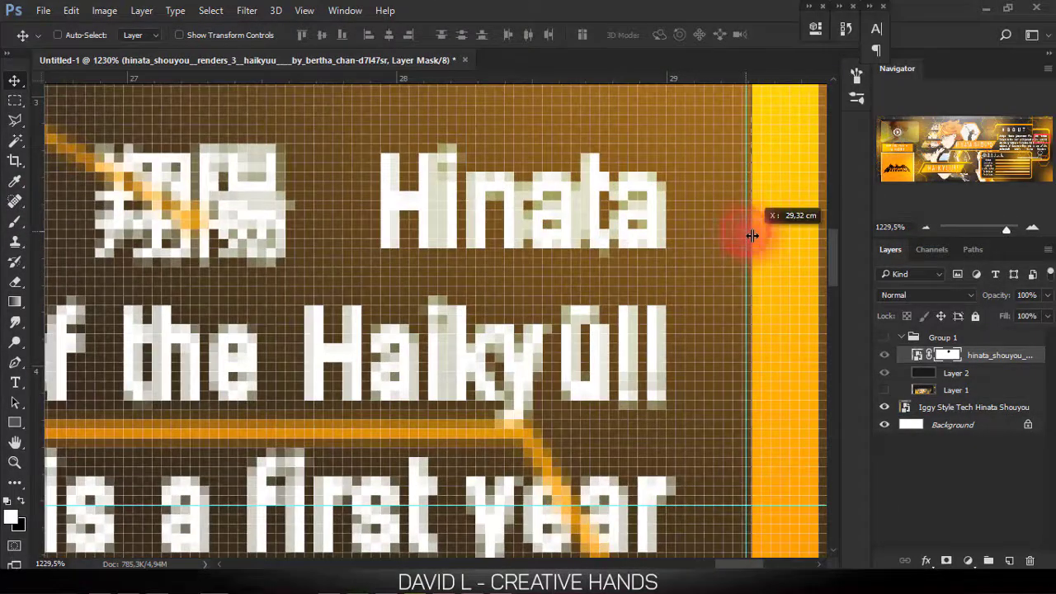
pyautogui.moveTo(745, 370)
pyautogui.mouseDown()
pyautogui.moveTo(684, 288)
pyautogui.moveTo(702, 255)
pyautogui.mouseUp()
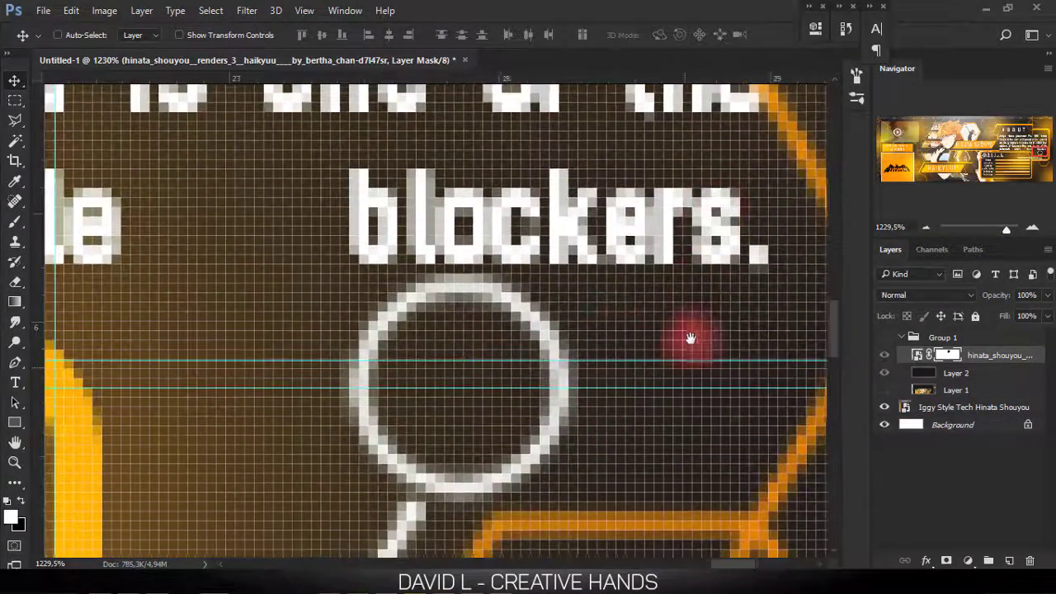
pyautogui.moveTo(689, 337)
pyautogui.mouseDown()
pyautogui.moveTo(497, 200)
pyautogui.moveTo(576, 91)
pyautogui.mouseUp()
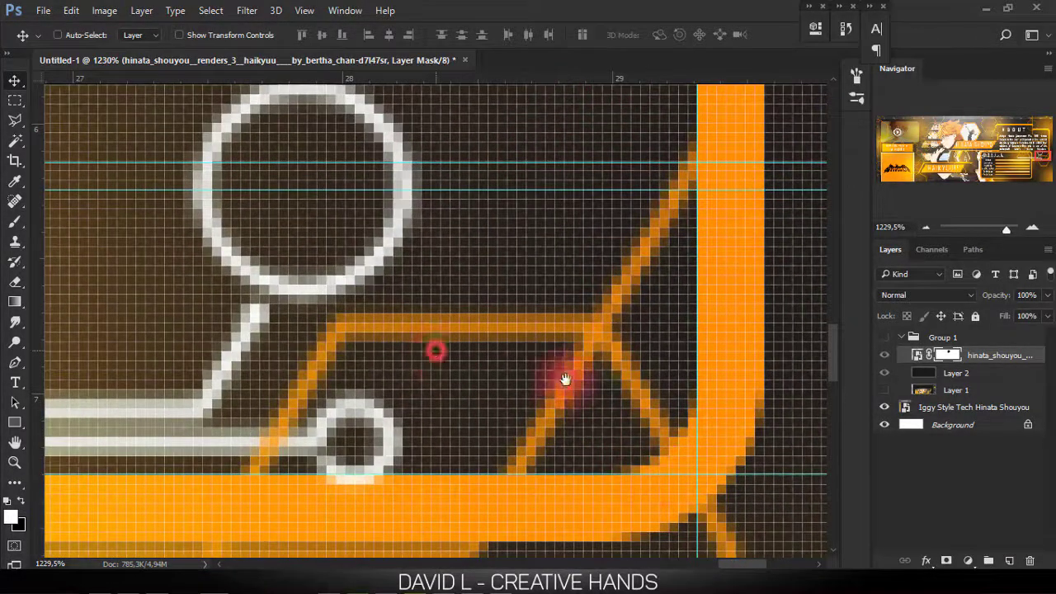
pyautogui.moveTo(564, 379)
pyautogui.mouseDown()
pyautogui.moveTo(371, 217)
pyautogui.moveTo(606, 391)
pyautogui.mouseUp()
pyautogui.moveTo(680, 243)
pyautogui.mouseDown()
pyautogui.moveTo(341, 217)
pyautogui.moveTo(550, 255)
pyautogui.moveTo(545, 269)
pyautogui.moveTo(558, 250)
pyautogui.moveTo(524, 358)
pyautogui.moveTo(487, 240)
pyautogui.moveTo(578, 245)
pyautogui.moveTo(116, 263)
pyautogui.mouseUp()
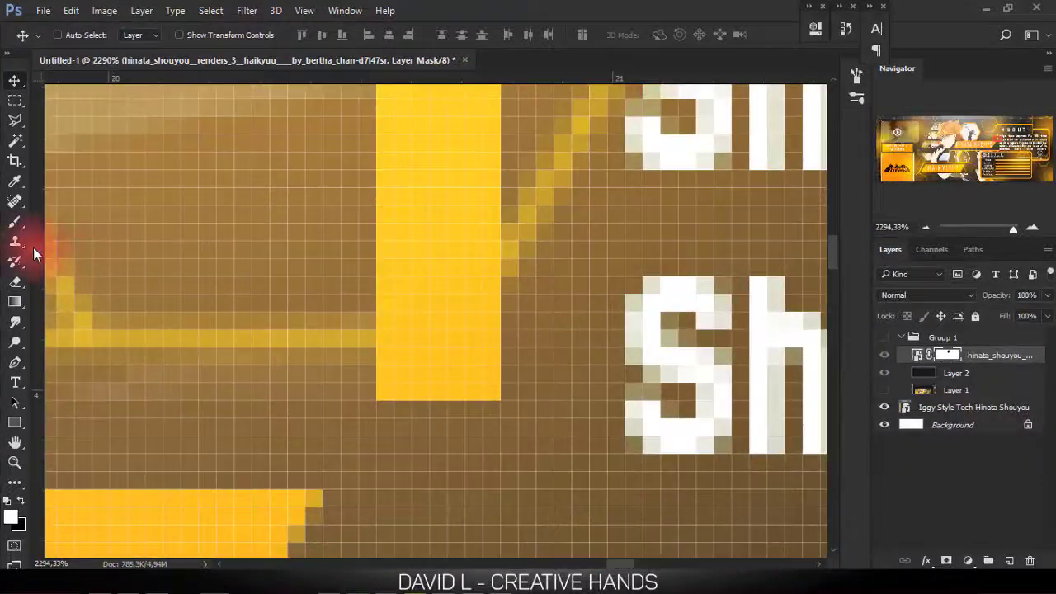
pyautogui.moveTo(502, 265)
pyautogui.mouseDown()
pyautogui.moveTo(509, 368)
pyautogui.moveTo(537, 278)
pyautogui.moveTo(540, 306)
pyautogui.moveTo(481, 317)
pyautogui.moveTo(516, 332)
pyautogui.moveTo(349, 304)
pyautogui.moveTo(253, 323)
pyautogui.moveTo(591, 273)
pyautogui.moveTo(592, 113)
pyautogui.mouseUp()
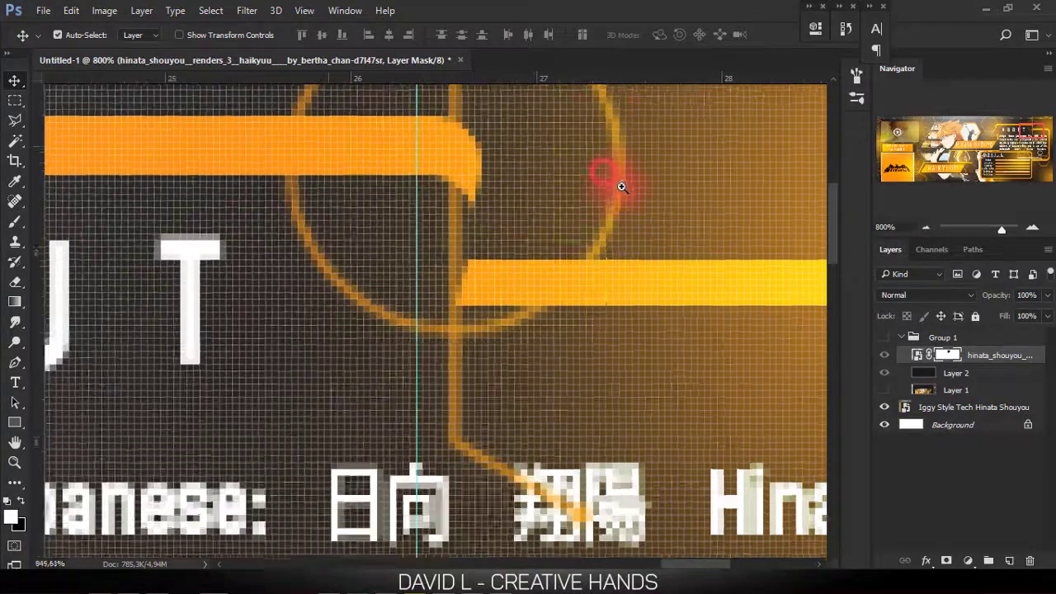
pyautogui.moveTo(619, 176)
pyautogui.mouseDown()
pyautogui.moveTo(615, 110)
pyautogui.moveTo(616, 410)
pyautogui.mouseUp()
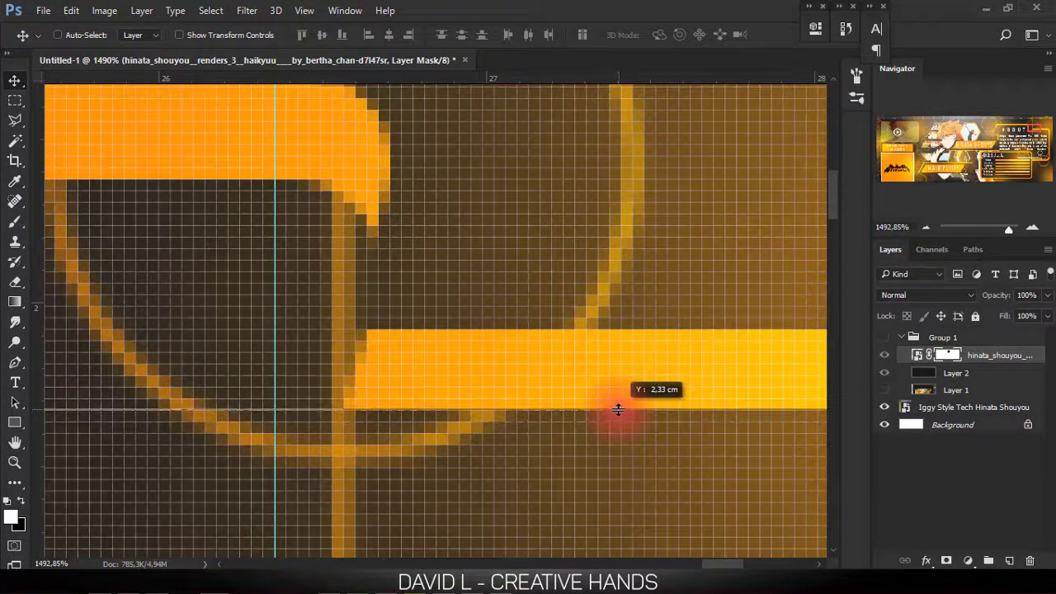
pyautogui.moveTo(618, 410); pyautogui.dragTo(622, 412)
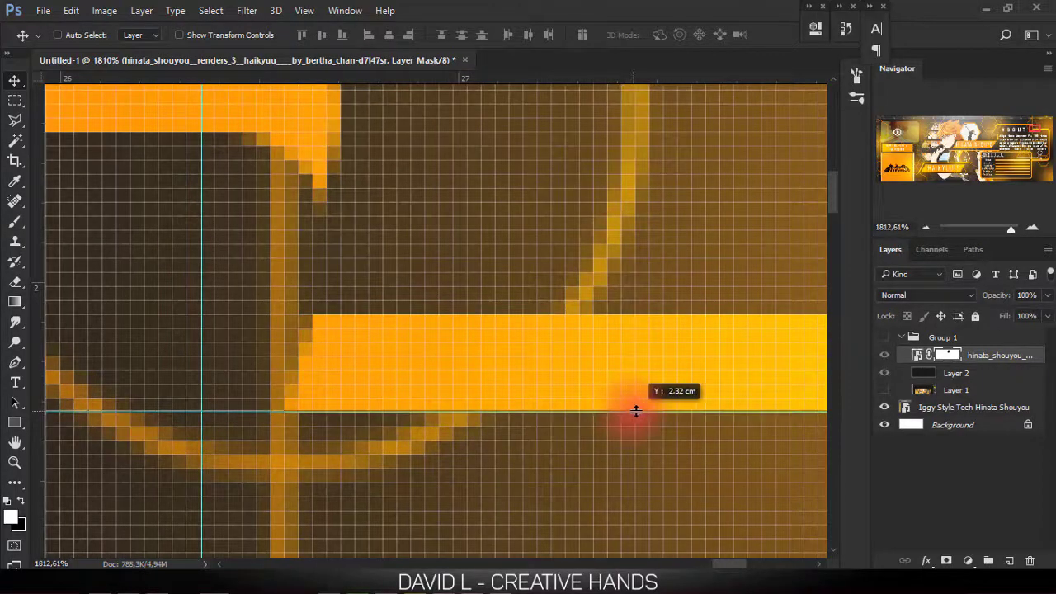
# - Add horizontal guides around the ABOUT heading, the lower one at 3.00 cm
pyautogui.moveTo(639, 410); pyautogui.dragTo(561, 394)
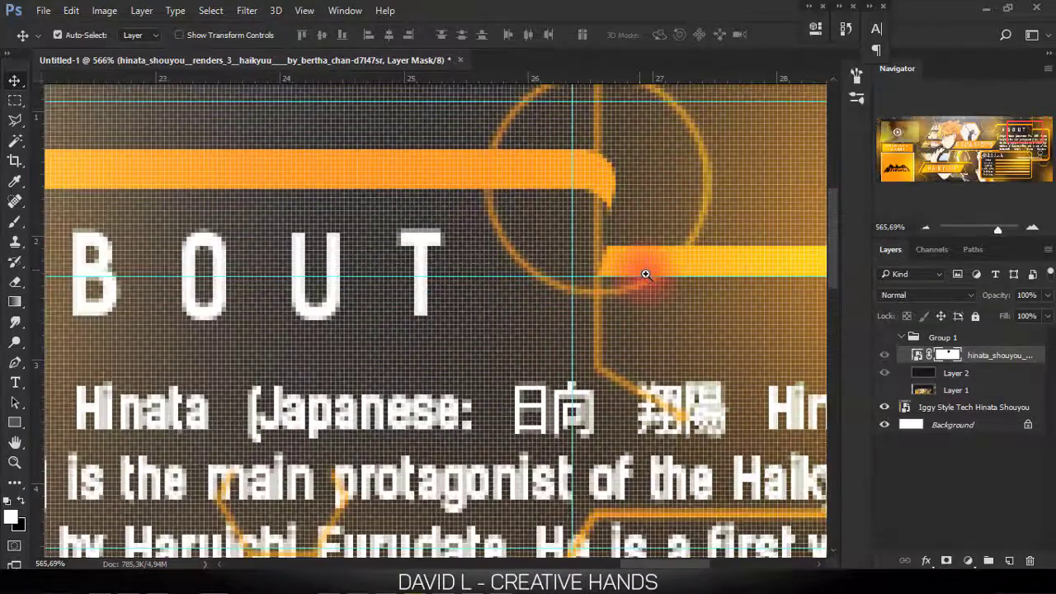
pyautogui.moveTo(646, 274)
pyautogui.mouseDown()
pyautogui.moveTo(589, 280)
pyautogui.moveTo(618, 217)
pyautogui.moveTo(413, 276)
pyautogui.moveTo(448, 267)
pyautogui.moveTo(448, 212)
pyautogui.moveTo(471, 248)
pyautogui.moveTo(454, 336)
pyautogui.mouseUp()
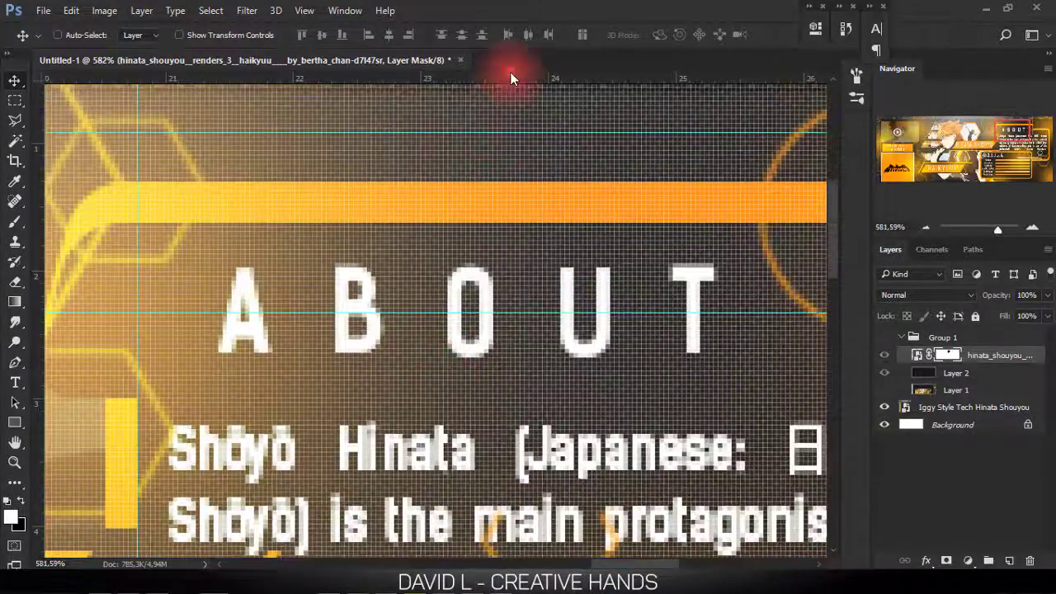
pyautogui.moveTo(506, 77); pyautogui.dragTo(565, 221)
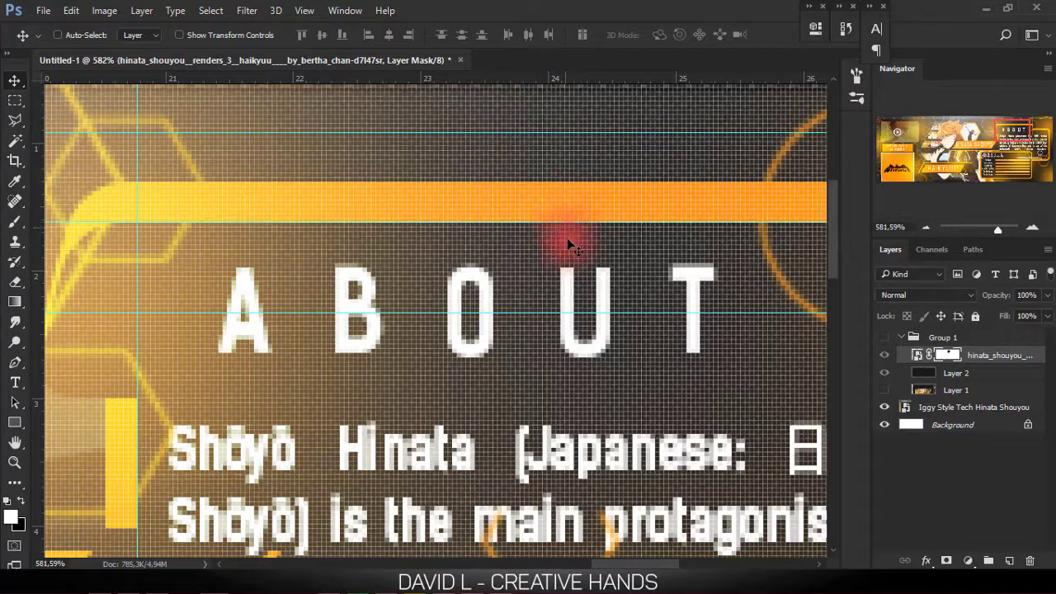
pyautogui.scroll(-4, 575, 235)
pyautogui.scroll(-1, 584, 241)
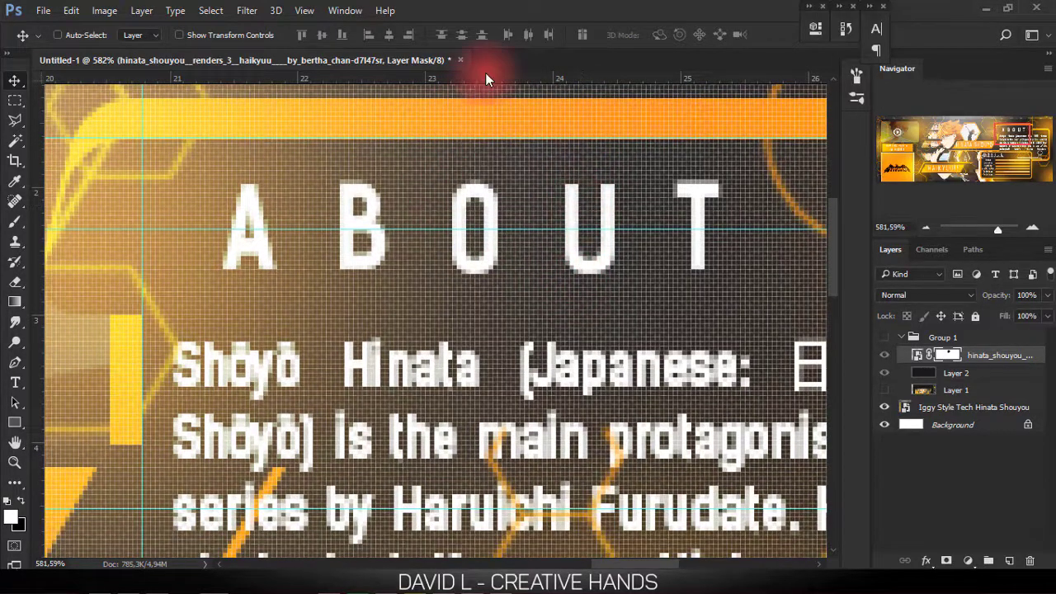
pyautogui.moveTo(485, 78)
pyautogui.mouseDown()
pyautogui.moveTo(548, 314)
pyautogui.moveTo(424, 277)
pyautogui.moveTo(750, 236)
pyautogui.moveTo(506, 264)
pyautogui.mouseUp()
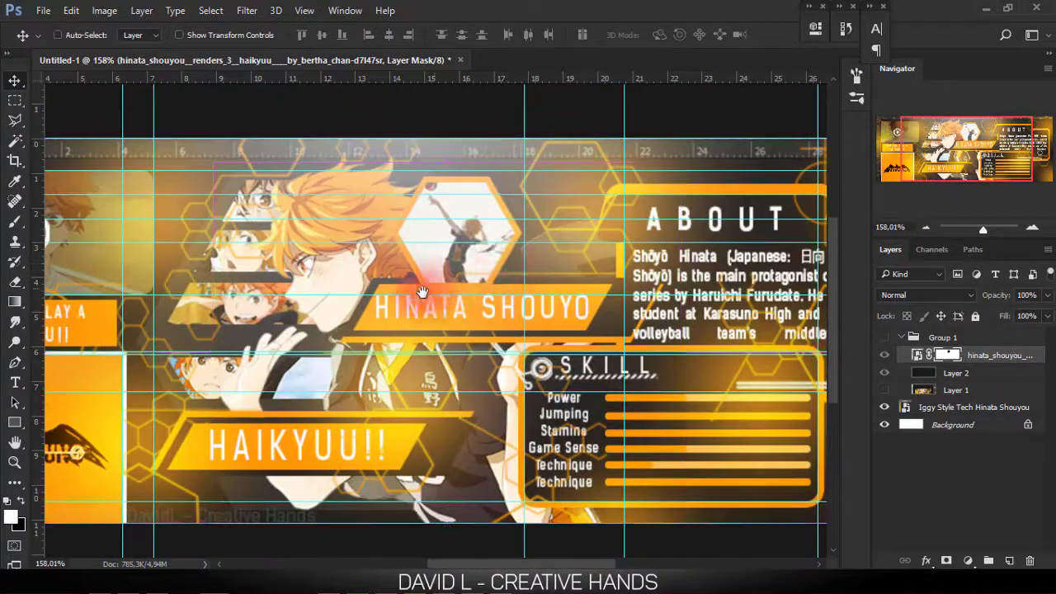
# - Fit the whole banner on screen from the canvas context menu
pyautogui.moveTo(349, 338)
pyautogui.mouseDown()
pyautogui.moveTo(460, 282)
pyautogui.moveTo(465, 355)
pyautogui.moveTo(535, 341)
pyautogui.mouseUp()
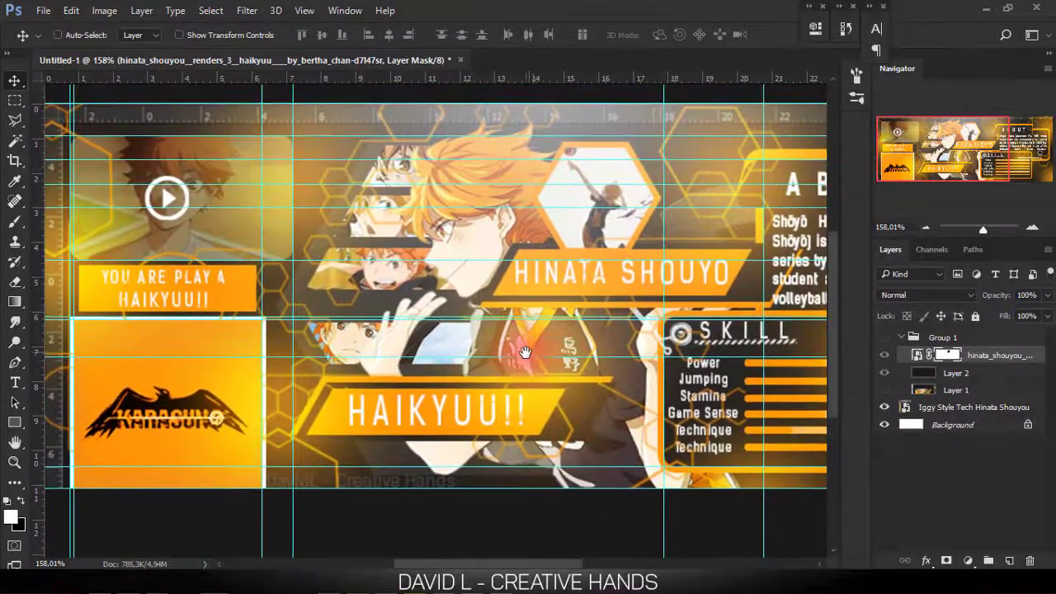
pyautogui.moveTo(535, 341); pyautogui.dragTo(468, 376)
pyautogui.rightClick(494, 293)
pyautogui.click(494, 290)
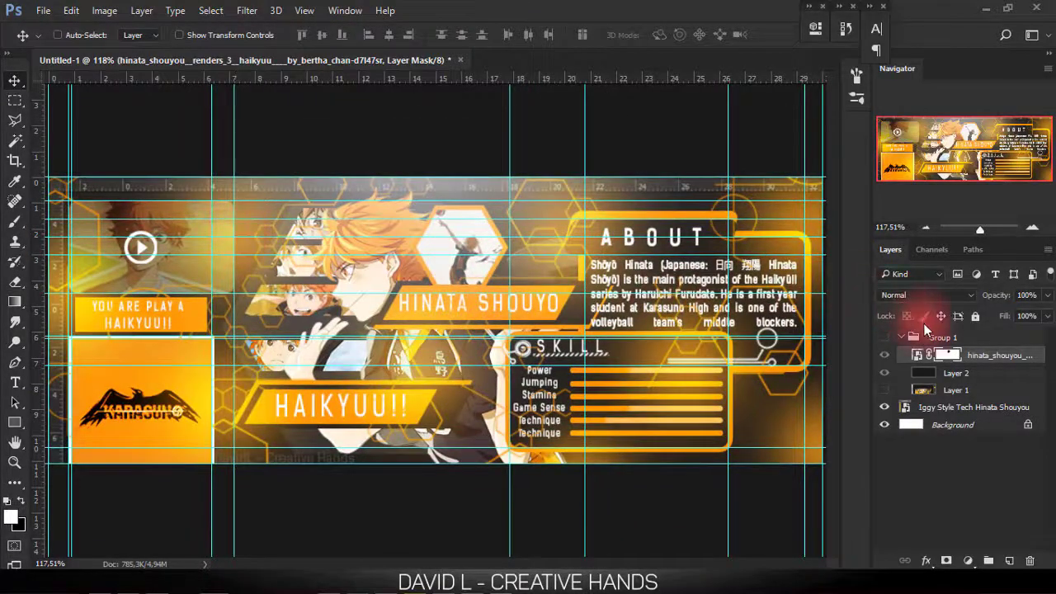
# - Toggle Group 1's visibility to compare with the reference, leaving it shown
pyautogui.click(883, 345)
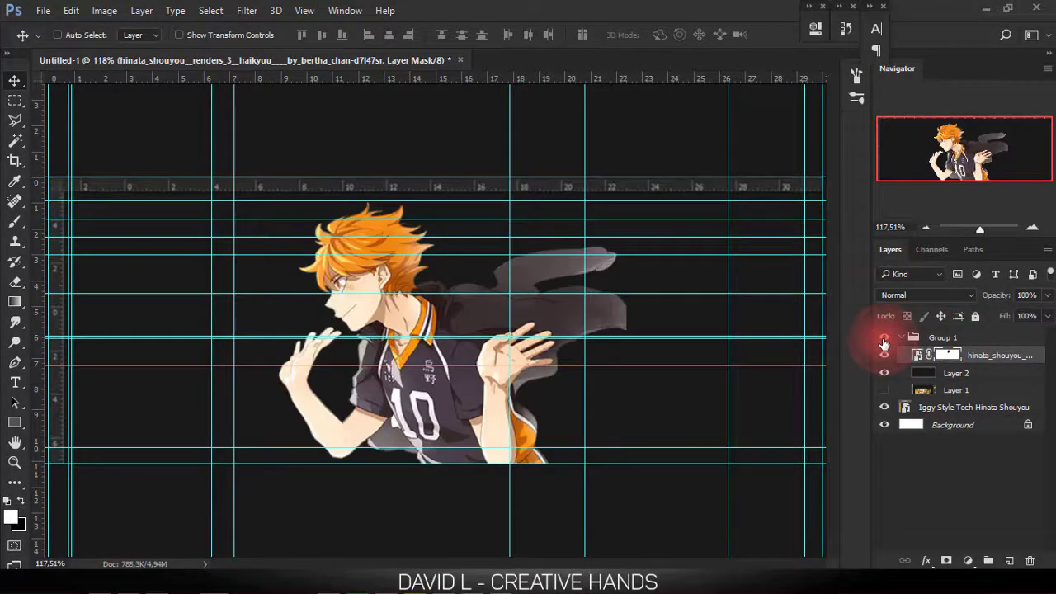
pyautogui.keyDown('alt'); pyautogui.click(883, 344); pyautogui.keyUp('alt')
pyautogui.keyDown('alt'); pyautogui.click(884, 345); pyautogui.keyUp('alt')
pyautogui.keyDown('alt'); pyautogui.click(883, 344); pyautogui.keyUp('alt')
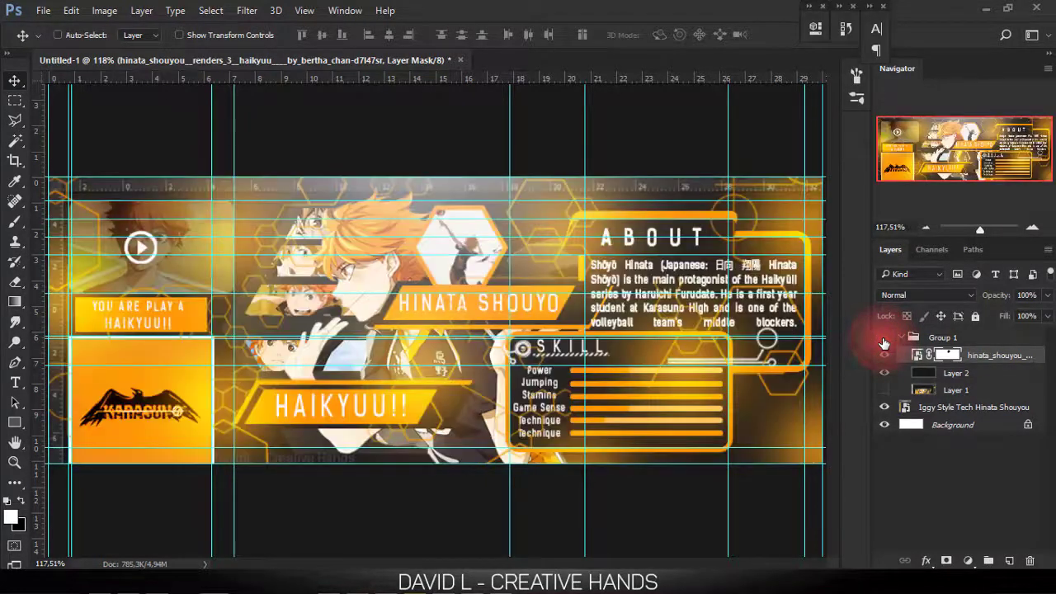
pyautogui.keyDown('alt'); pyautogui.click(884, 344); pyautogui.keyUp('alt')
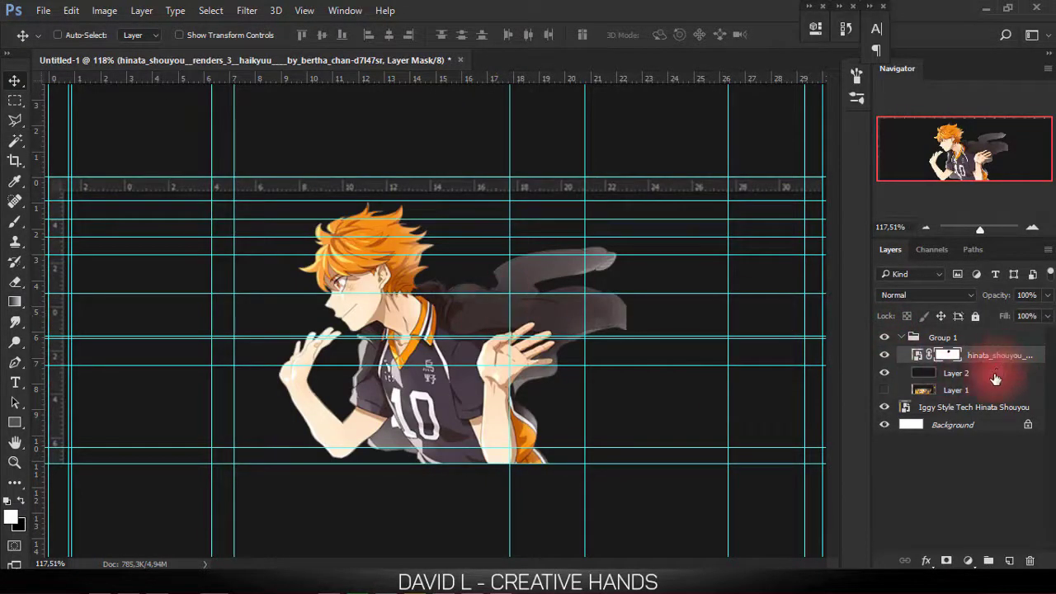
pyautogui.keyDown('alt'); pyautogui.click(885, 337); pyautogui.keyUp('alt')
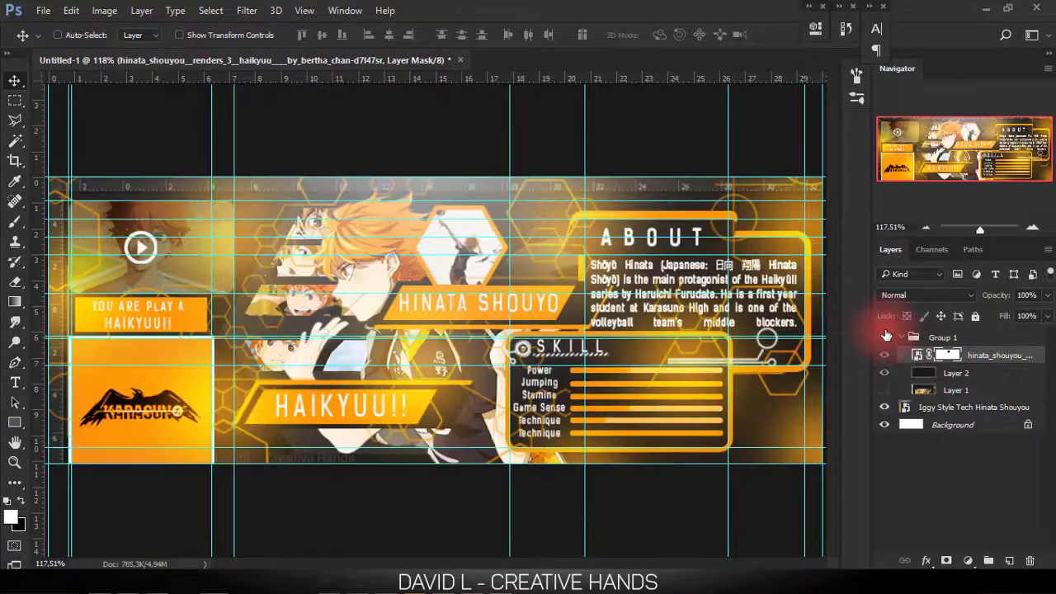
pyautogui.keyDown('alt'); pyautogui.click(886, 336); pyautogui.keyUp('alt')
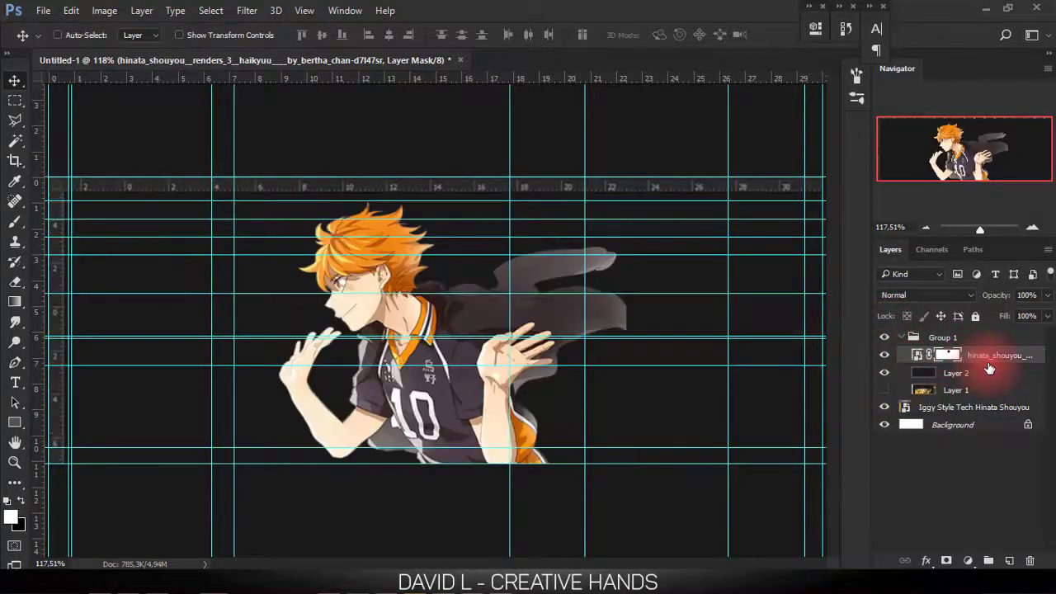
# - Group the Hinata render and Layer 2 separately, naming the new group BG
pyautogui.hotkey('ctrl', 'g')
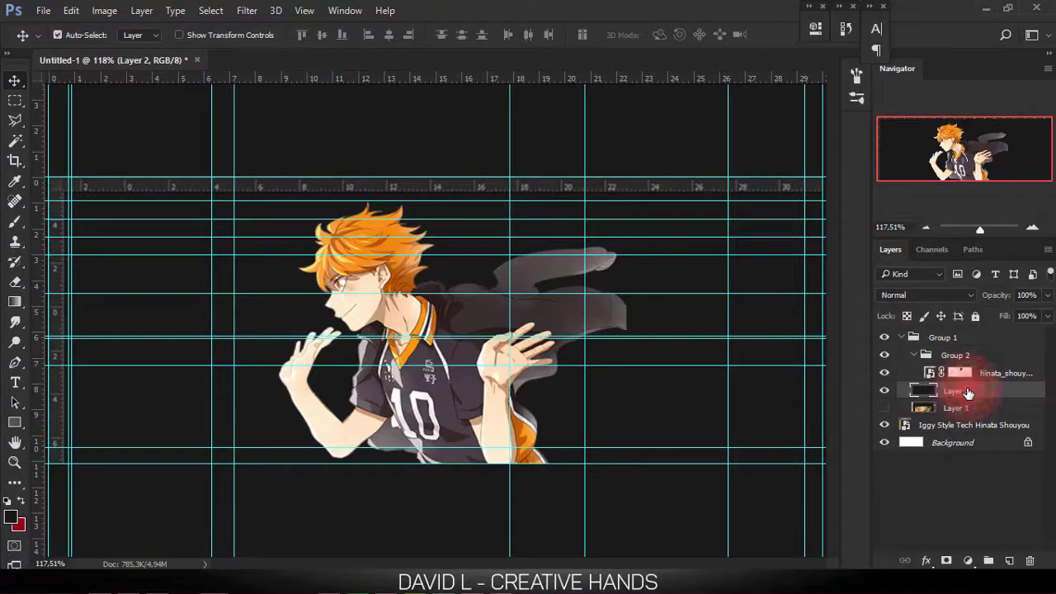
pyautogui.hotkey('ctrl', 'g')
pyautogui.doubleClick(952, 391)
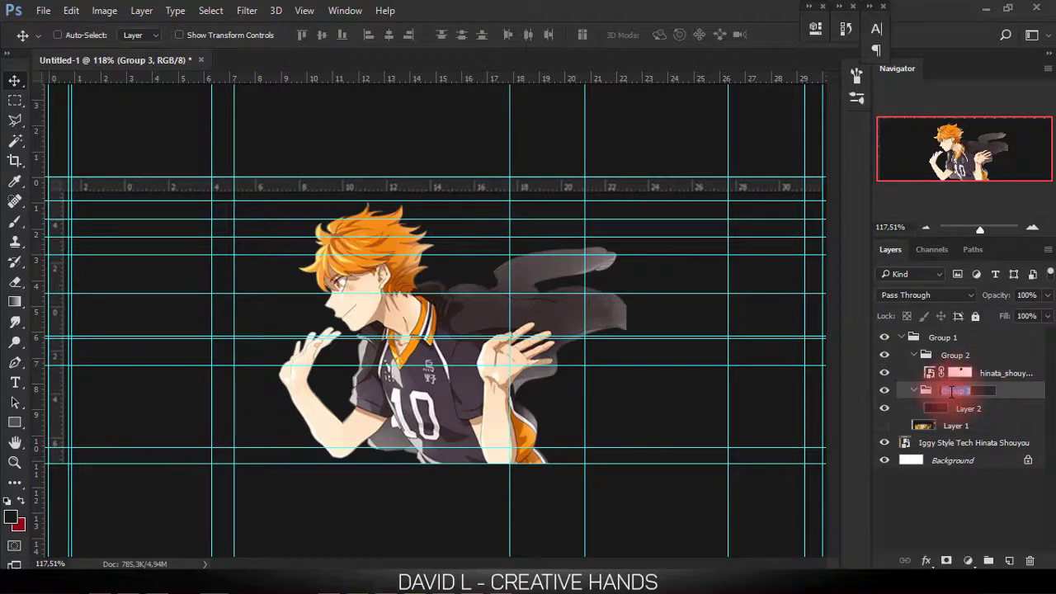
pyautogui.click(955, 361)
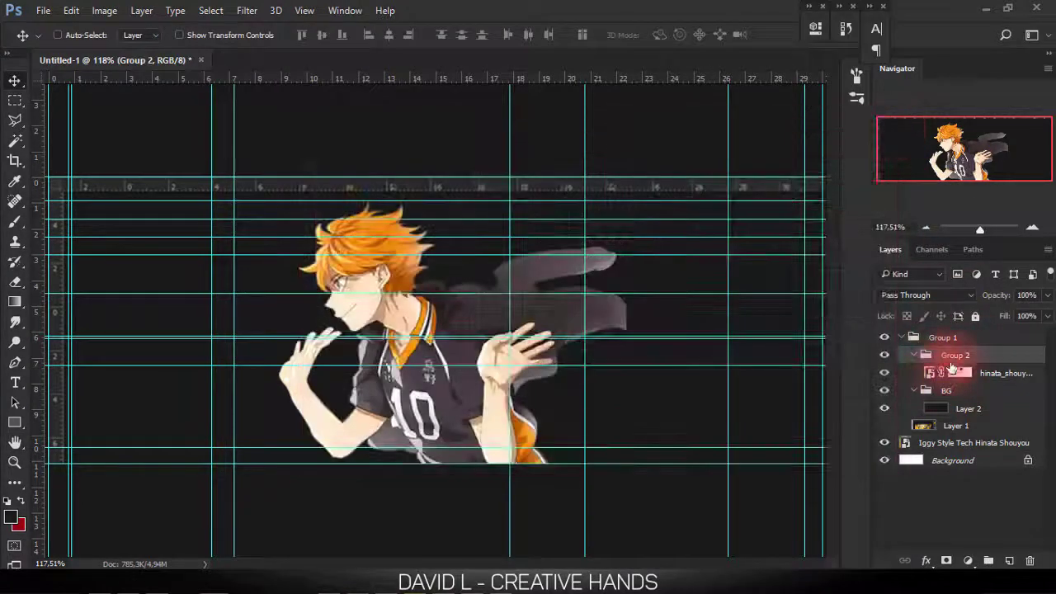
pyautogui.click(967, 360)
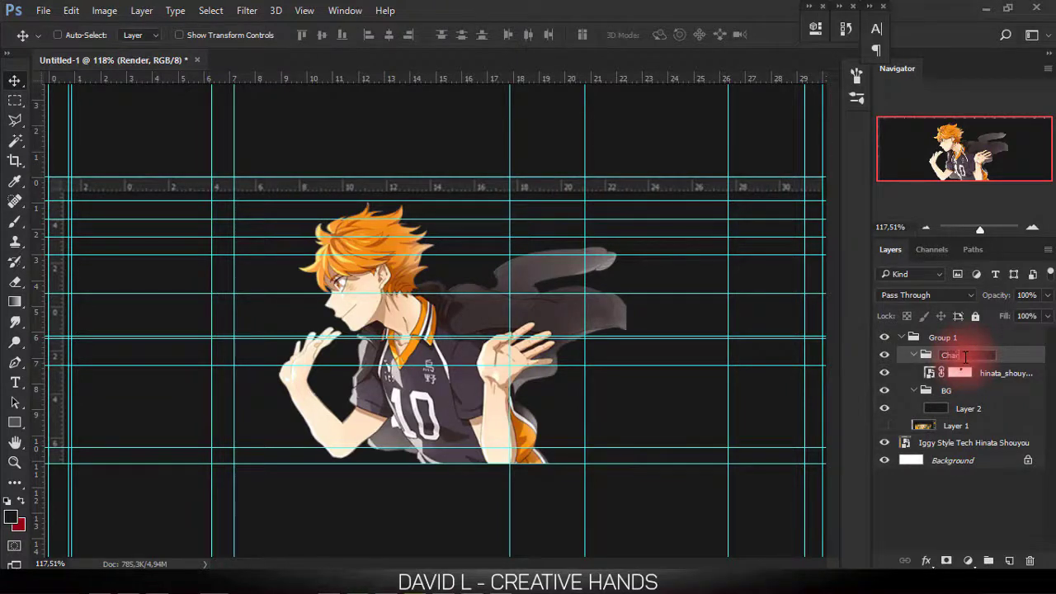
pyautogui.click(962, 390)
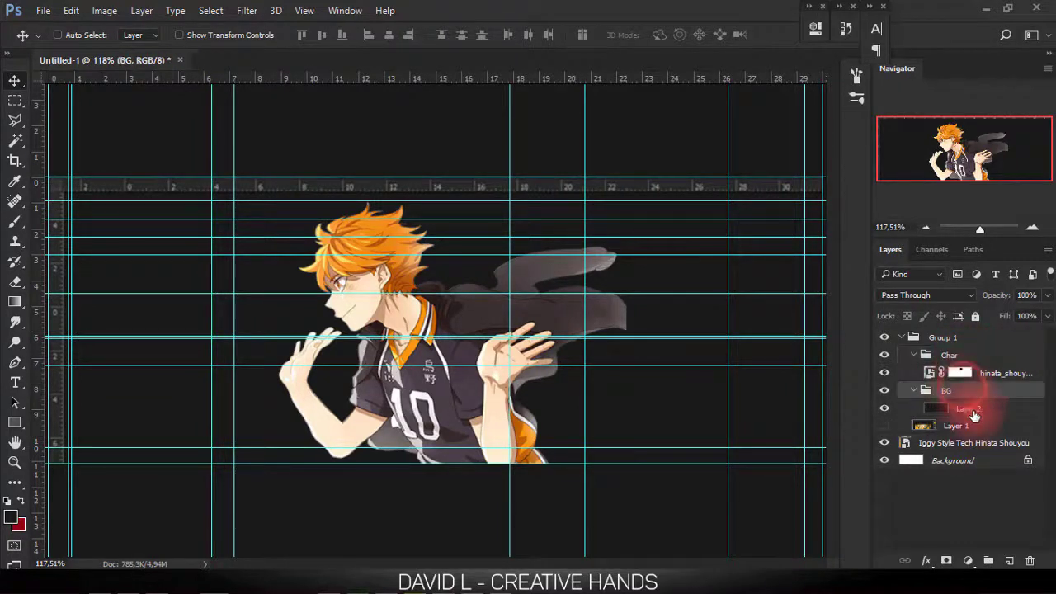
# - Add an empty Layer 3 above BG, wrap it in the Play group, and select it
pyautogui.click(1009, 561)
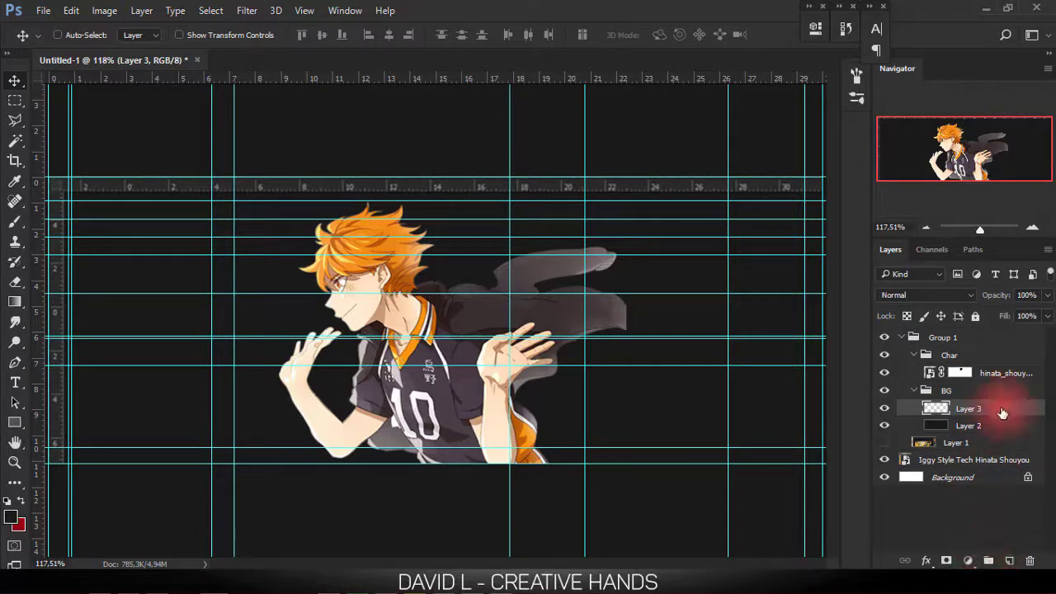
pyautogui.moveTo(999, 408)
pyautogui.mouseDown()
pyautogui.moveTo(1001, 380)
pyautogui.moveTo(974, 397)
pyautogui.mouseUp()
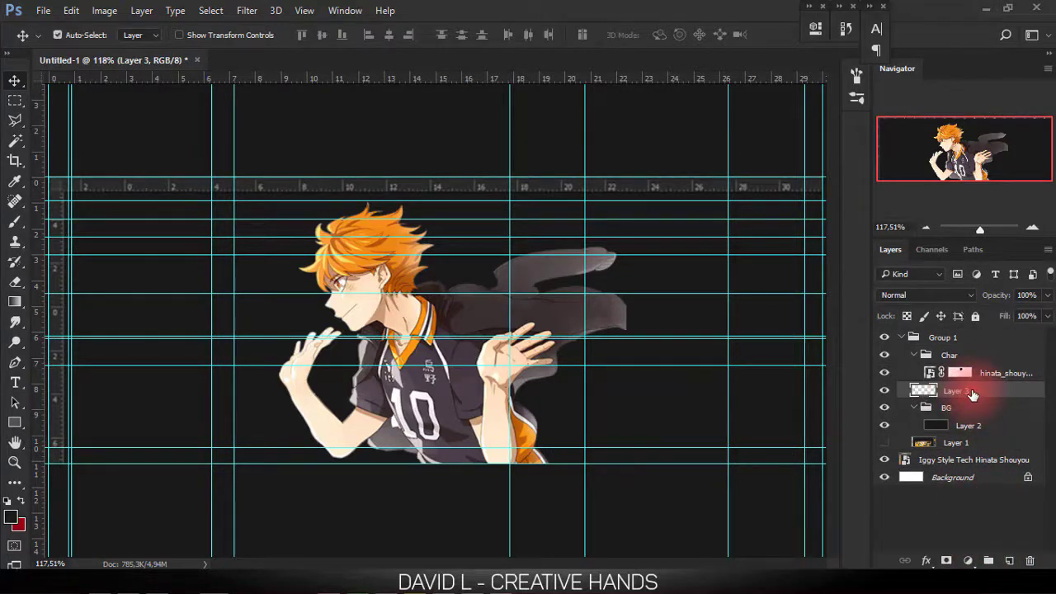
pyautogui.hotkey('ctrl', 'g')
pyautogui.write('Play')
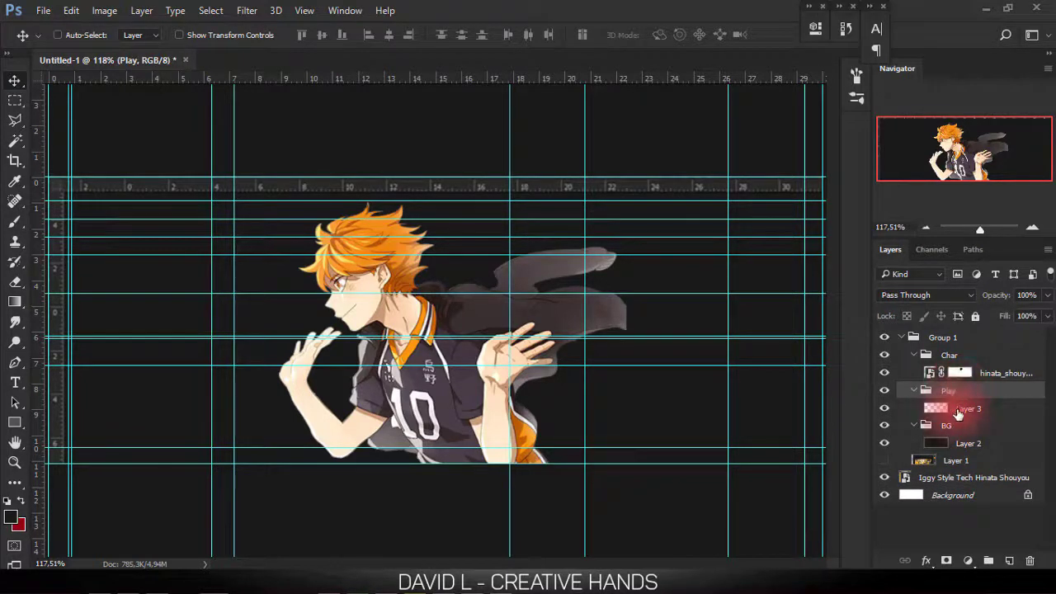
pyautogui.click(958, 411)
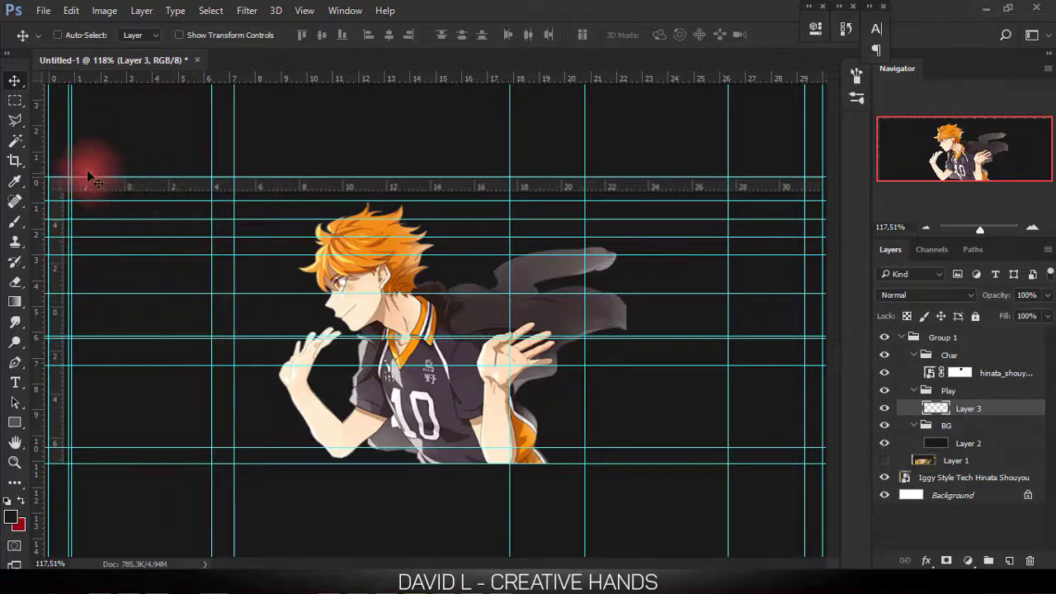
# - Draw a rounded rectangle at the layout's top-left, about 6.4 cm wide
pyautogui.click(18, 433)
pyautogui.click(74, 437)
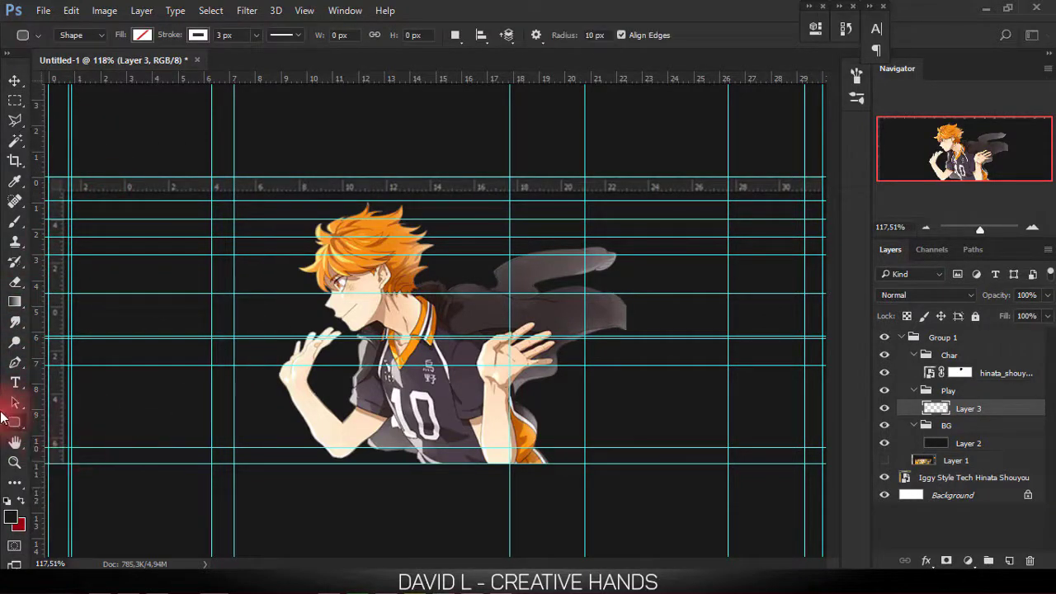
pyautogui.rightClick(11, 421)
pyautogui.click(101, 446)
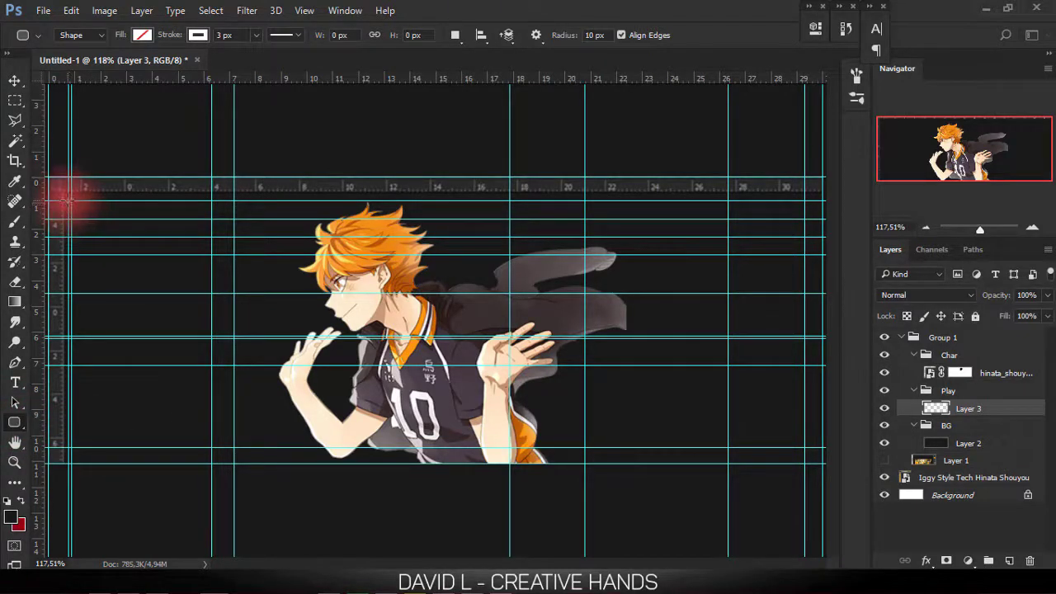
pyautogui.moveTo(69, 201)
pyautogui.mouseDown()
pyautogui.moveTo(176, 290)
pyautogui.moveTo(212, 286)
pyautogui.mouseUp()
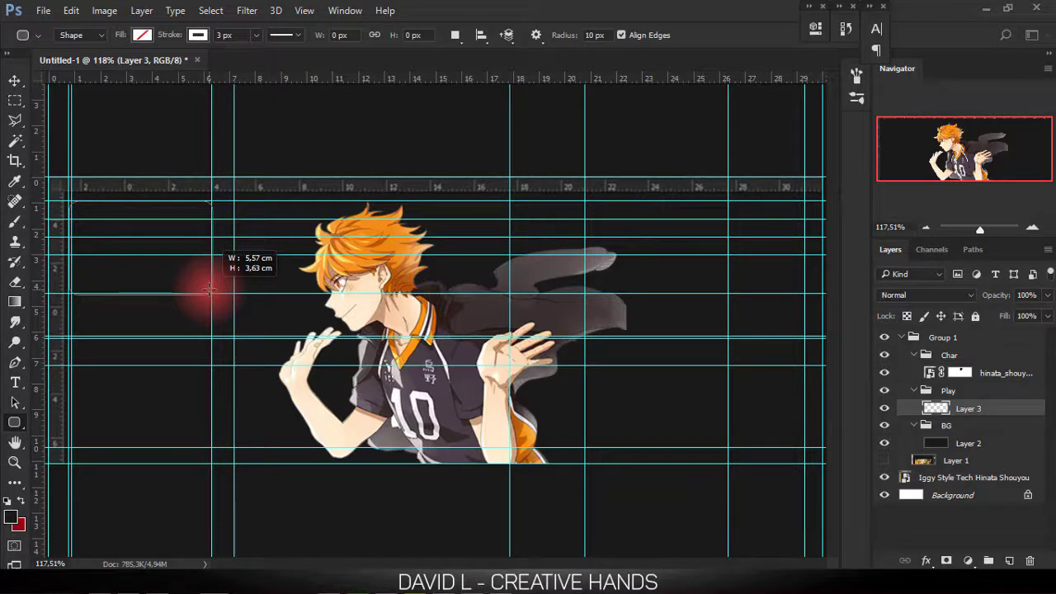
pyautogui.moveTo(212, 289); pyautogui.dragTo(230, 288)
# - Give the rounded box no stroke and a white fill, then hide Group 1
pyautogui.click(623, 122)
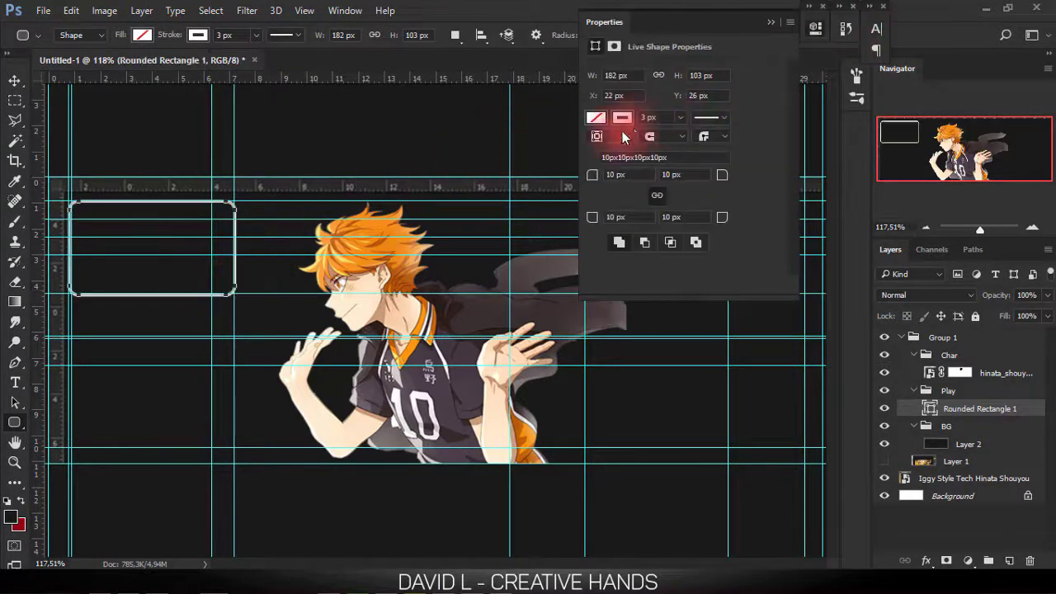
pyautogui.click(606, 147)
pyautogui.click(595, 118)
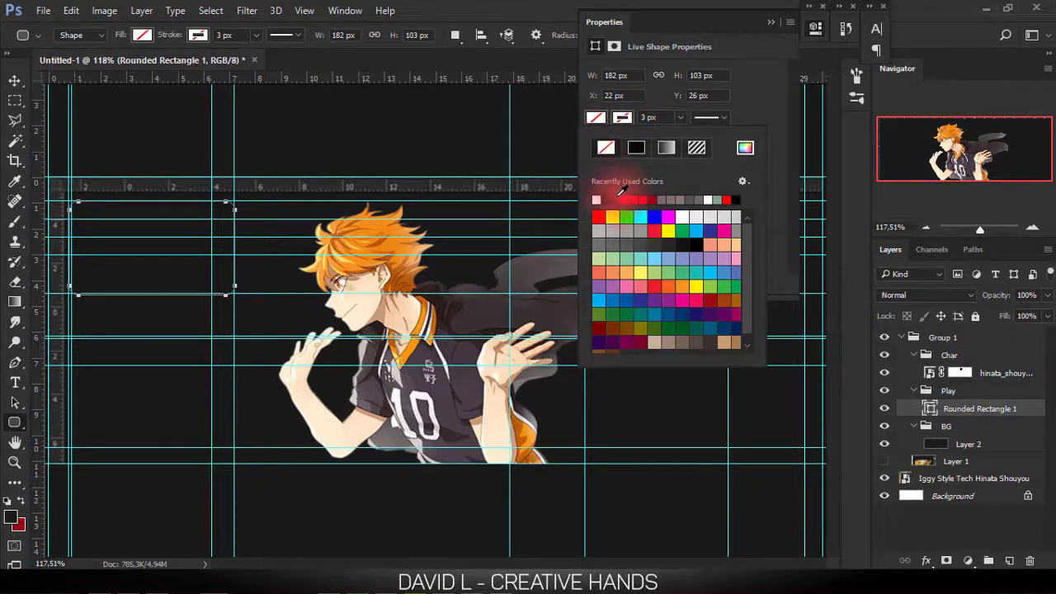
pyautogui.click(599, 199)
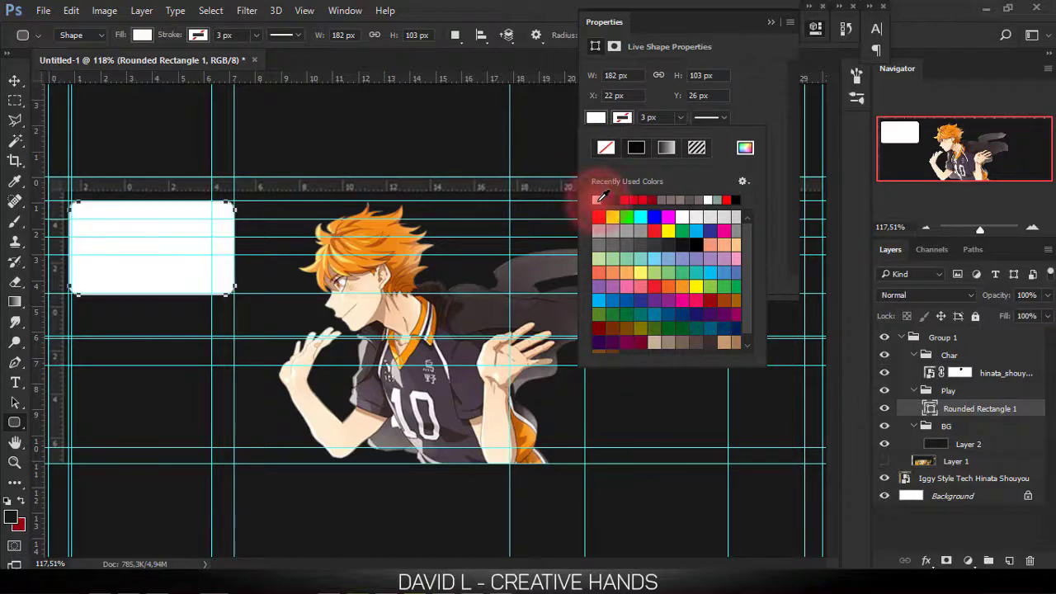
pyautogui.click(770, 21)
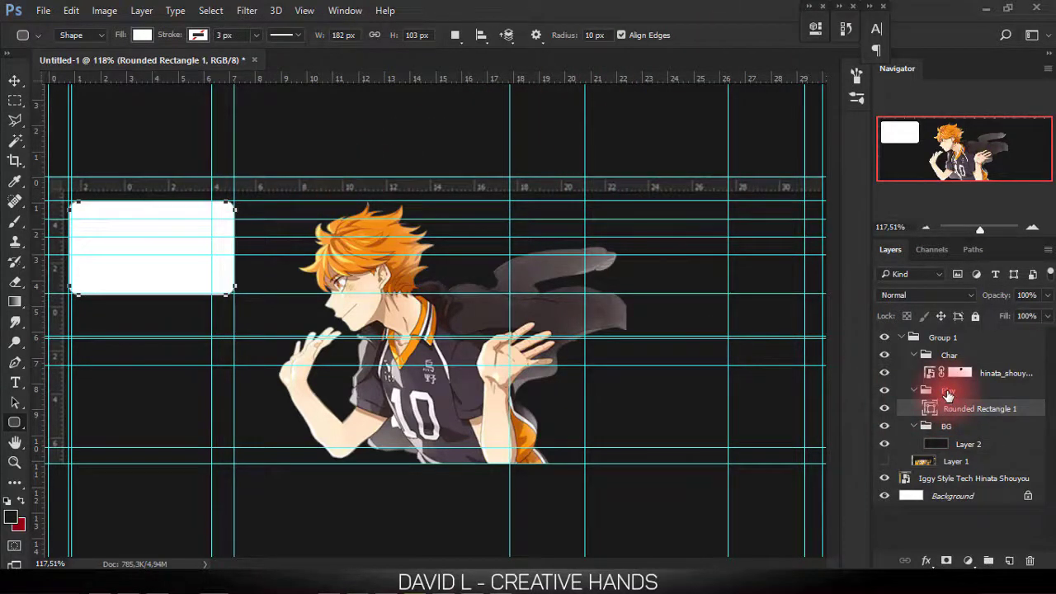
pyautogui.click(884, 337)
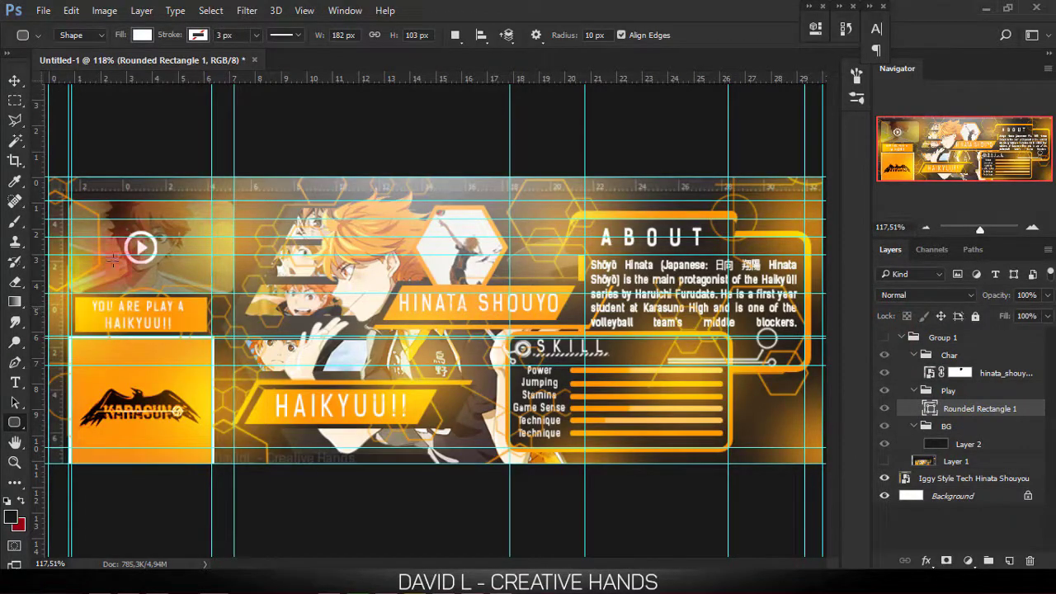
# - Add horizontal guides on the top and bottom edges of the orange YOU ARE PLAY A HAIKYUU!! box
pyautogui.click(14, 80)
pyautogui.scroll(5, 212, 266)
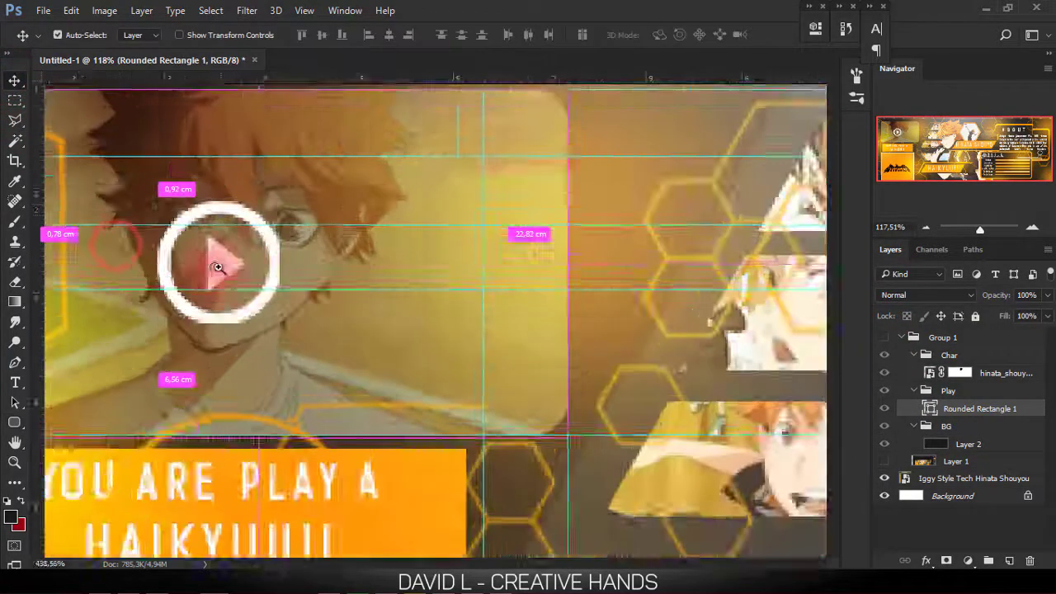
pyautogui.scroll(5, 330, 161)
pyautogui.moveTo(336, 201); pyautogui.dragTo(415, 164)
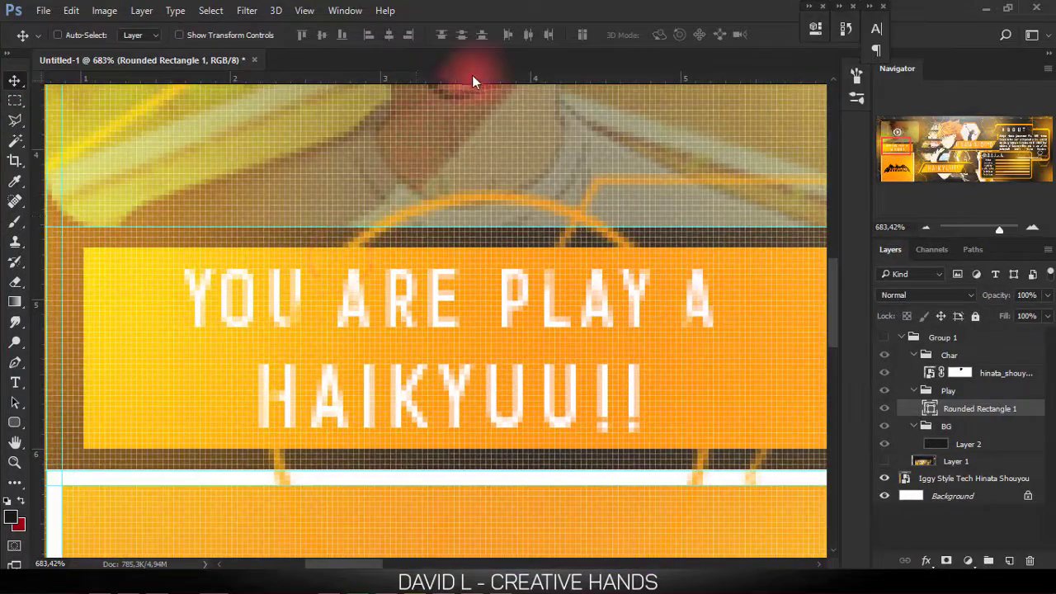
pyautogui.moveTo(482, 76); pyautogui.dragTo(535, 248)
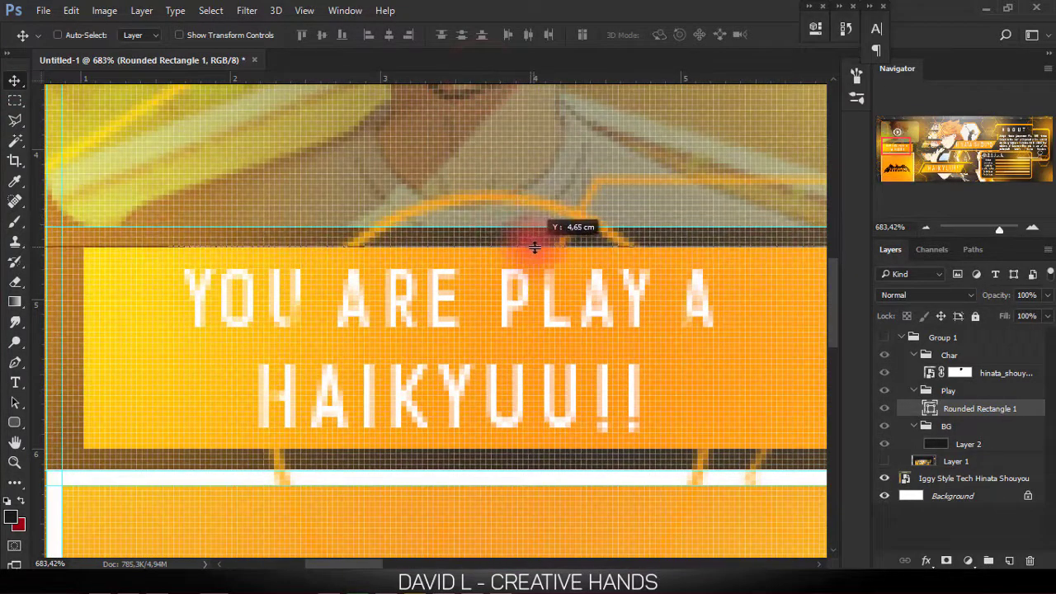
pyautogui.moveTo(504, 78); pyautogui.dragTo(554, 448)
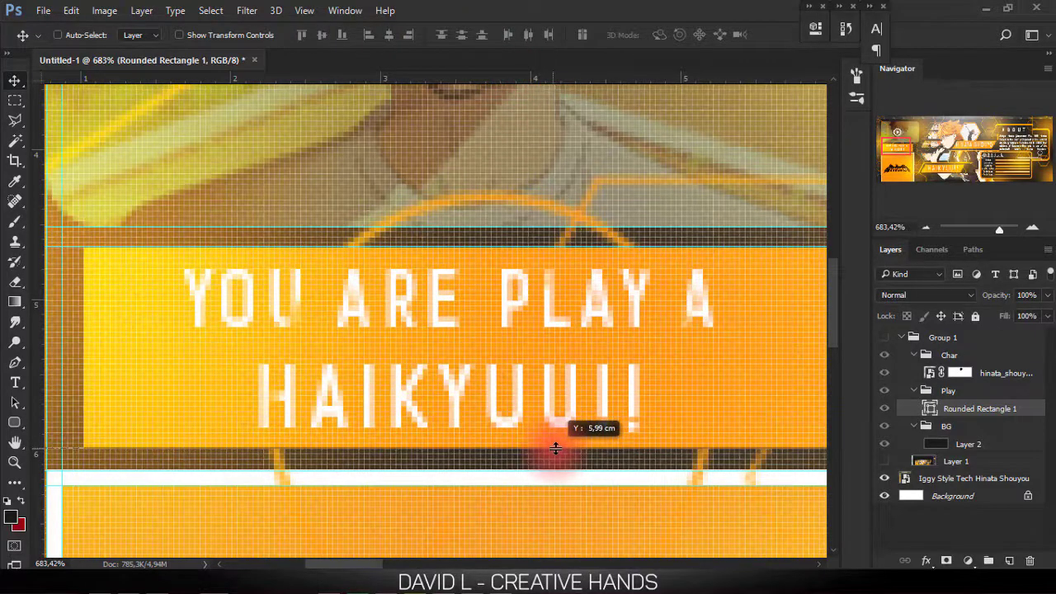
pyautogui.moveTo(557, 448); pyautogui.dragTo(557, 448)
# - Add vertical guides on the orange box's left and right edges
pyautogui.scroll(5, 354, 371)
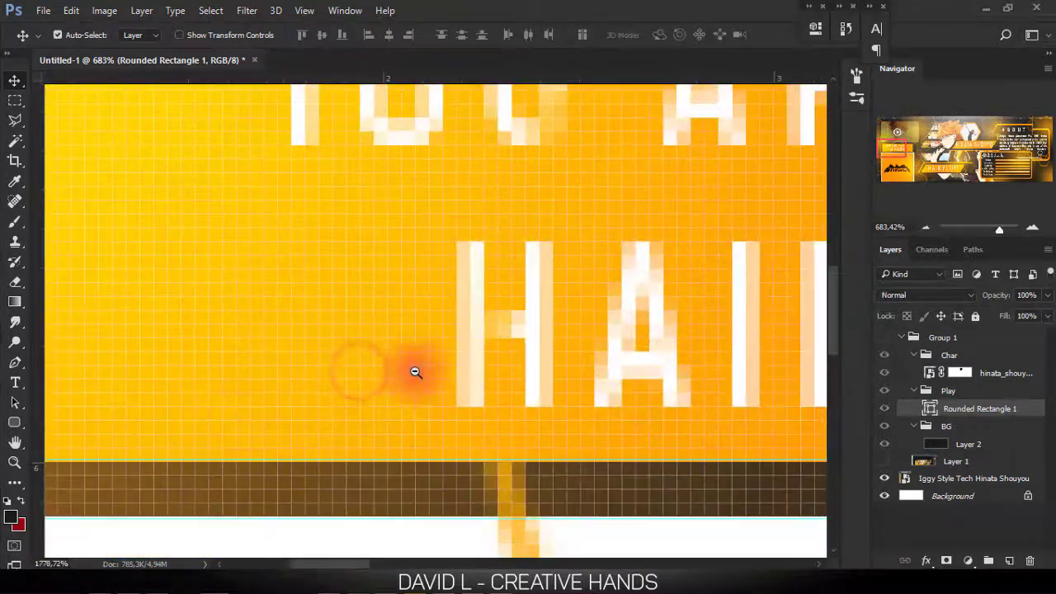
pyautogui.moveTo(421, 365); pyautogui.dragTo(394, 399)
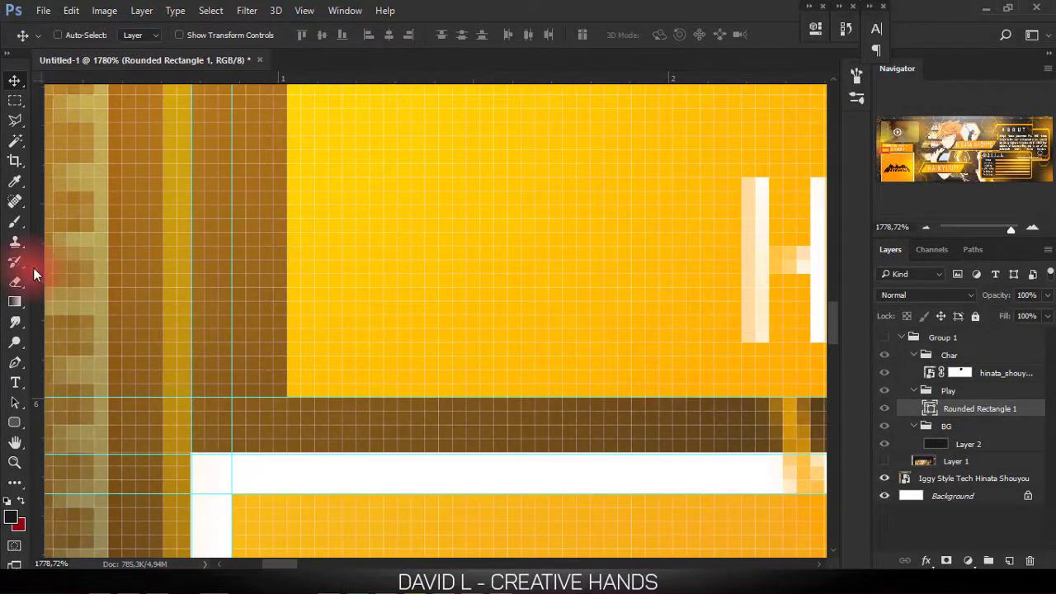
pyautogui.moveTo(34, 268); pyautogui.dragTo(287, 317)
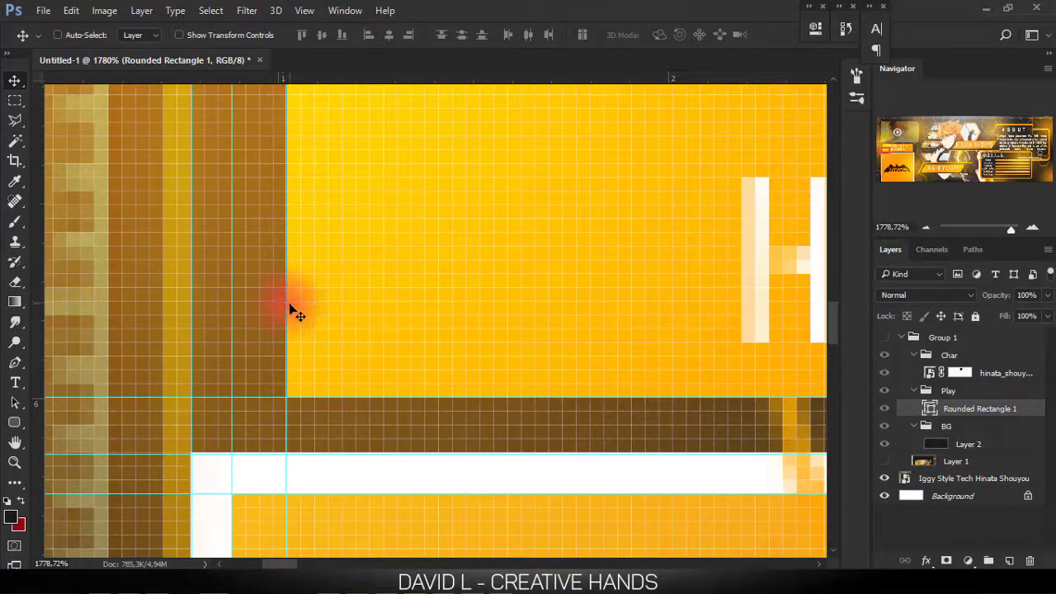
pyautogui.moveTo(288, 304); pyautogui.dragTo(288, 307)
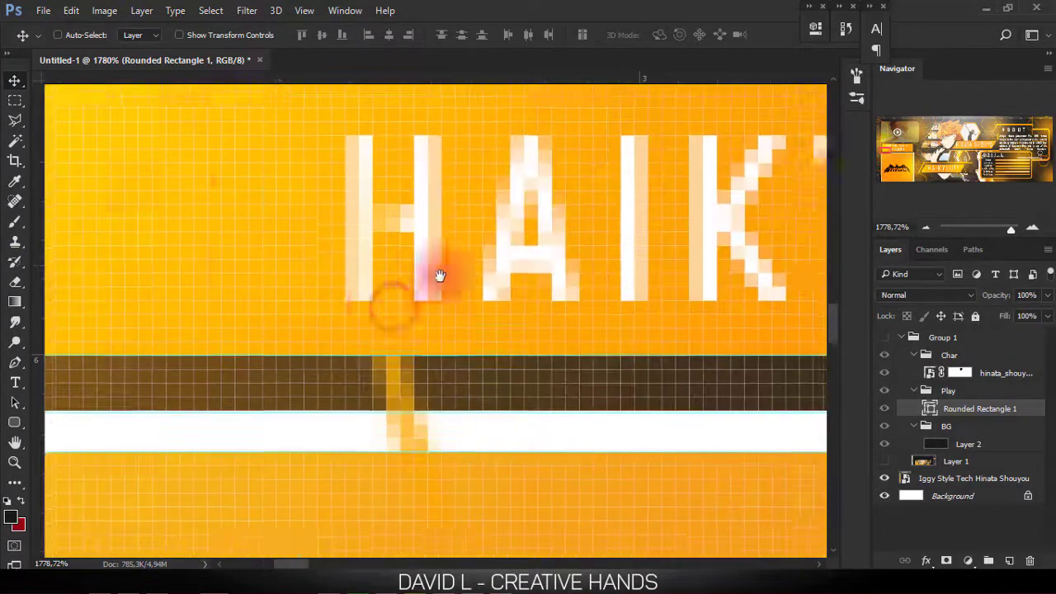
pyautogui.moveTo(437, 275)
pyautogui.mouseDown()
pyautogui.moveTo(297, 361)
pyautogui.moveTo(366, 302)
pyautogui.moveTo(609, 307)
pyautogui.moveTo(212, 361)
pyautogui.mouseUp()
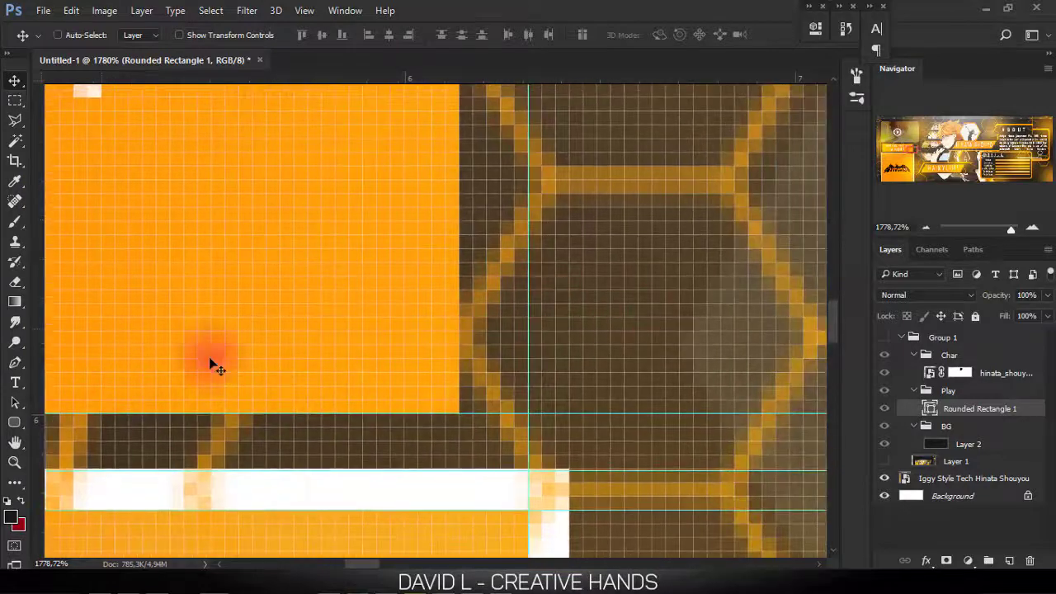
pyautogui.moveTo(43, 302); pyautogui.dragTo(460, 415)
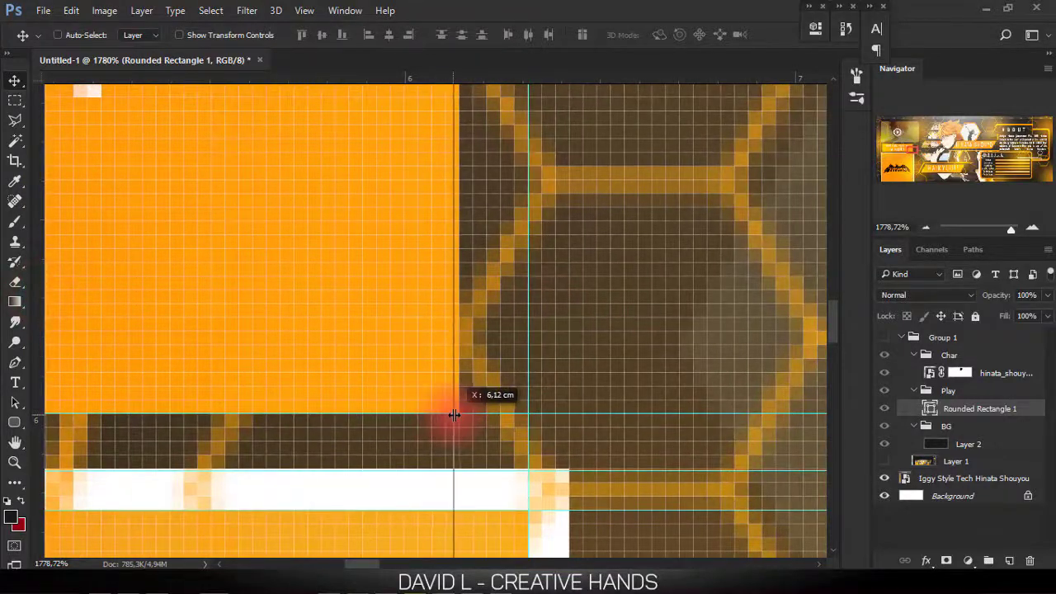
# - At 3200% zoom, align the right guide exactly with the box's top-right corner, then fit the banner on screen
pyautogui.moveTo(467, 306)
pyautogui.mouseDown()
pyautogui.moveTo(448, 393)
pyautogui.moveTo(465, 353)
pyautogui.mouseUp()
pyautogui.keyDown('ctrl'); pyautogui.click(421, 259); pyautogui.keyUp('ctrl')
pyautogui.keyDown('ctrl'); pyautogui.click(373, 253); pyautogui.keyUp('ctrl')
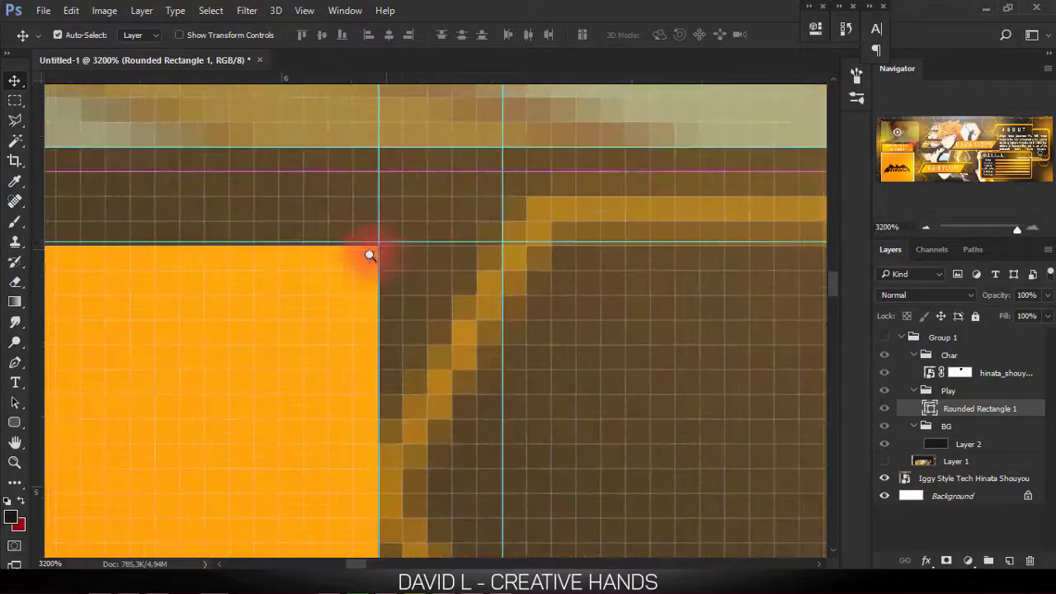
pyautogui.moveTo(379, 263)
pyautogui.mouseDown()
pyautogui.moveTo(398, 248)
pyautogui.moveTo(387, 246)
pyautogui.mouseUp()
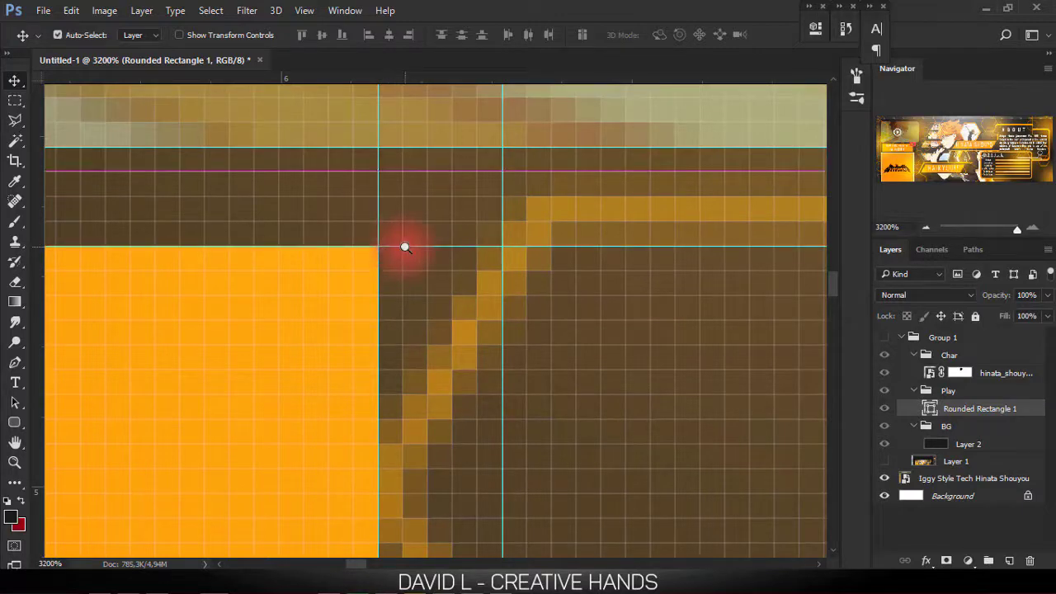
pyautogui.rightClick(405, 247)
pyautogui.click(429, 257)
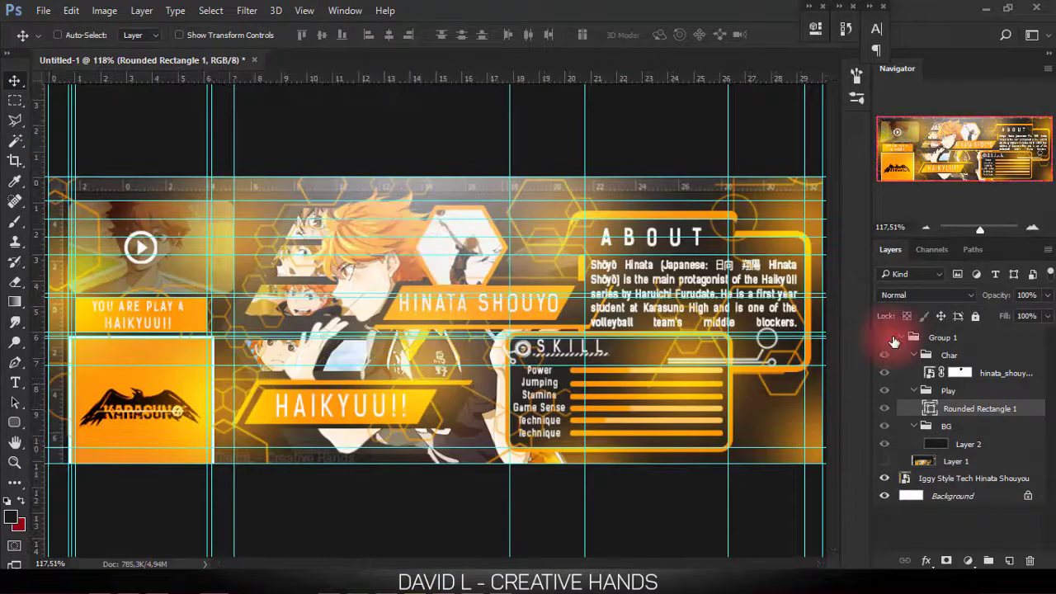
# - Draw a plain white rectangle below the rounded play box and compare it against the reference
pyautogui.keyDown('alt'); pyautogui.click(884, 338); pyautogui.keyUp('alt')
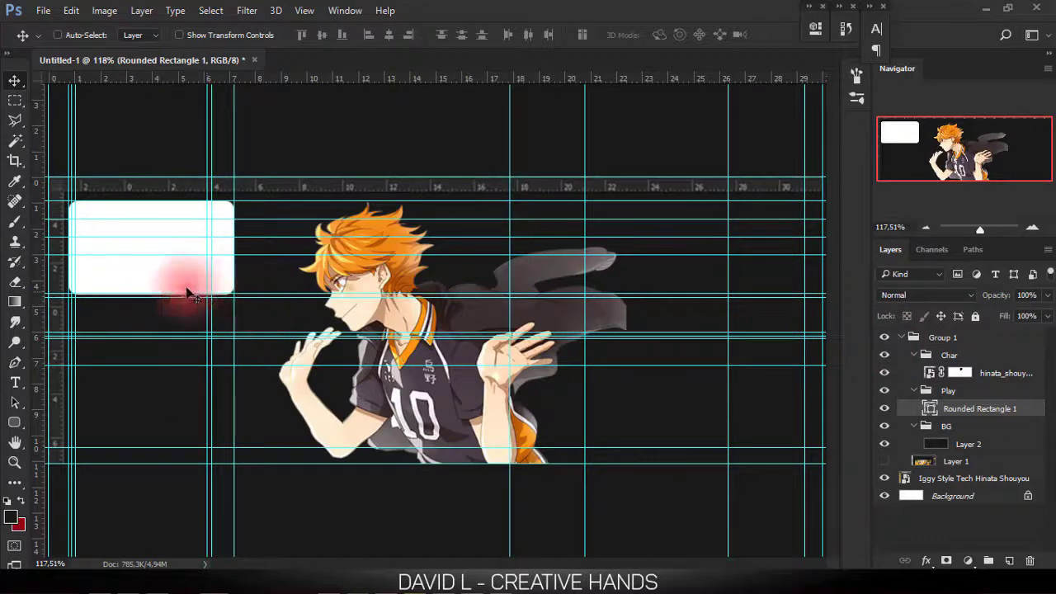
pyautogui.click(14, 421)
pyautogui.click(95, 424)
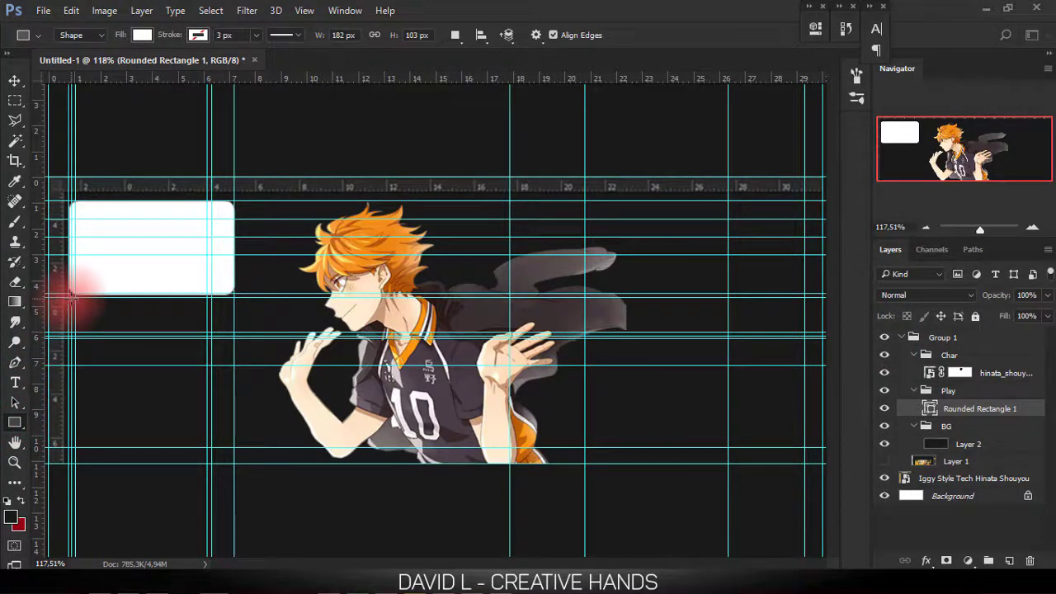
pyautogui.moveTo(71, 295); pyautogui.dragTo(200, 334)
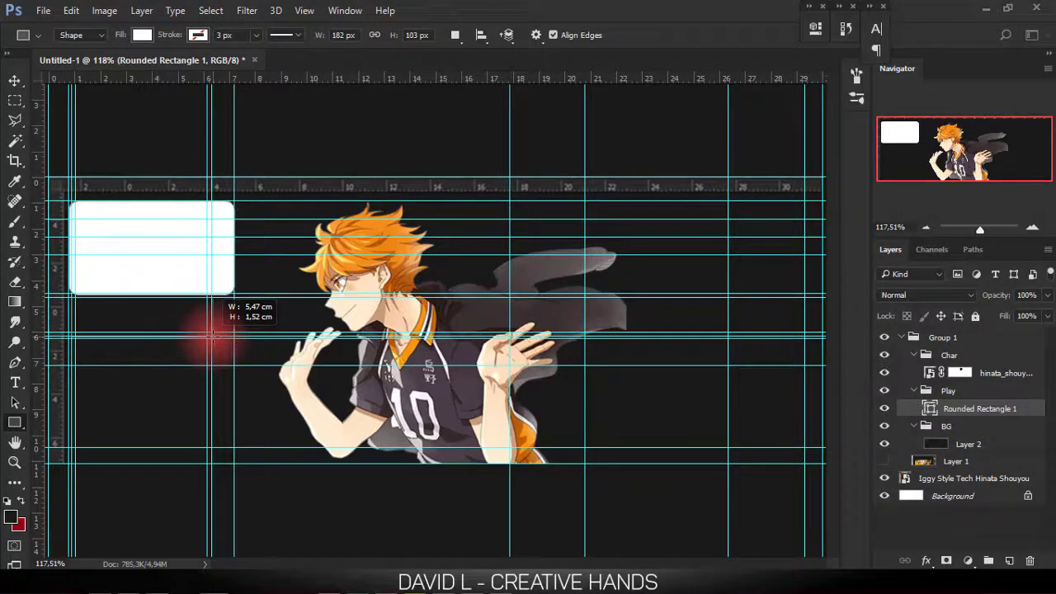
pyautogui.moveTo(211, 334); pyautogui.dragTo(213, 335)
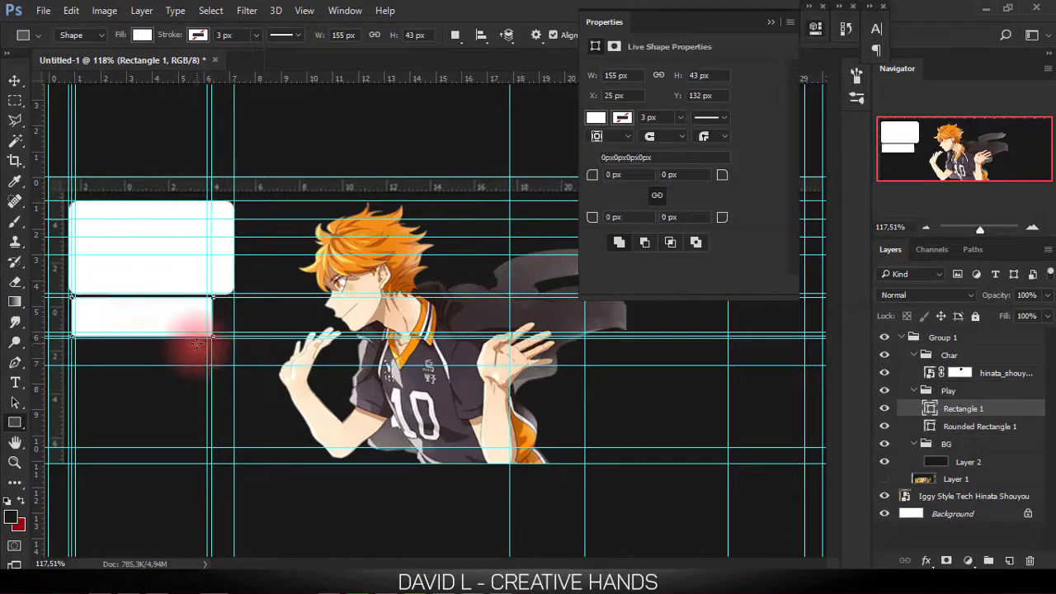
pyautogui.click(770, 22)
pyautogui.click(884, 340)
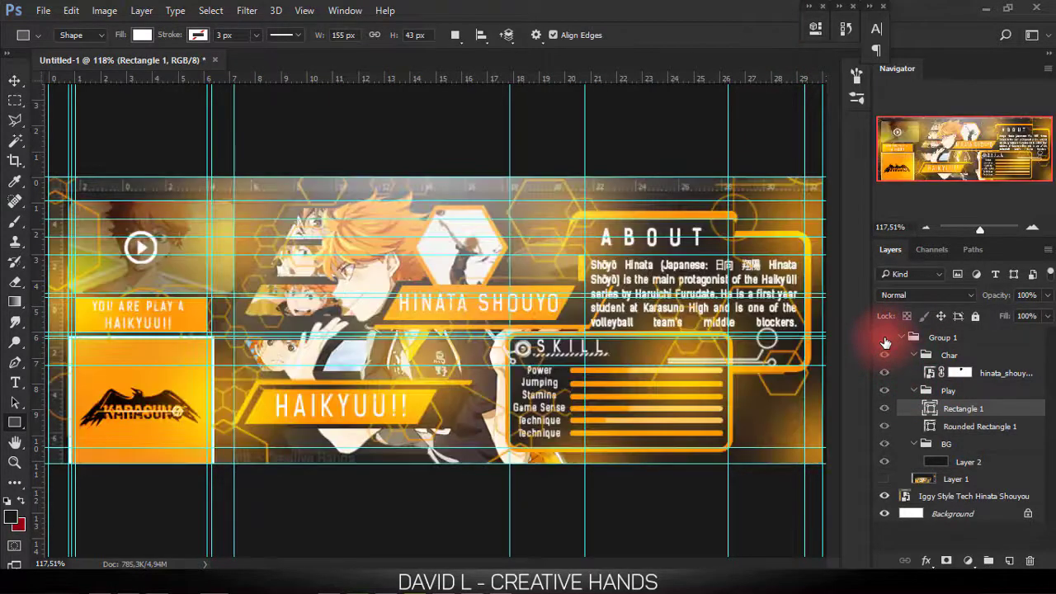
pyautogui.click(885, 339)
pyautogui.click(885, 339)
pyautogui.click(885, 339)
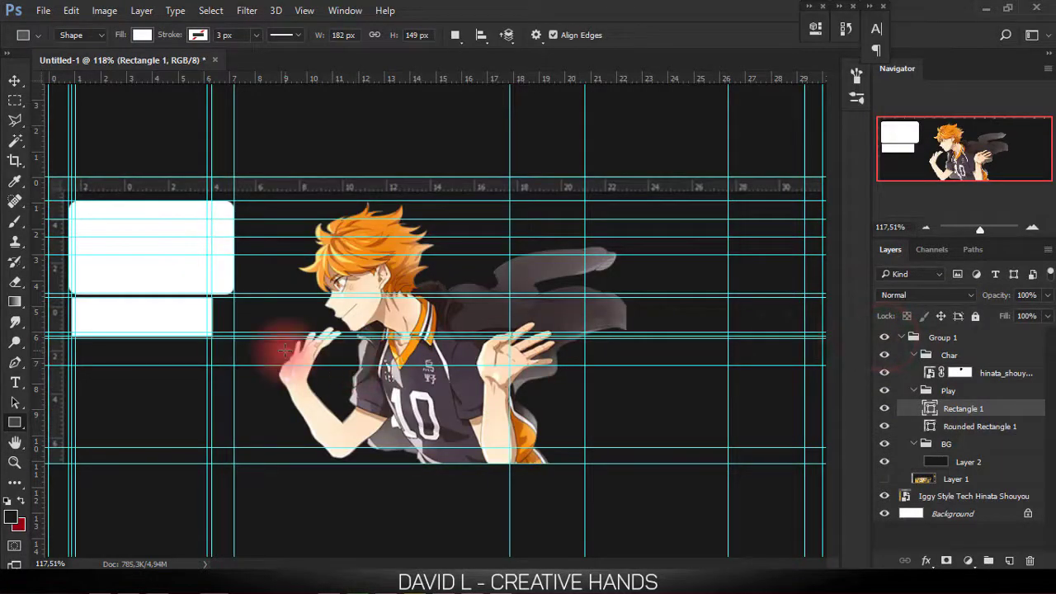
# - Narrow Rectangle 1 to about 93.55% width, trimming its left edge to the guide, and commit
pyautogui.press('v')
pyautogui.hotkey('ctrl', 't')
pyautogui.scroll(4, 248, 330)
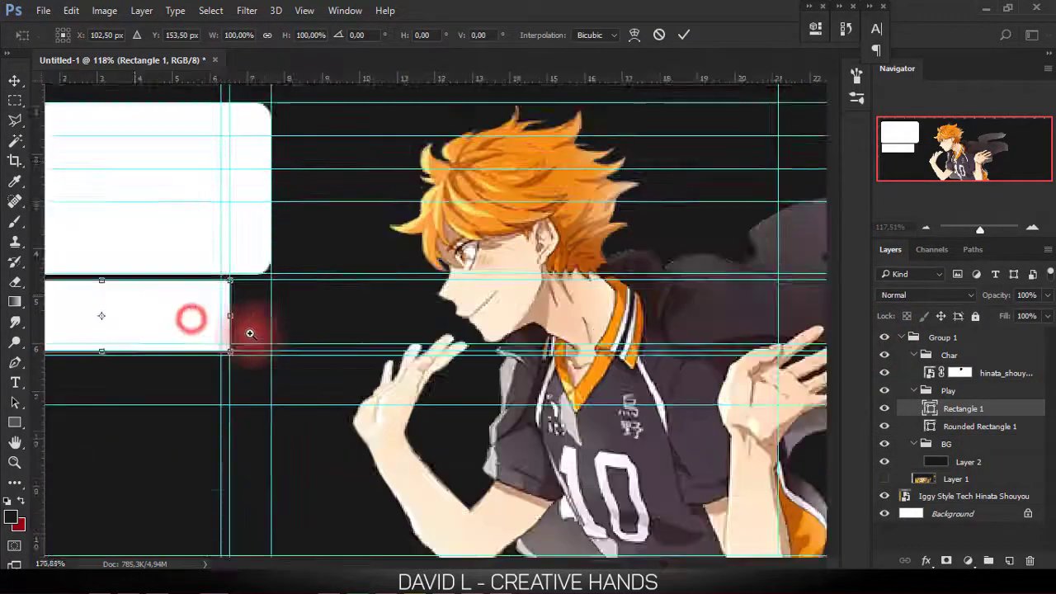
pyautogui.scroll(4, 281, 328)
pyautogui.moveTo(283, 310); pyautogui.dragTo(261, 310)
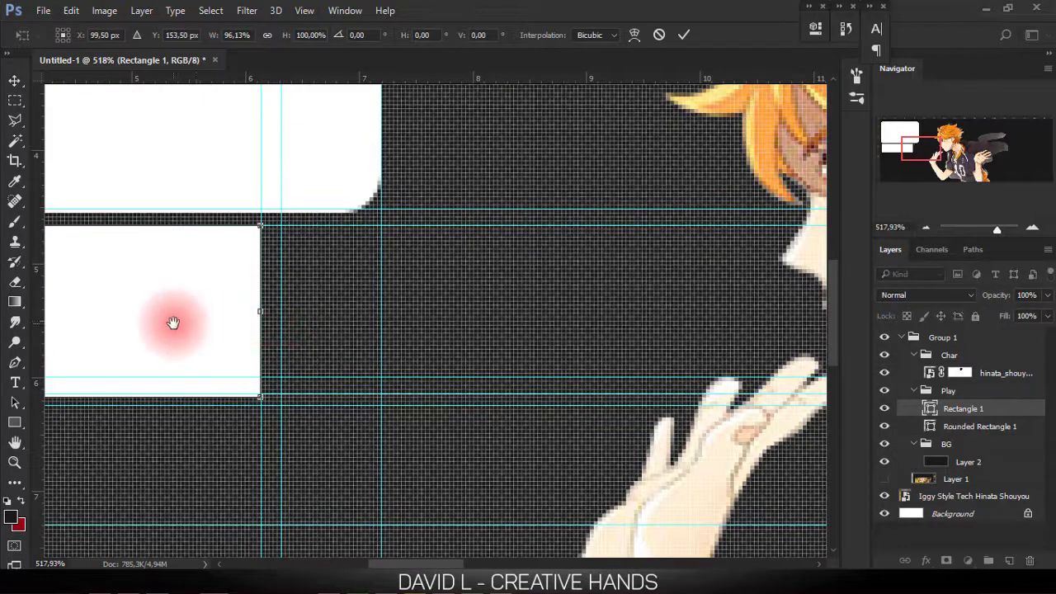
pyautogui.moveTo(173, 322); pyautogui.dragTo(450, 310)
pyautogui.moveTo(234, 311); pyautogui.dragTo(376, 309)
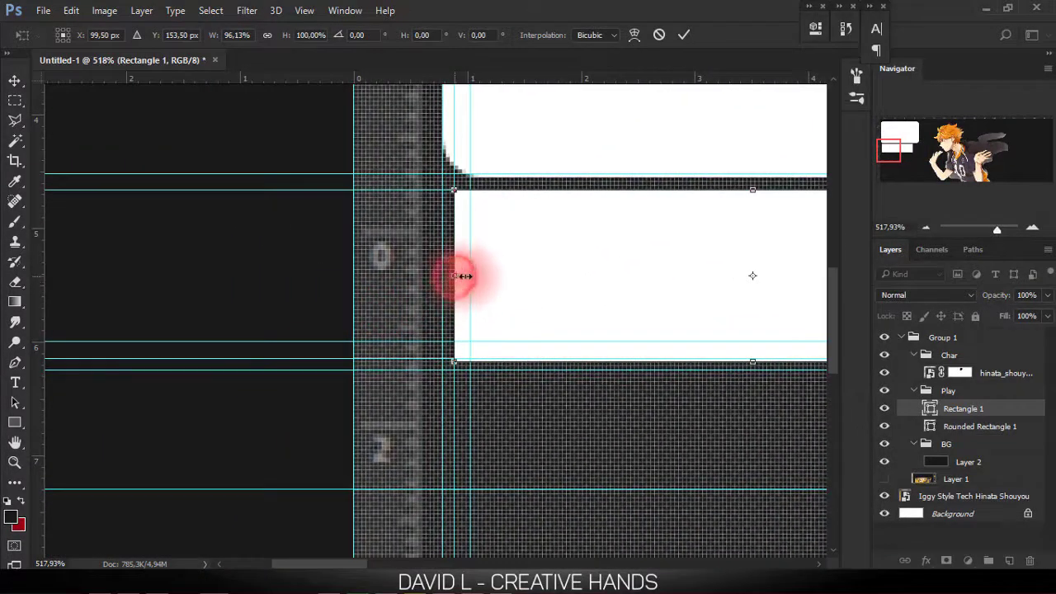
pyautogui.moveTo(455, 281); pyautogui.dragTo(472, 277)
pyautogui.rightClick(497, 275)
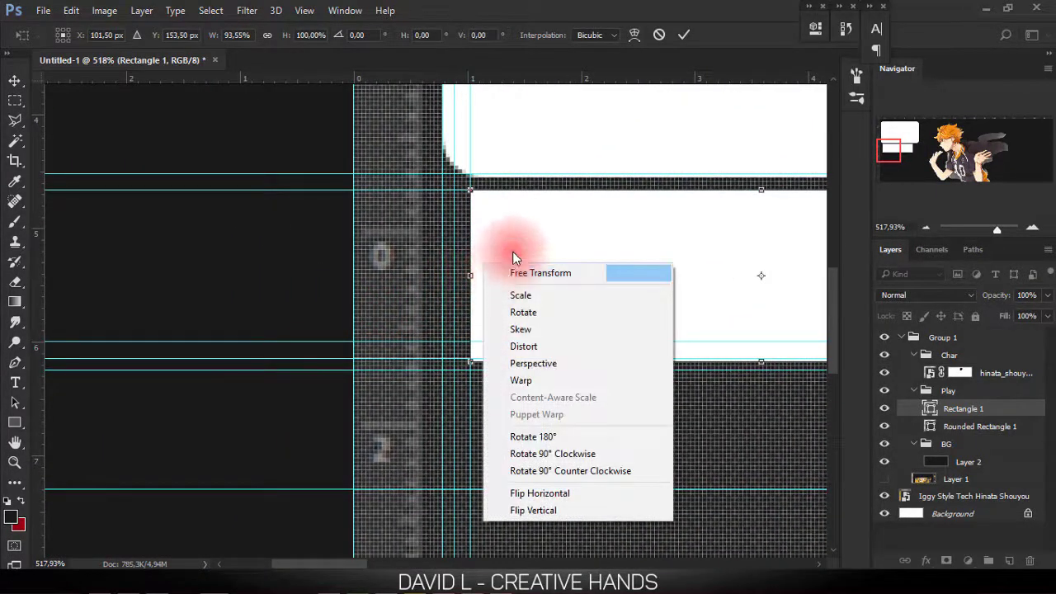
pyautogui.click(512, 252)
pyautogui.rightClick(513, 248)
pyautogui.click(521, 257)
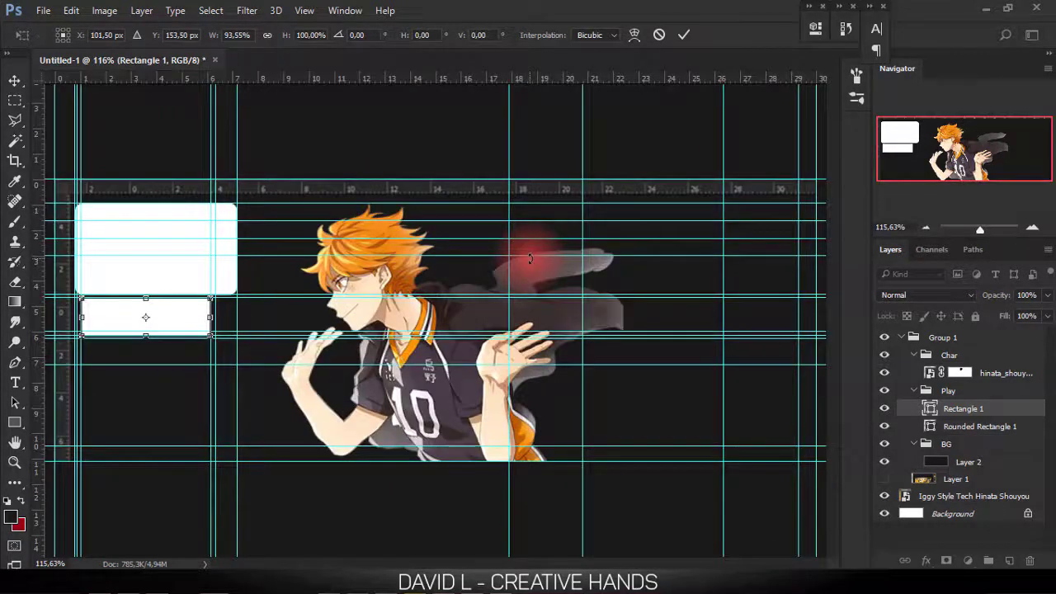
pyautogui.press('Return')
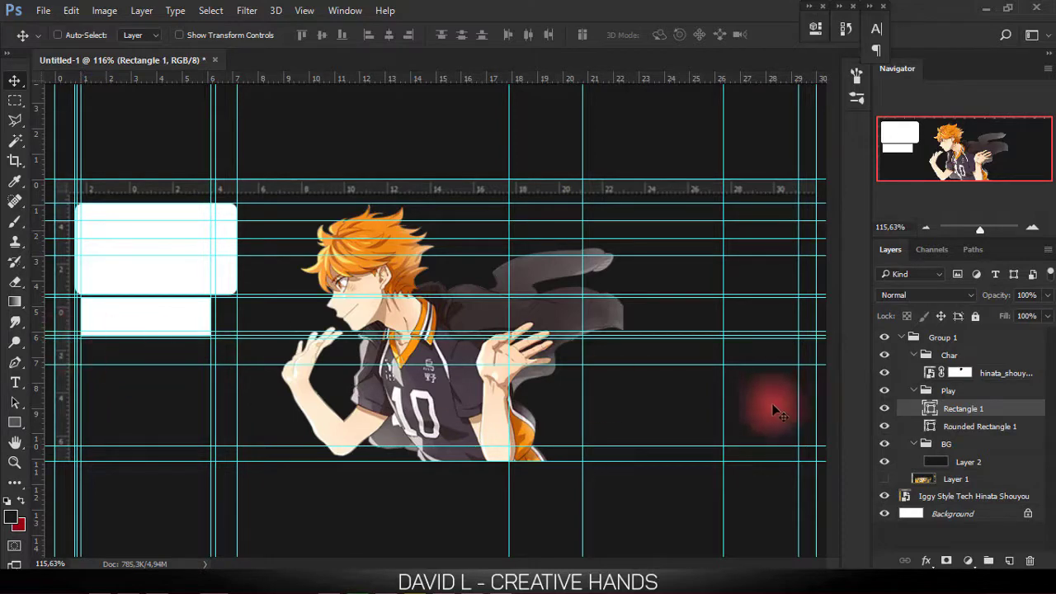
# - Create a Photo Profil group above Play in Group 1, holding an empty Layer 3
pyautogui.click(885, 339)
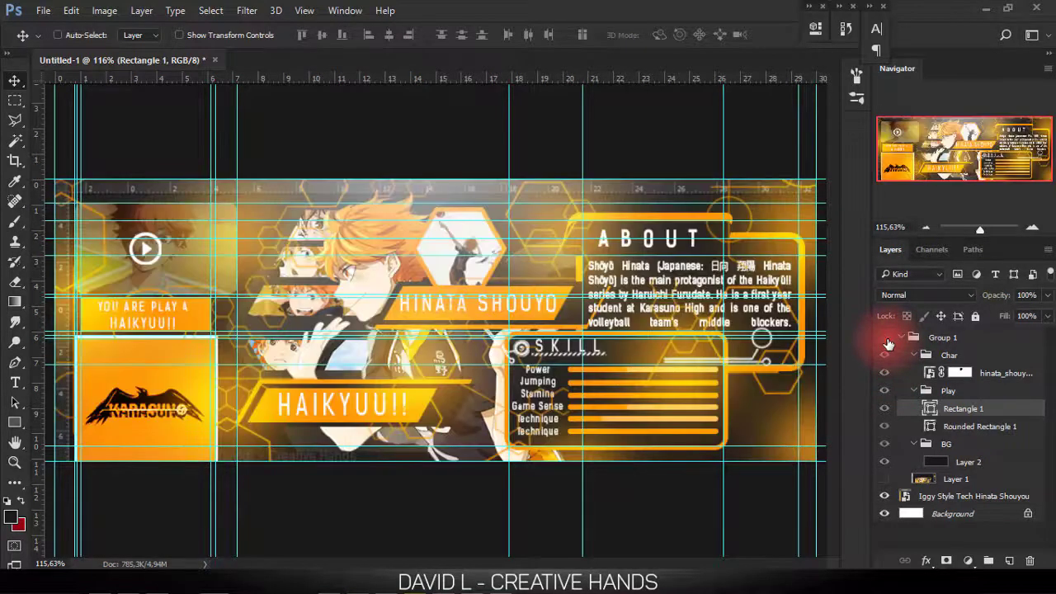
pyautogui.click(885, 338)
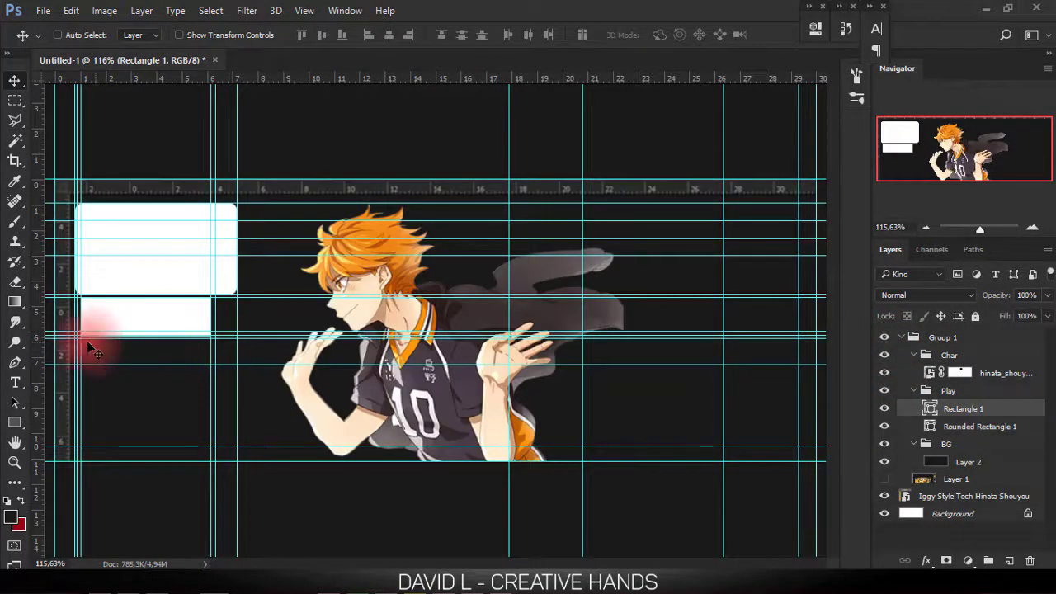
pyautogui.click(986, 393)
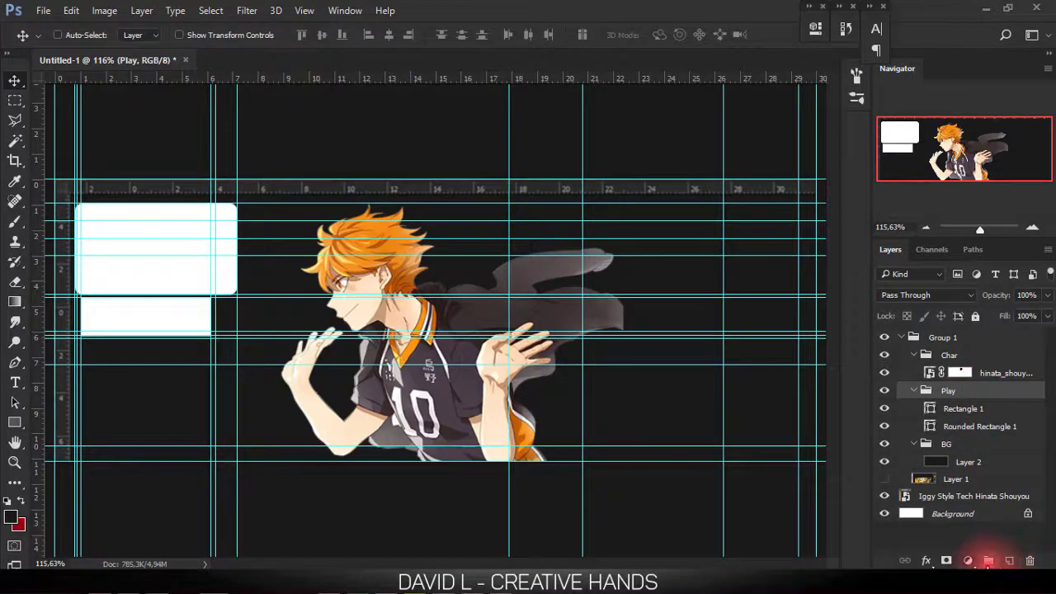
pyautogui.click(988, 561)
pyautogui.write('Photo Profil')
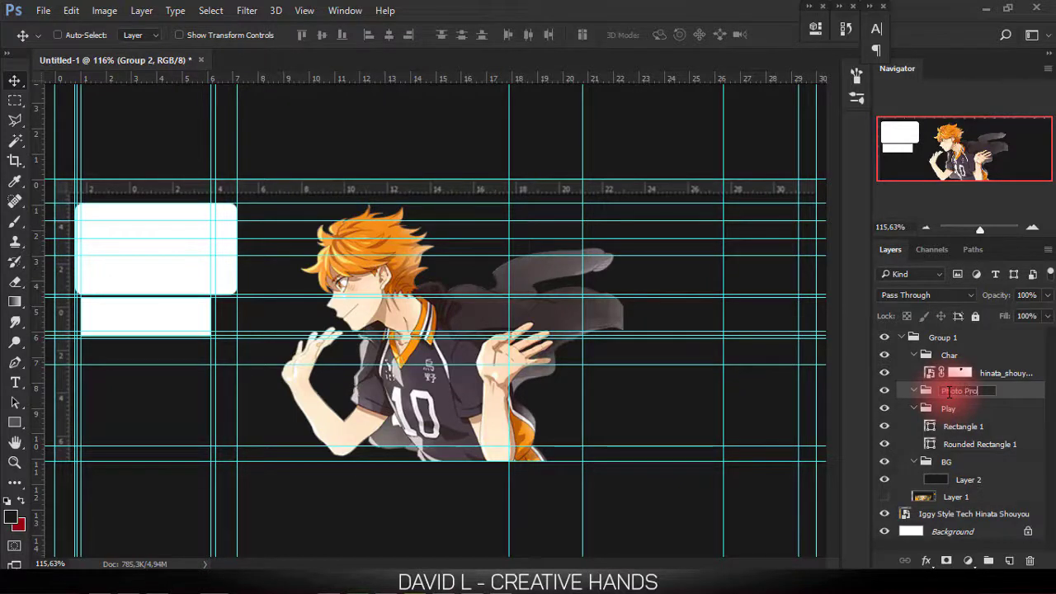
pyautogui.click(1009, 561)
pyautogui.click(14, 422)
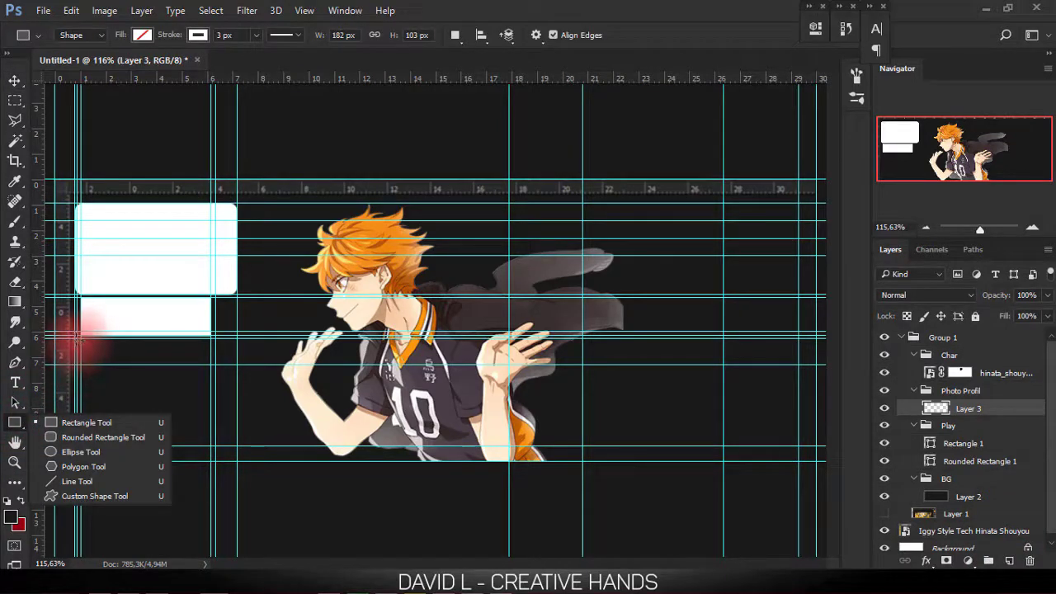
# - Draw an unfilled 158 × 138 px white-outlined frame, Rectangle 2, below the play boxes
pyautogui.moveTo(77, 336)
pyautogui.mouseDown()
pyautogui.moveTo(143, 440)
pyautogui.moveTo(214, 459)
pyautogui.mouseUp()
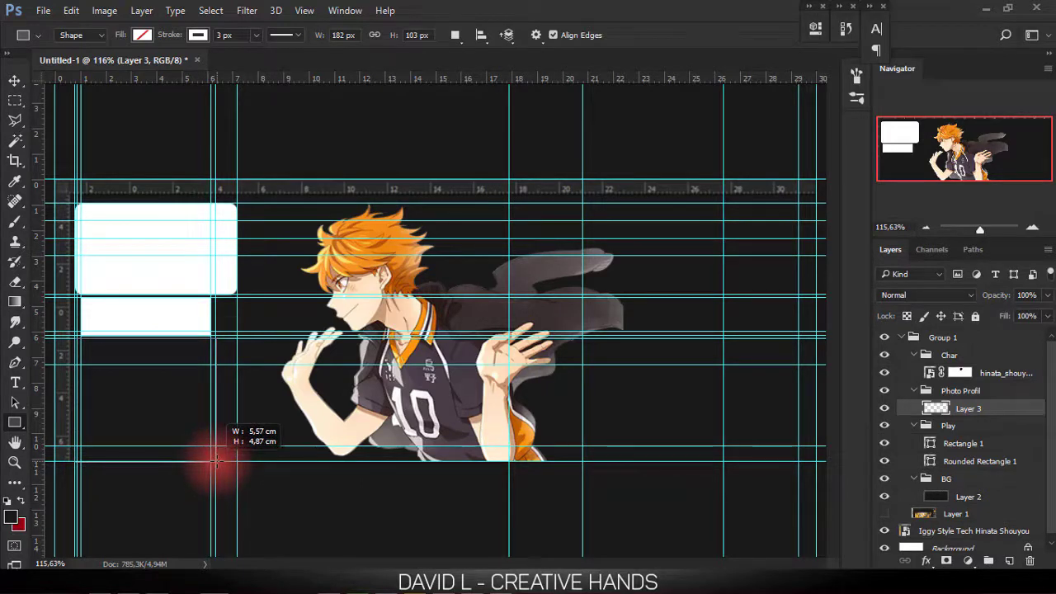
pyautogui.moveTo(214, 459); pyautogui.dragTo(216, 460)
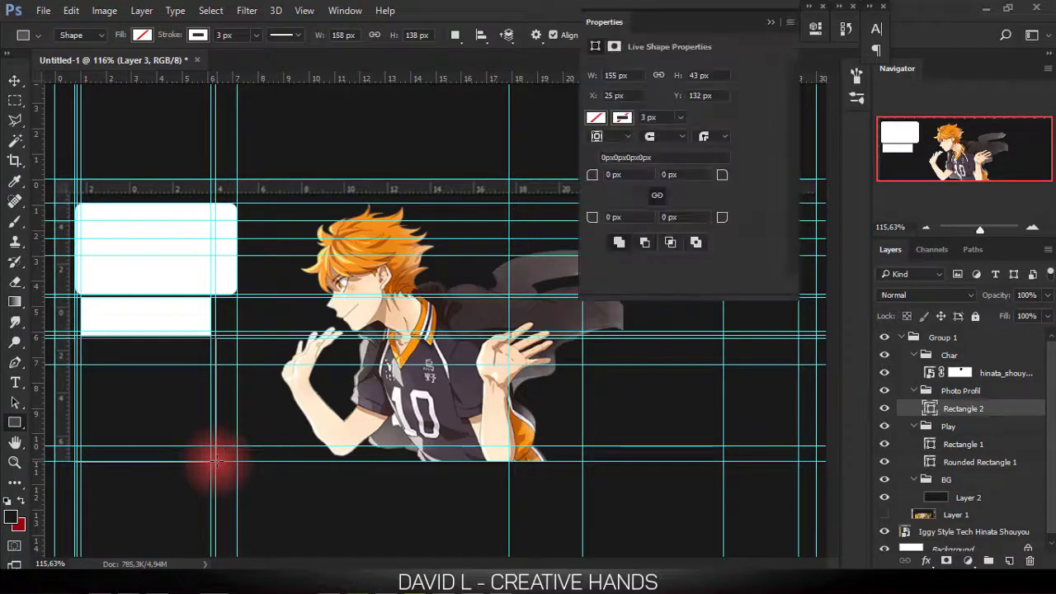
pyautogui.click(772, 22)
pyautogui.click(16, 79)
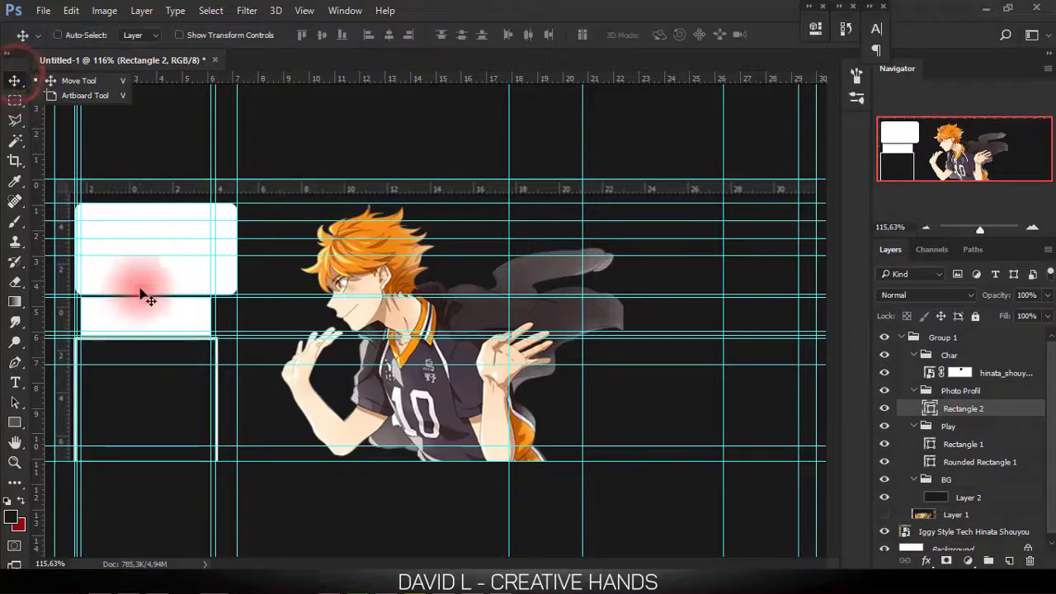
pyautogui.click(887, 339)
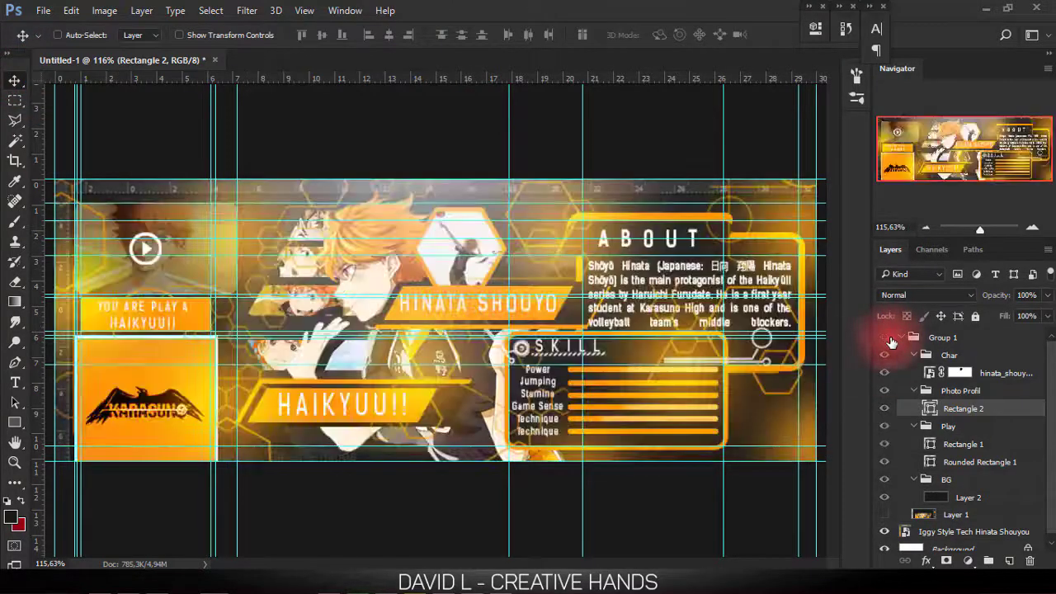
pyautogui.click(887, 339)
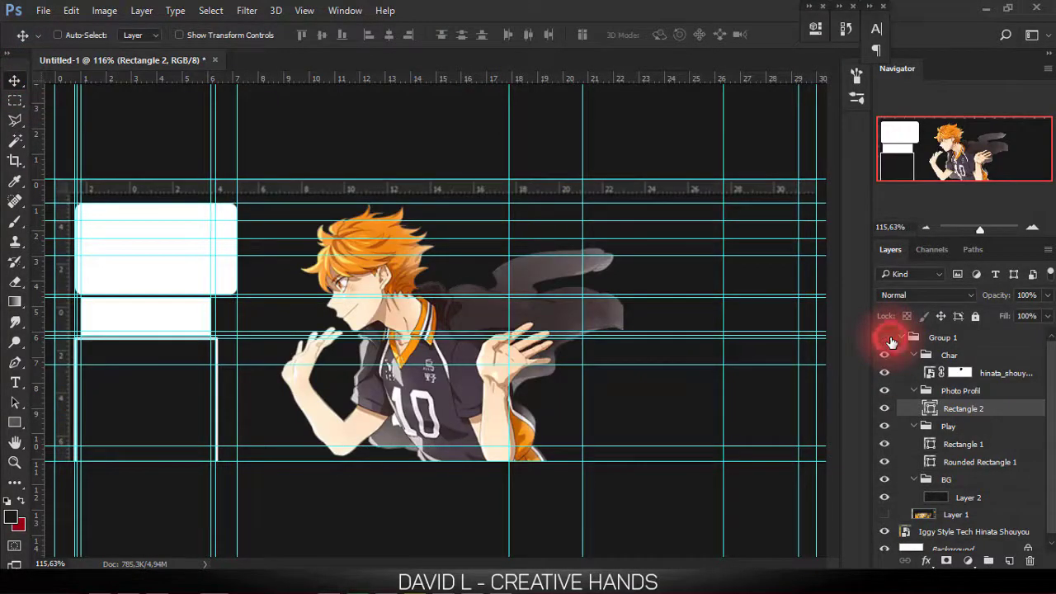
pyautogui.click(887, 339)
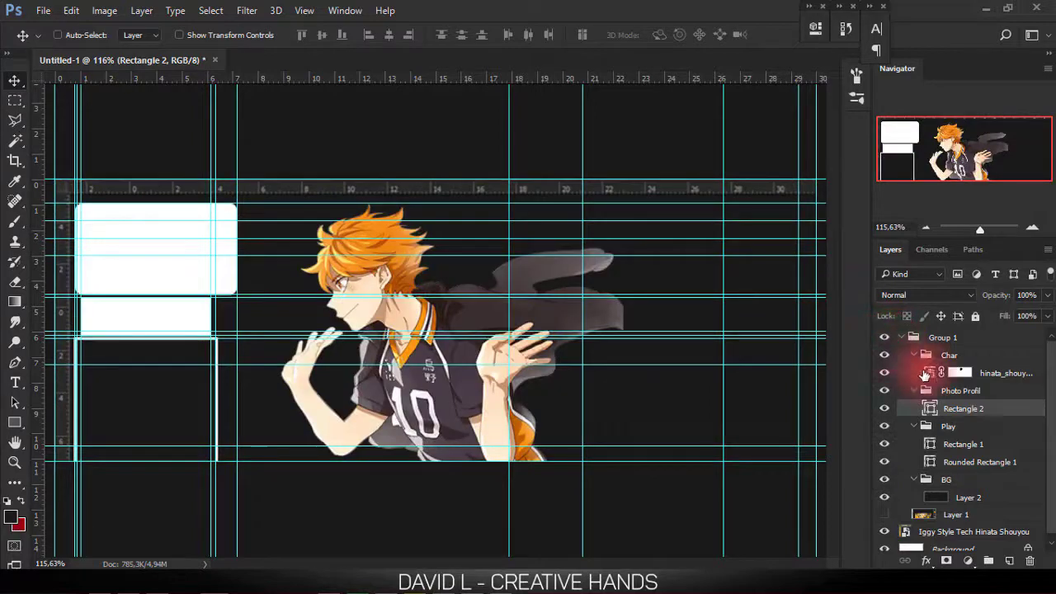
# - Raise Rectangle 1's bottom edge to about 88.37% height and commit
pyautogui.click(964, 444)
pyautogui.keyDown('ctrl'); pyautogui.click(93, 329); pyautogui.keyUp('ctrl')
pyautogui.moveTo(118, 338); pyautogui.dragTo(193, 350)
pyautogui.hotkey('ctrl', 't')
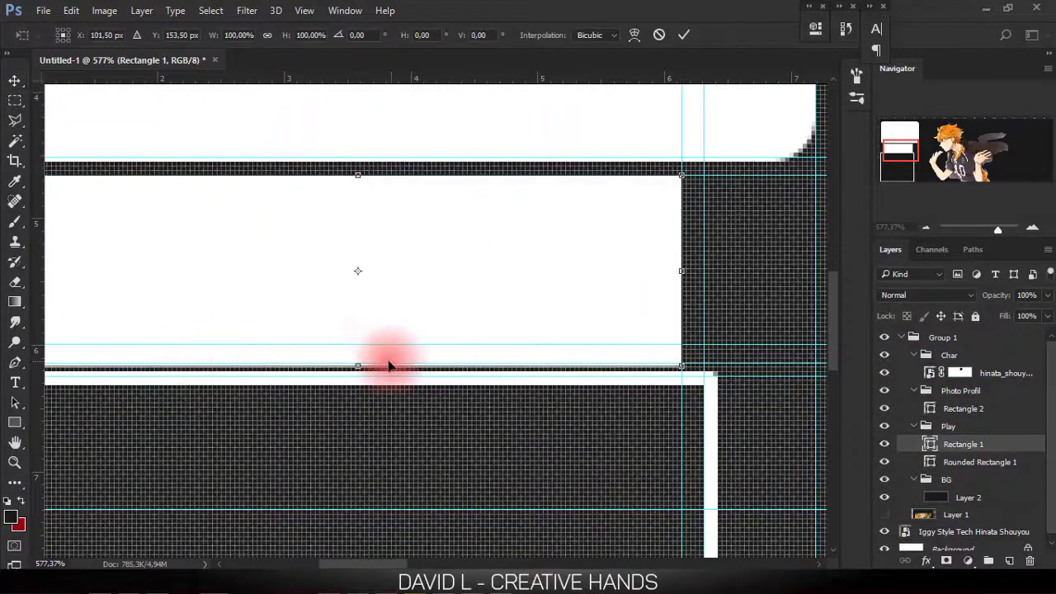
pyautogui.moveTo(357, 362); pyautogui.dragTo(387, 347)
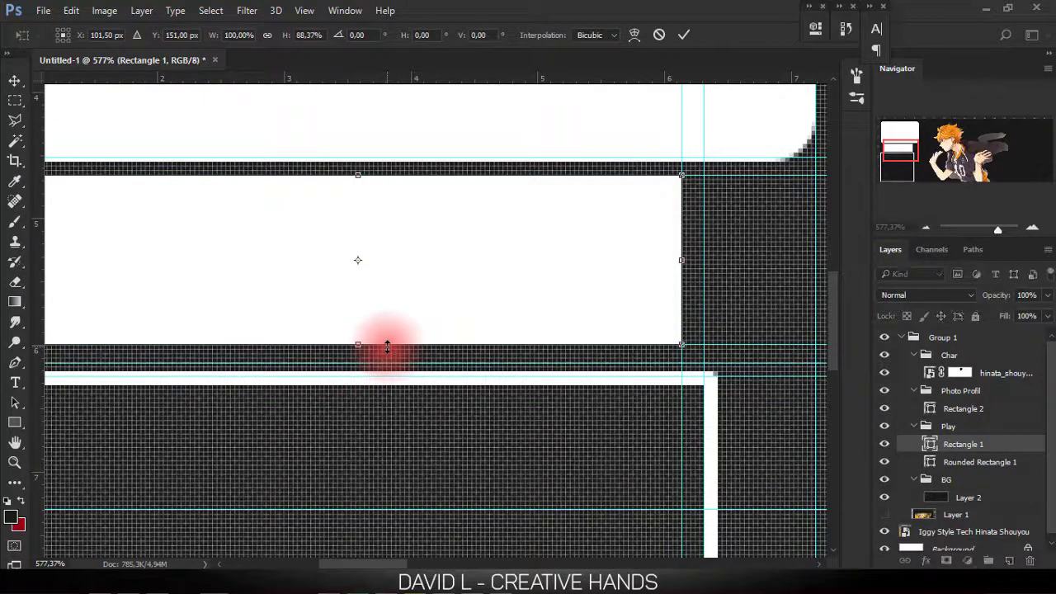
pyautogui.press('Return')
# - Bring the profile frame's top-left corner into view and select its Rectangle 2 layer
pyautogui.rightClick(349, 288)
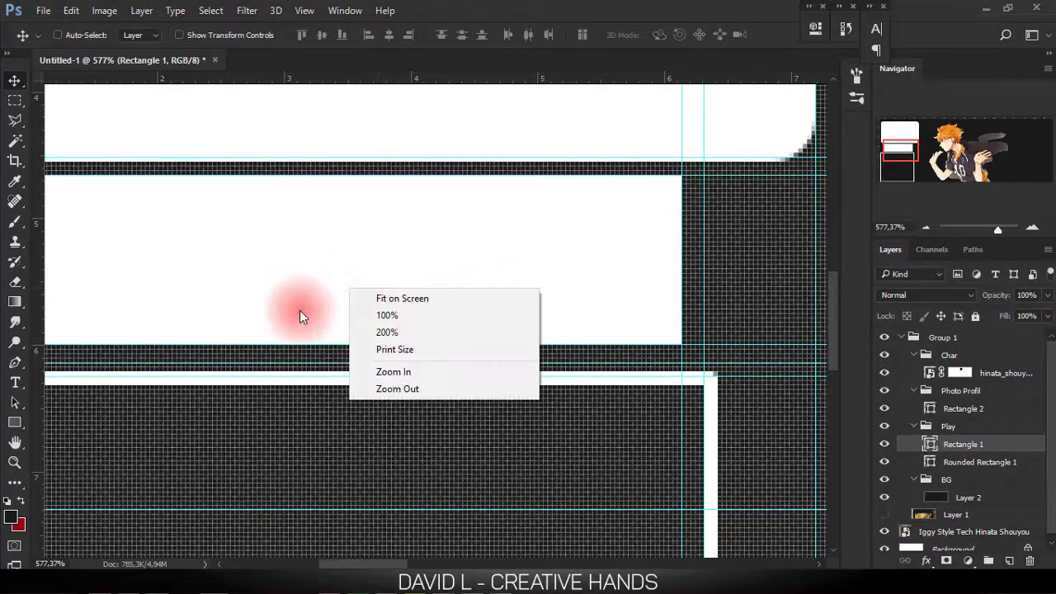
pyautogui.click(287, 313)
pyautogui.moveTo(245, 341); pyautogui.dragTo(398, 316)
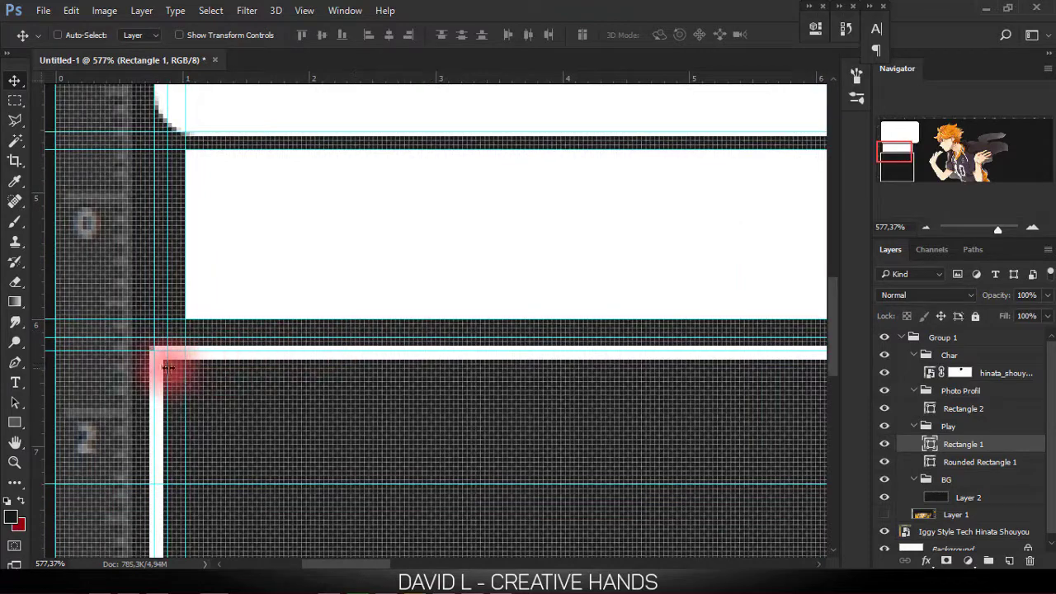
pyautogui.moveTo(169, 368); pyautogui.dragTo(407, 309)
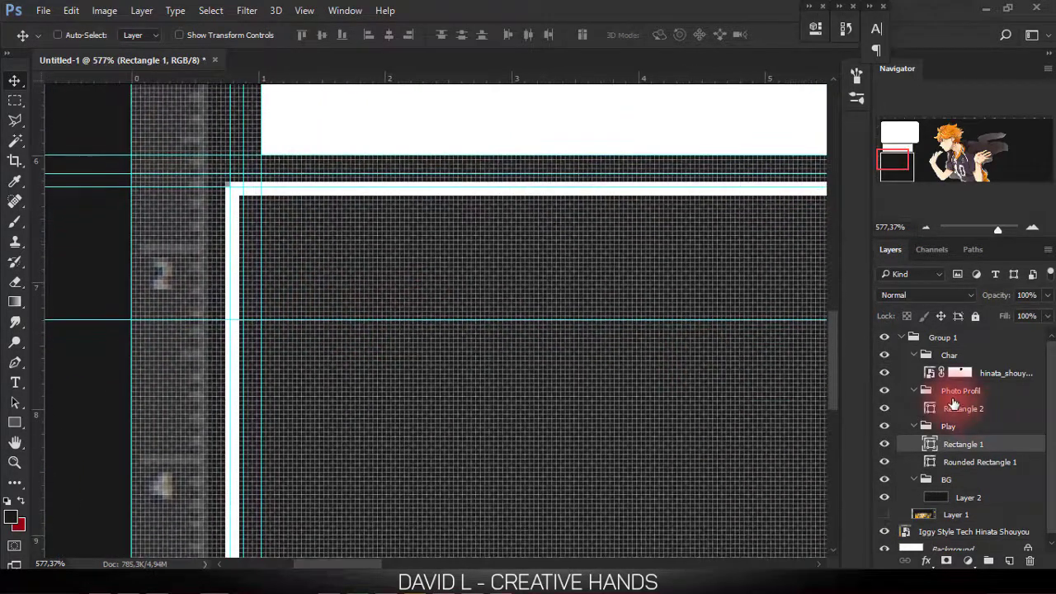
pyautogui.click(961, 391)
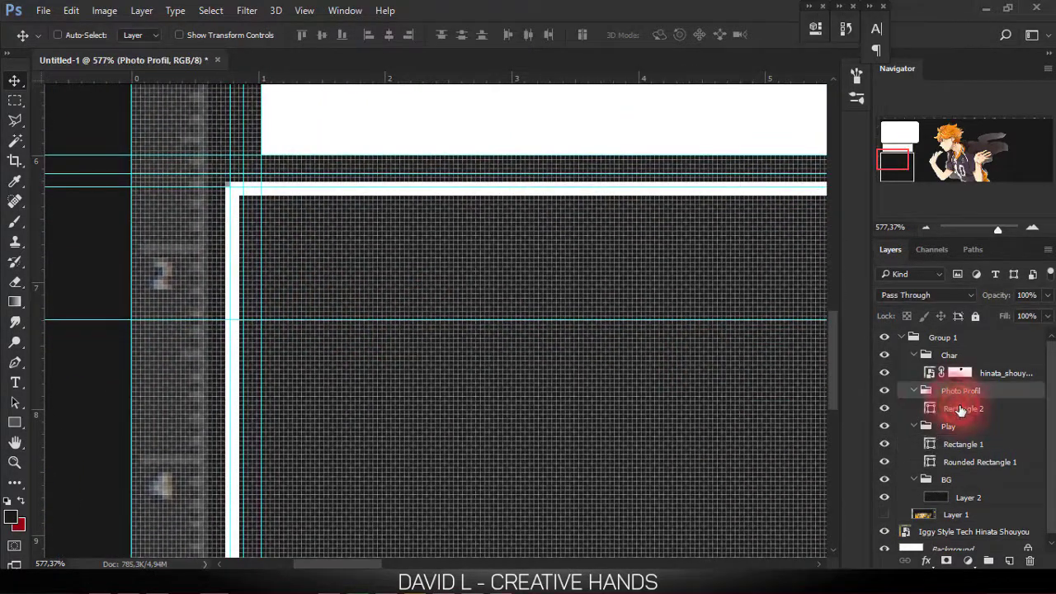
pyautogui.click(962, 408)
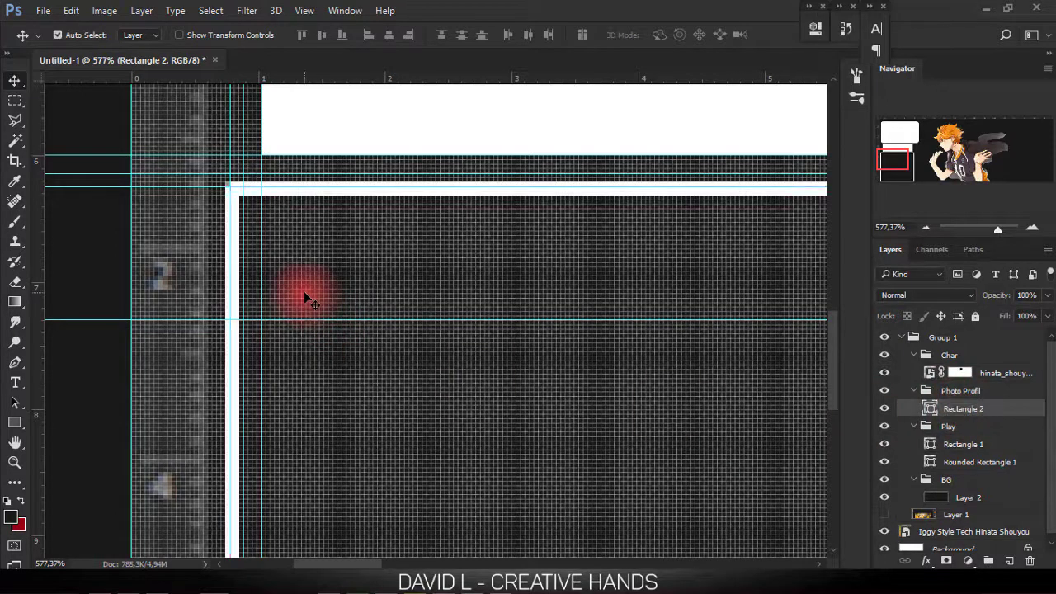
# - Pull Rectangle 2's top corners in to the guides (about 97.52% width, 99.29% height) and commit
pyautogui.hotkey('ctrl', 't')
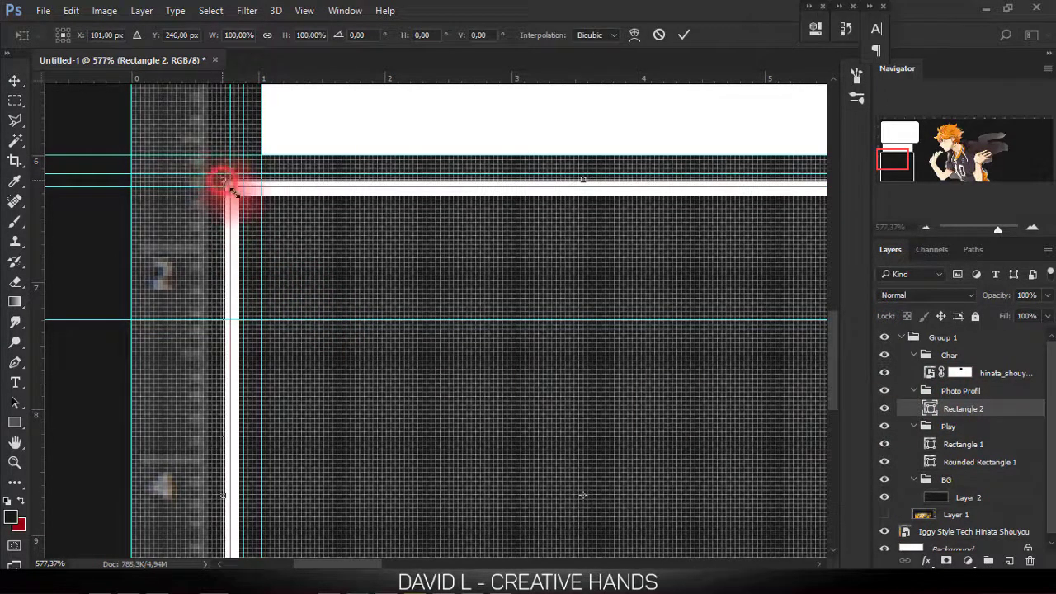
pyautogui.moveTo(221, 180)
pyautogui.mouseDown()
pyautogui.moveTo(245, 194)
pyautogui.moveTo(236, 189)
pyautogui.mouseUp()
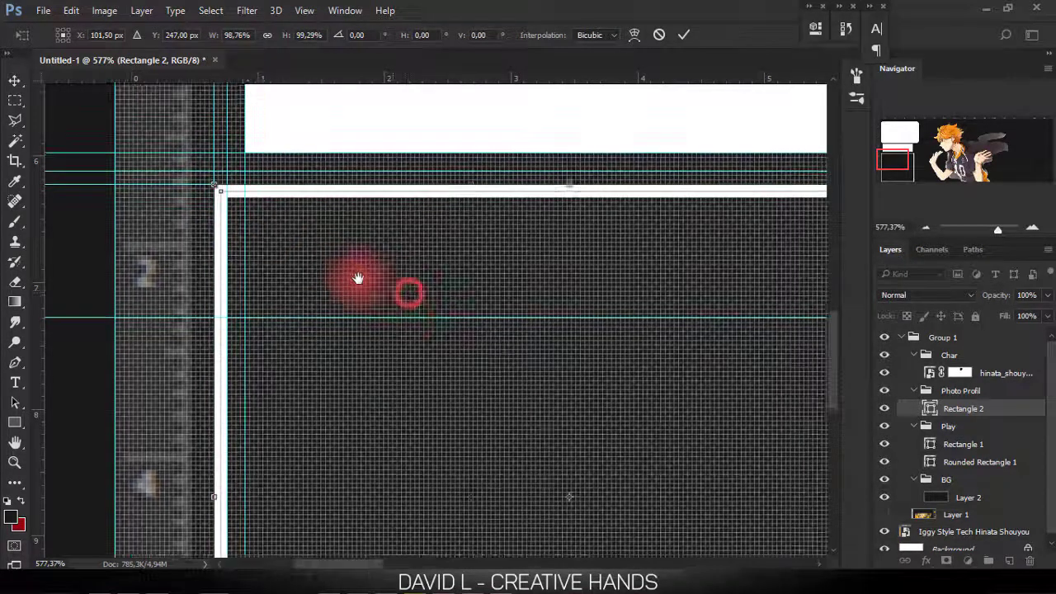
pyautogui.moveTo(359, 278); pyautogui.dragTo(474, 291)
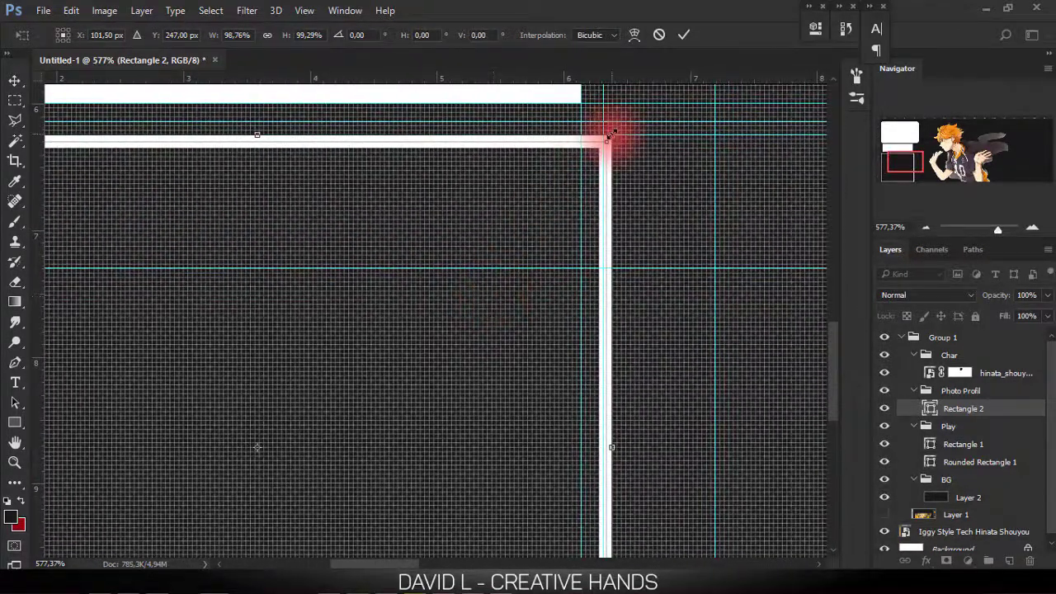
pyautogui.moveTo(618, 141); pyautogui.dragTo(602, 138)
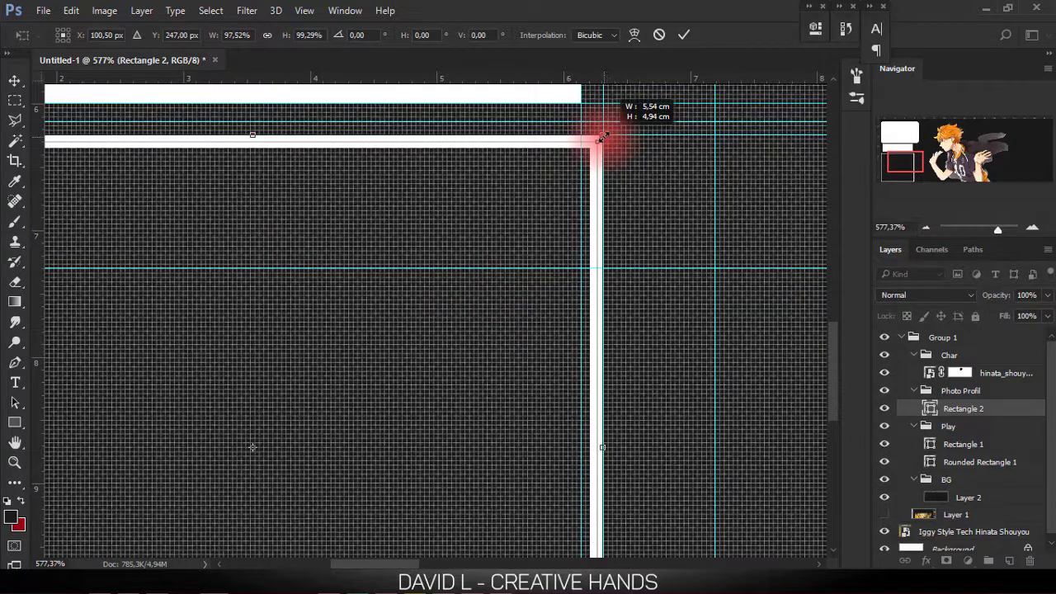
pyautogui.scroll(-1, 594, 238)
pyautogui.scroll(-1, 611, 253)
pyautogui.scroll(-1, 594, 257)
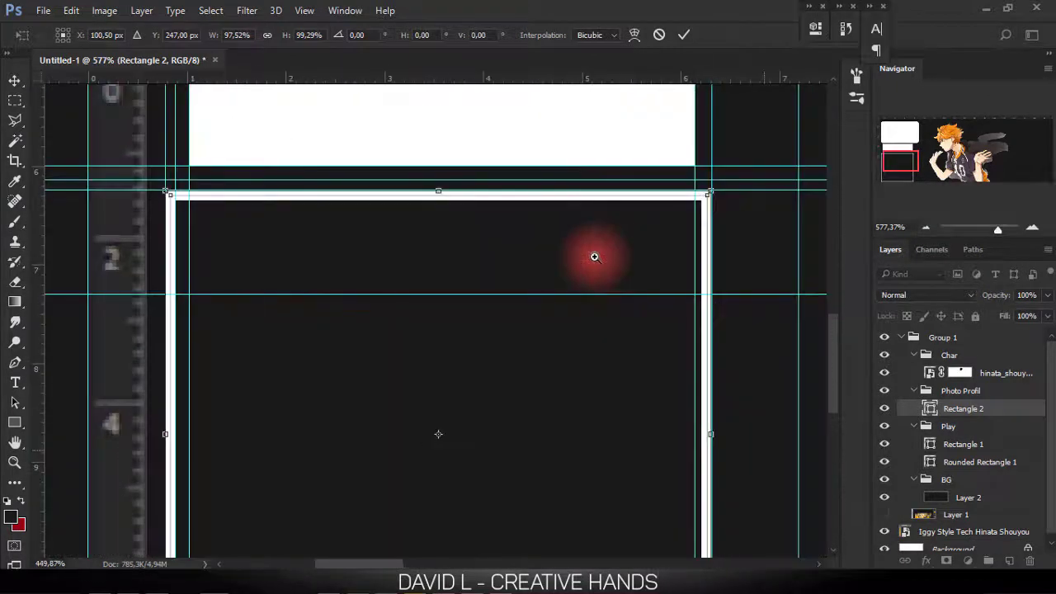
pyautogui.scroll(-1, 594, 258)
pyautogui.scroll(-1, 597, 306)
pyautogui.scroll(-1, 576, 271)
pyautogui.moveTo(583, 315)
pyautogui.mouseDown()
pyautogui.moveTo(576, 235)
pyautogui.moveTo(598, 297)
pyautogui.mouseUp()
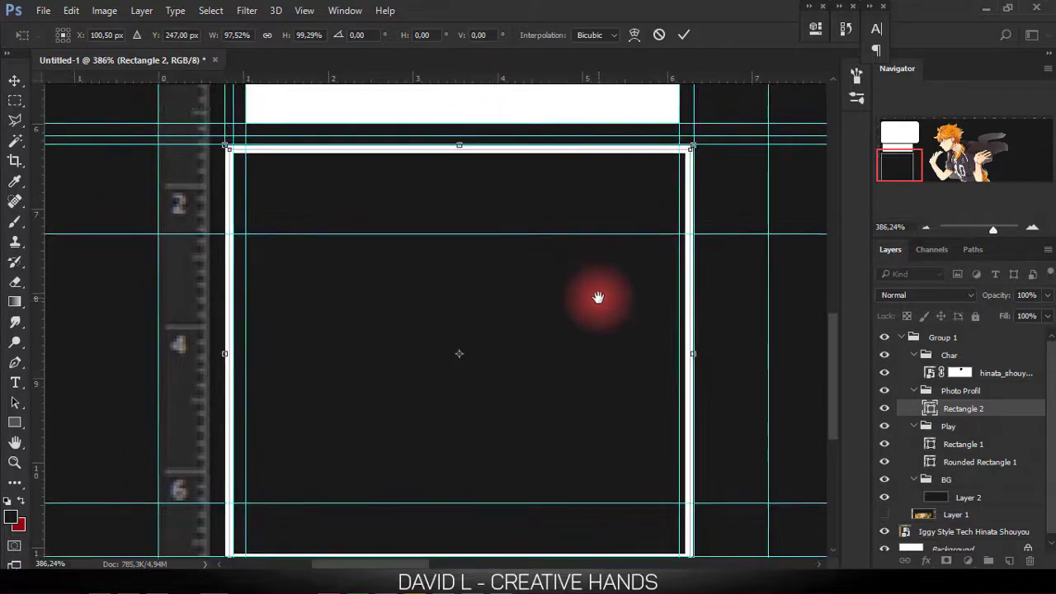
pyautogui.press('Return')
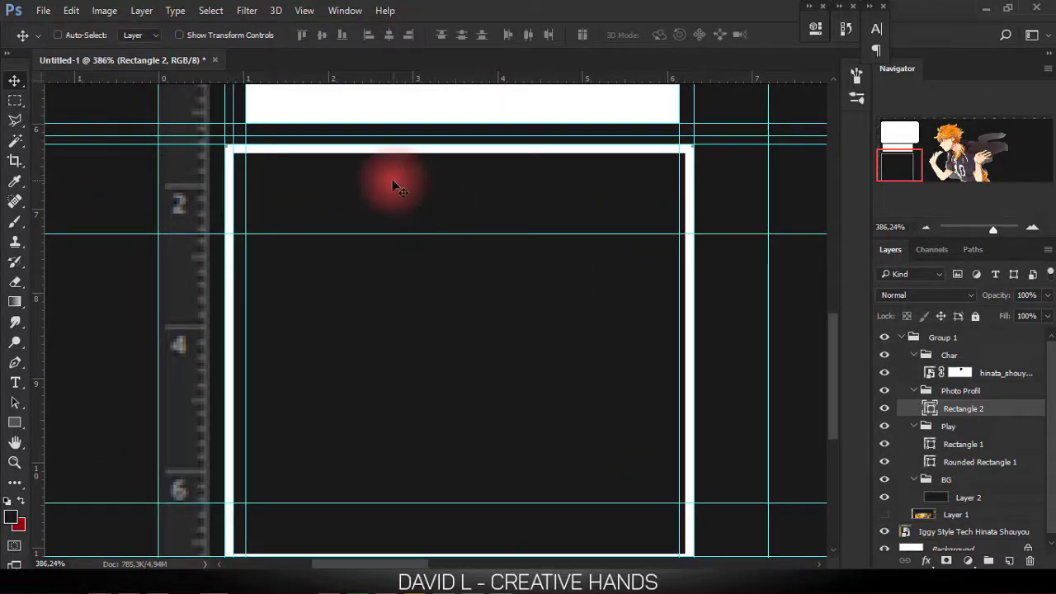
# - Set the profile frame's stroke alignment to Inside
pyautogui.click(815, 28)
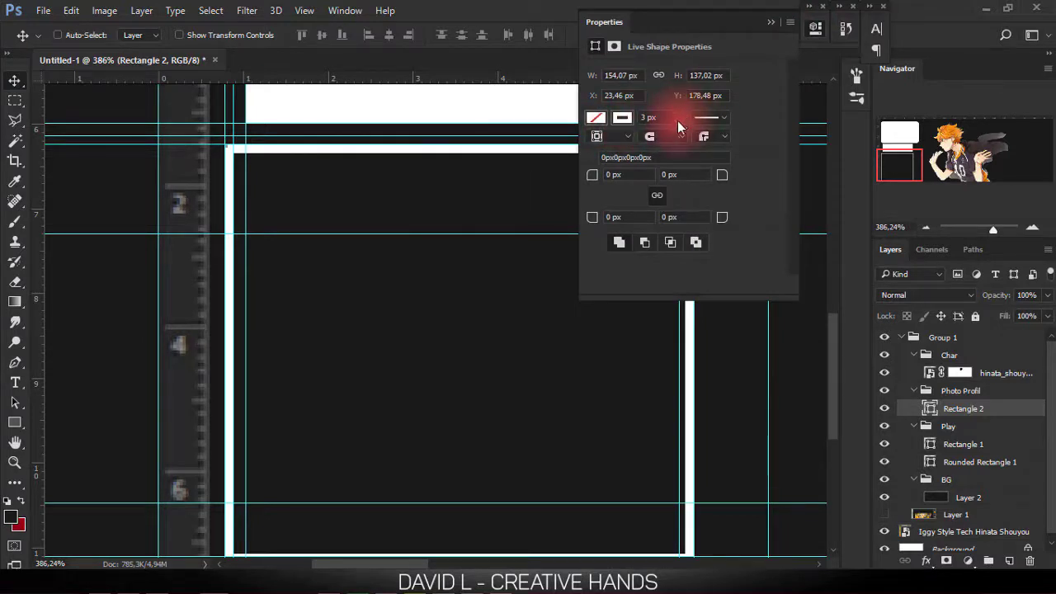
pyautogui.click(651, 142)
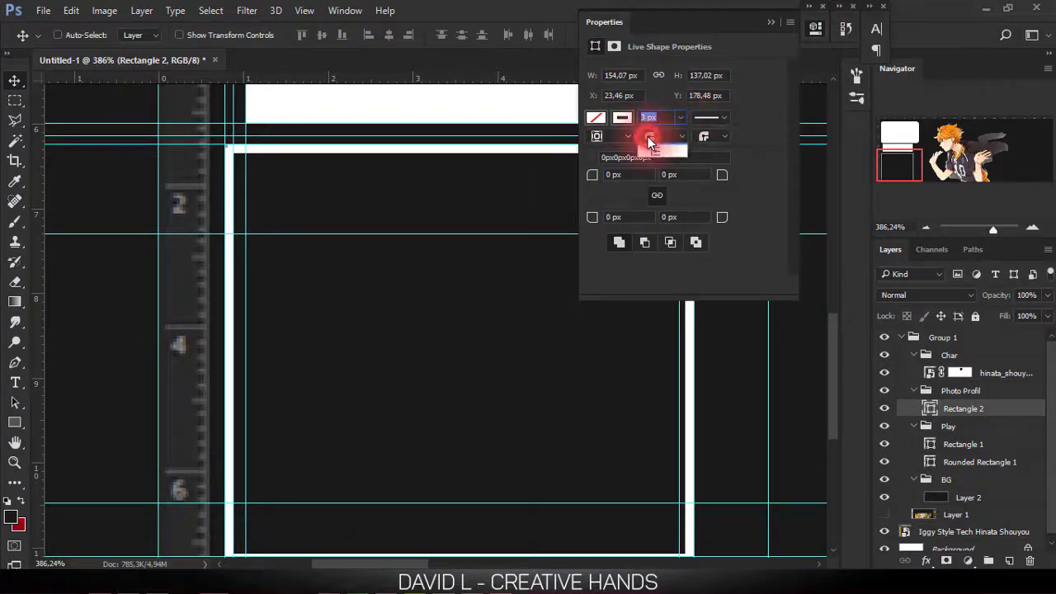
pyautogui.click(653, 158)
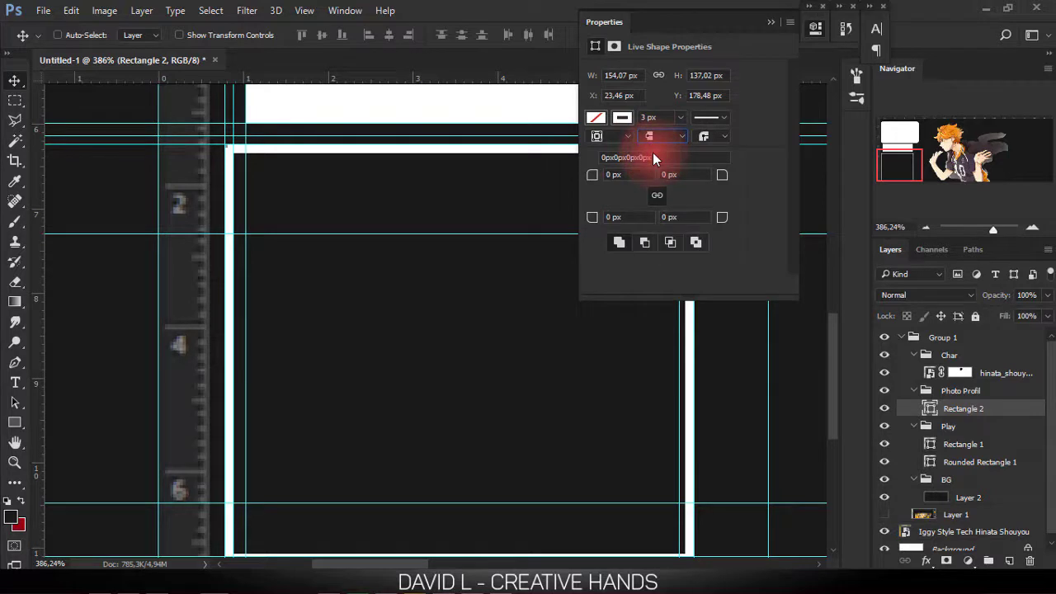
pyautogui.click(702, 134)
pyautogui.click(707, 149)
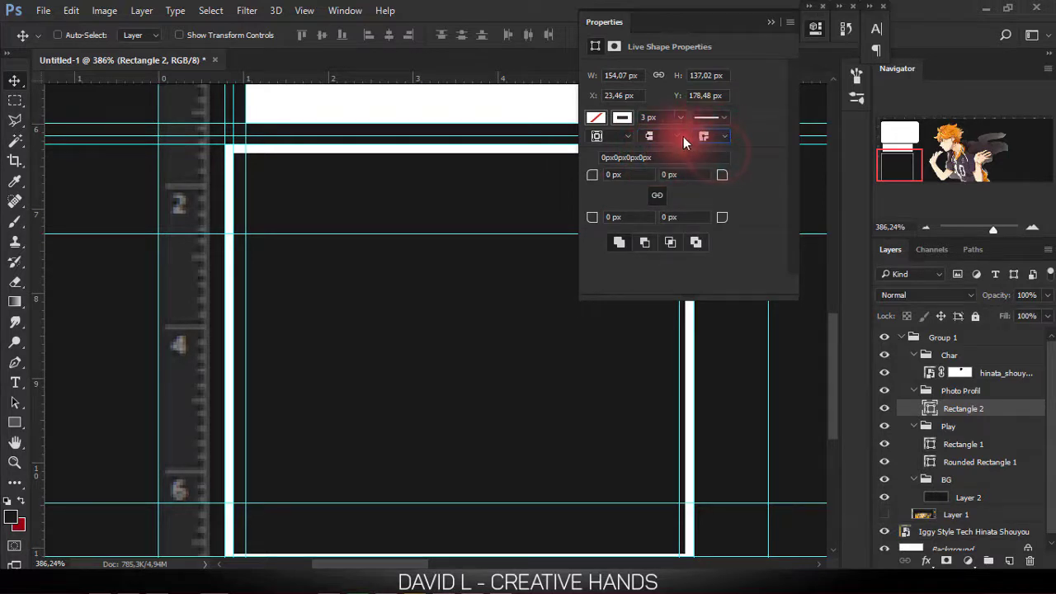
pyautogui.click(674, 137)
pyautogui.click(673, 136)
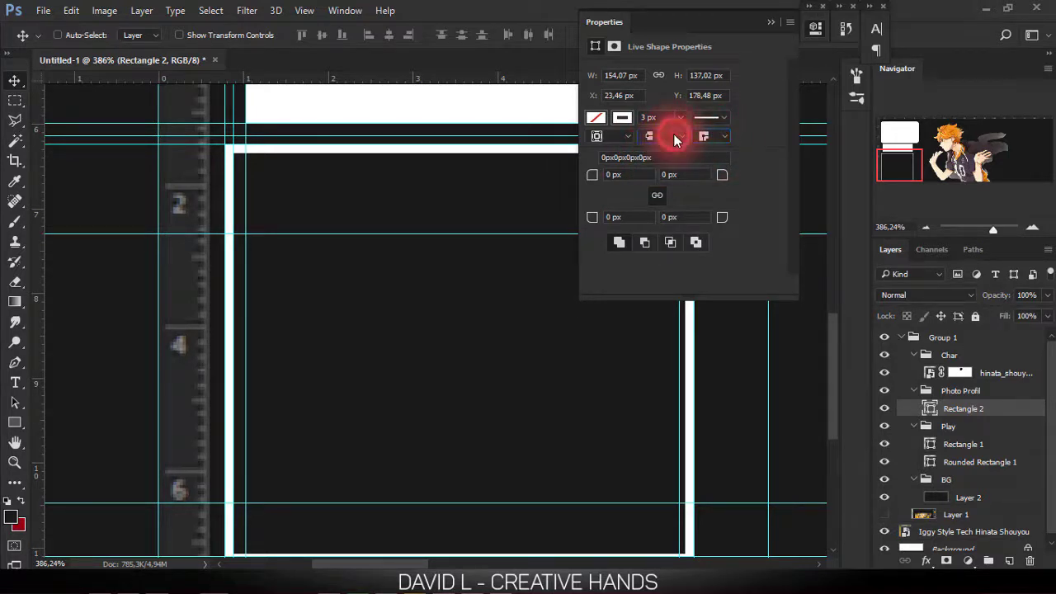
pyautogui.click(613, 138)
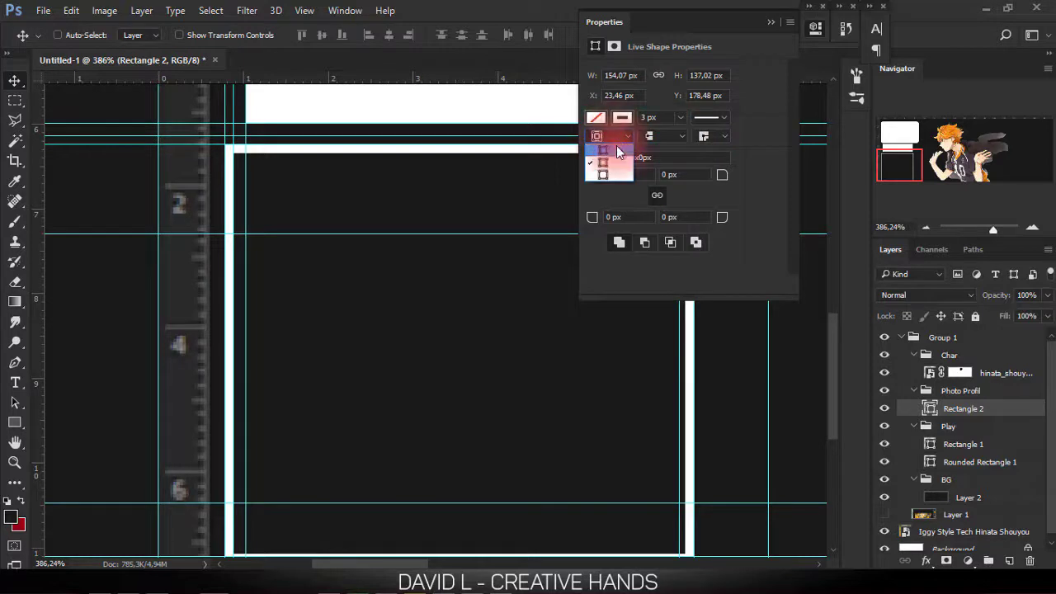
pyautogui.click(617, 151)
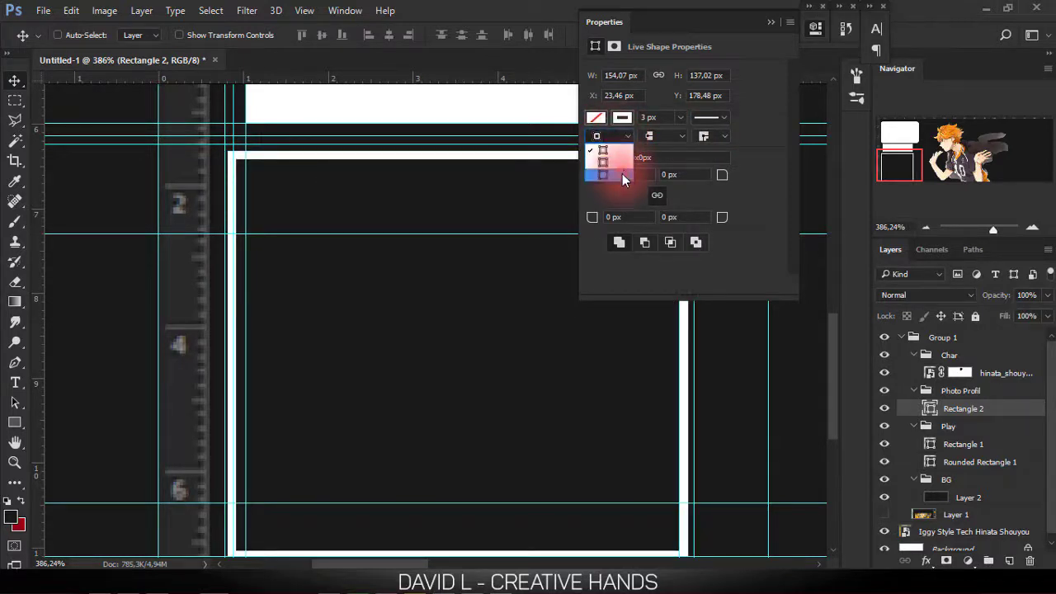
pyautogui.click(621, 175)
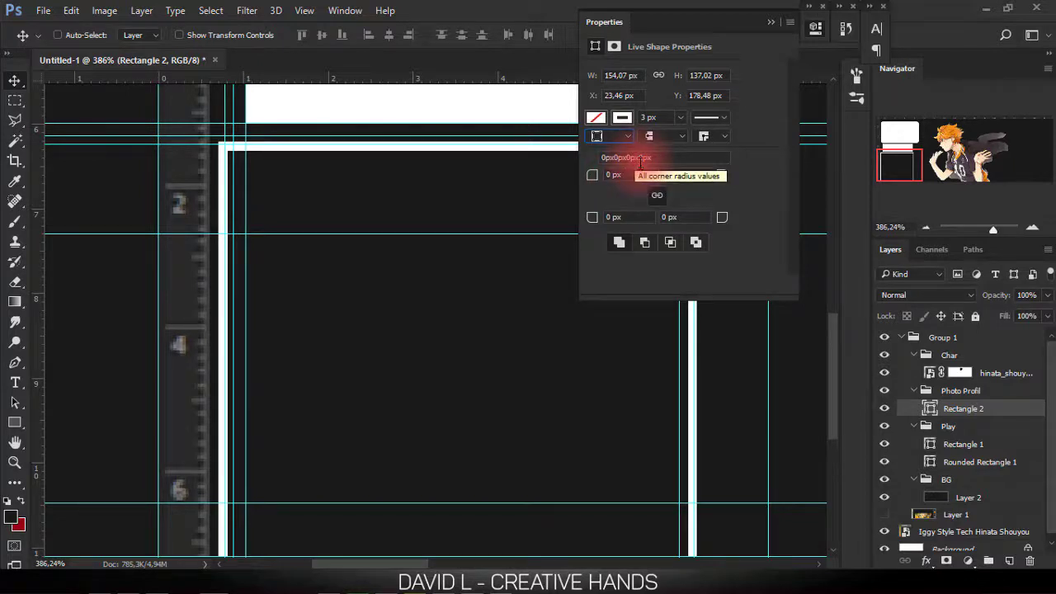
pyautogui.click(609, 136)
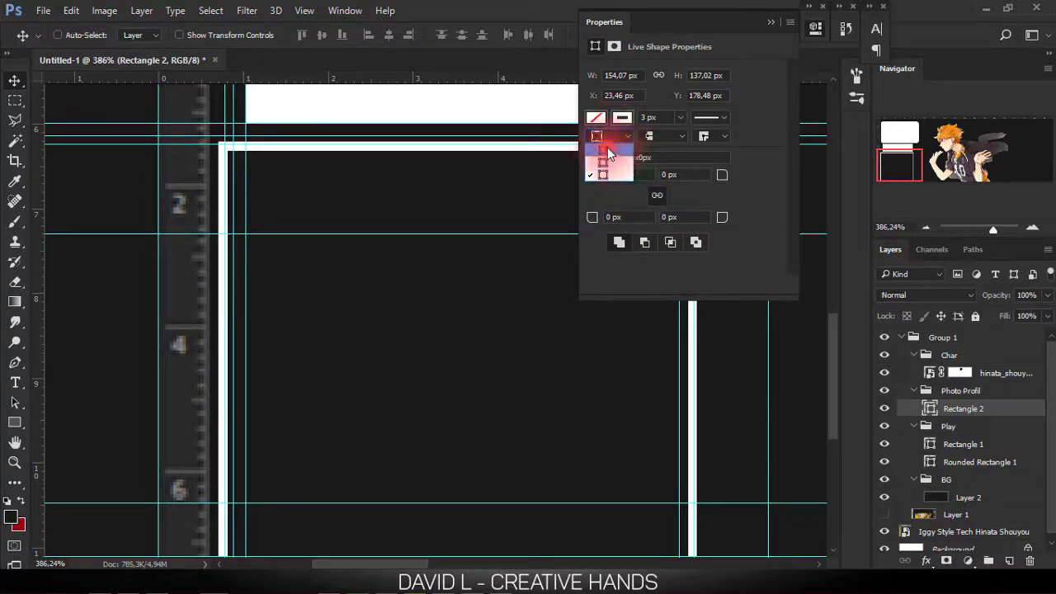
pyautogui.click(608, 151)
pyautogui.click(770, 22)
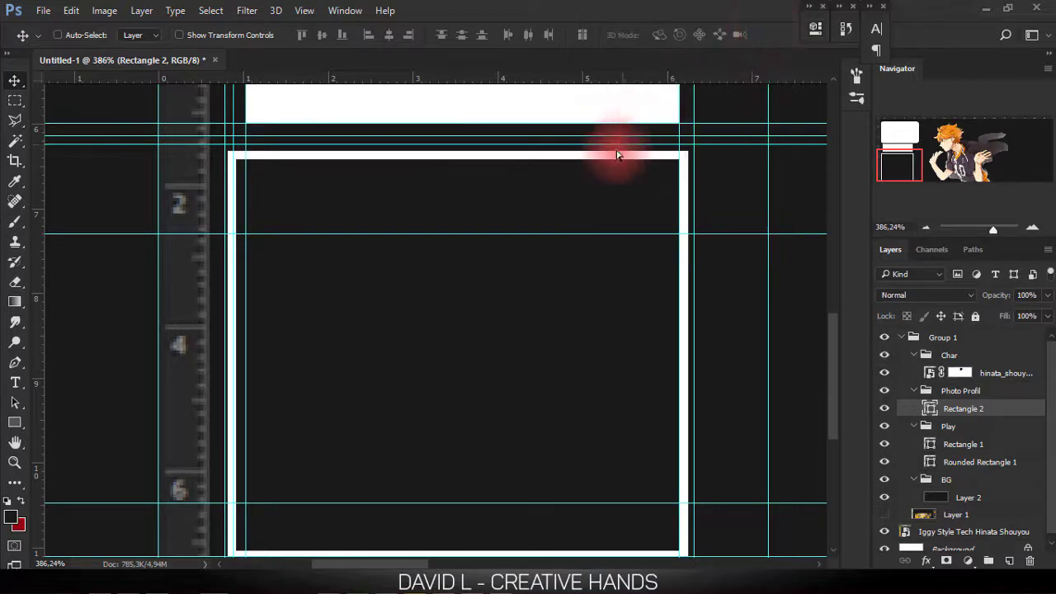
# - Widen the frame's top corners slightly and extend its bottom edge down, then commit
pyautogui.hotkey('ctrl', 't')
pyautogui.moveTo(685, 149); pyautogui.dragTo(693, 145)
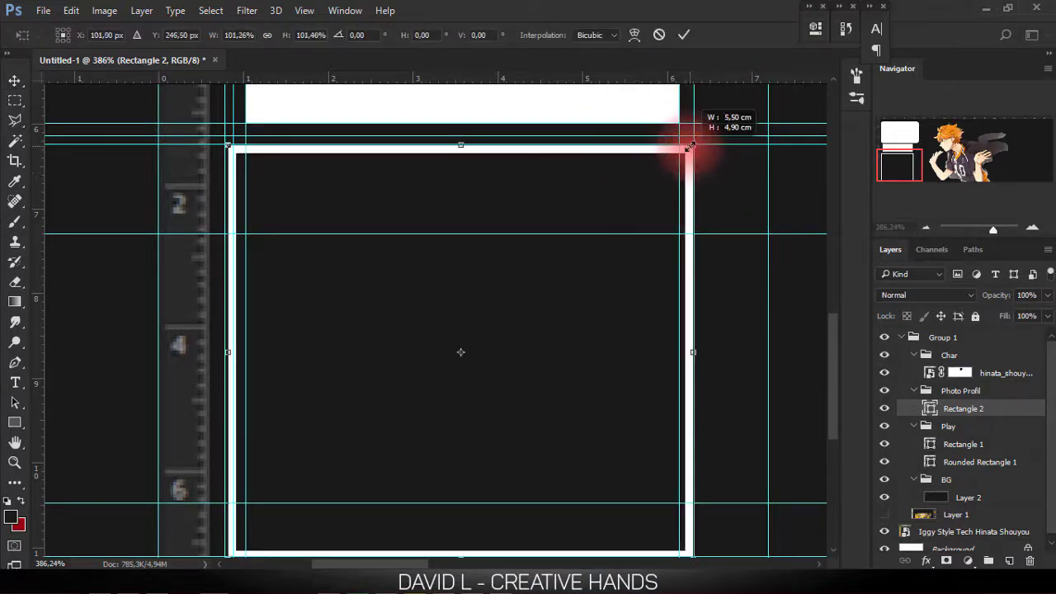
pyautogui.moveTo(230, 148); pyautogui.dragTo(226, 146)
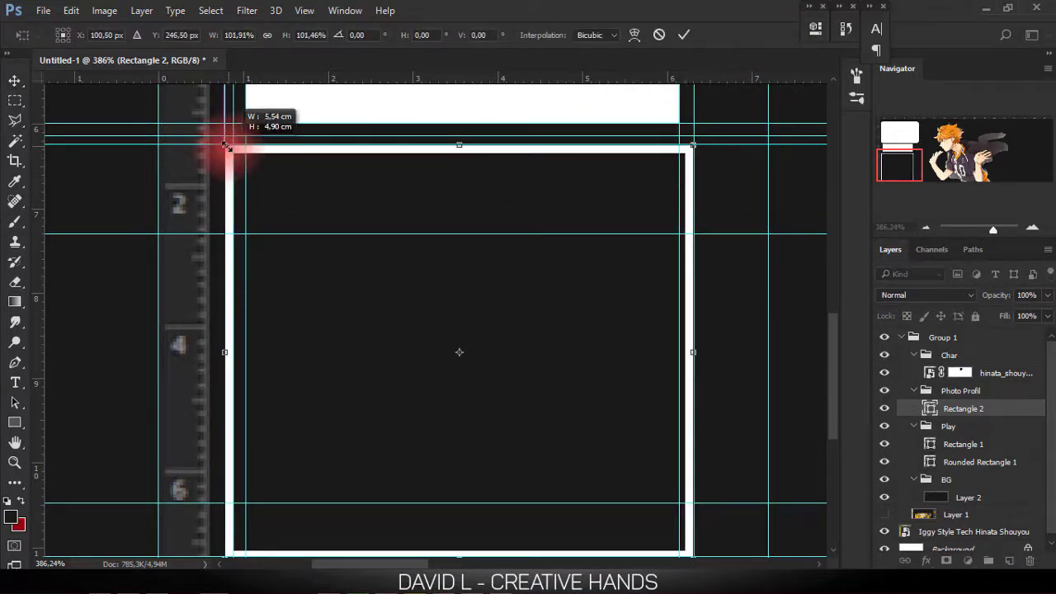
pyautogui.scroll(-1, 443, 354)
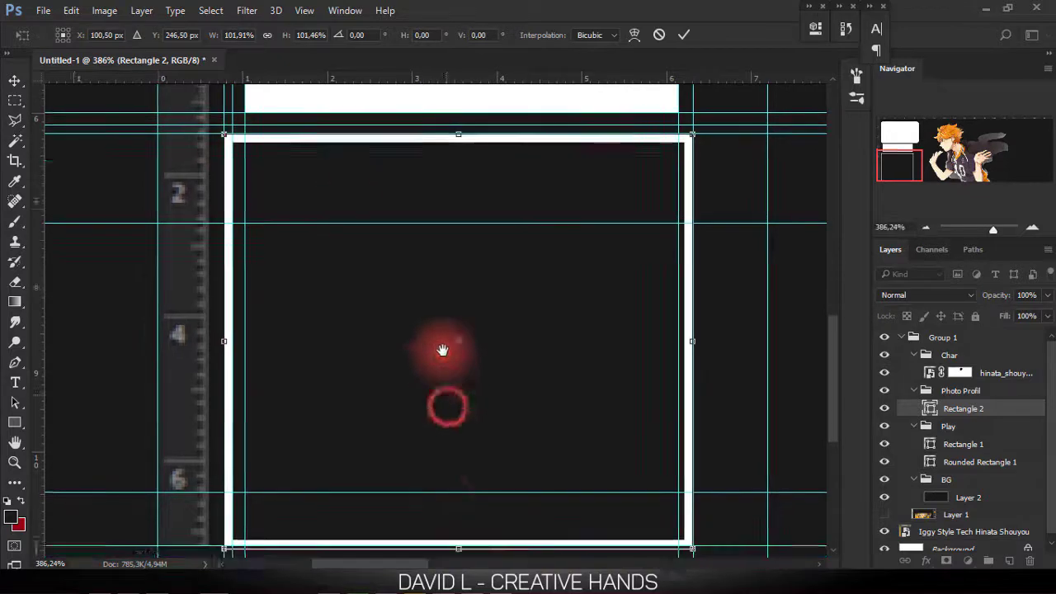
pyautogui.scroll(-2, 444, 412)
pyautogui.moveTo(454, 475); pyautogui.dragTo(449, 523)
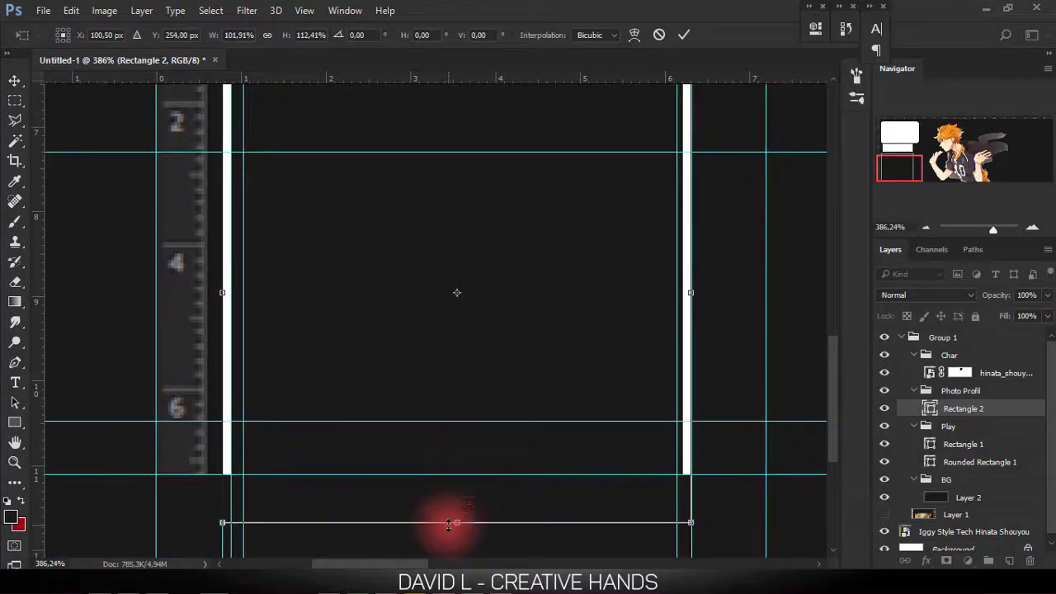
pyautogui.press('Return')
# - Duplicate the frame layer as Rectangle 2 copy
pyautogui.hotkey('ctrl', '0')
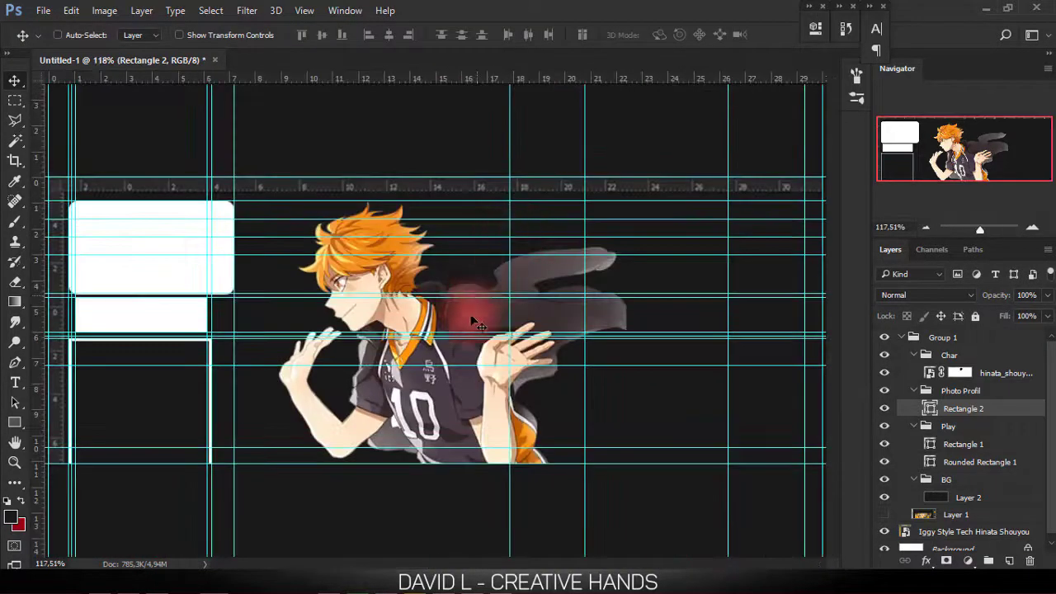
pyautogui.press('ctrl')
pyautogui.moveTo(909, 426); pyautogui.dragTo(910, 427)
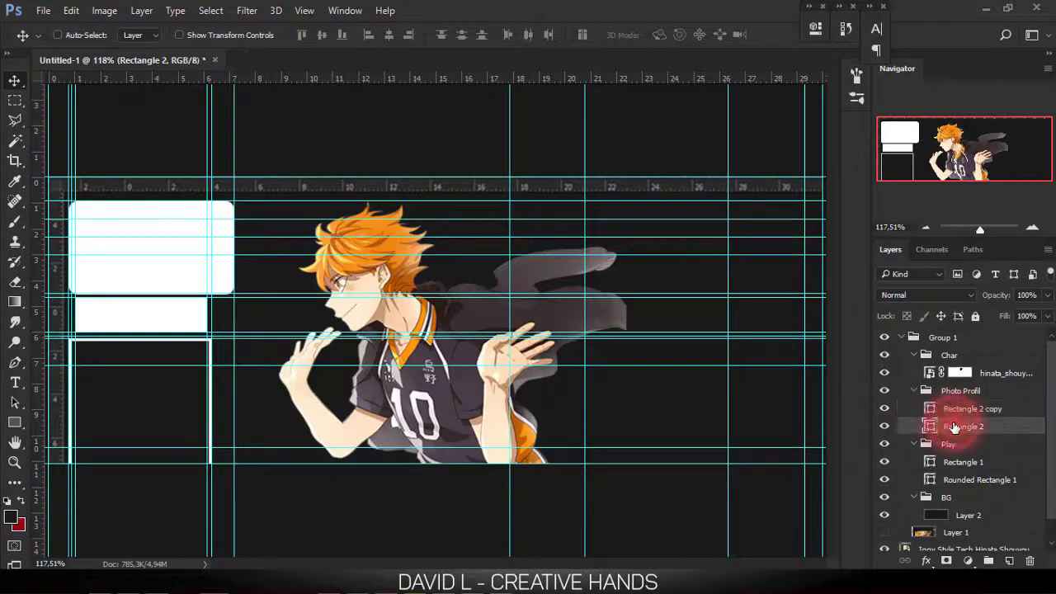
# - Fill the profile-photo frame with solid yellow
pyautogui.click(845, 30)
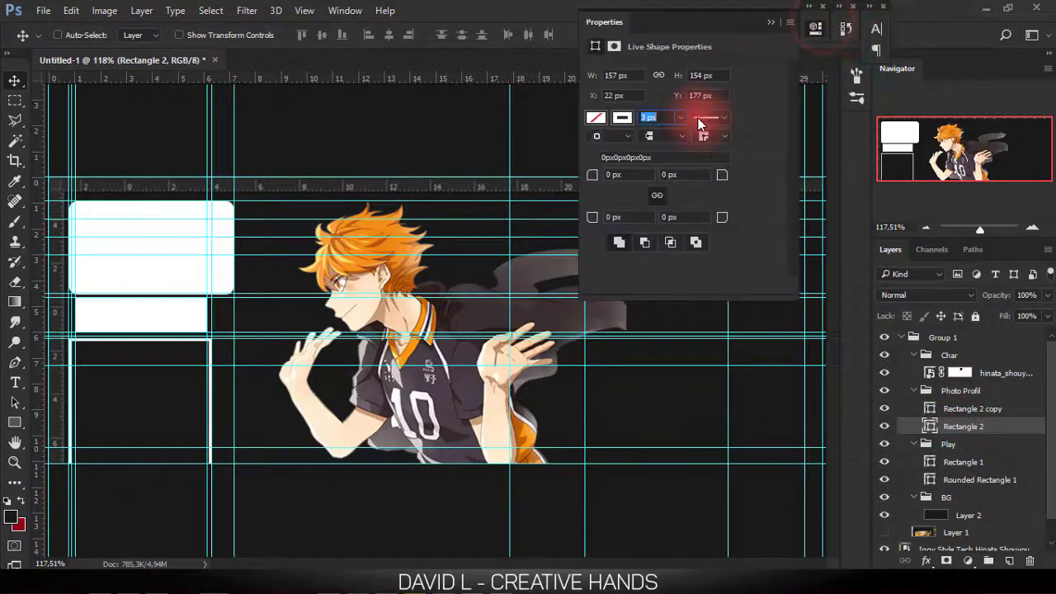
pyautogui.click(595, 117)
pyautogui.click(605, 149)
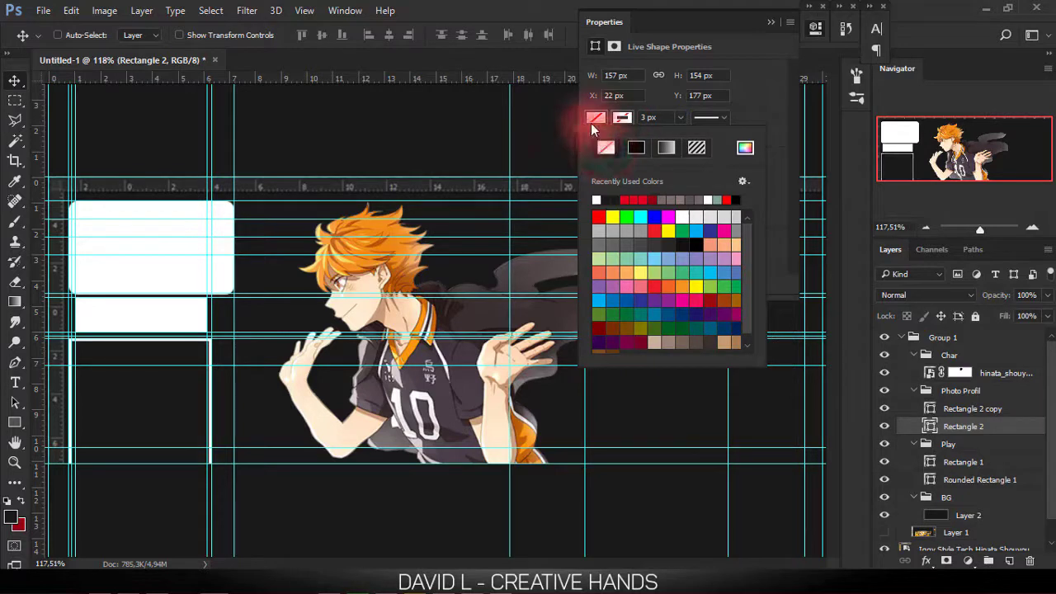
pyautogui.click(596, 117)
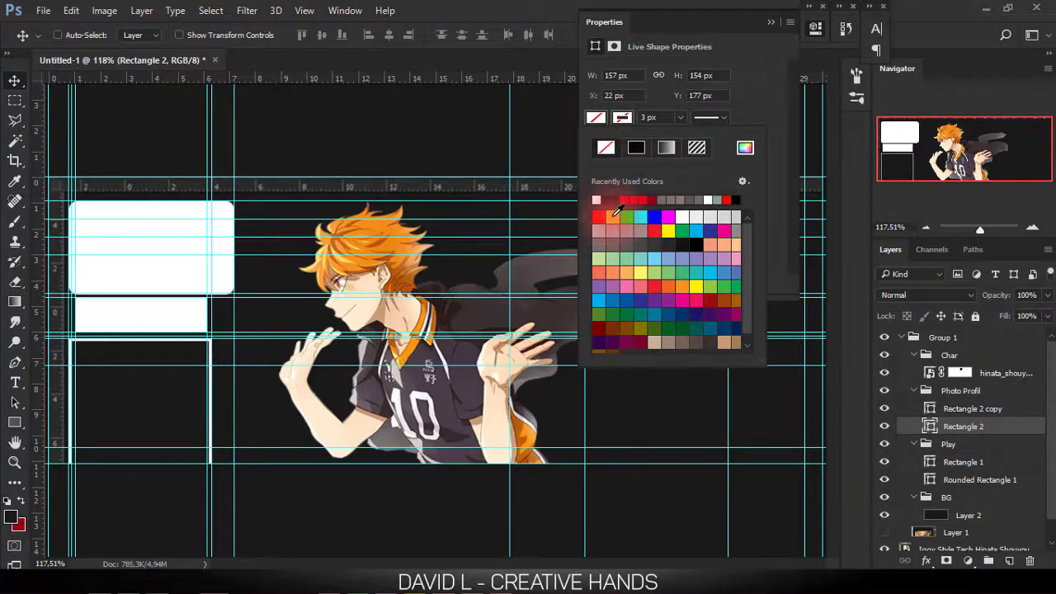
pyautogui.click(611, 216)
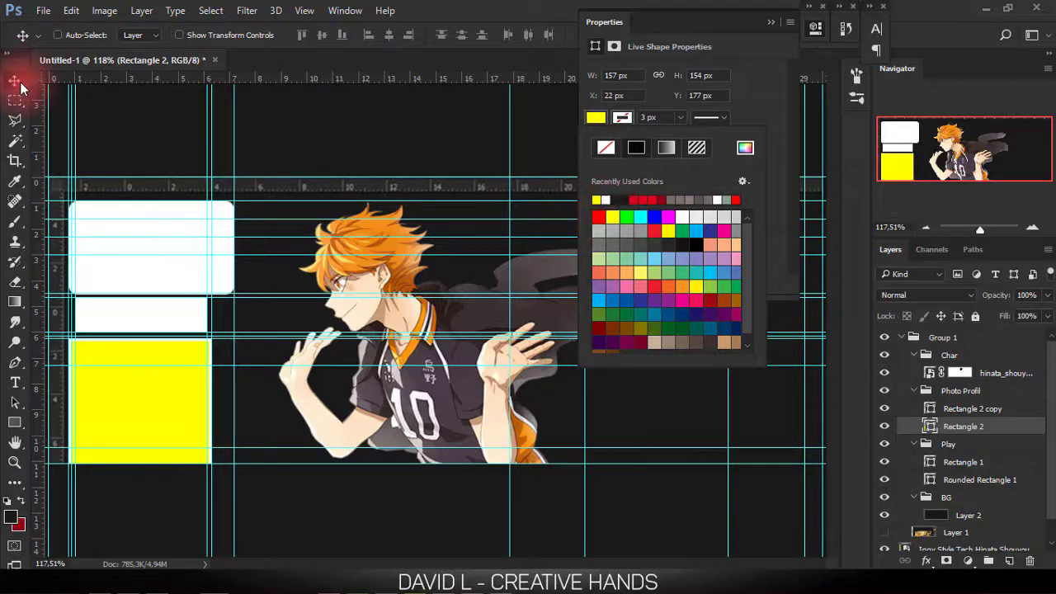
pyautogui.click(745, 146)
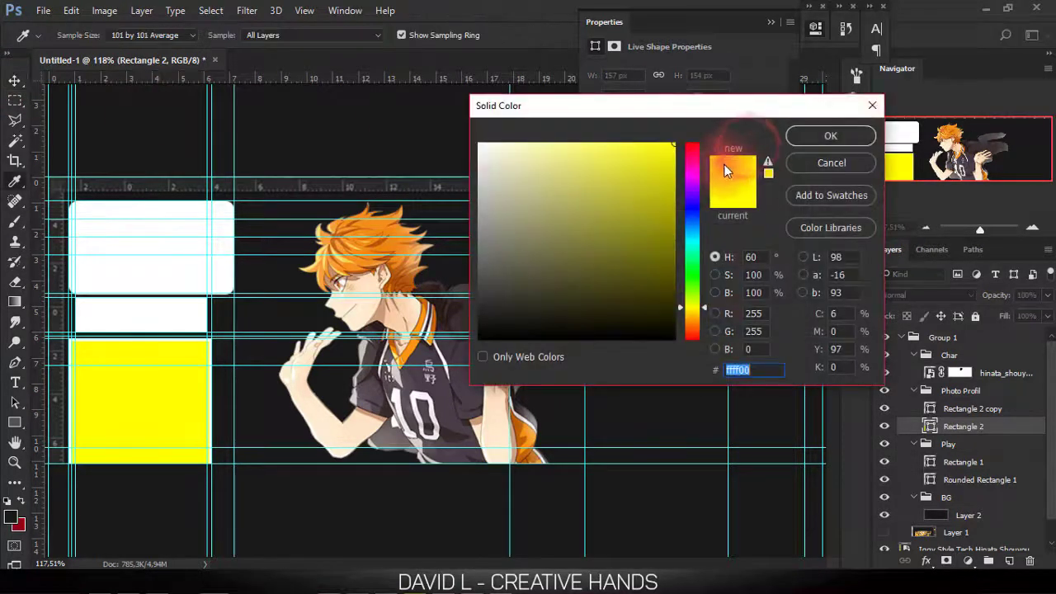
pyautogui.click(870, 106)
pyautogui.click(771, 23)
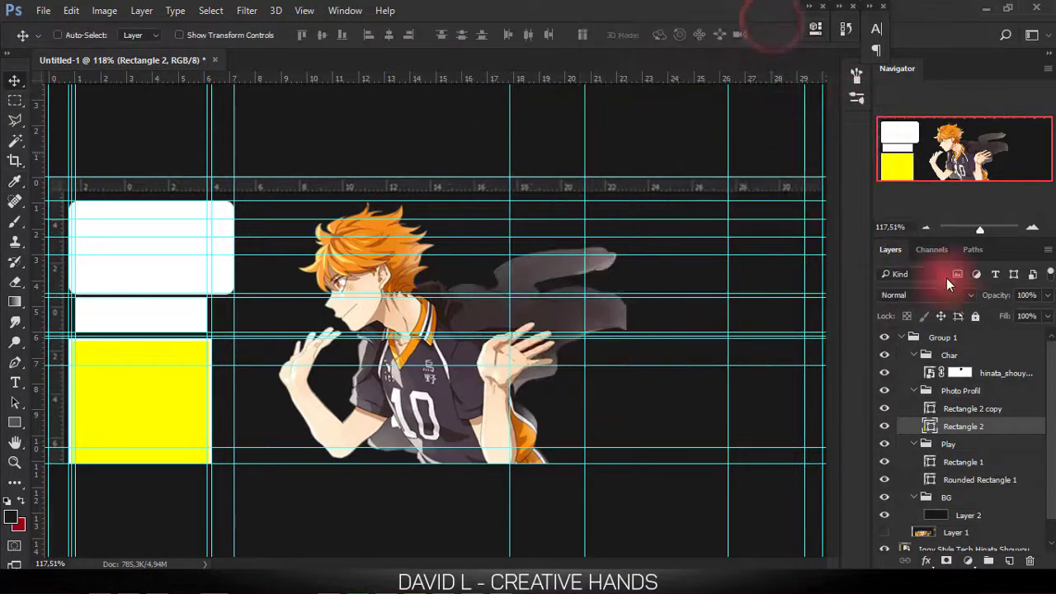
# - Hide Group 1, sample orange from the reference, and swap it to the background (#ffa60e)
pyautogui.click(885, 337)
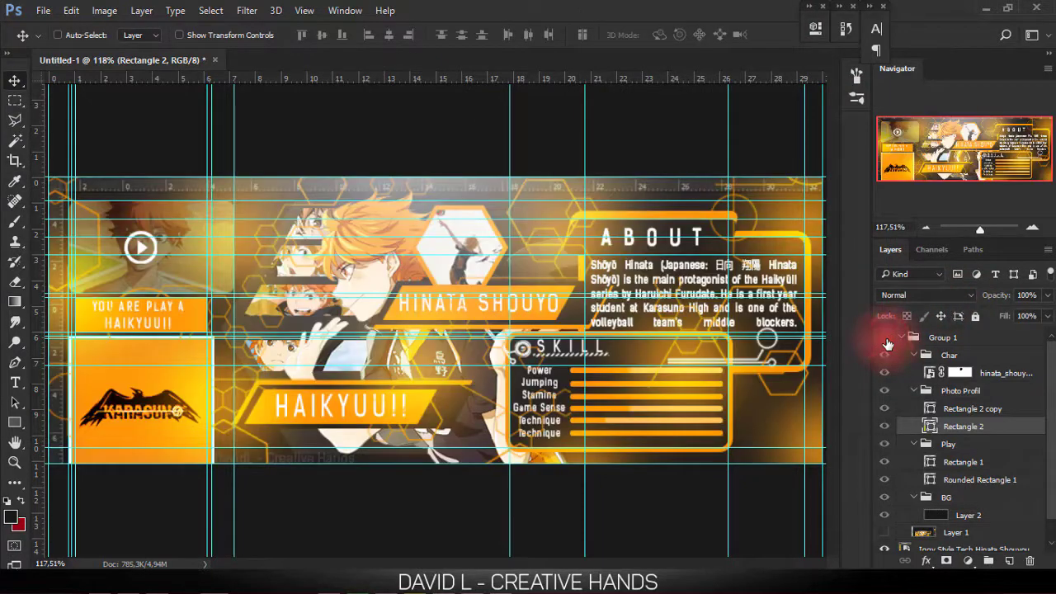
pyautogui.click(10, 516)
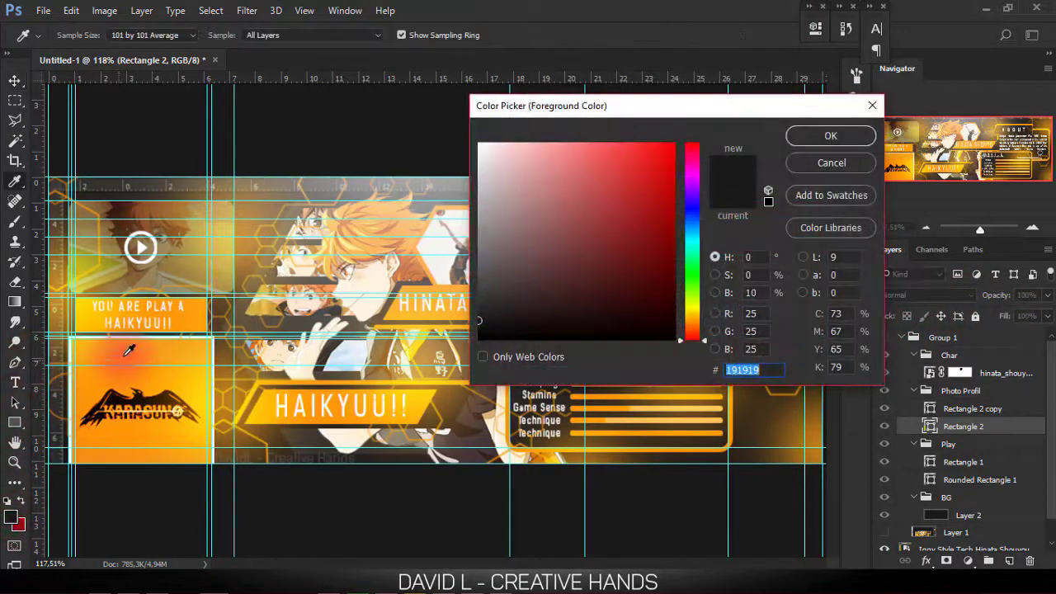
pyautogui.click(160, 335)
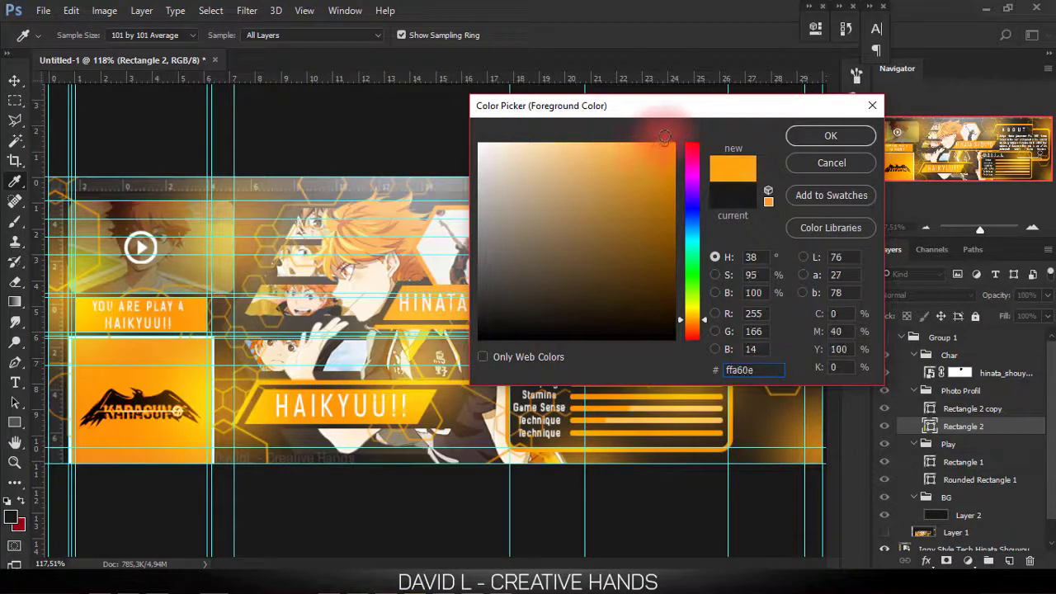
pyautogui.click(830, 135)
pyautogui.click(84, 469)
pyautogui.click(20, 501)
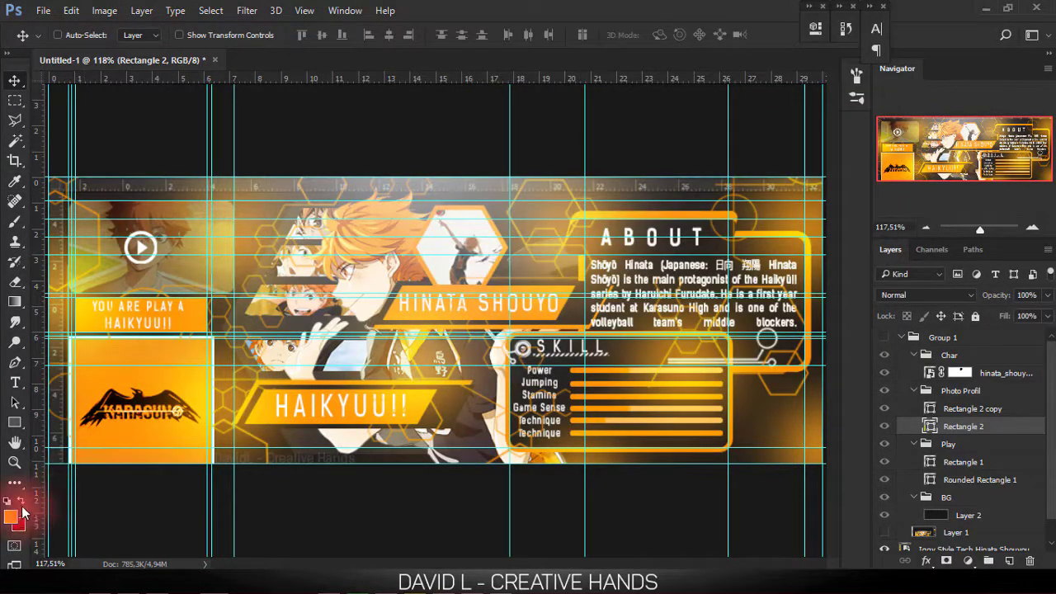
# - Sample a brighter orange, #ffb200, as the foreground colour
pyautogui.click(10, 517)
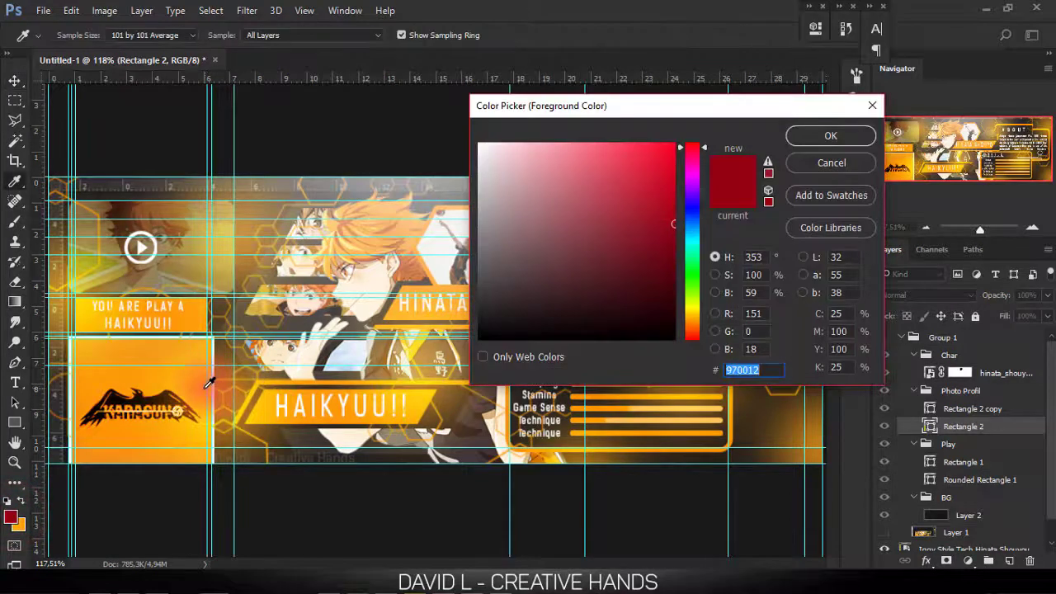
pyautogui.click(208, 388)
pyautogui.moveTo(630, 160); pyautogui.dragTo(726, 124)
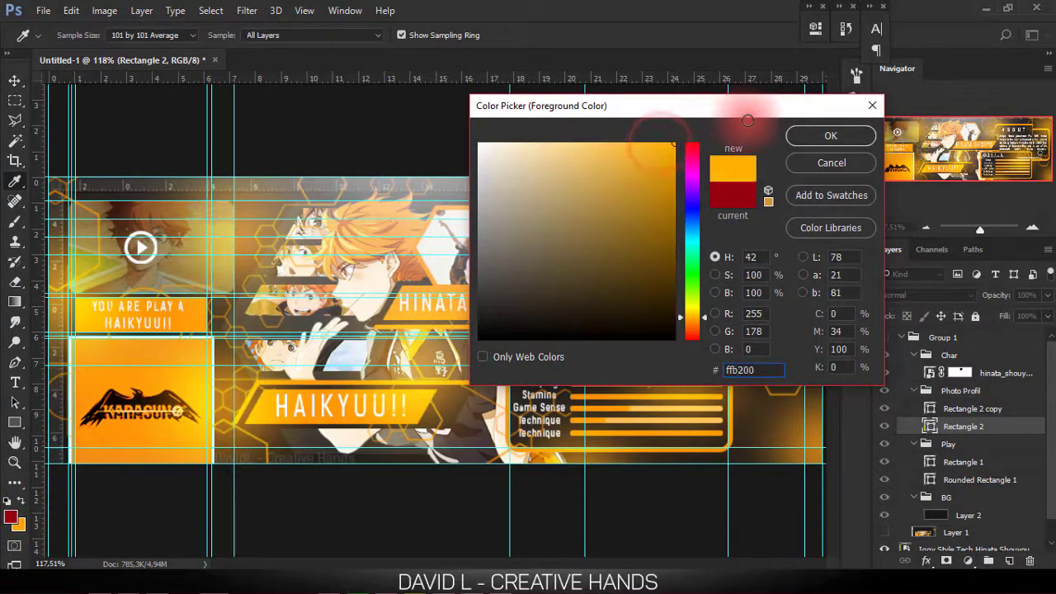
pyautogui.click(822, 138)
pyautogui.press('v')
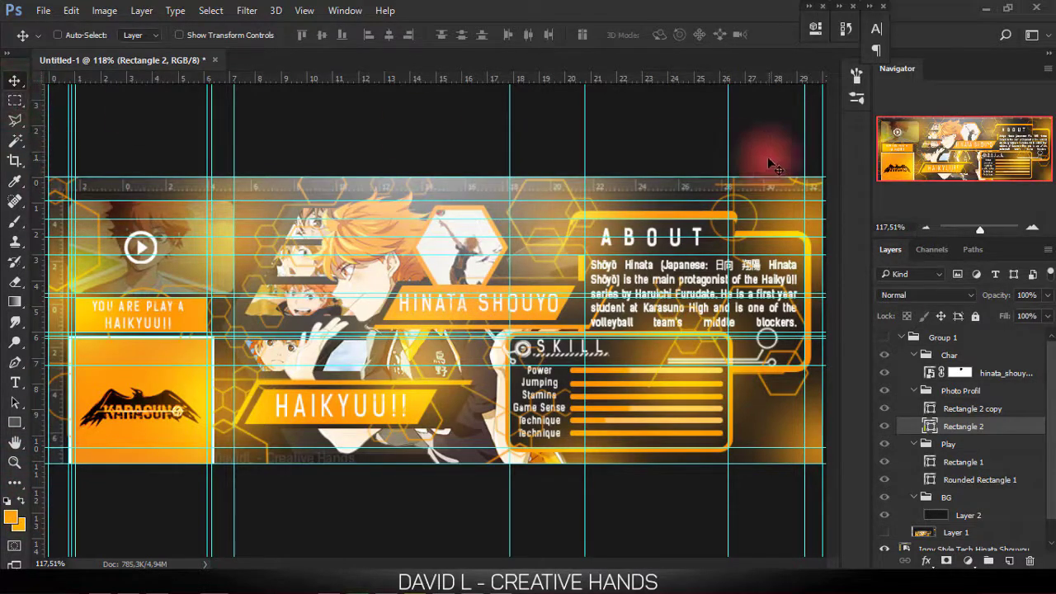
# - Show only Group 1, then add a new layer above Char and wrap it in a group
pyautogui.keyDown('alt'); pyautogui.click(881, 339); pyautogui.keyUp('alt')
pyautogui.keyDown('alt'); pyautogui.click(881, 345); pyautogui.keyUp('alt')
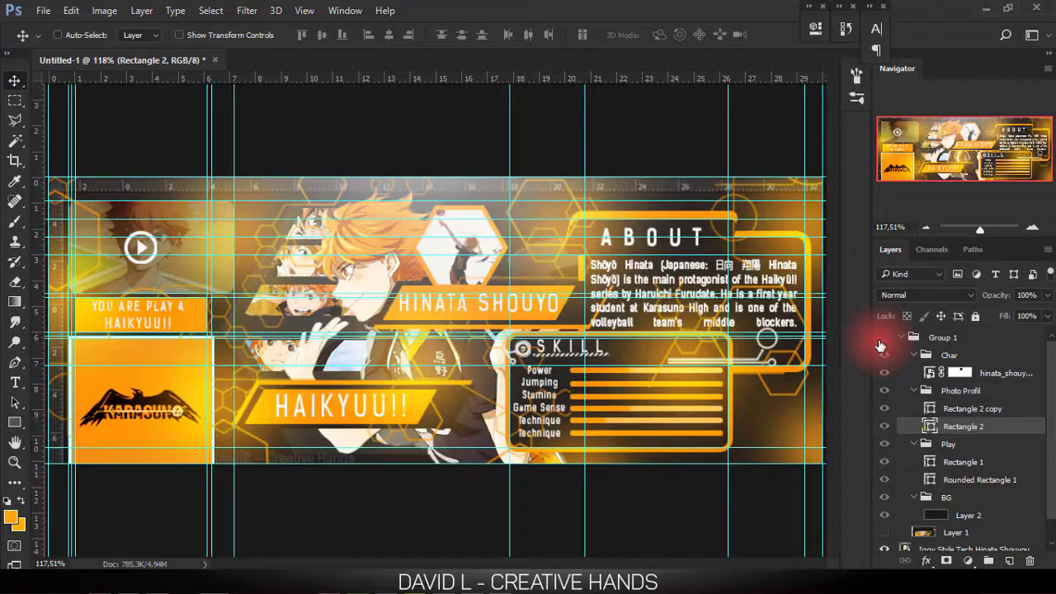
pyautogui.keyDown('alt'); pyautogui.click(881, 340); pyautogui.keyUp('alt')
pyautogui.click(998, 354)
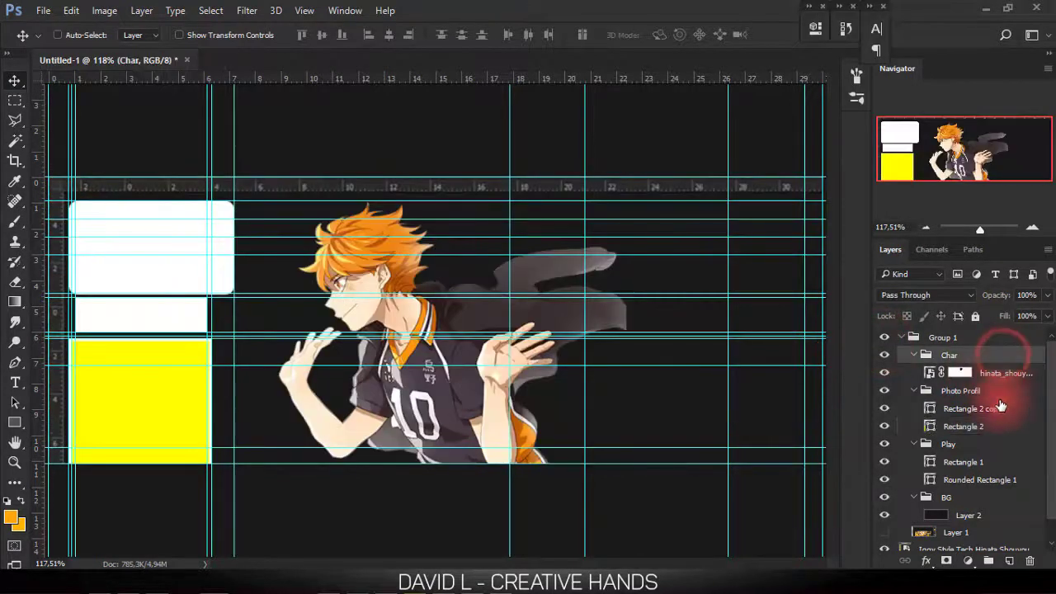
pyautogui.click(1010, 561)
pyautogui.moveTo(964, 373); pyautogui.dragTo(986, 346)
pyautogui.hotkey('ctrl', 'g')
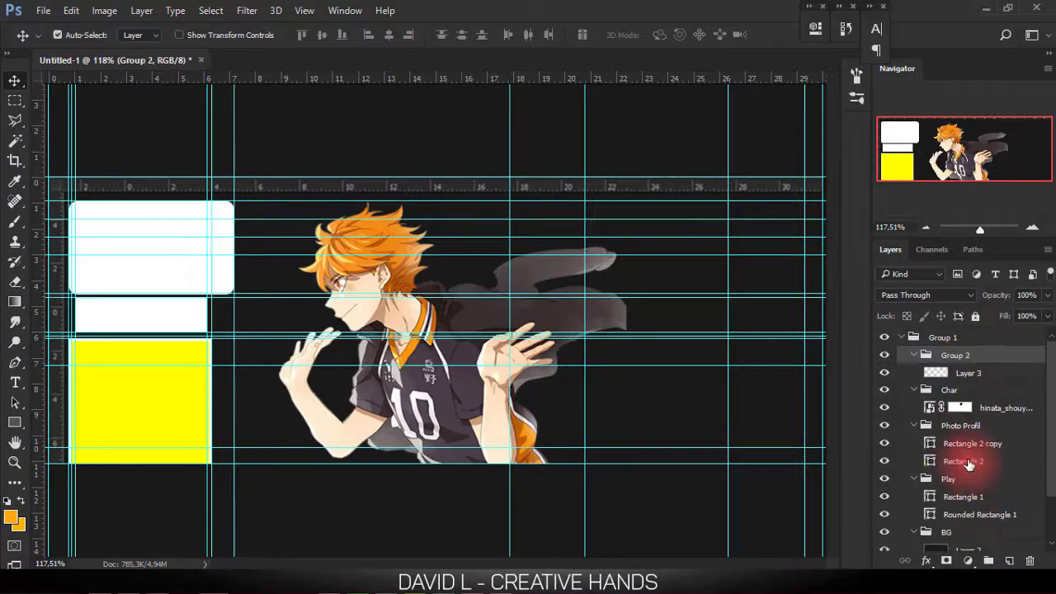
# - Add another group and name the two new groups Skill and About, with Layer 3 inside About
pyautogui.click(988, 561)
pyautogui.doubleClick(953, 355)
pyautogui.write('Skill')
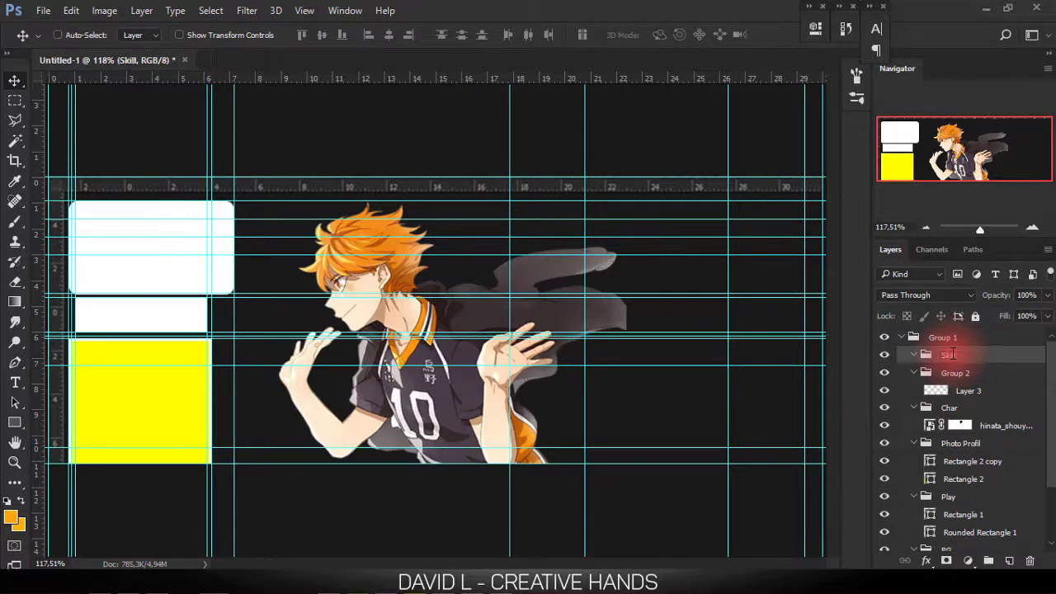
pyautogui.doubleClick(957, 376)
pyautogui.write('About')
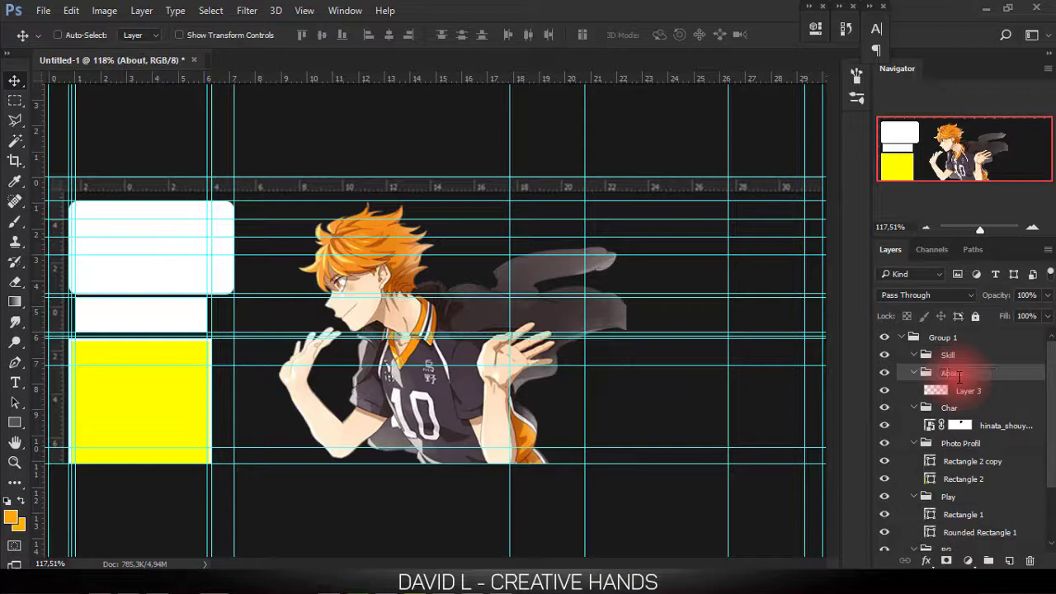
pyautogui.press('Return')
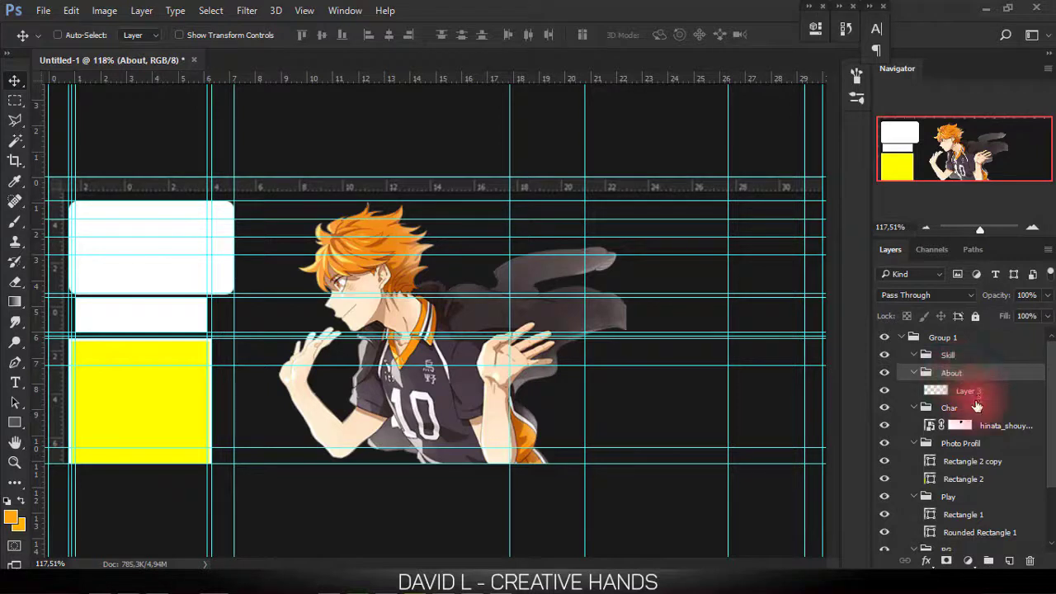
pyautogui.click(974, 400)
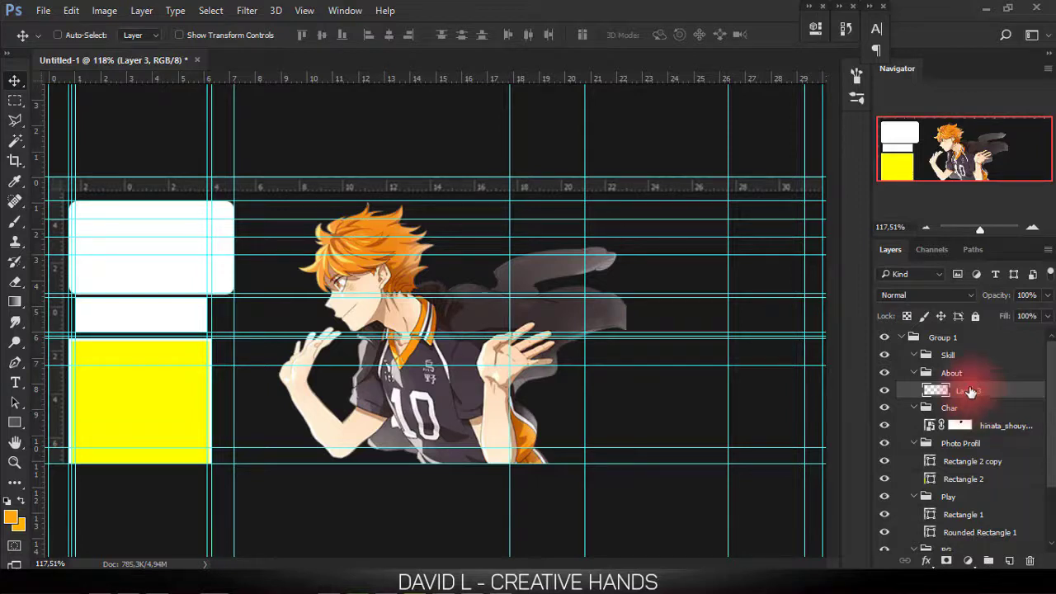
# - Move Layer 3 into the About folder and add an empty Layer 4 inside the Skill folder
pyautogui.moveTo(970, 392)
pyautogui.mouseDown()
pyautogui.moveTo(944, 369)
pyautogui.moveTo(957, 360)
pyautogui.mouseUp()
pyautogui.click(965, 358)
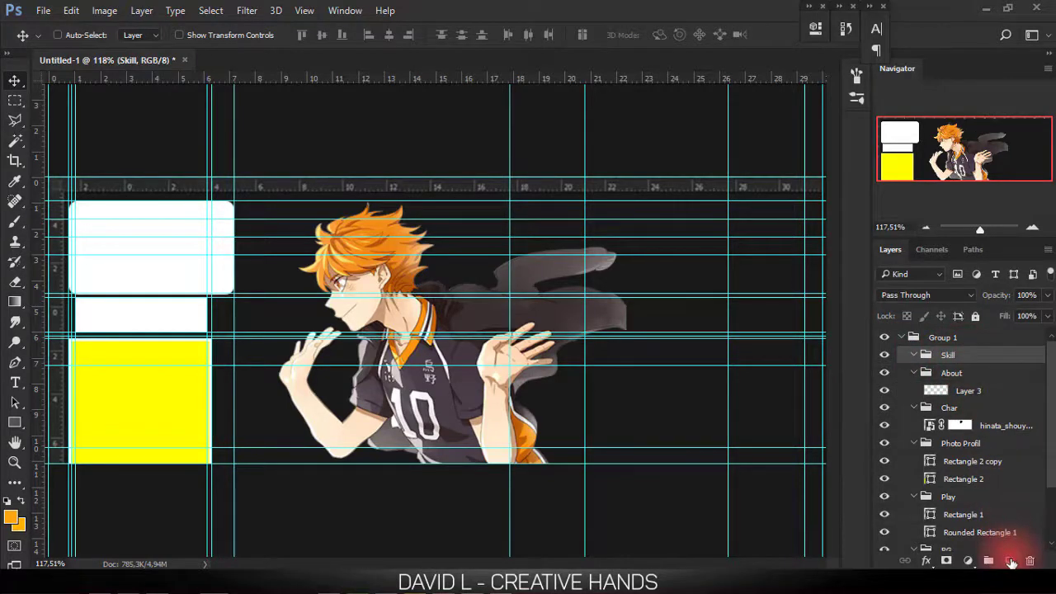
pyautogui.click(1009, 560)
pyautogui.click(959, 409)
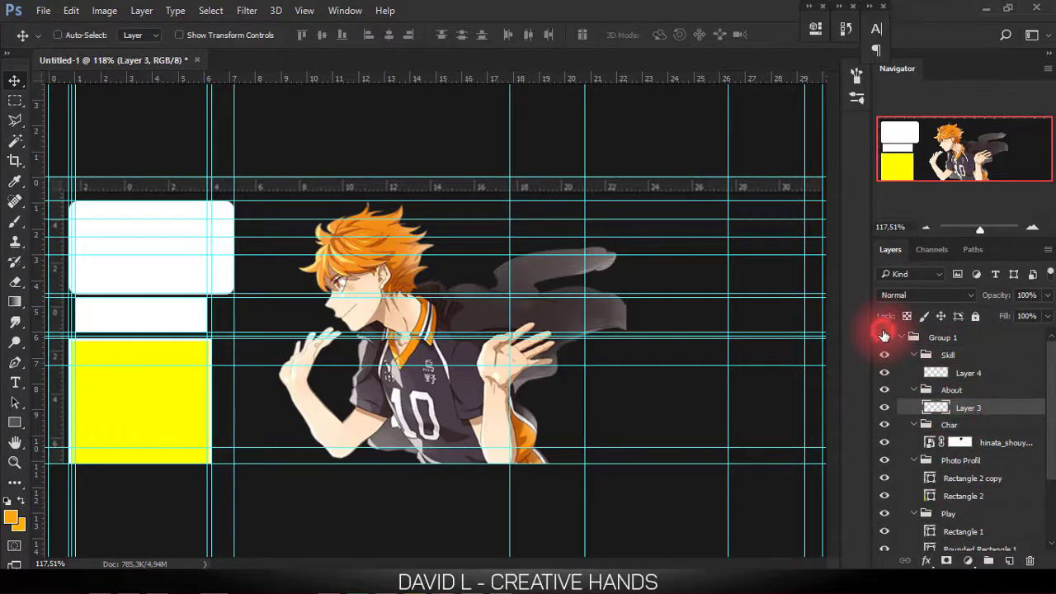
# - Choose the Rounded Rectangle Tool and toggle Group 1 to compare with the reference banner
pyautogui.click(885, 338)
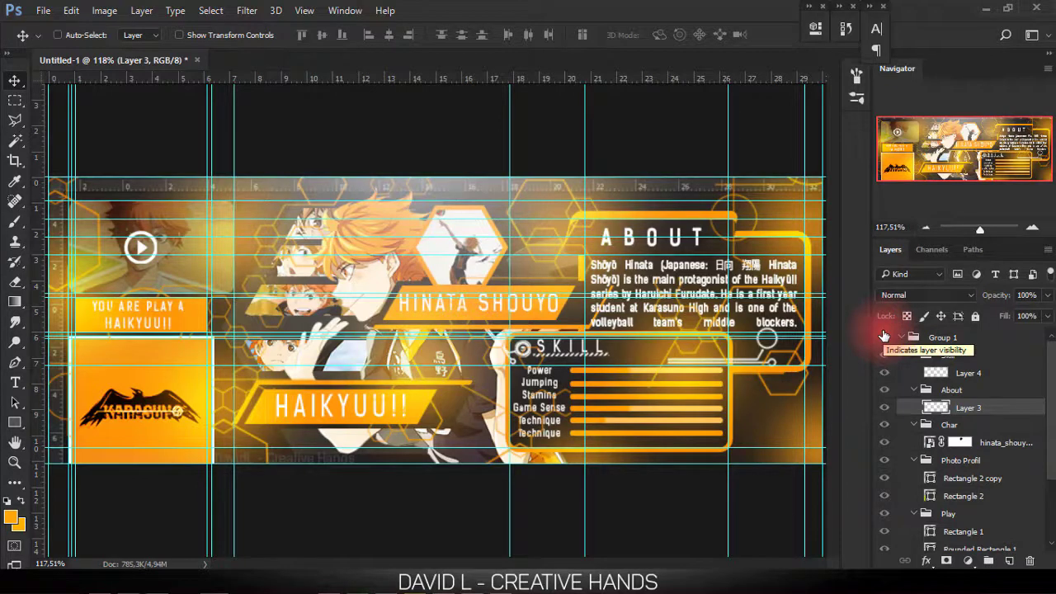
pyautogui.press('u')
pyautogui.rightClick(12, 423)
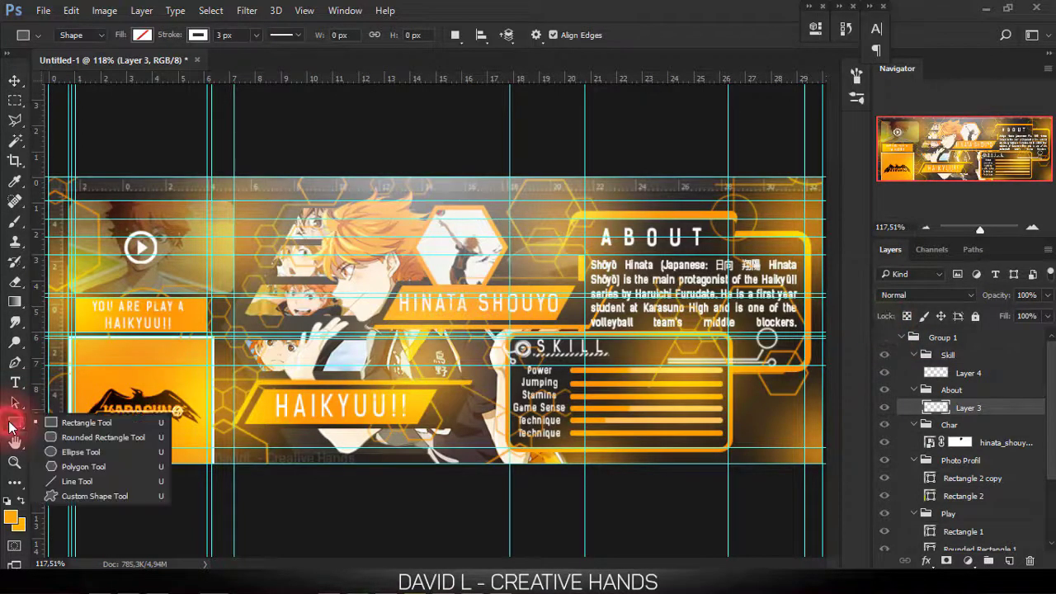
pyautogui.click(91, 437)
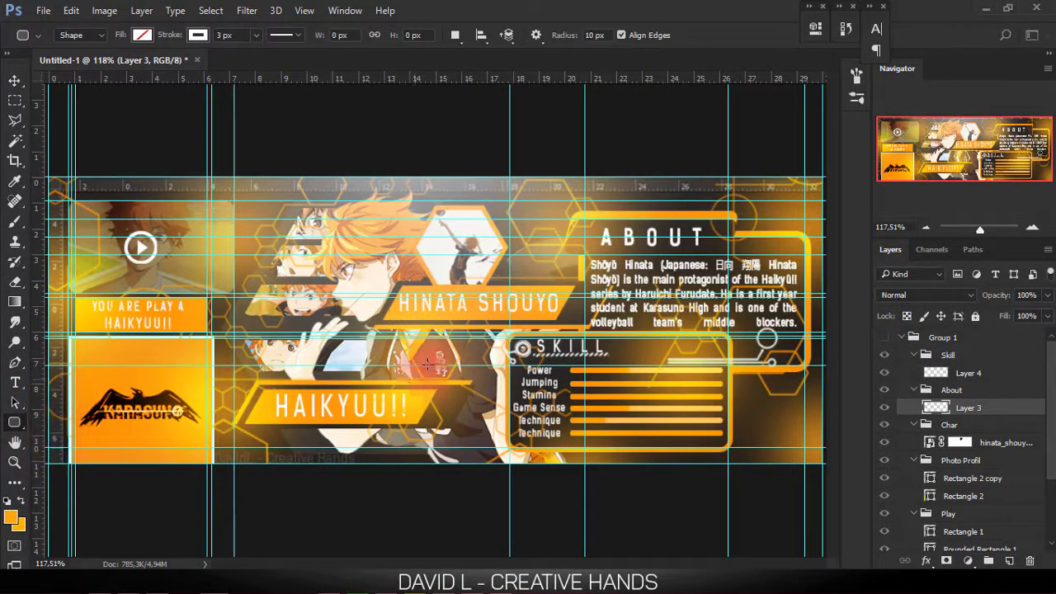
pyautogui.click(885, 339)
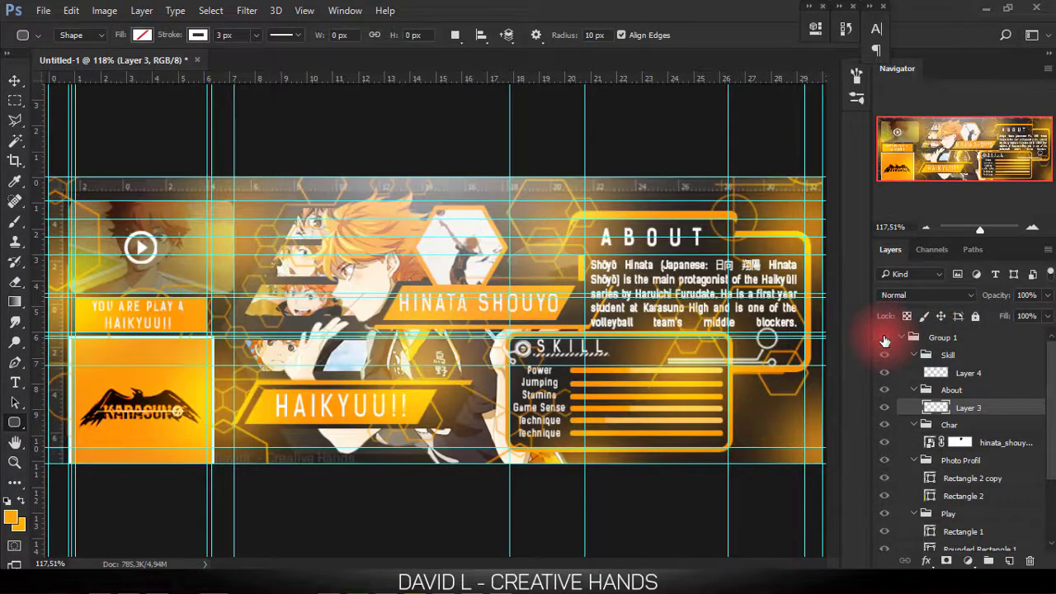
pyautogui.click(884, 338)
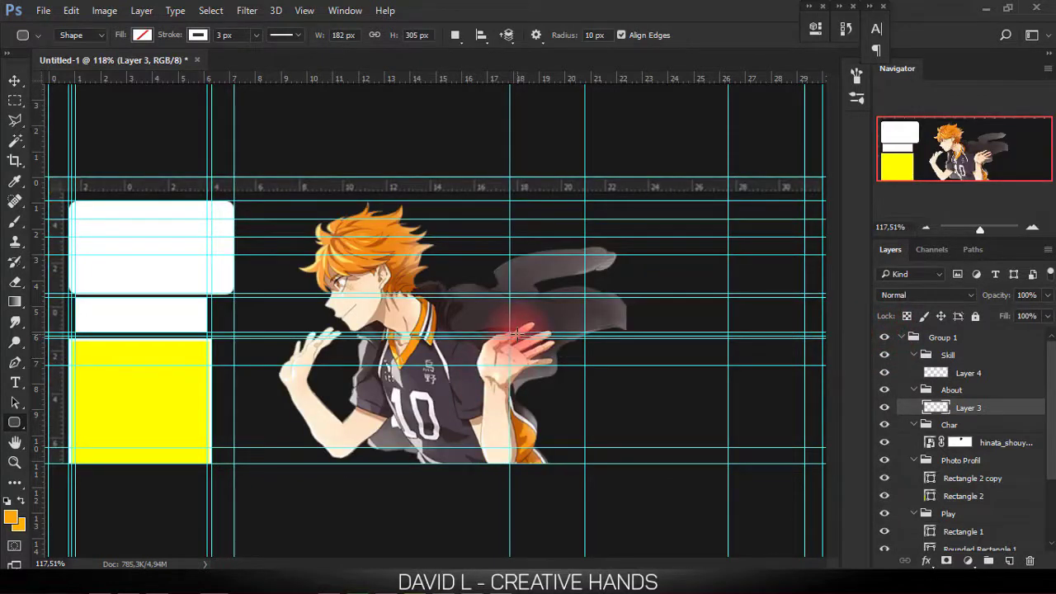
pyautogui.click(884, 338)
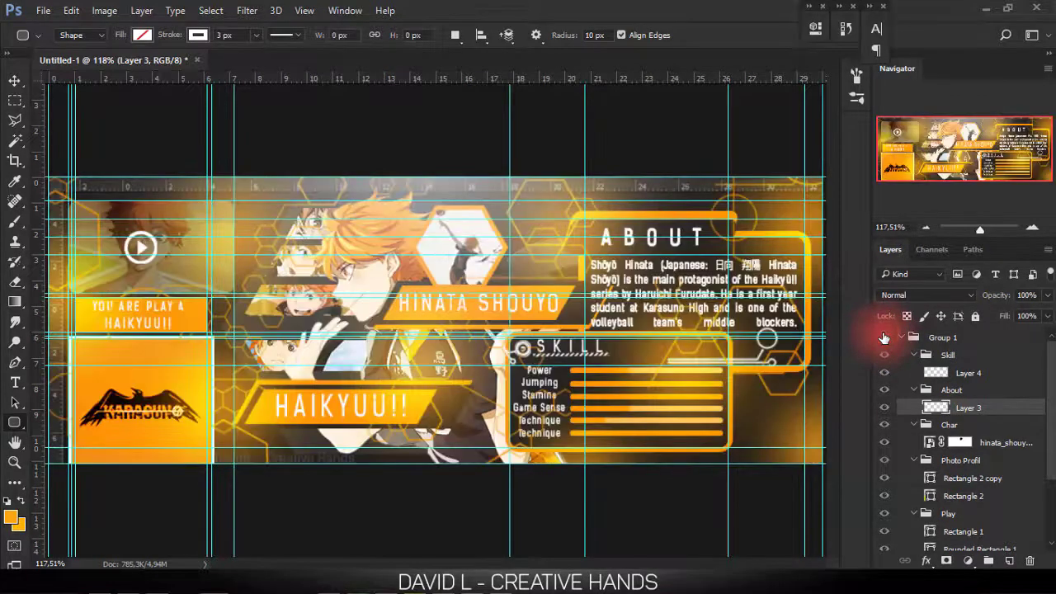
pyautogui.click(884, 338)
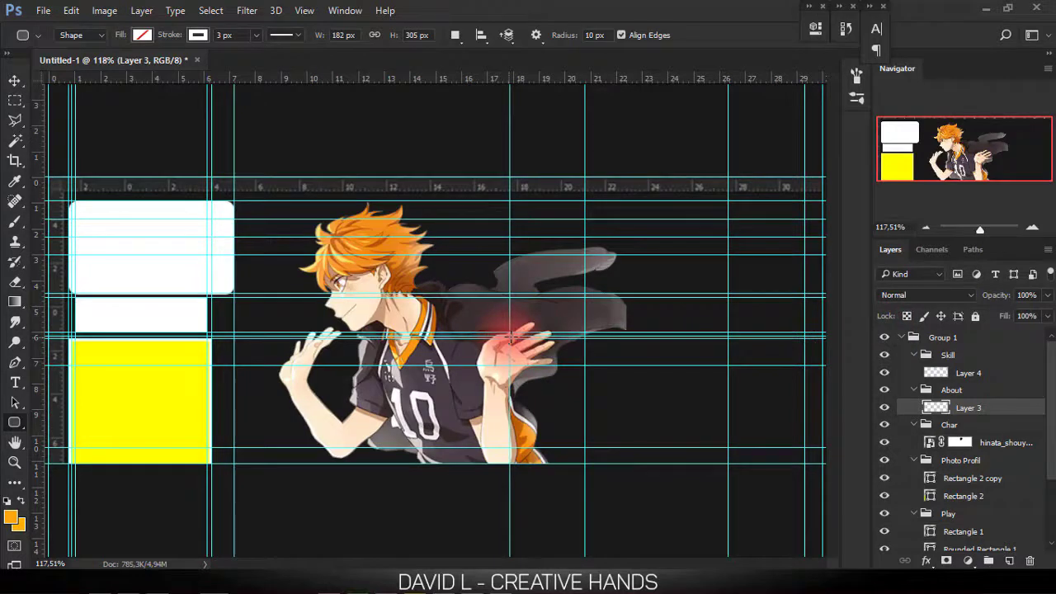
# - Draw a 242 × 123 px rounded rectangle right of Hinata's hand, filled yellow with no stroke
pyautogui.moveTo(511, 337)
pyautogui.mouseDown()
pyautogui.moveTo(686, 455)
pyautogui.moveTo(731, 447)
pyautogui.mouseUp()
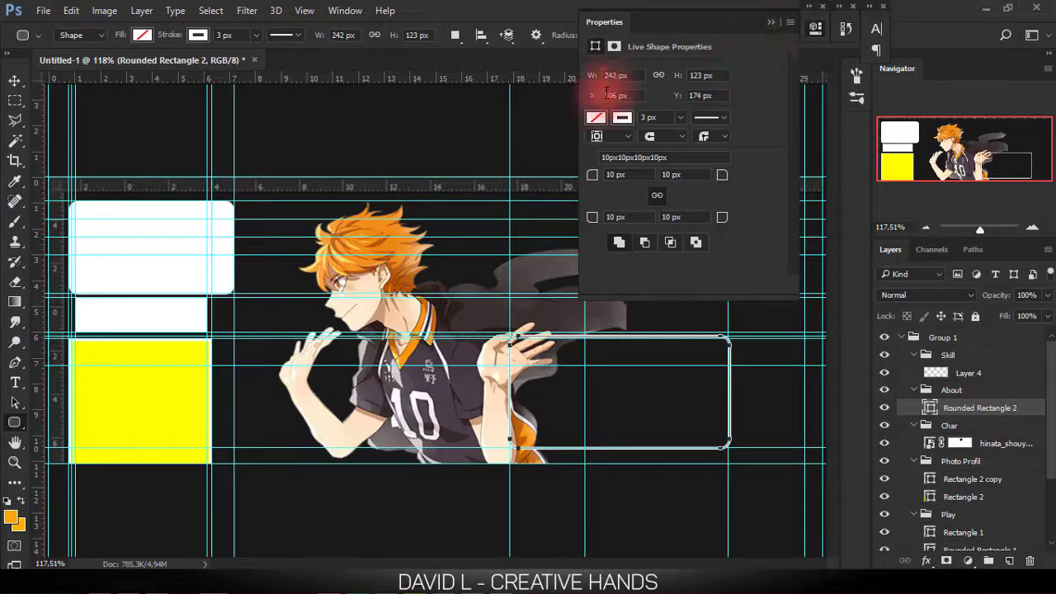
pyautogui.click(595, 117)
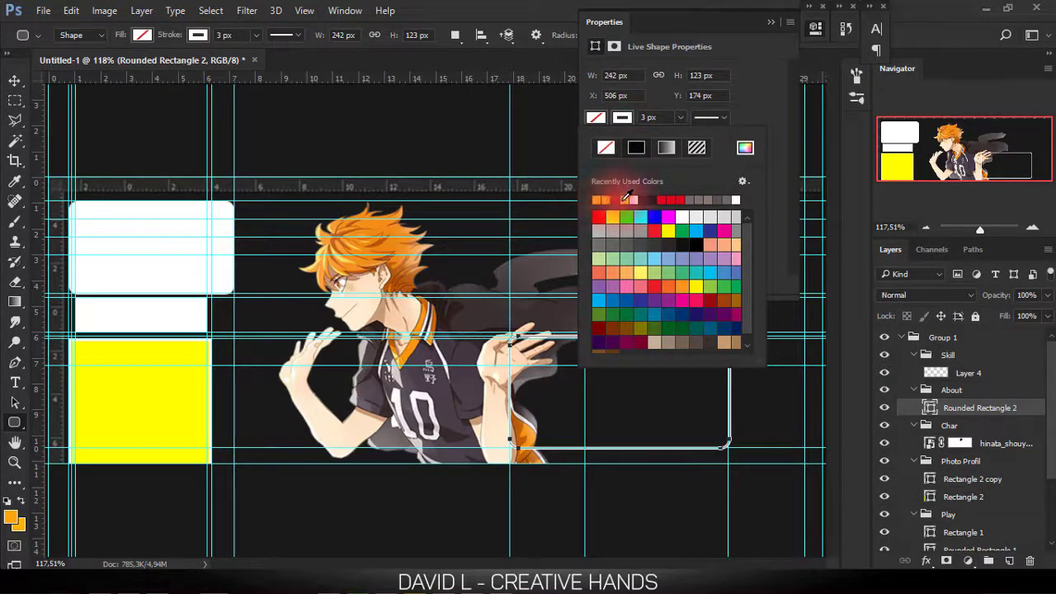
pyautogui.click(603, 152)
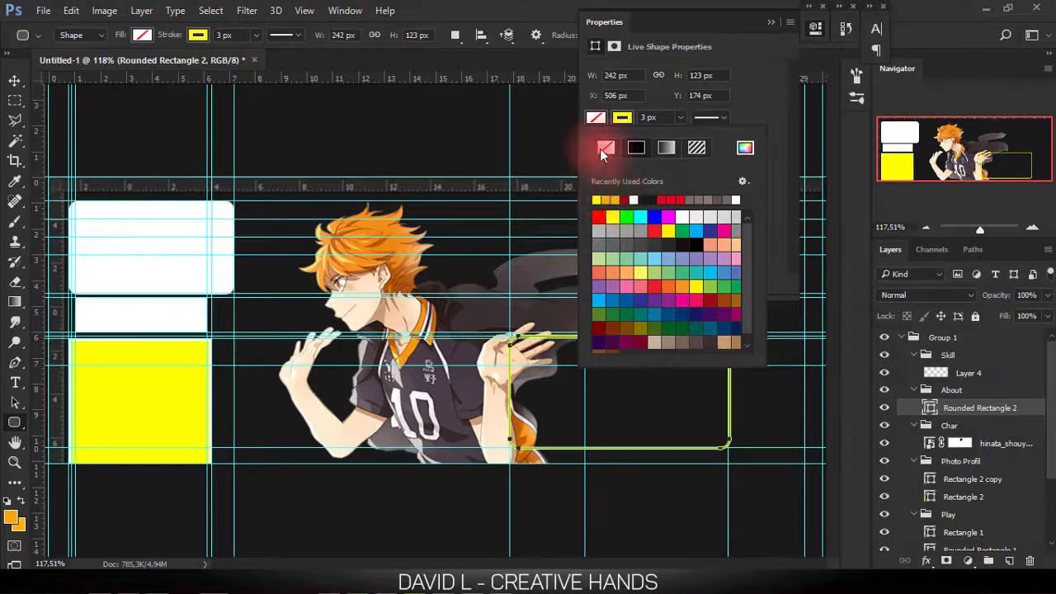
pyautogui.click(382, 132)
pyautogui.click(727, 18)
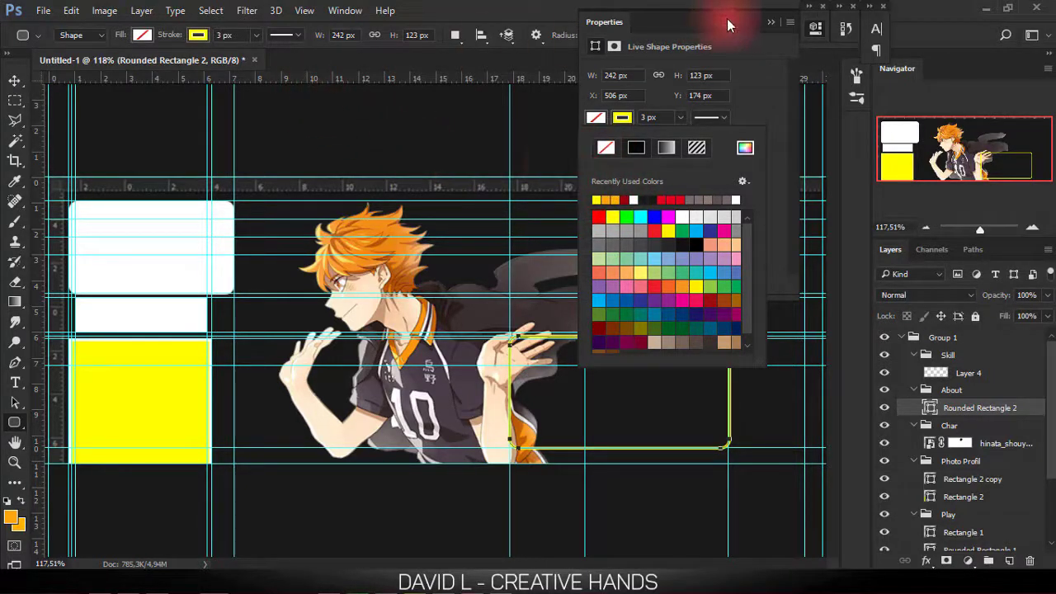
pyautogui.click(698, 118)
pyautogui.click(596, 117)
pyautogui.click(604, 147)
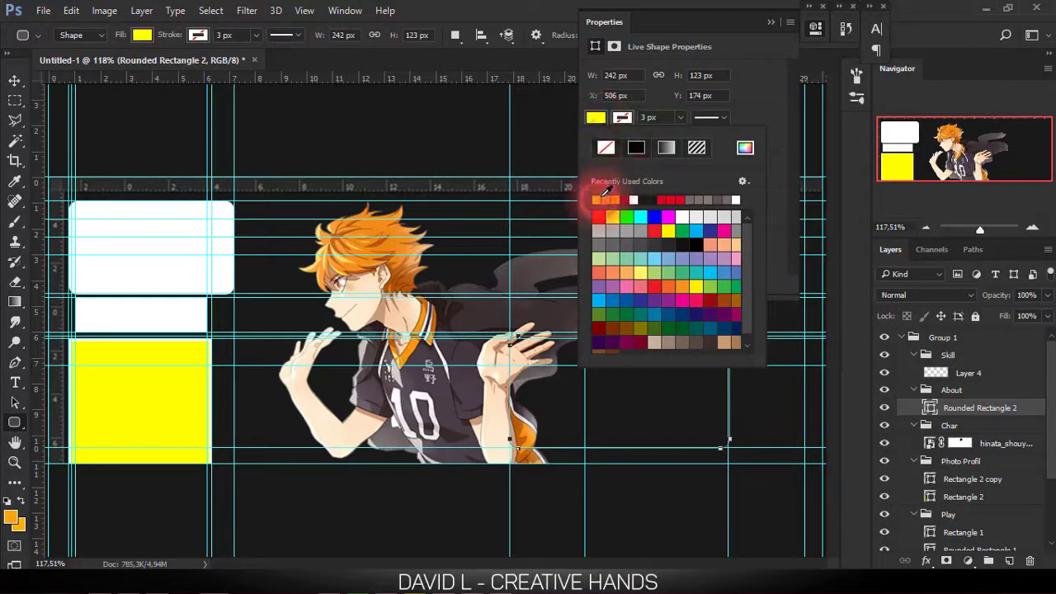
pyautogui.click(773, 24)
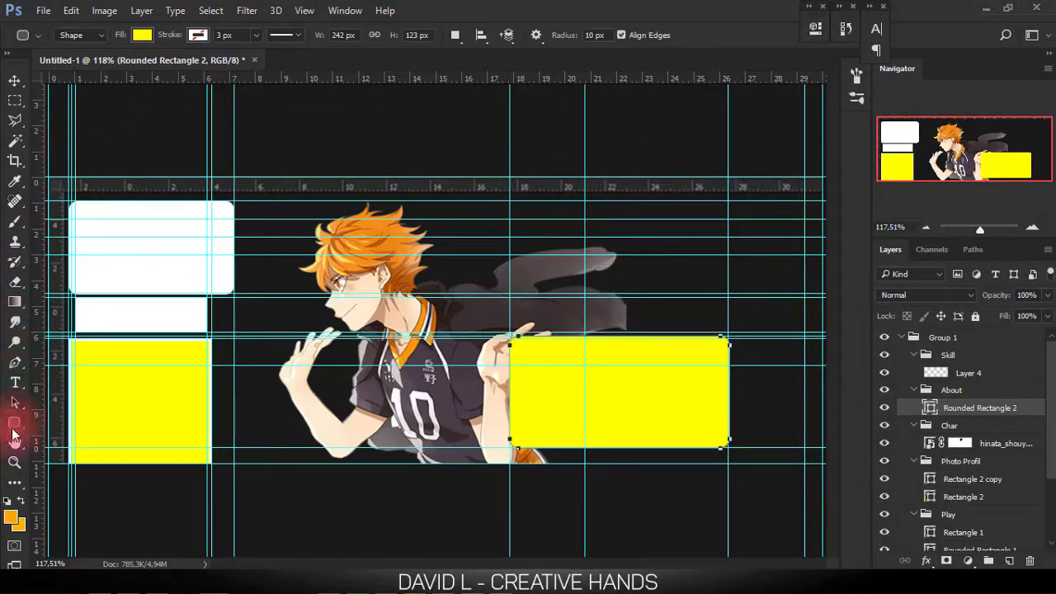
pyautogui.rightClick(10, 428)
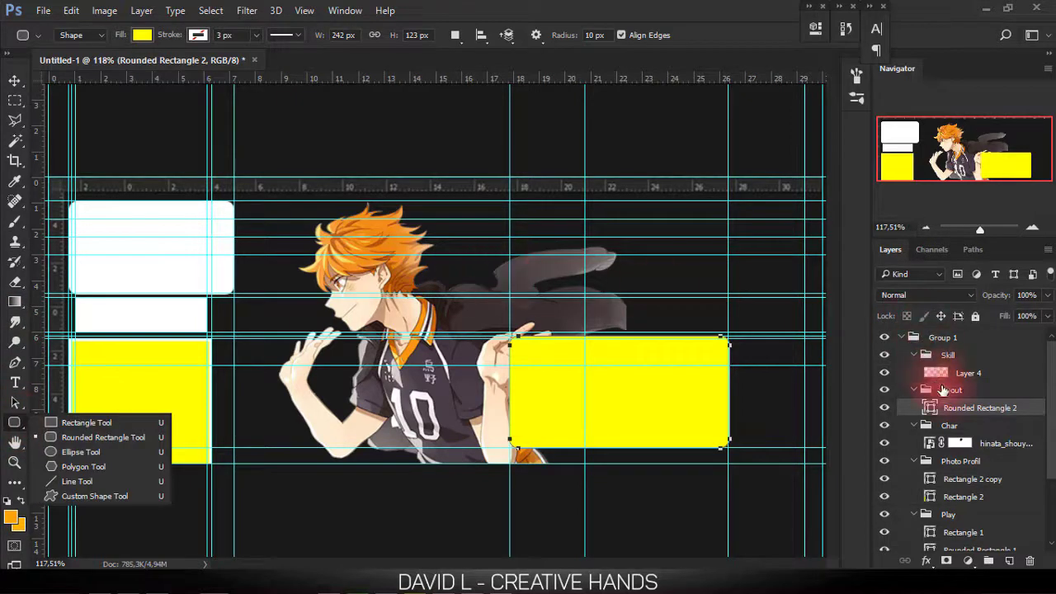
# - Trim the yellow rectangle's sides inward to the guides, making it 240 px wide
pyautogui.click(917, 406)
pyautogui.click(638, 383)
pyautogui.moveTo(638, 383); pyautogui.dragTo(691, 384)
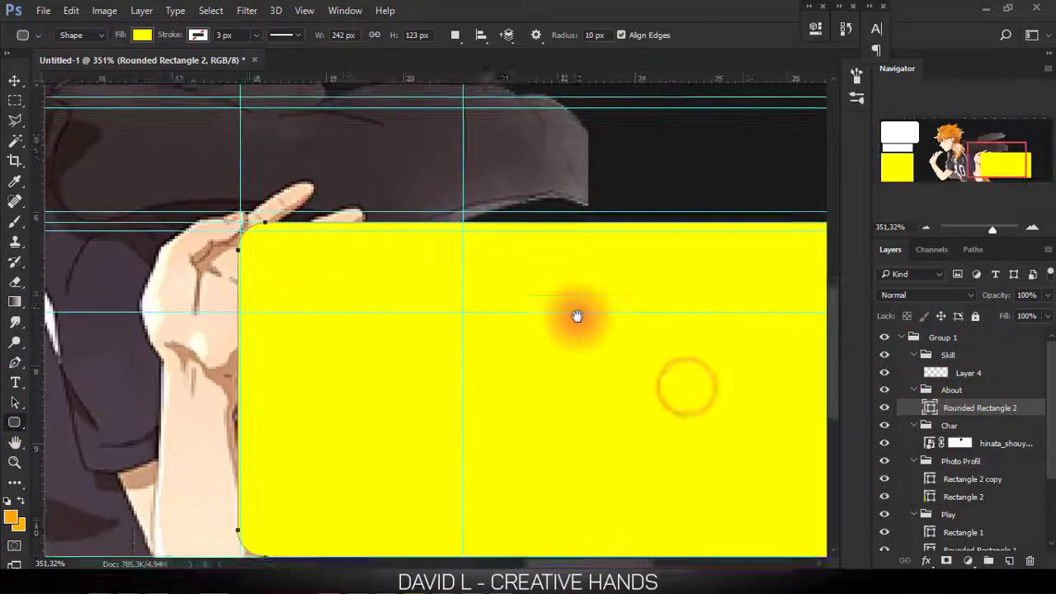
pyautogui.hotkey('ctrl', 't')
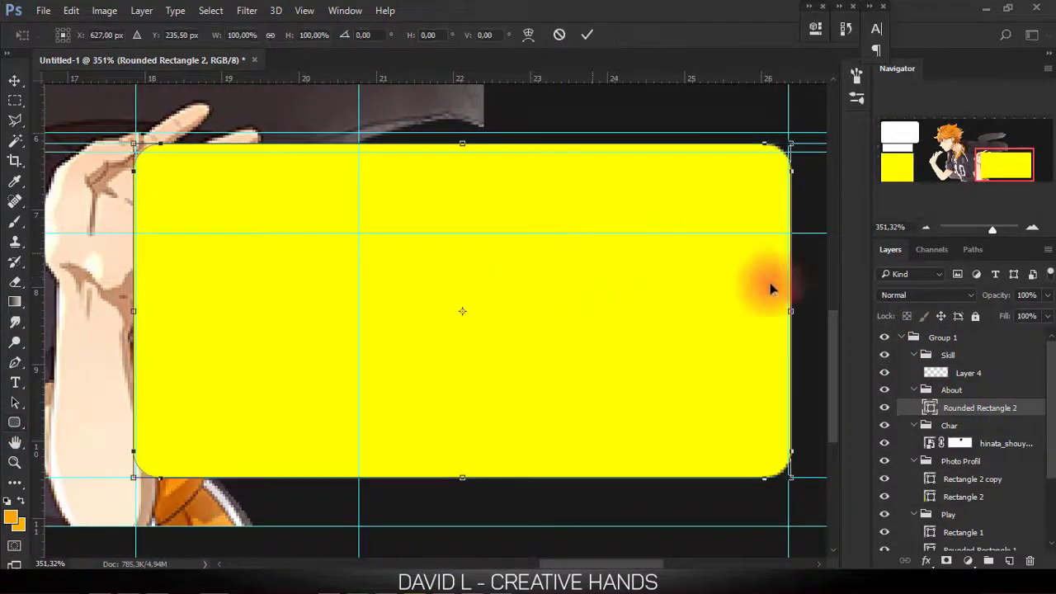
pyautogui.moveTo(792, 316); pyautogui.dragTo(789, 315)
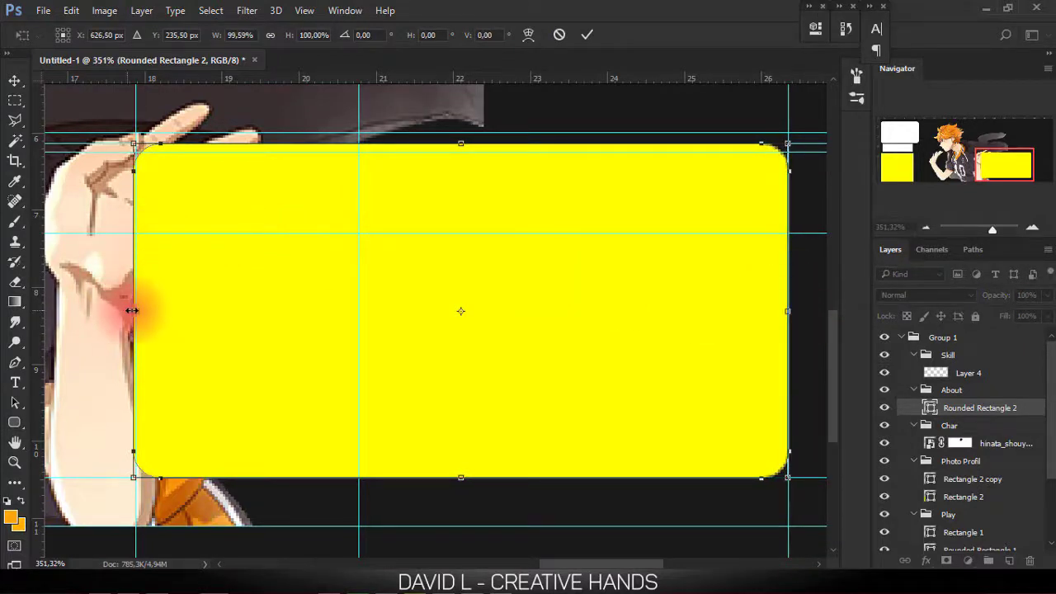
pyautogui.moveTo(133, 311); pyautogui.dragTo(137, 310)
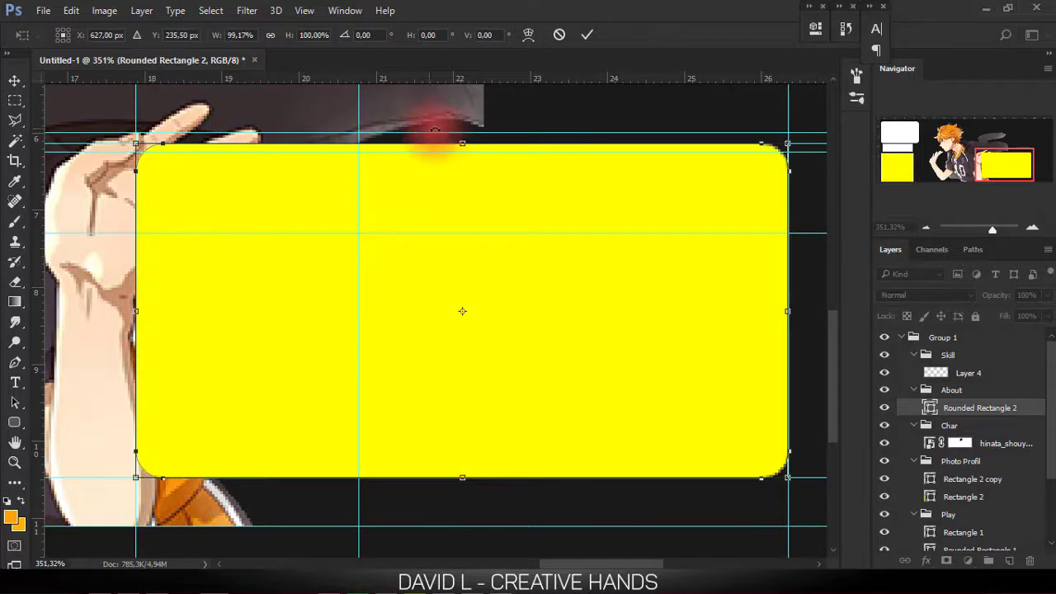
pyautogui.press('Return')
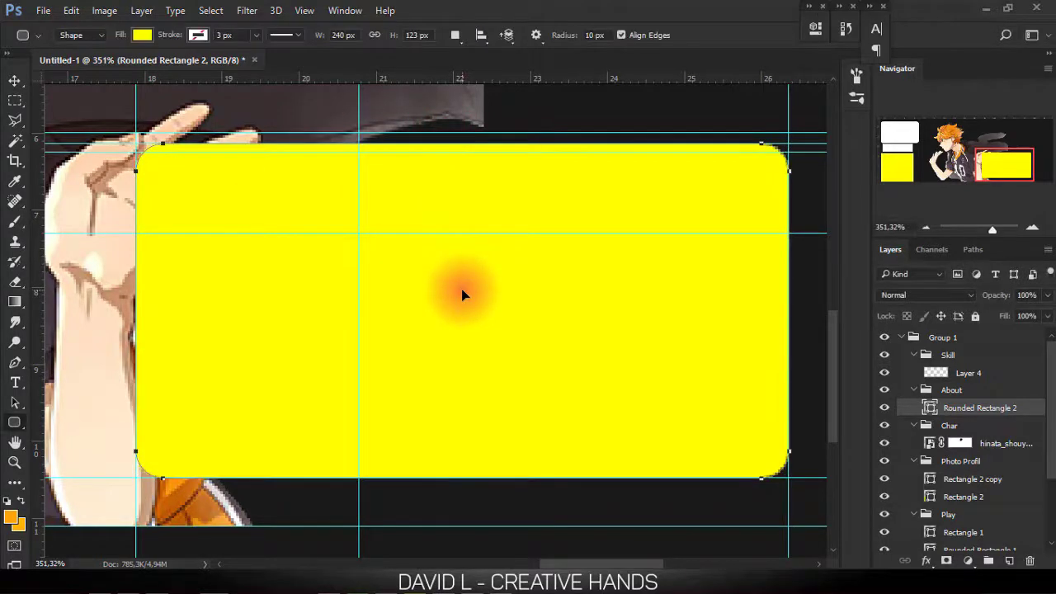
# - Toggle Group 1's visibility to compare the resized panel with the reference
pyautogui.scroll(-2, 526, 275)
pyautogui.scroll(-2, 513, 275)
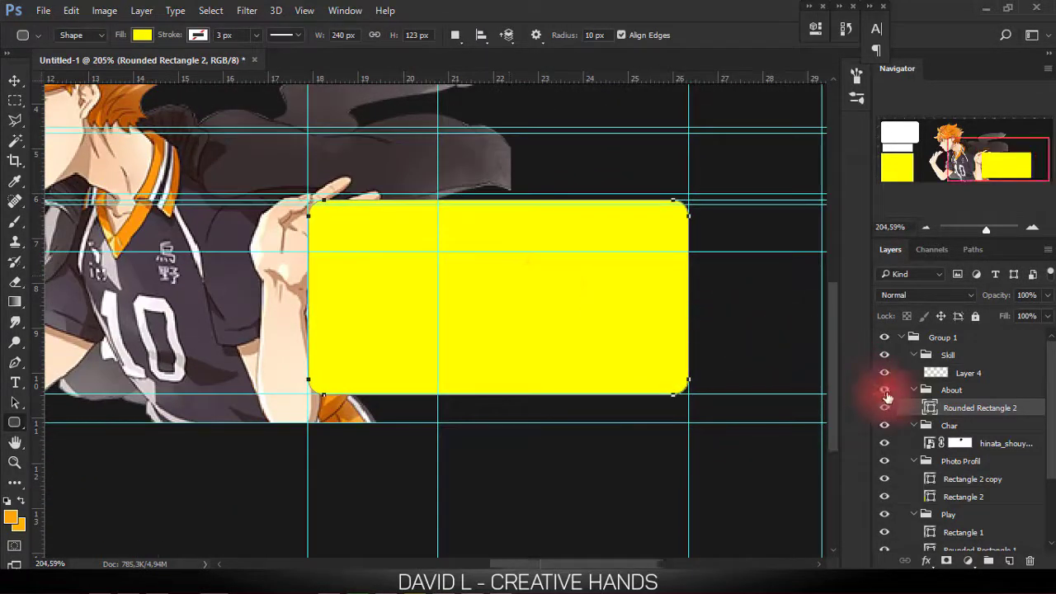
pyautogui.keyDown('alt'); pyautogui.click(886, 339); pyautogui.keyUp('alt')
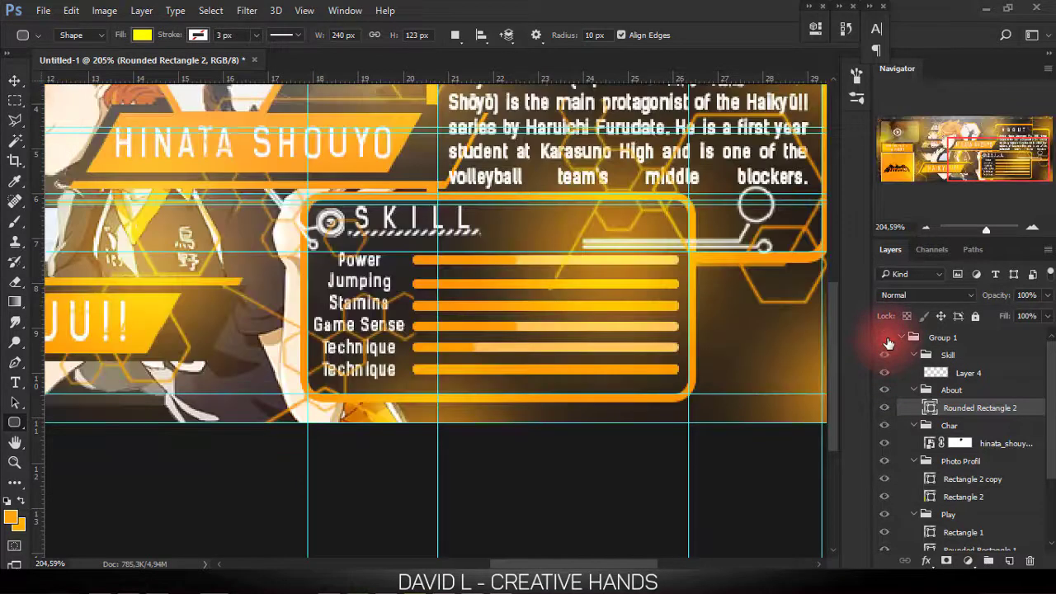
pyautogui.keyDown('alt'); pyautogui.click(886, 339); pyautogui.keyUp('alt')
pyautogui.keyDown('alt'); pyautogui.click(886, 340); pyautogui.keyUp('alt')
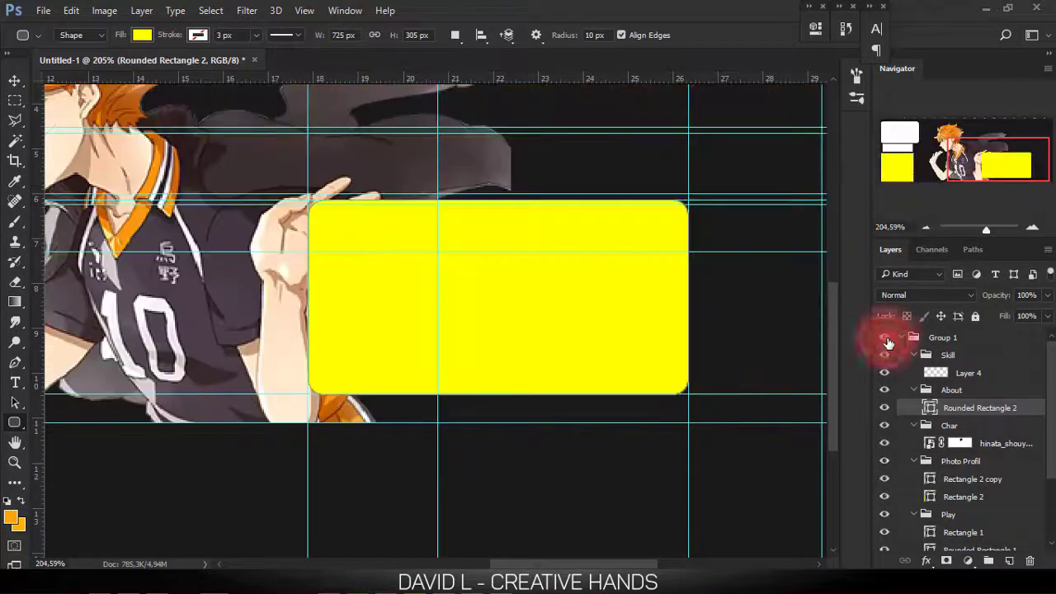
pyautogui.click(996, 409)
# - Duplicate the yellow rectangle and make the copy an unfilled white 5 px outline
pyautogui.hotkey('ctrl', 'j')
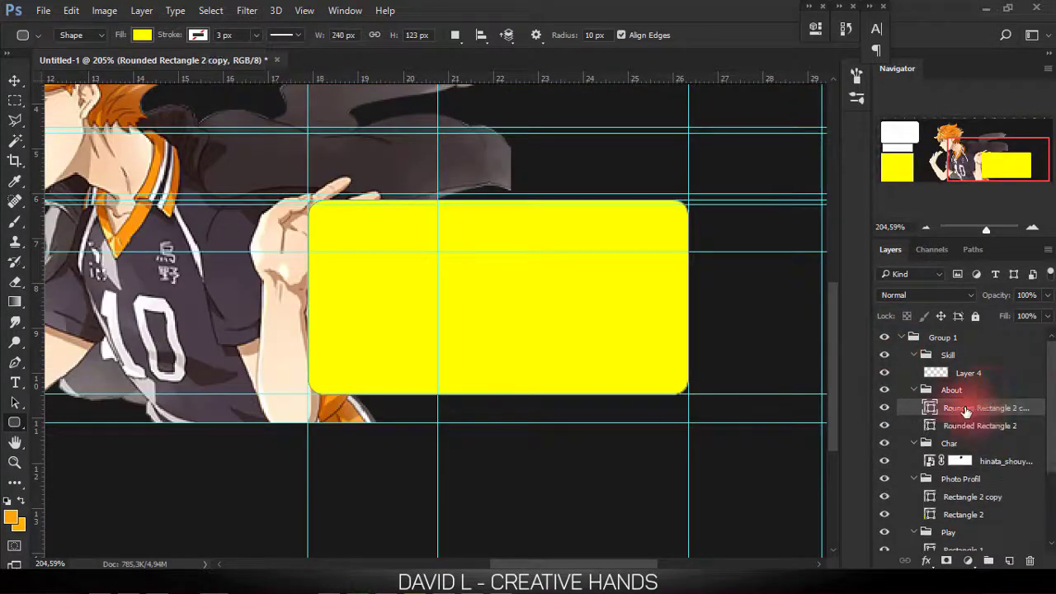
pyautogui.click(142, 35)
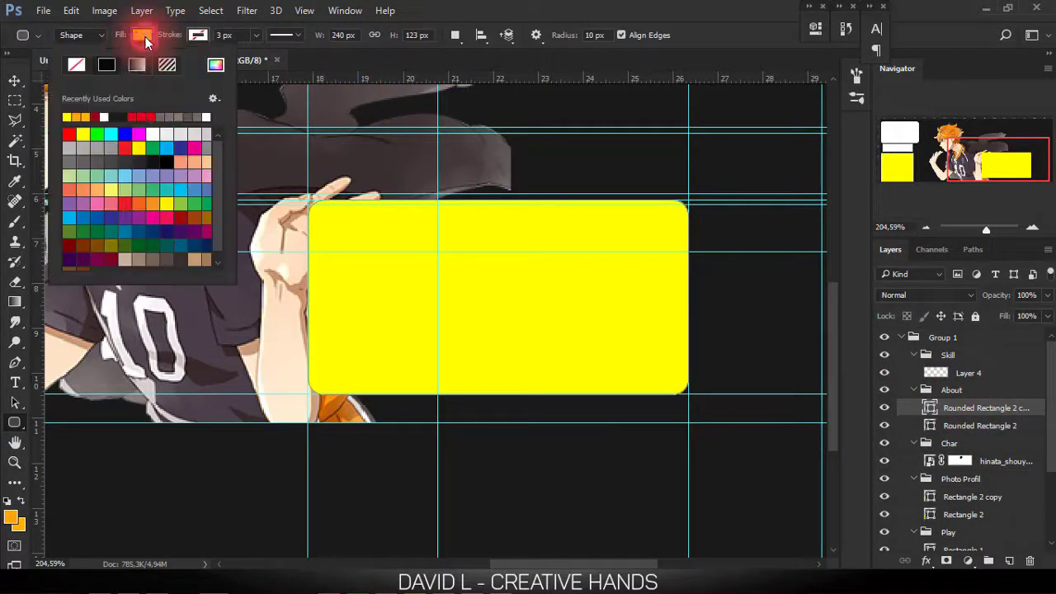
pyautogui.click(76, 64)
pyautogui.click(196, 35)
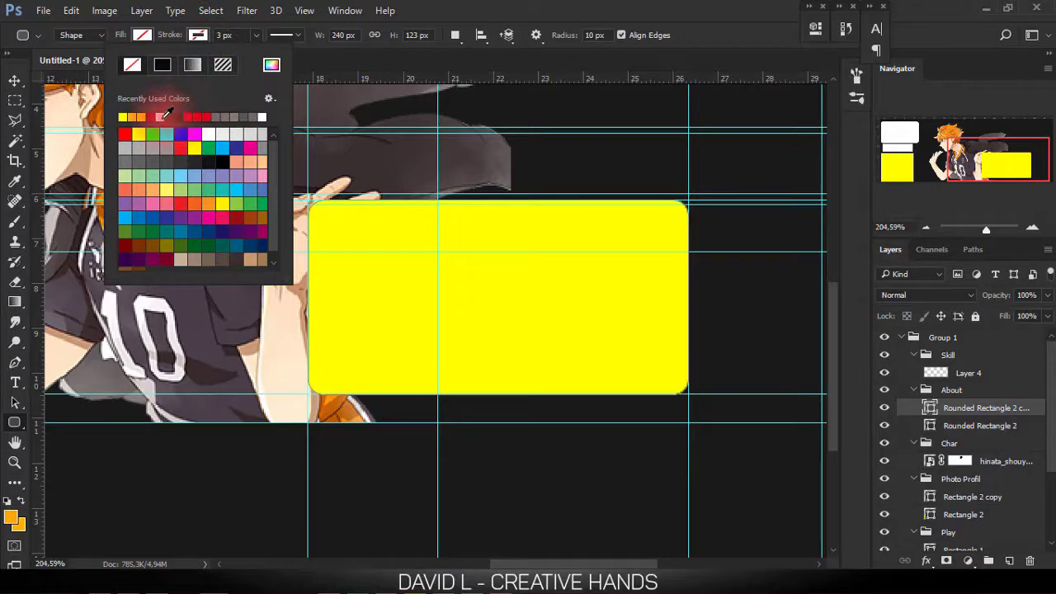
pyautogui.click(162, 117)
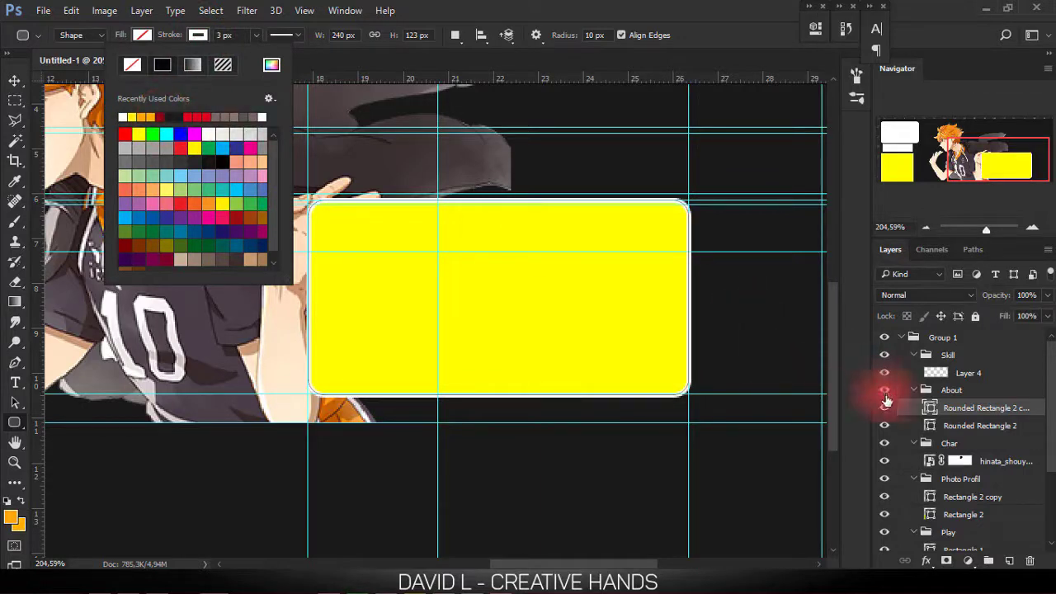
pyautogui.click(889, 340)
pyautogui.click(886, 337)
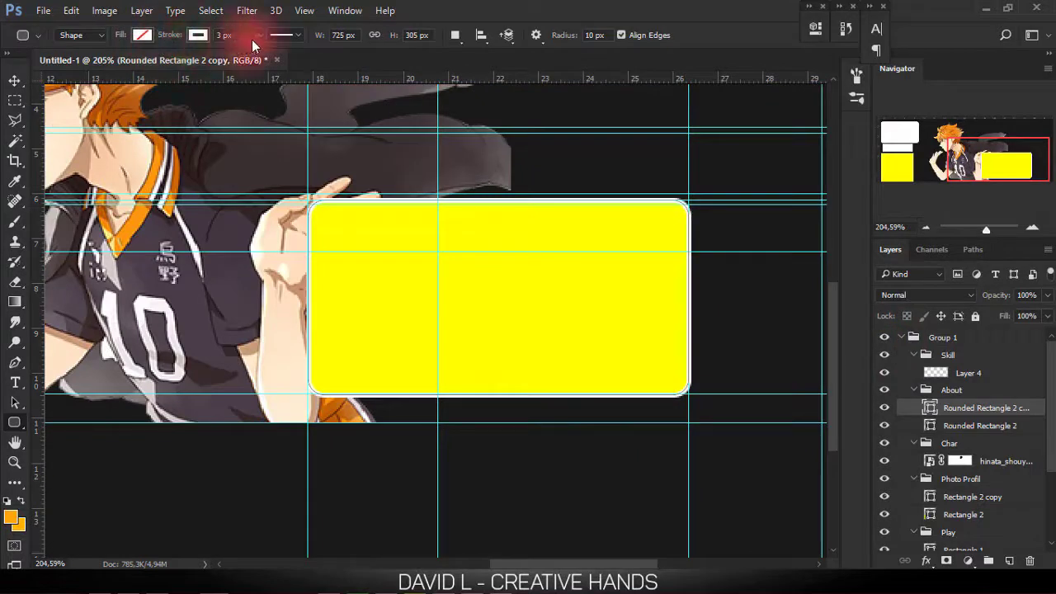
pyautogui.click(224, 35)
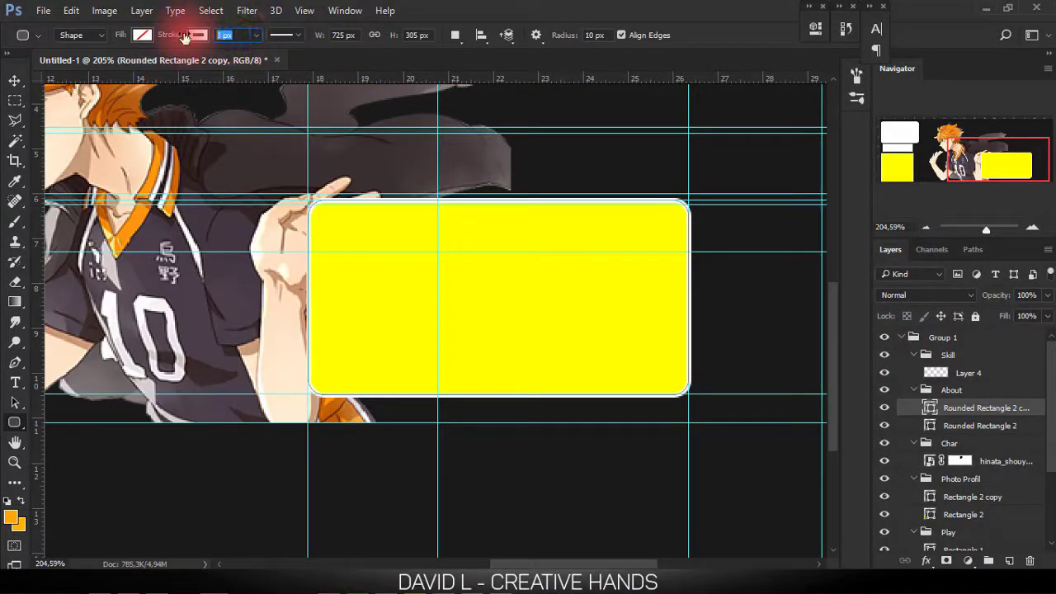
pyautogui.write('5')
pyautogui.press('Return')
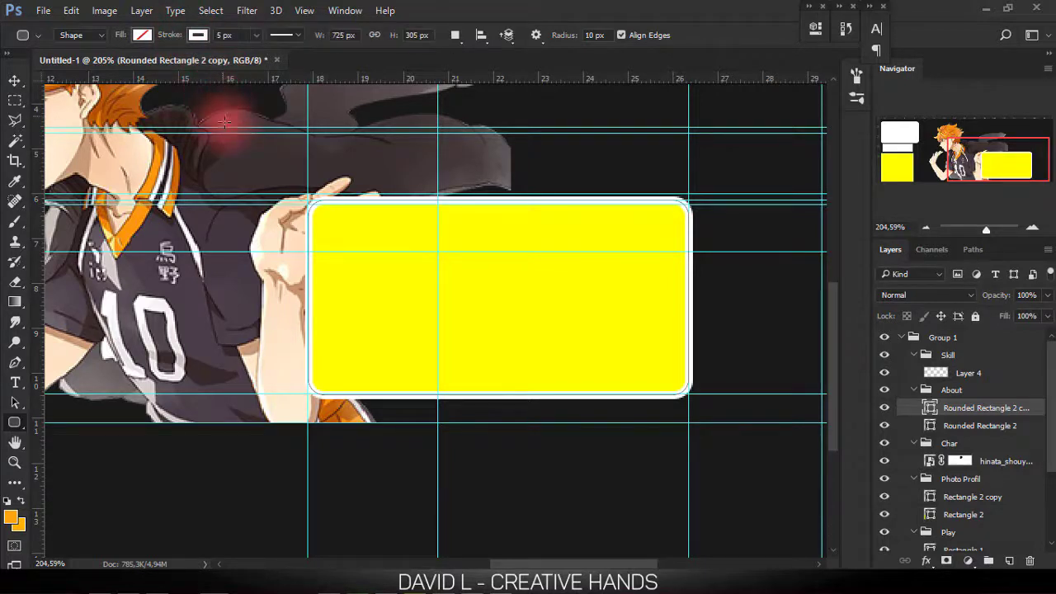
# - Set the outline's stroke alignment to Outside, choosing cap and corner styles
pyautogui.click(276, 39)
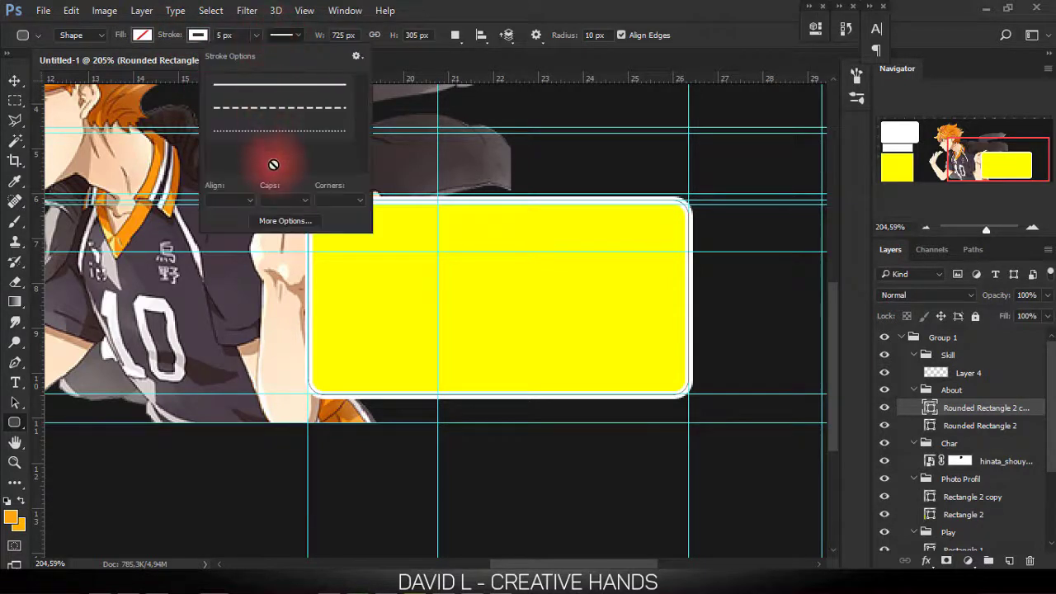
pyautogui.click(281, 202)
pyautogui.click(279, 212)
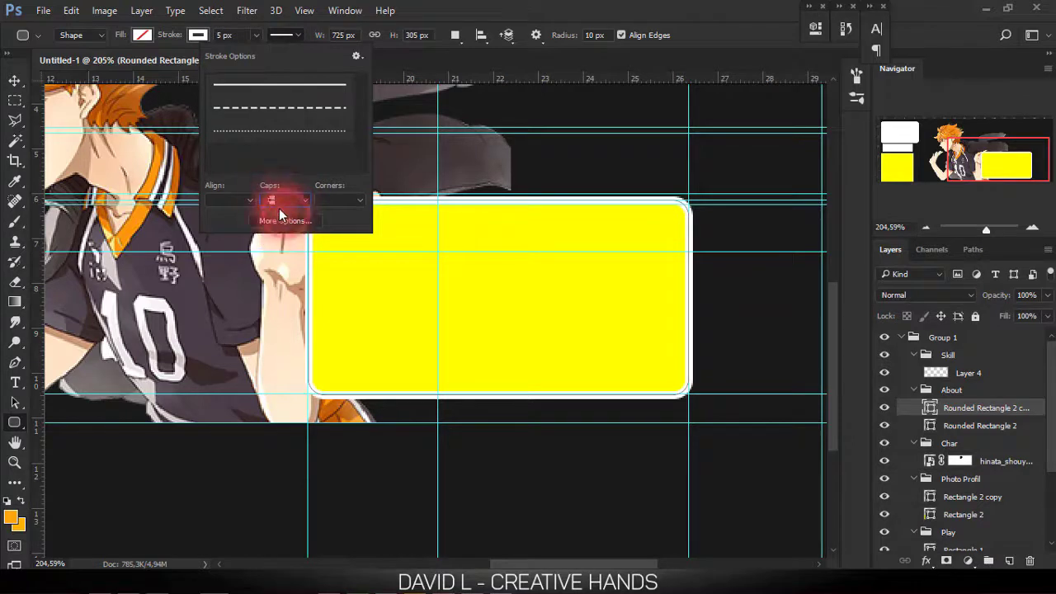
pyautogui.click(248, 200)
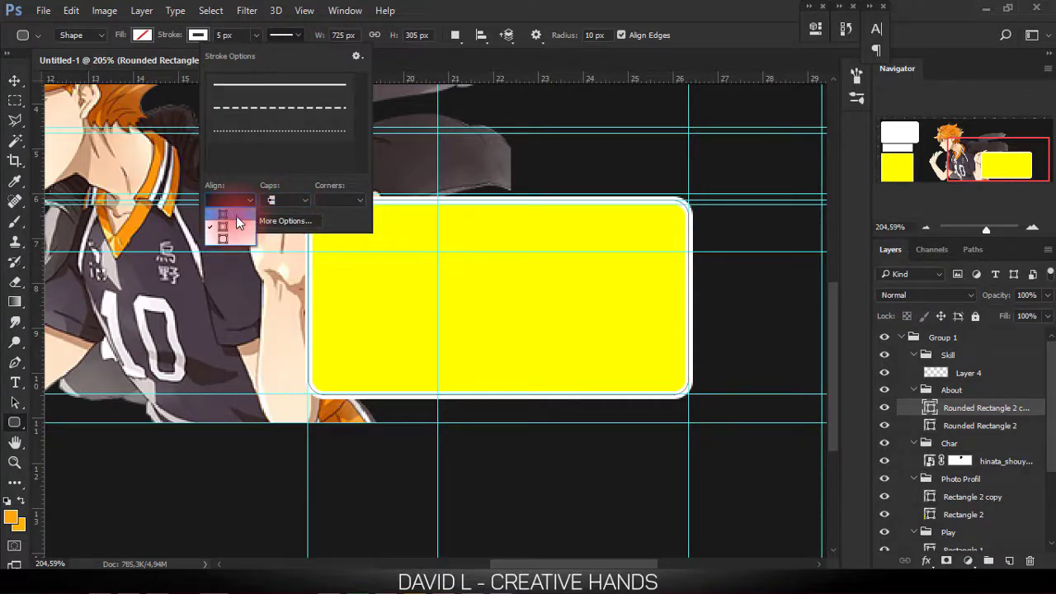
pyautogui.click(237, 239)
pyautogui.click(345, 204)
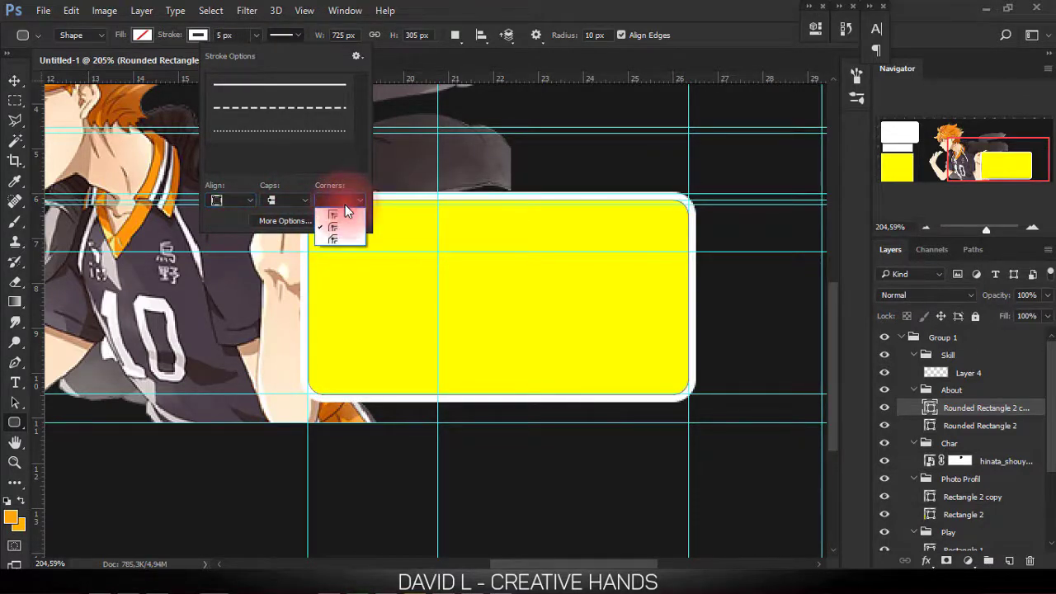
pyautogui.click(345, 204)
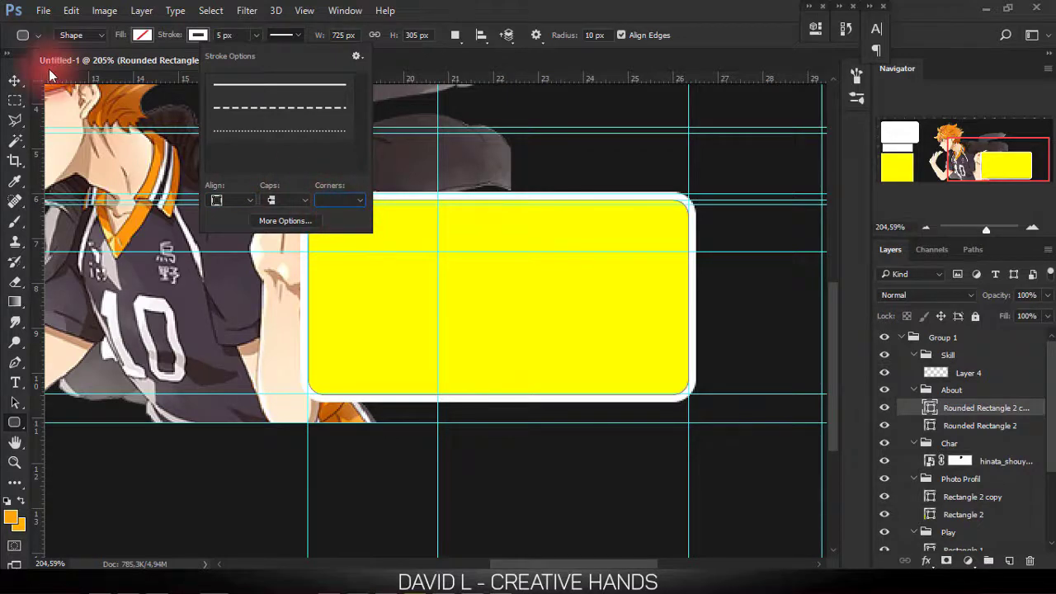
pyautogui.click(14, 80)
# - Fit the banner on screen and compare the work with the reference design
pyautogui.rightClick(416, 163)
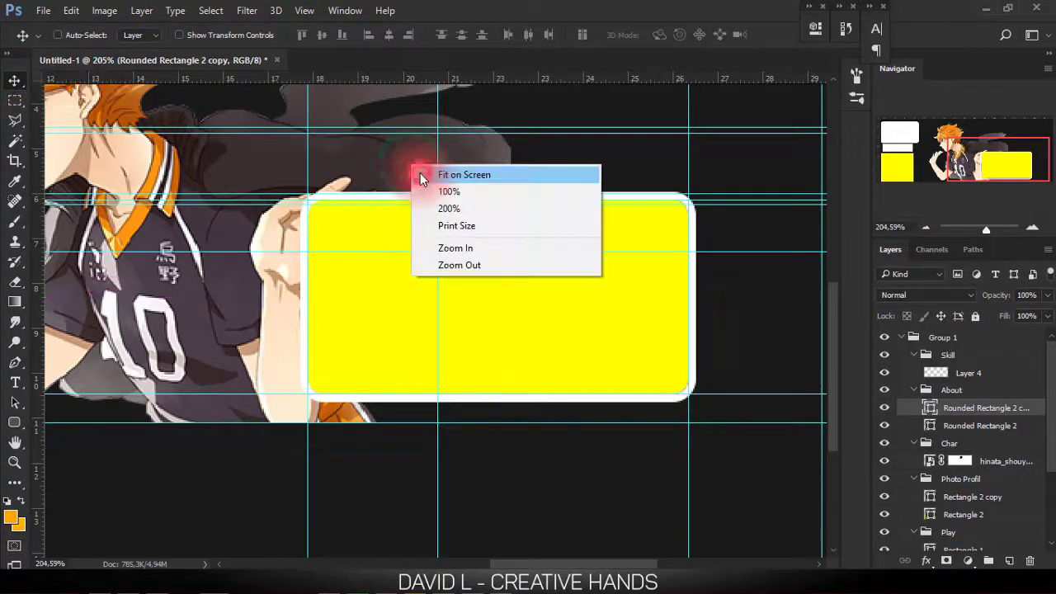
pyautogui.click(433, 173)
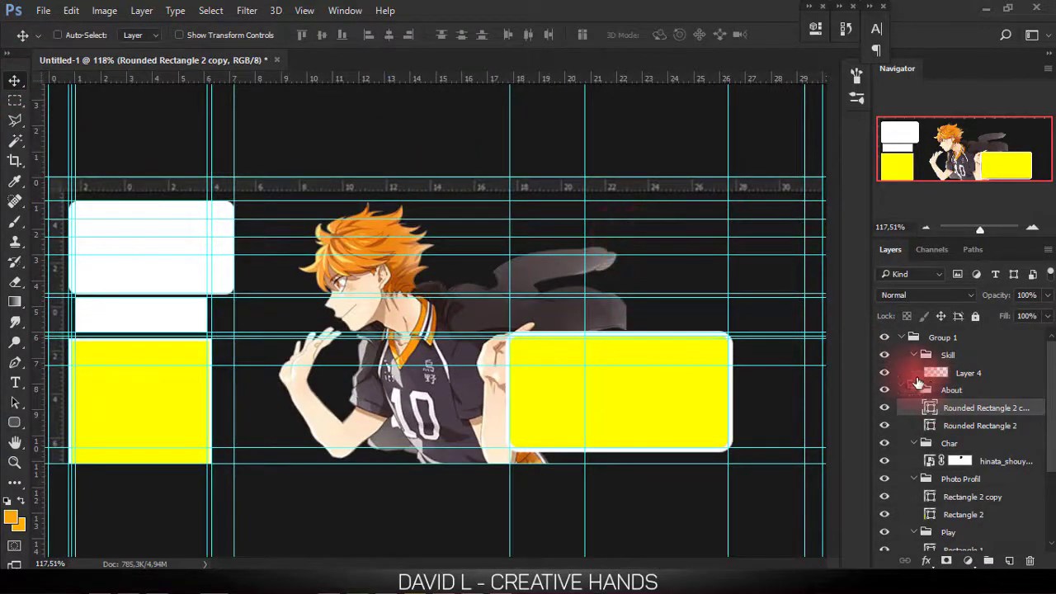
pyautogui.click(886, 342)
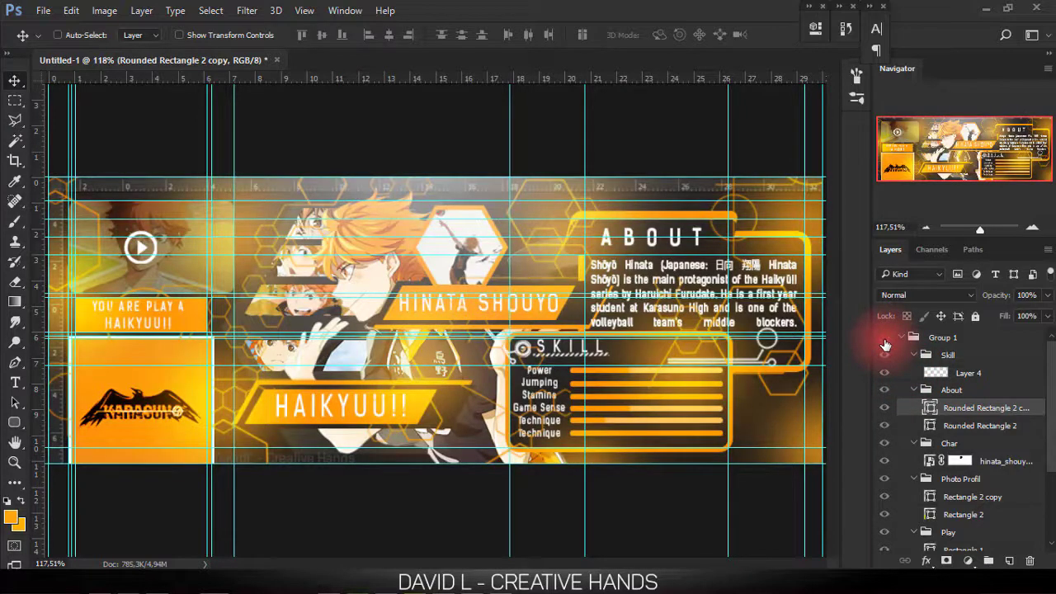
pyautogui.click(884, 337)
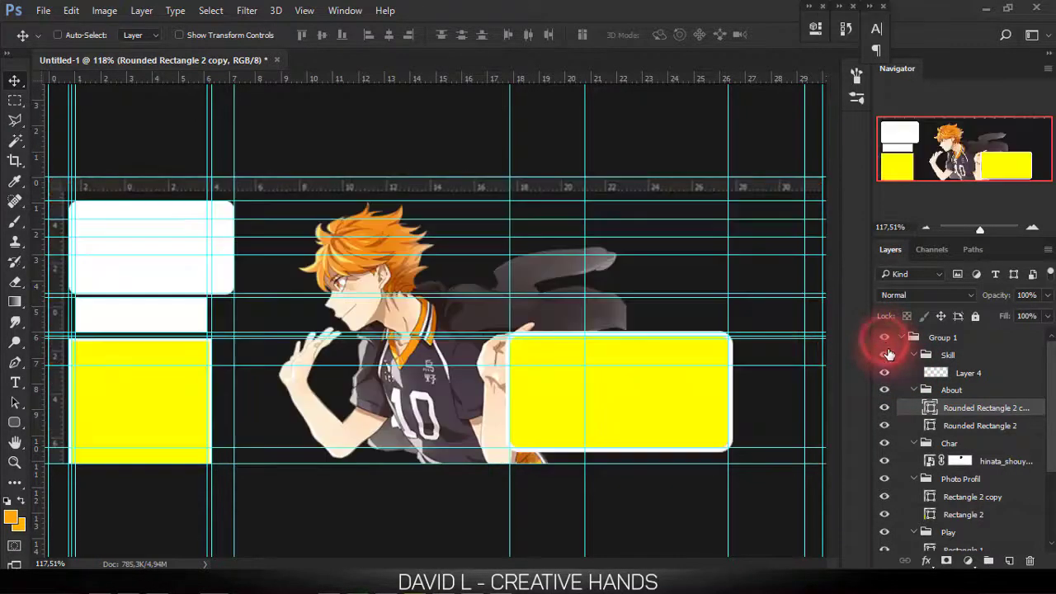
# - Copy both rounded rectangles into the Skill group and delete Layer 4
pyautogui.keyDown('shift'); pyautogui.click(987, 426); pyautogui.keyUp('shift')
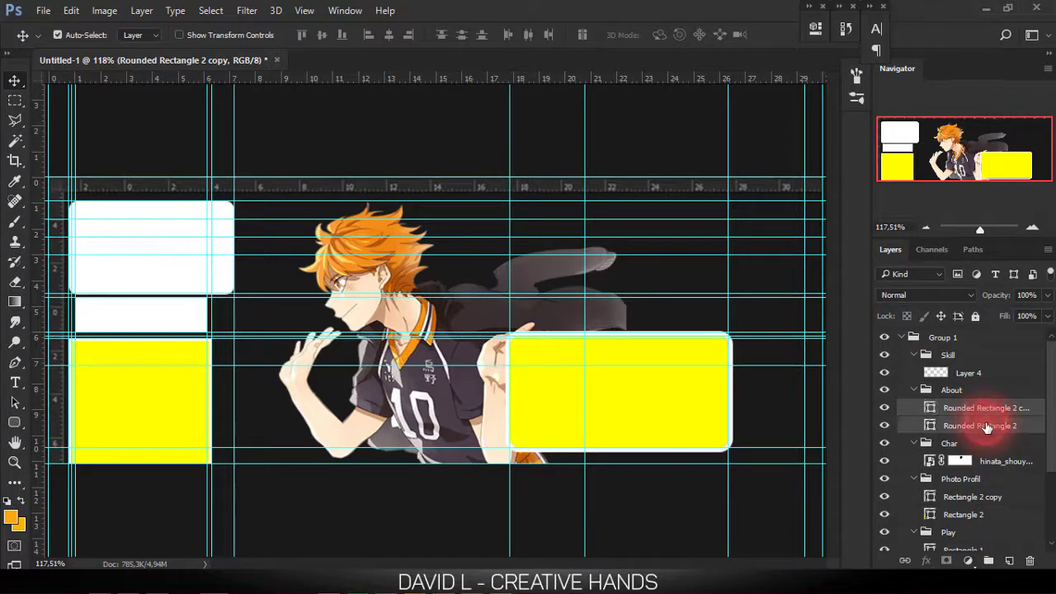
pyautogui.hotkey('ctrl', 'j')
pyautogui.moveTo(980, 423); pyautogui.dragTo(989, 374)
pyautogui.click(972, 408)
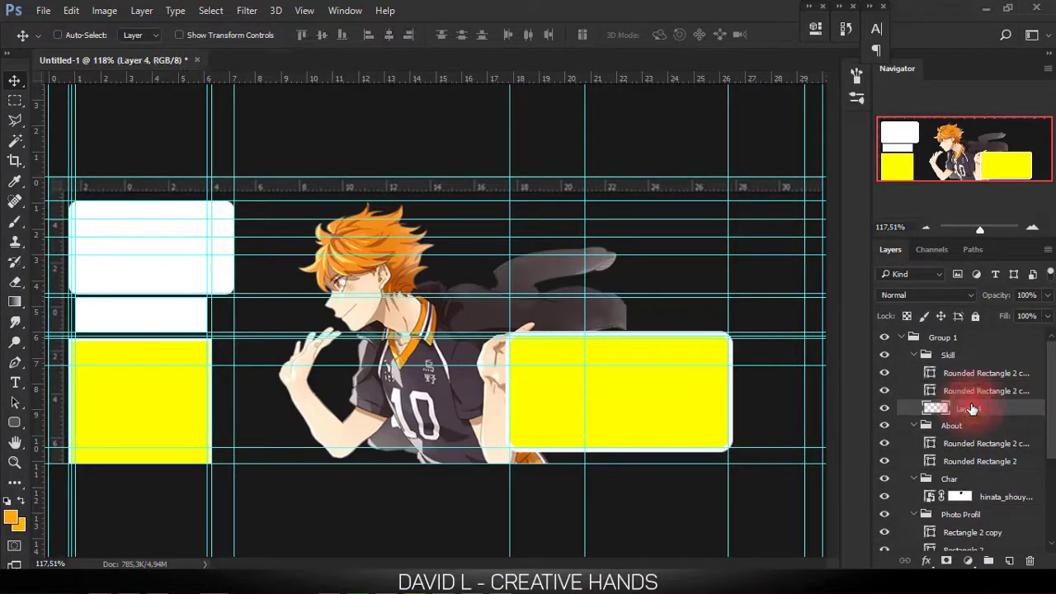
pyautogui.press('Delete')
# - Move the About panel pair up to the upper right of the banner
pyautogui.keyDown('ctrl'); pyautogui.click(983, 376); pyautogui.keyUp('ctrl')
pyautogui.hotkey('ctrl', 't')
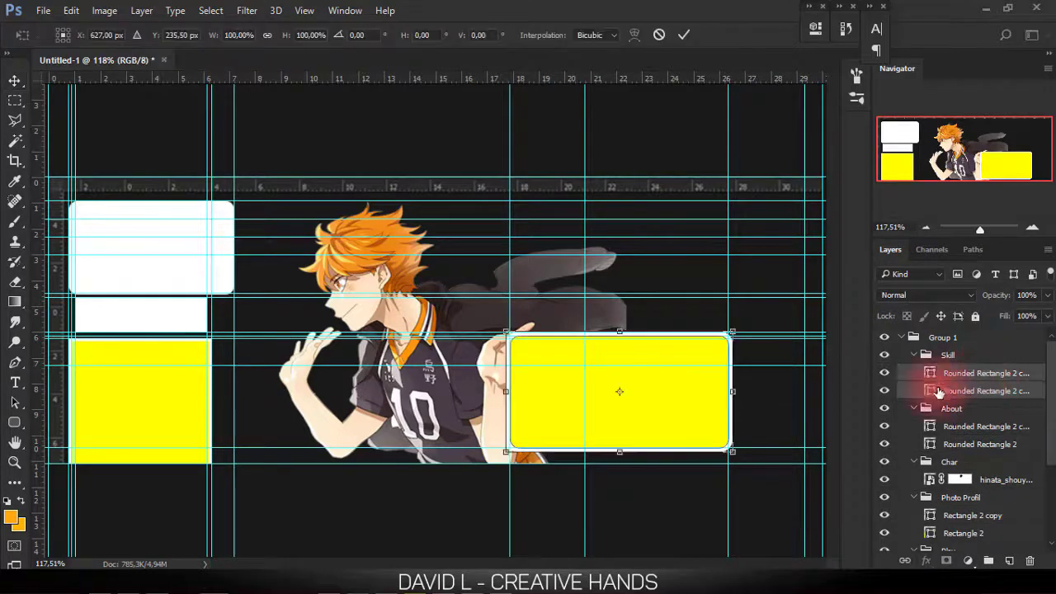
pyautogui.moveTo(670, 399); pyautogui.dragTo(740, 291)
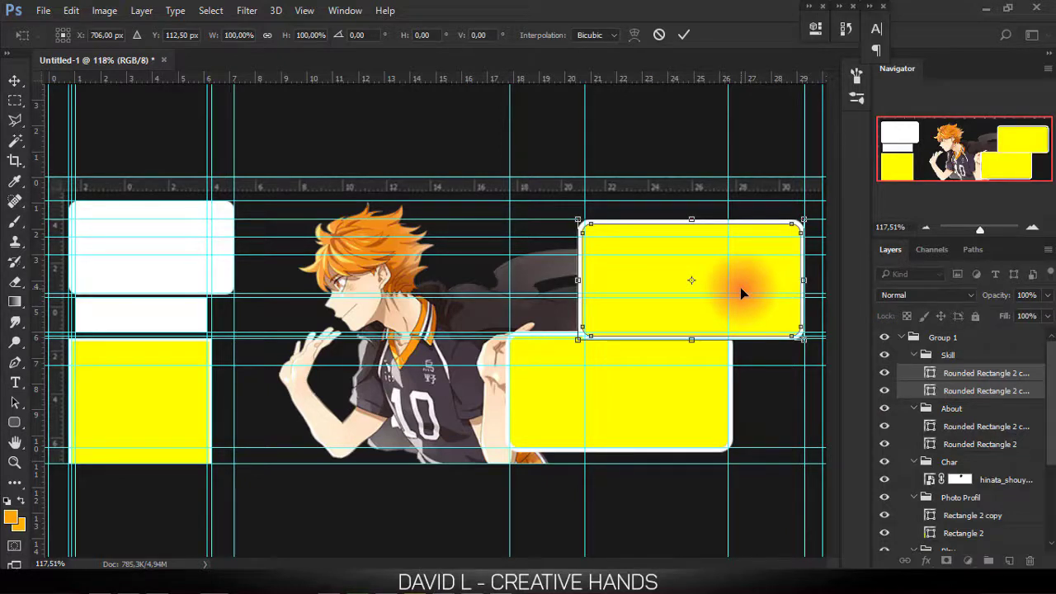
pyautogui.press('Return')
pyautogui.hotkey('ctrl', 'z')
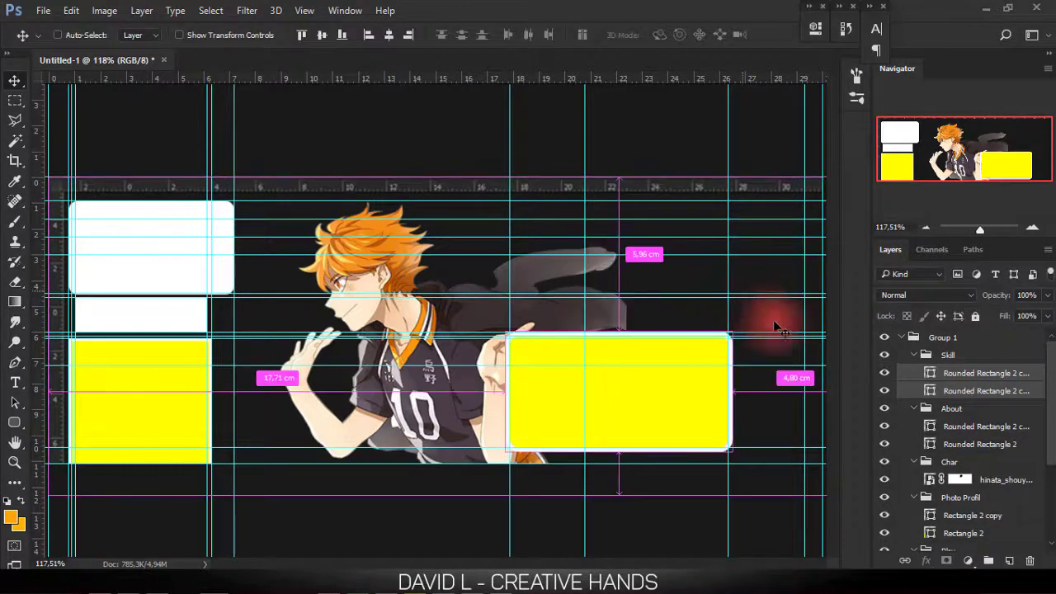
pyautogui.click(978, 428)
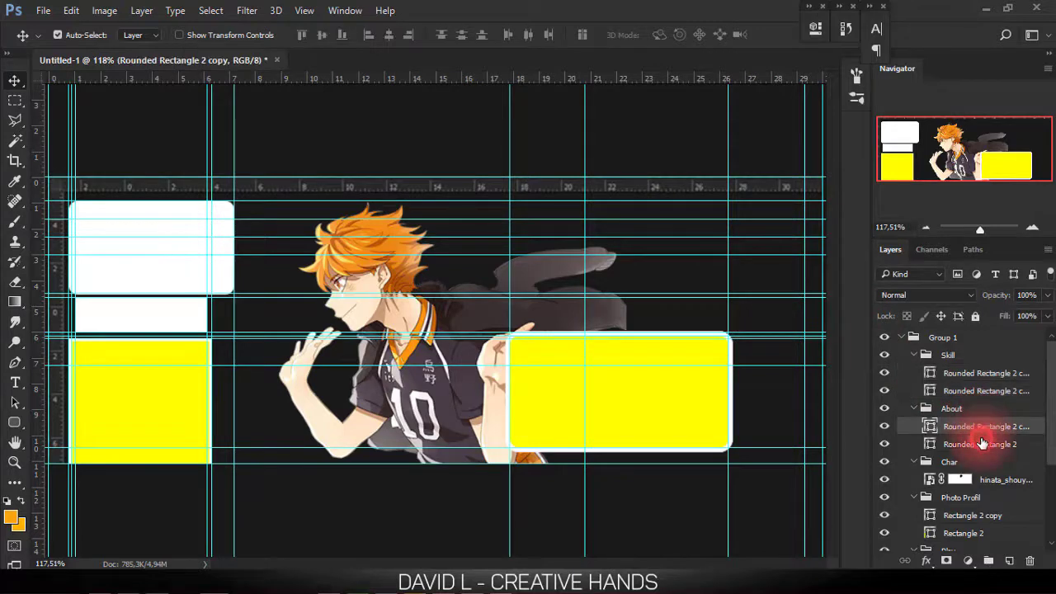
pyautogui.moveTo(665, 424); pyautogui.dragTo(738, 315)
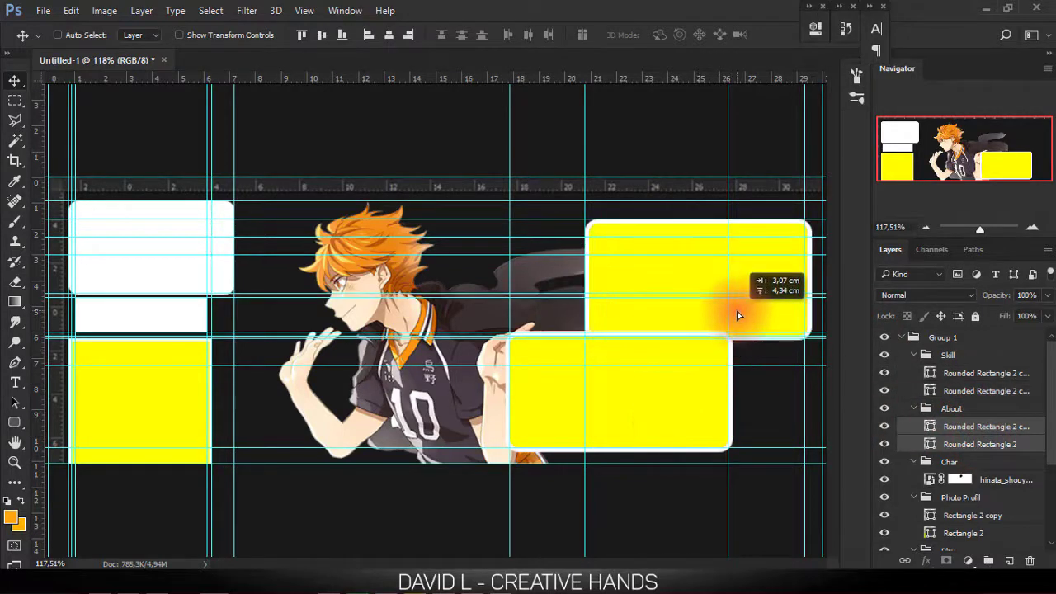
pyautogui.click(886, 338)
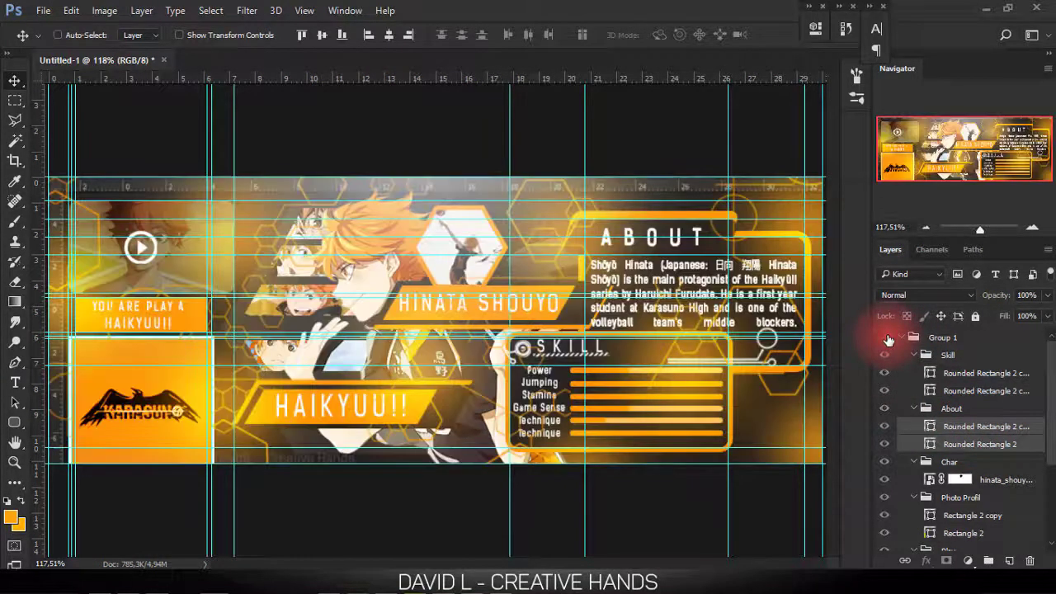
pyautogui.click(886, 338)
pyautogui.moveTo(778, 283)
pyautogui.mouseDown()
pyautogui.moveTo(775, 299)
pyautogui.moveTo(712, 302)
pyautogui.mouseUp()
# - Nudge the upper yellow panel so it snaps onto the guide
pyautogui.scroll(5, 778, 295)
pyautogui.hotkey('ctrl', 't')
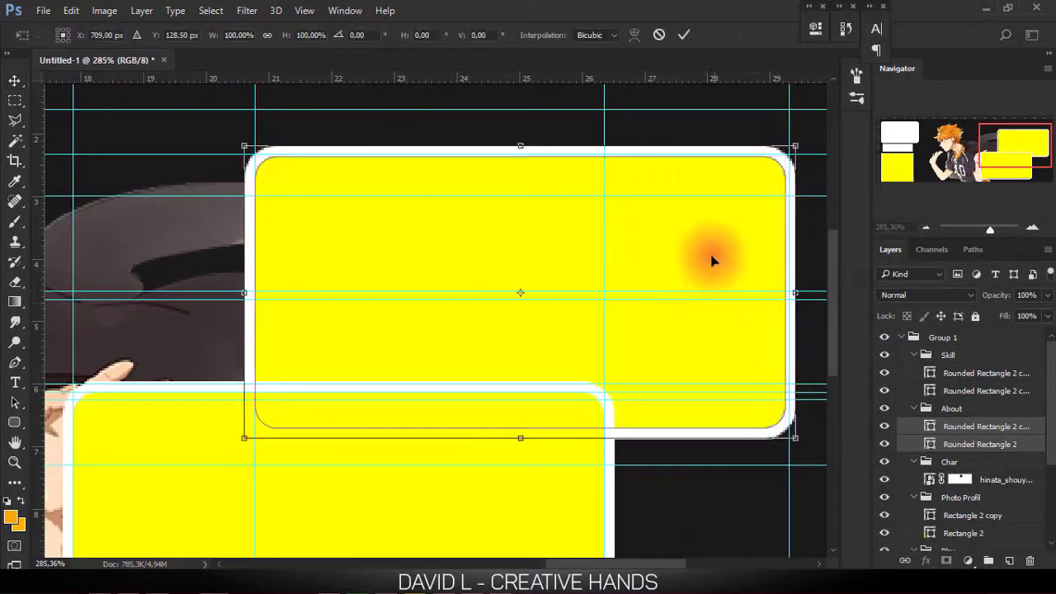
pyautogui.moveTo(705, 258); pyautogui.dragTo(706, 265)
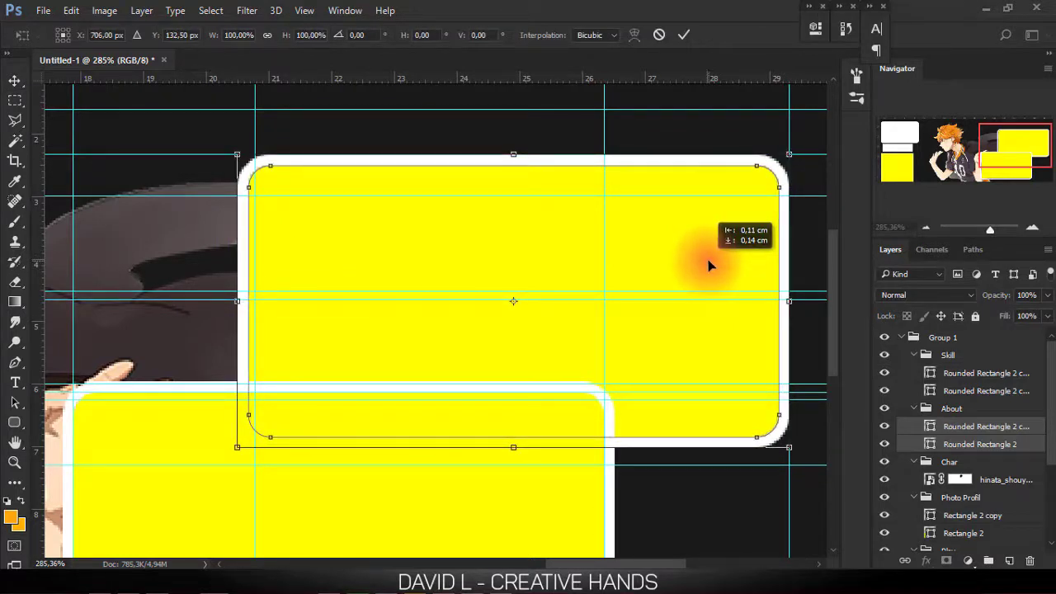
pyautogui.moveTo(708, 265)
pyautogui.mouseDown()
pyautogui.moveTo(719, 264)
pyautogui.moveTo(705, 260)
pyautogui.mouseUp()
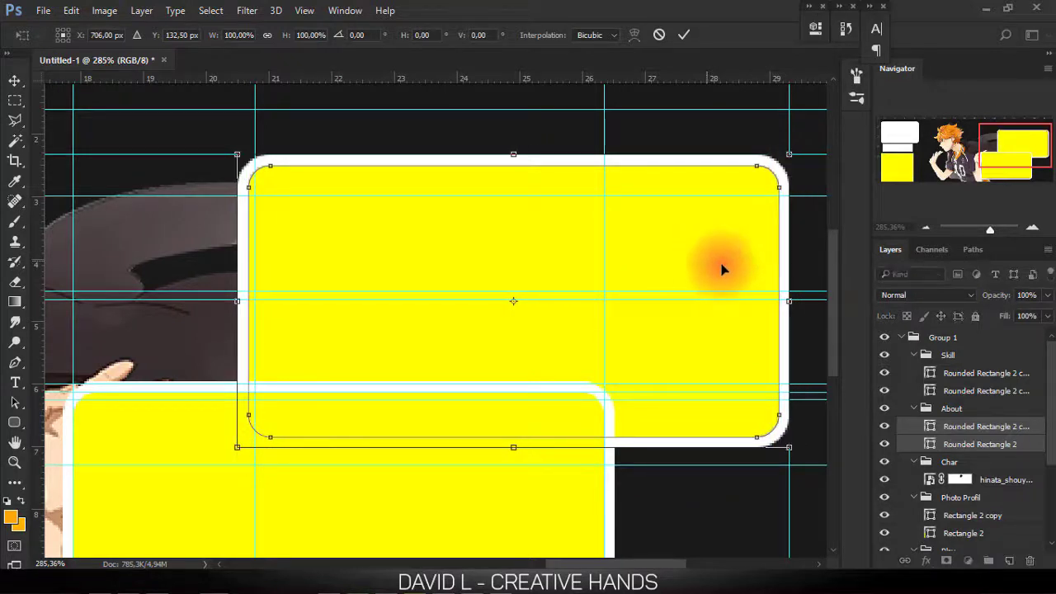
pyautogui.press('Return')
# - Delete the white outline copy in About and shift the yellow panel slightly up-right
pyautogui.click(973, 445)
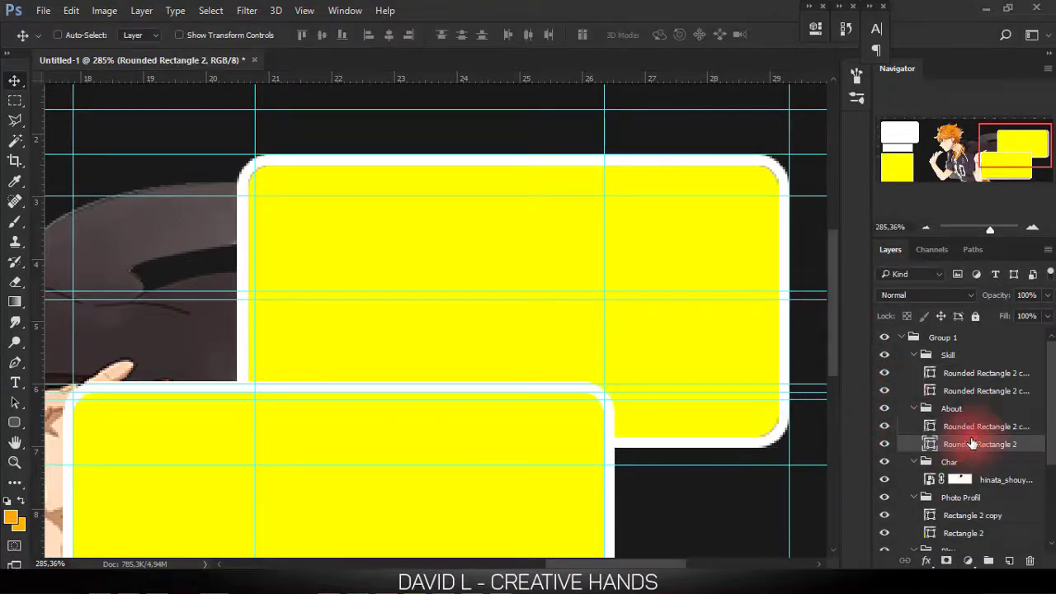
pyautogui.click(971, 426)
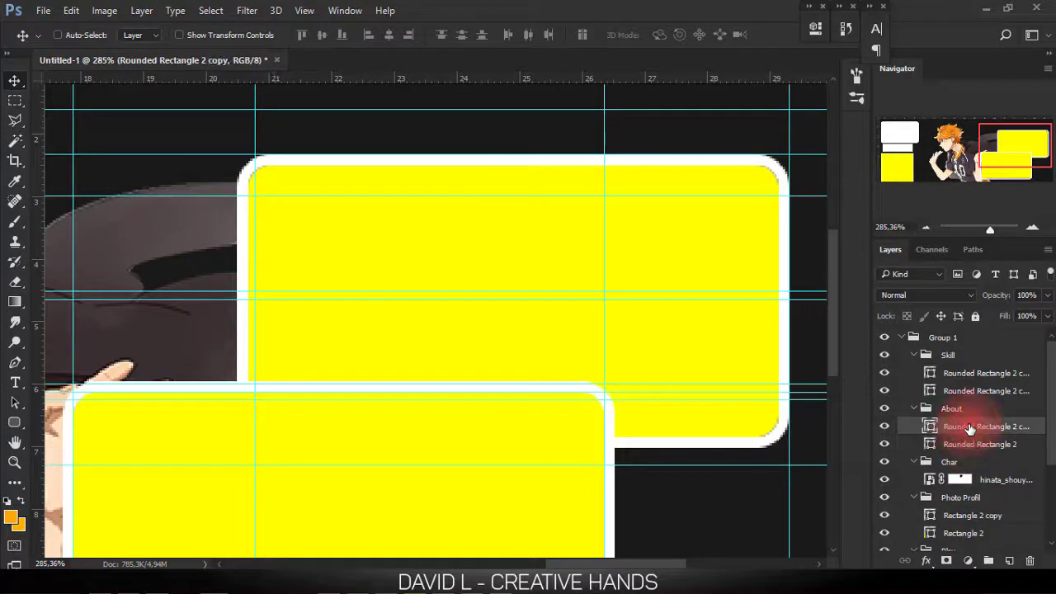
pyautogui.press('Delete')
pyautogui.moveTo(689, 334)
pyautogui.mouseDown()
pyautogui.moveTo(700, 334)
pyautogui.moveTo(693, 323)
pyautogui.mouseUp()
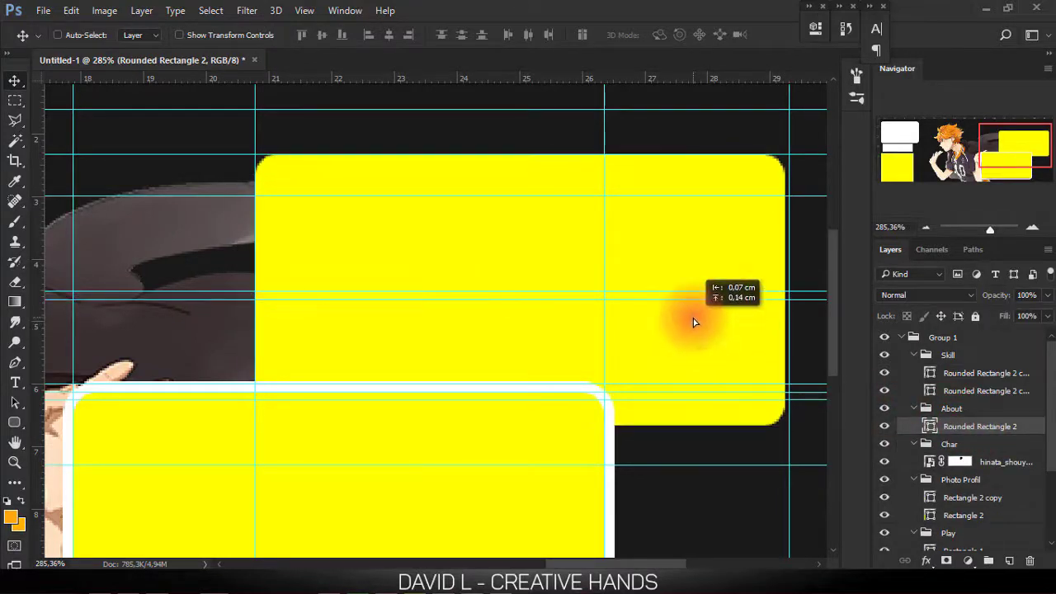
# - Widen the yellow panel to the right guide and stretch it to about 4.97 cm tall
pyautogui.hotkey('ctrl', 't')
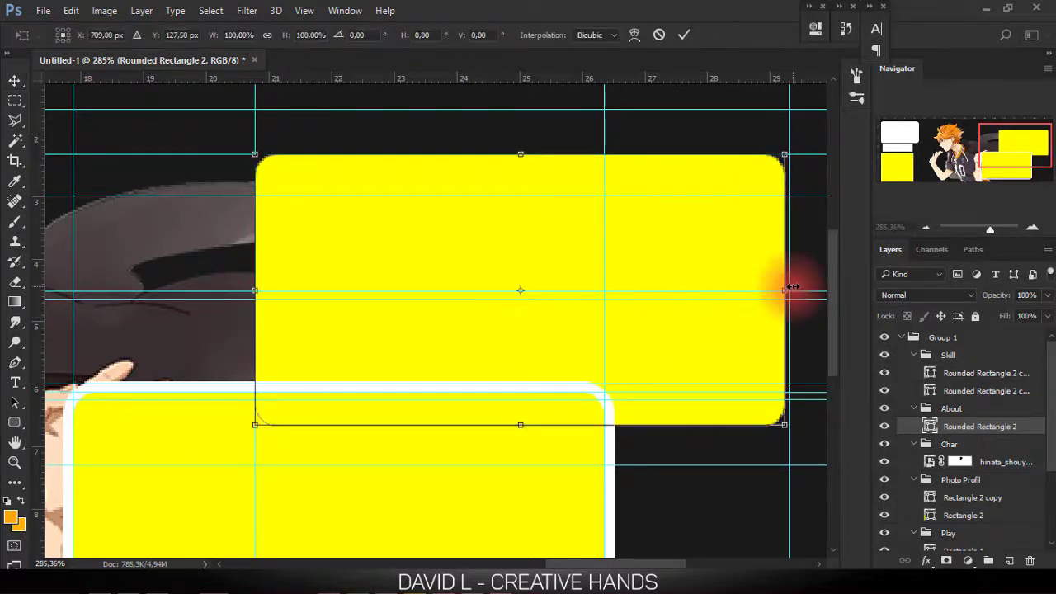
pyautogui.moveTo(789, 288); pyautogui.dragTo(791, 288)
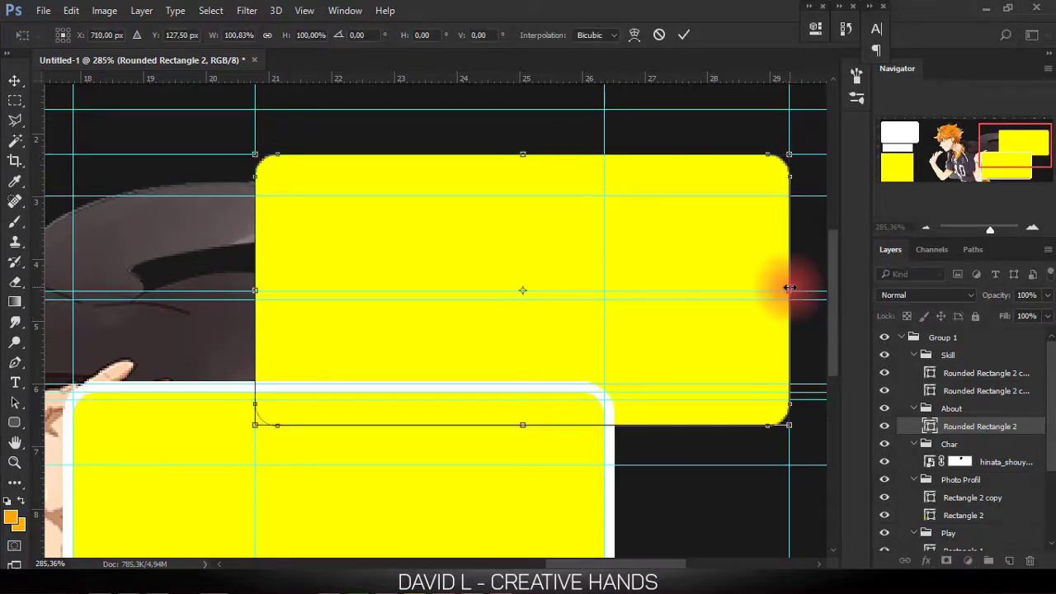
pyautogui.click(883, 339)
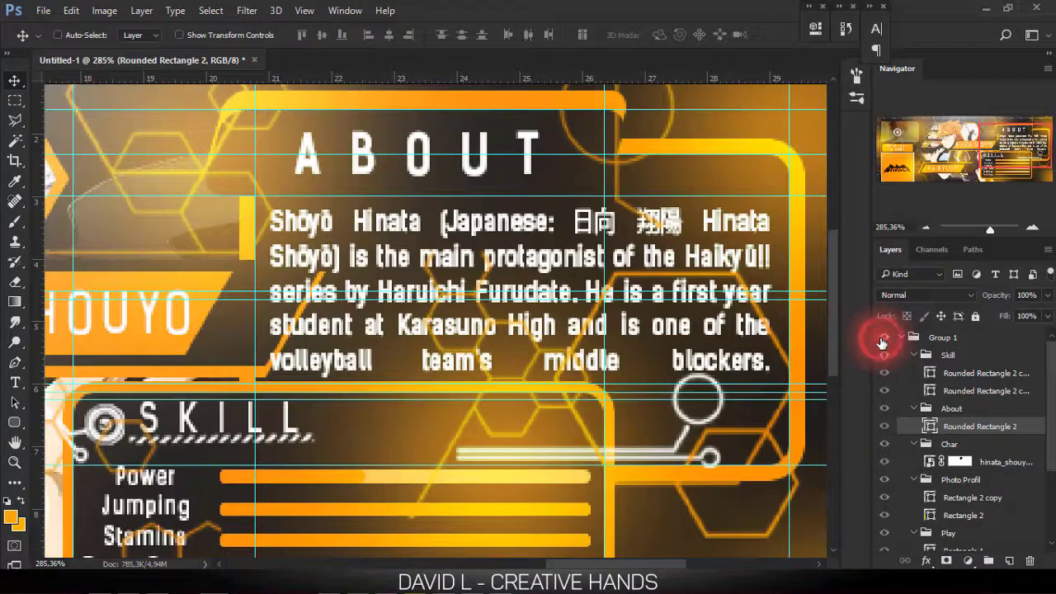
pyautogui.keyDown('alt'); pyautogui.click(882, 342); pyautogui.keyUp('alt')
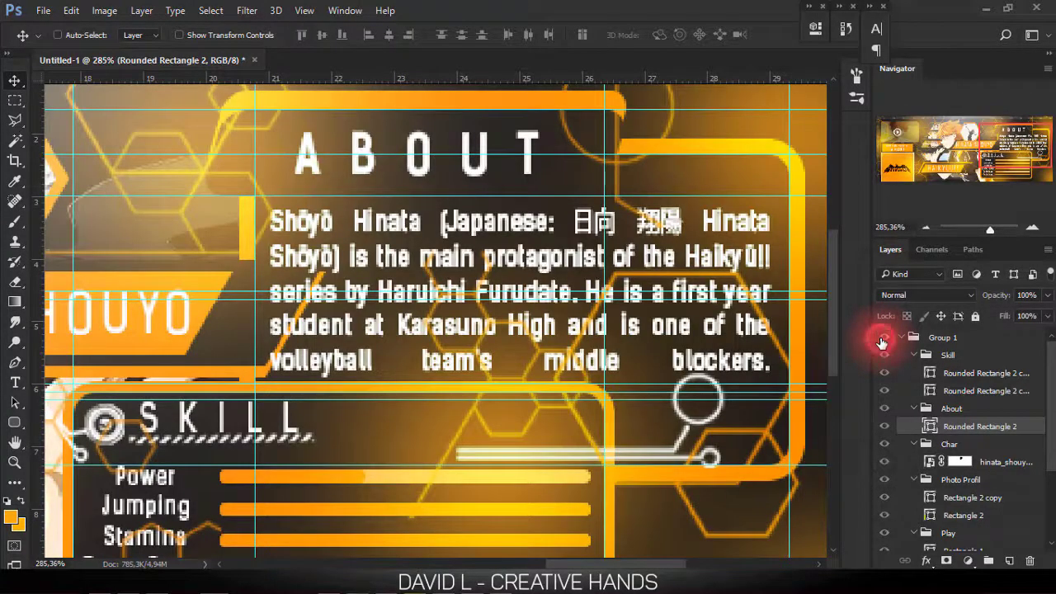
pyautogui.keyDown('alt'); pyautogui.click(882, 343); pyautogui.keyUp('alt')
pyautogui.hotkey('ctrl', 't')
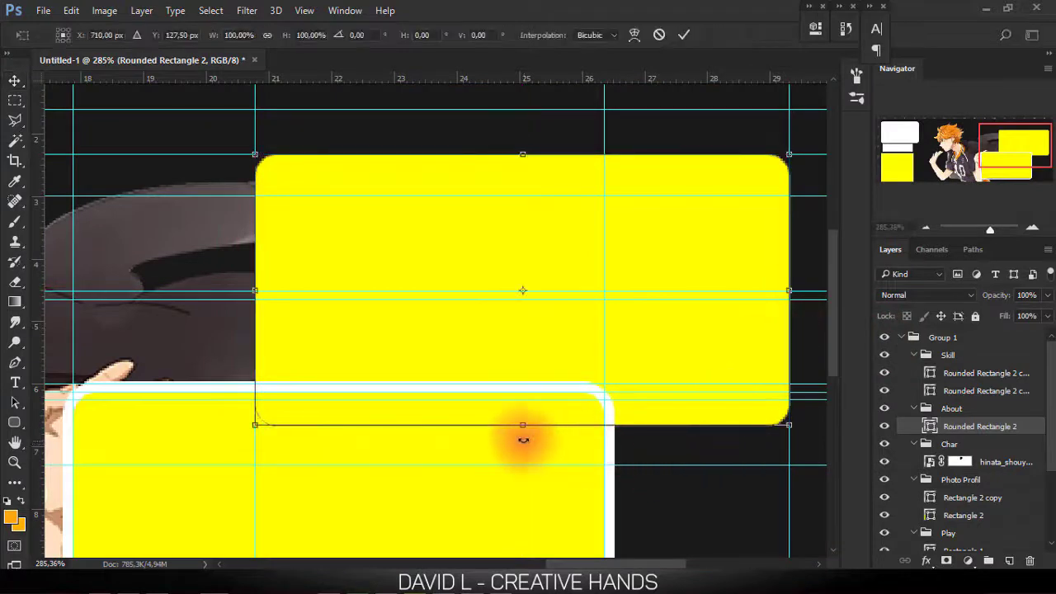
pyautogui.moveTo(523, 430); pyautogui.dragTo(525, 467)
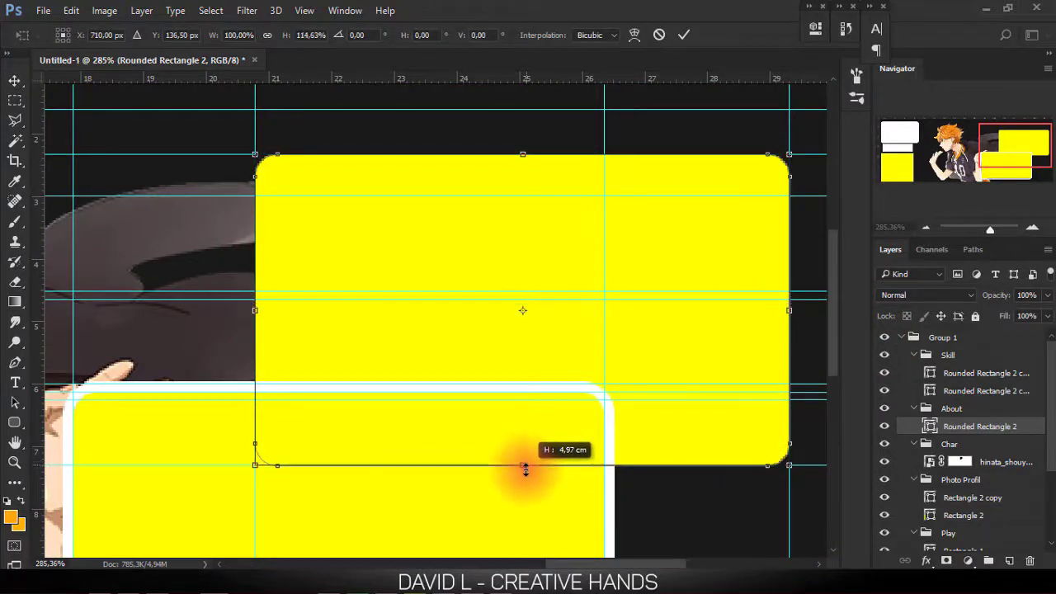
pyautogui.press('Return')
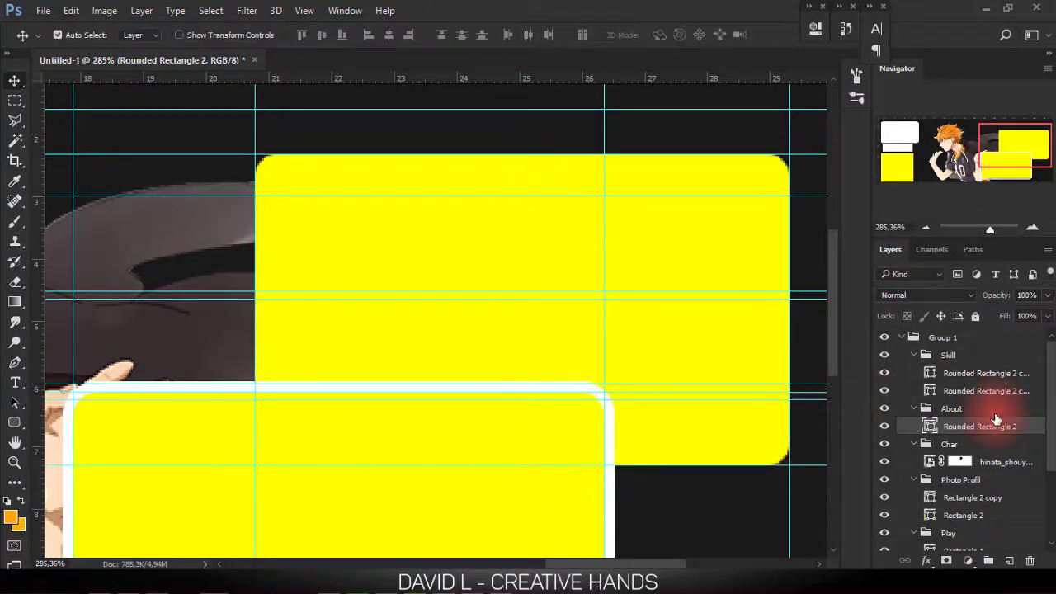
pyautogui.hotkey('ctrl', 'j')
# - Make the panel copy an unfilled white 5 px outline aligned Outside
pyautogui.click(816, 31)
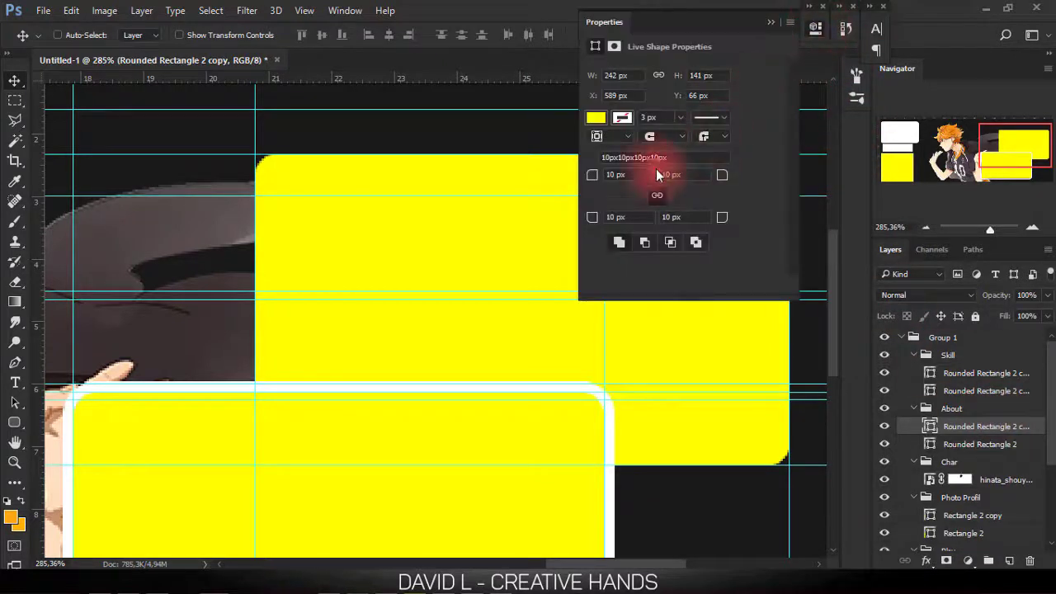
pyautogui.click(595, 118)
pyautogui.click(606, 147)
pyautogui.click(623, 117)
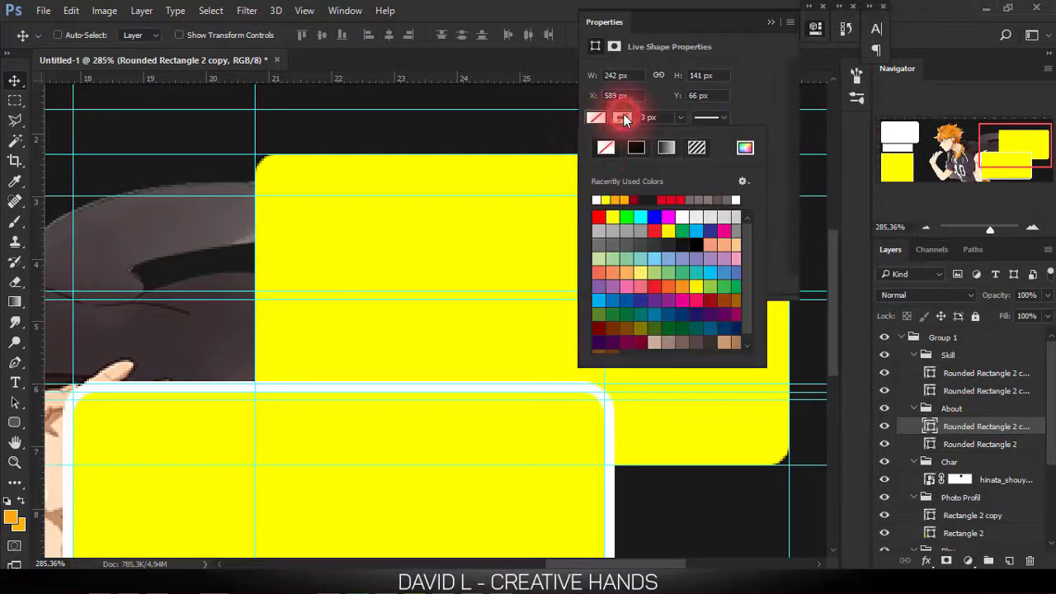
pyautogui.click(599, 196)
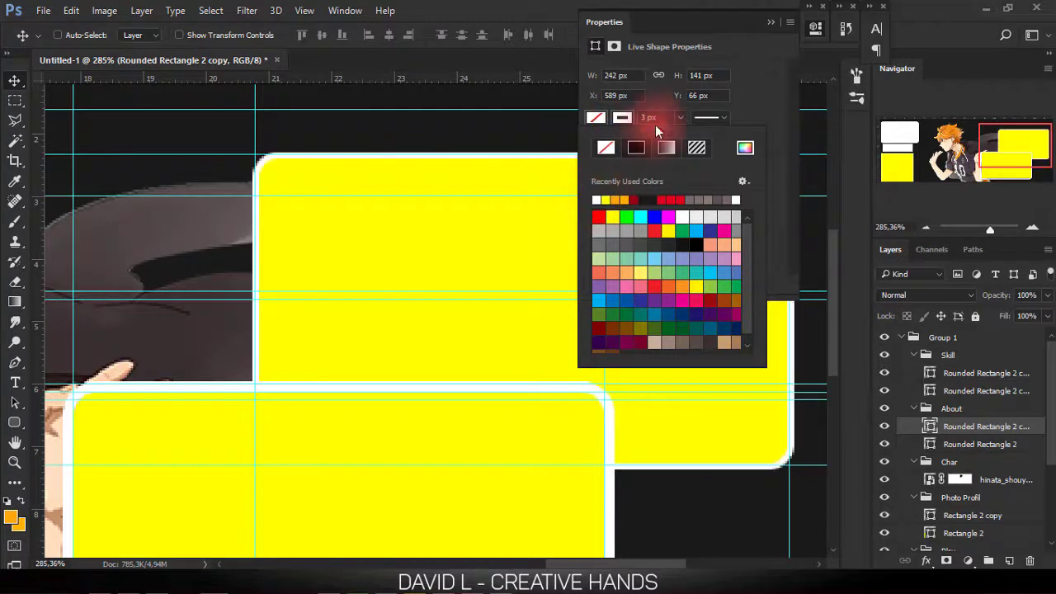
pyautogui.click(653, 117)
pyautogui.write('5')
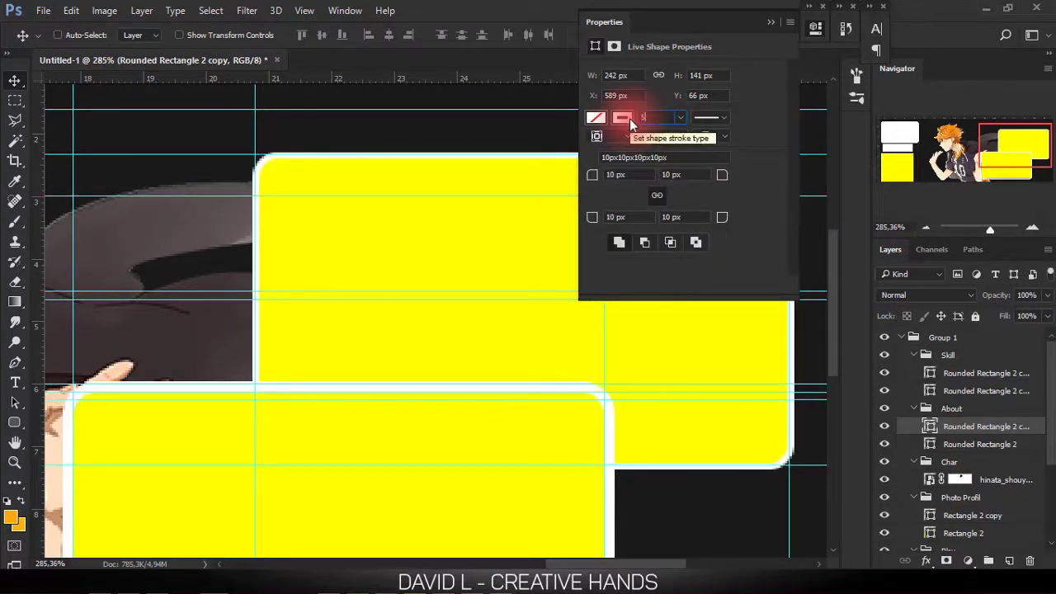
pyautogui.press('Return')
pyautogui.click(609, 136)
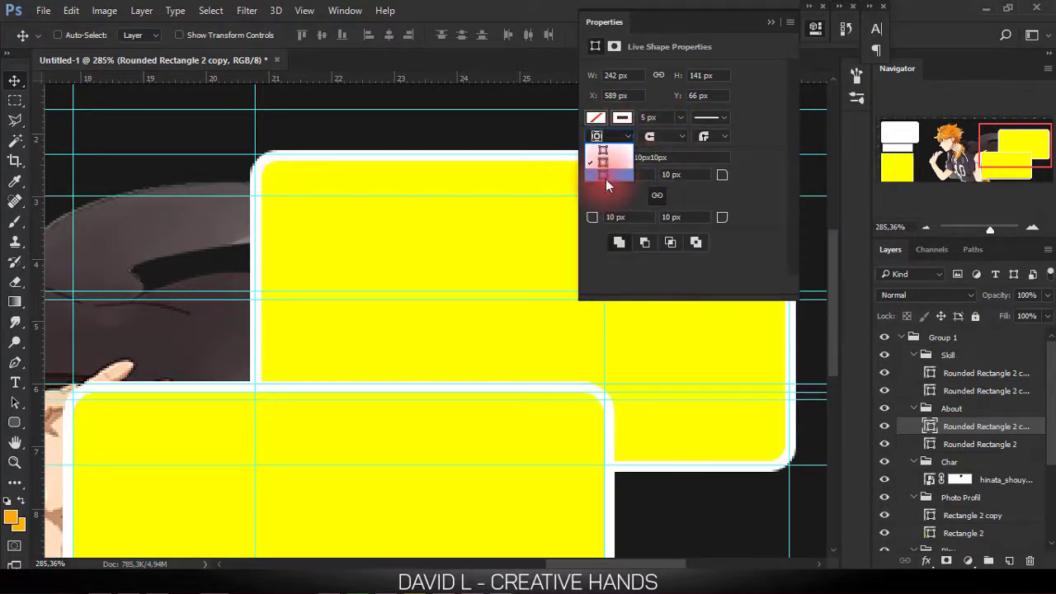
pyautogui.click(606, 177)
pyautogui.click(657, 132)
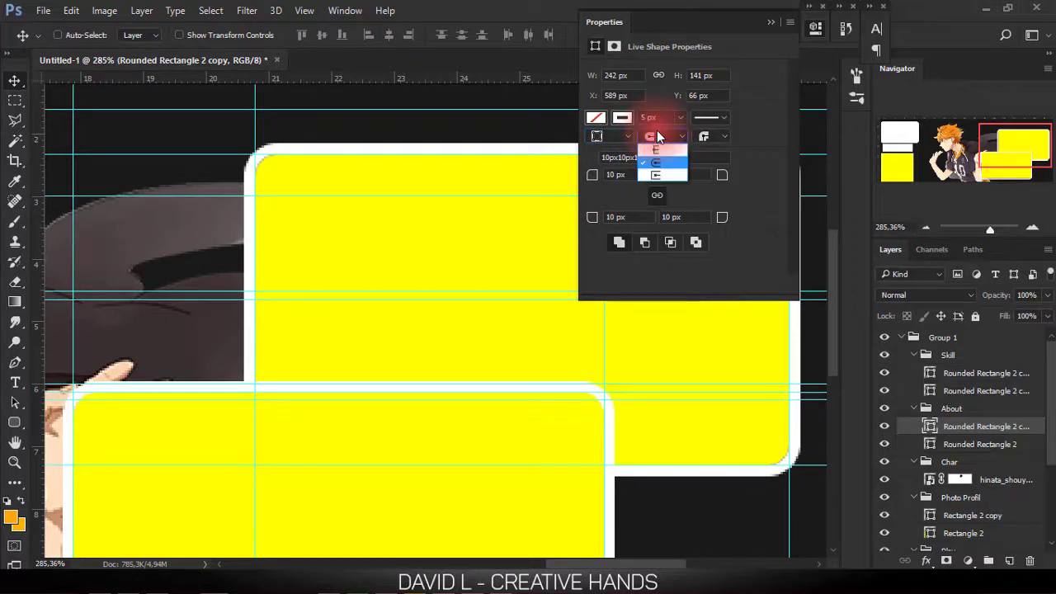
pyautogui.click(657, 132)
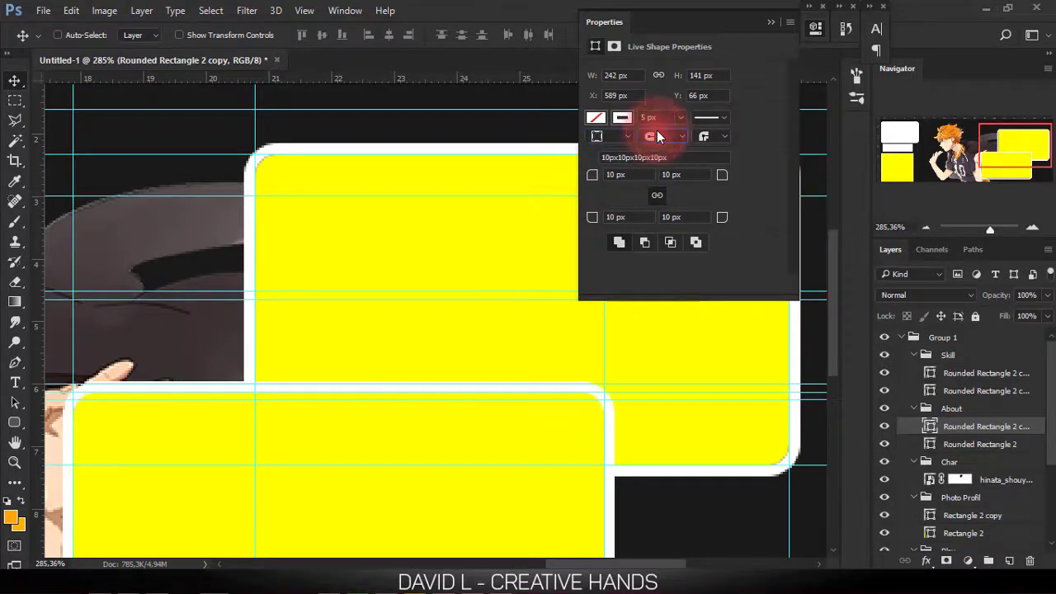
pyautogui.click(767, 24)
# - Fit the banner on screen, compare with the reference, then zoom into the upper panel
pyautogui.rightClick(417, 200)
pyautogui.click(450, 213)
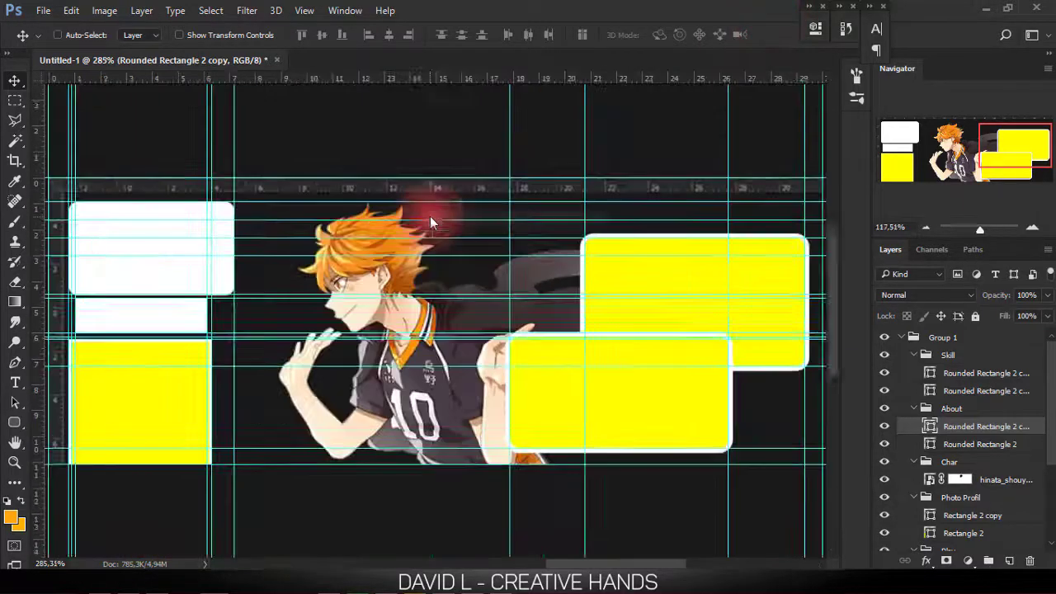
pyautogui.click(886, 338)
pyautogui.click(886, 338)
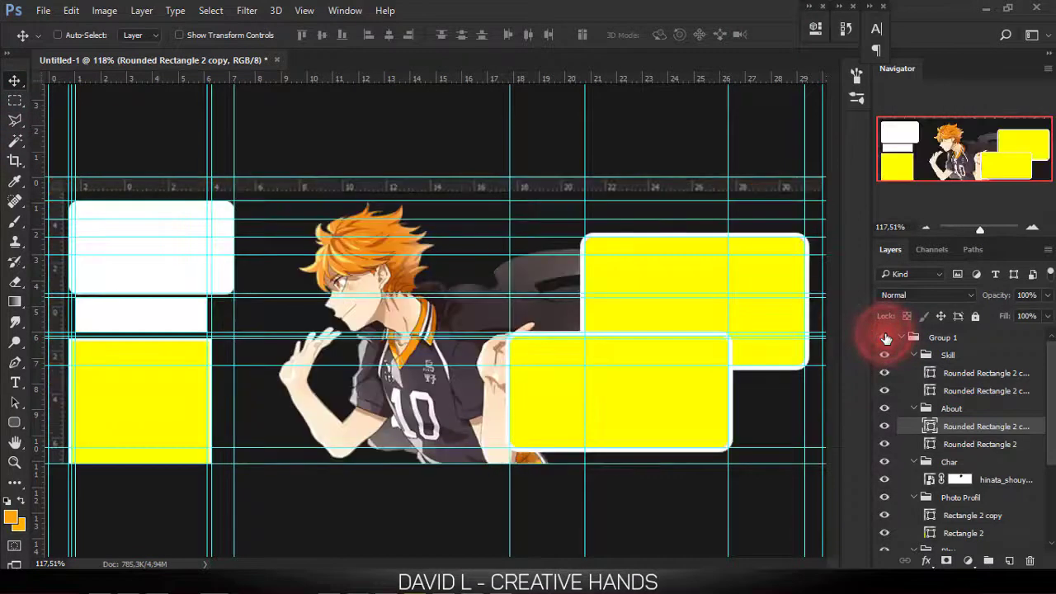
pyautogui.click(886, 338)
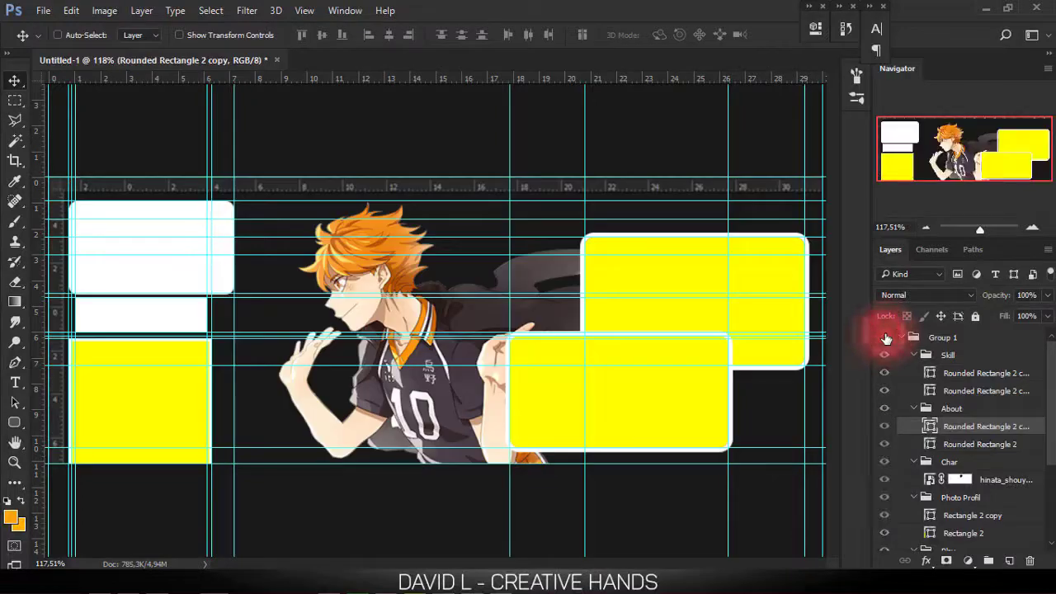
pyautogui.click(887, 338)
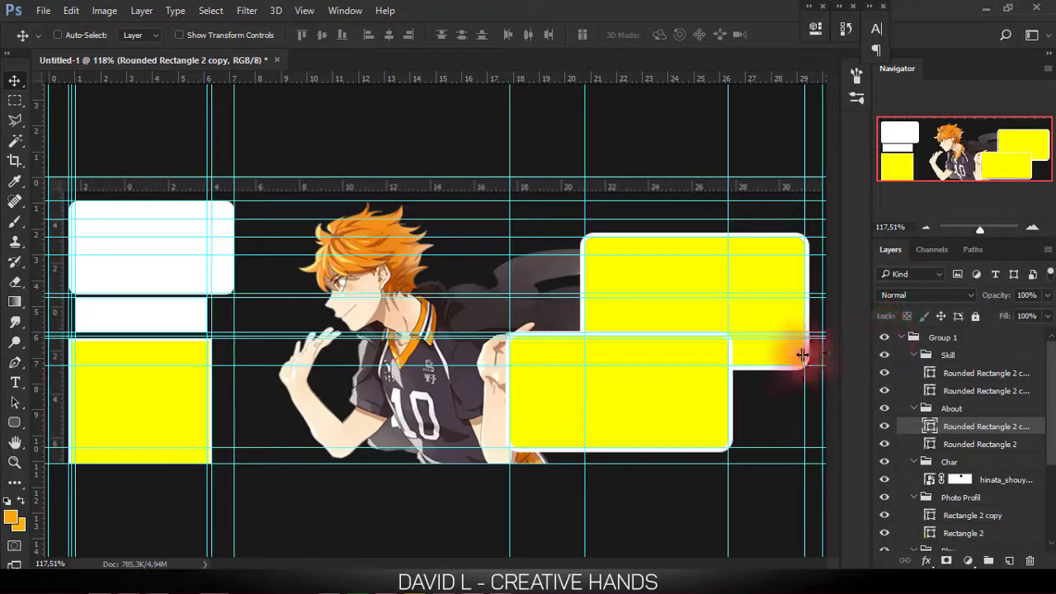
pyautogui.moveTo(623, 248)
pyautogui.mouseDown()
pyautogui.moveTo(656, 256)
pyautogui.moveTo(594, 283)
pyautogui.moveTo(573, 306)
pyautogui.moveTo(582, 290)
pyautogui.moveTo(269, 303)
pyautogui.mouseUp()
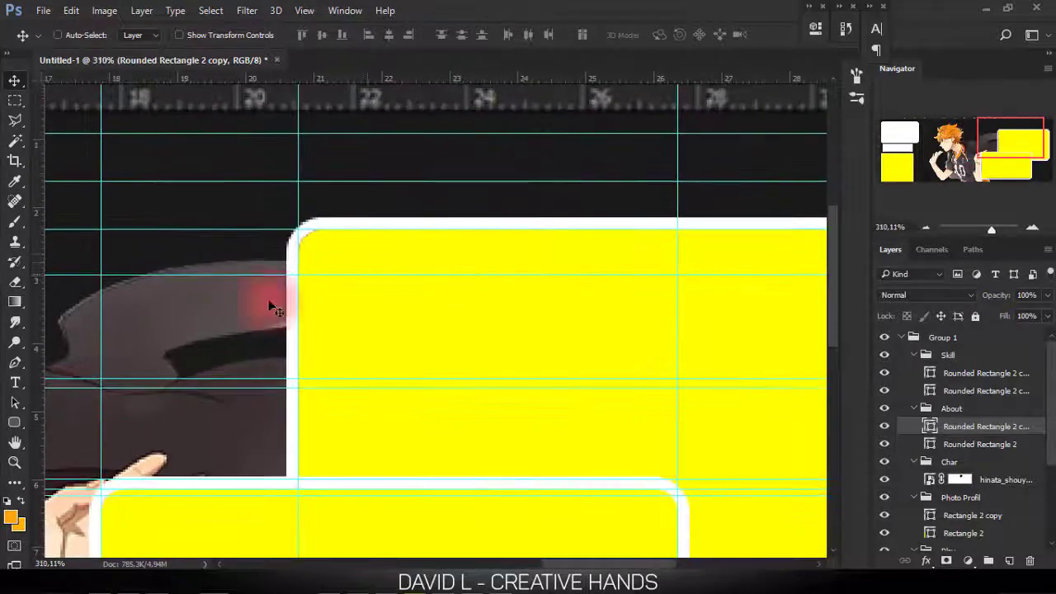
# - Draw a white, stroke-free 159 × 41 px rounded tab along the About panel's top edge
pyautogui.click(14, 422)
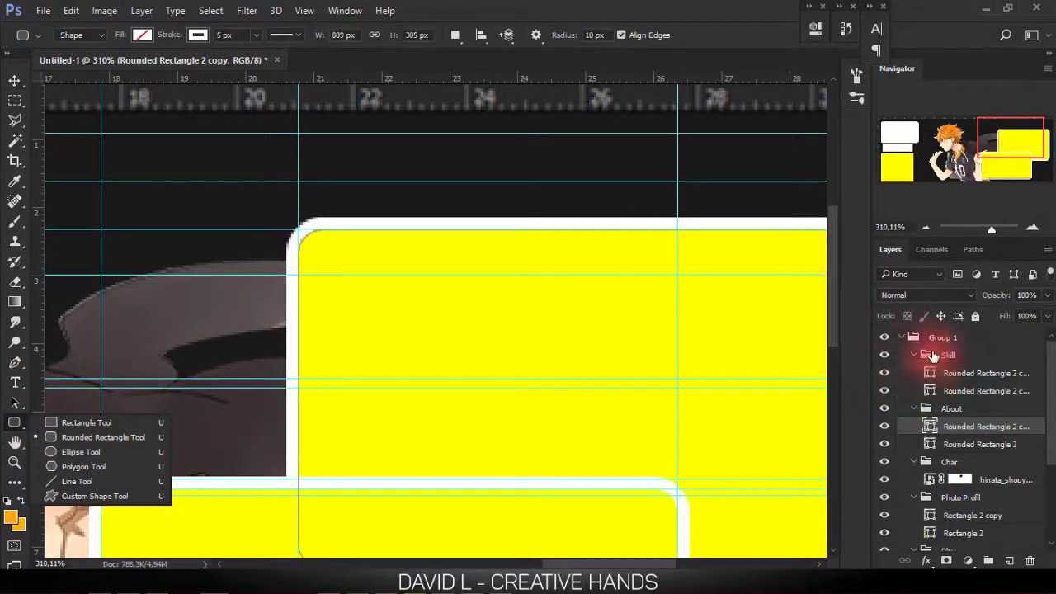
pyautogui.click(924, 347)
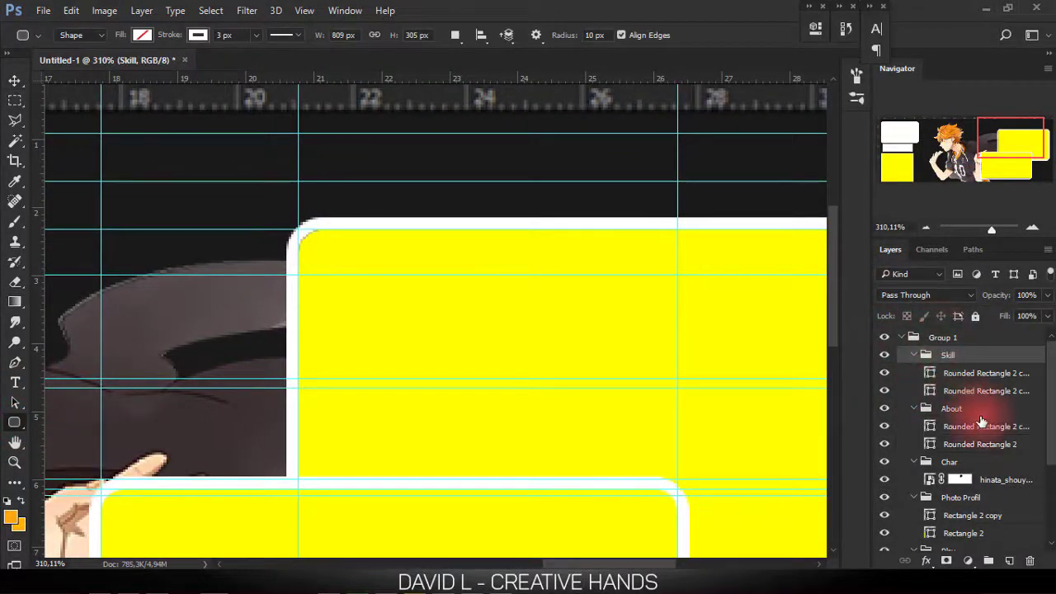
pyautogui.click(953, 408)
pyautogui.click(885, 337)
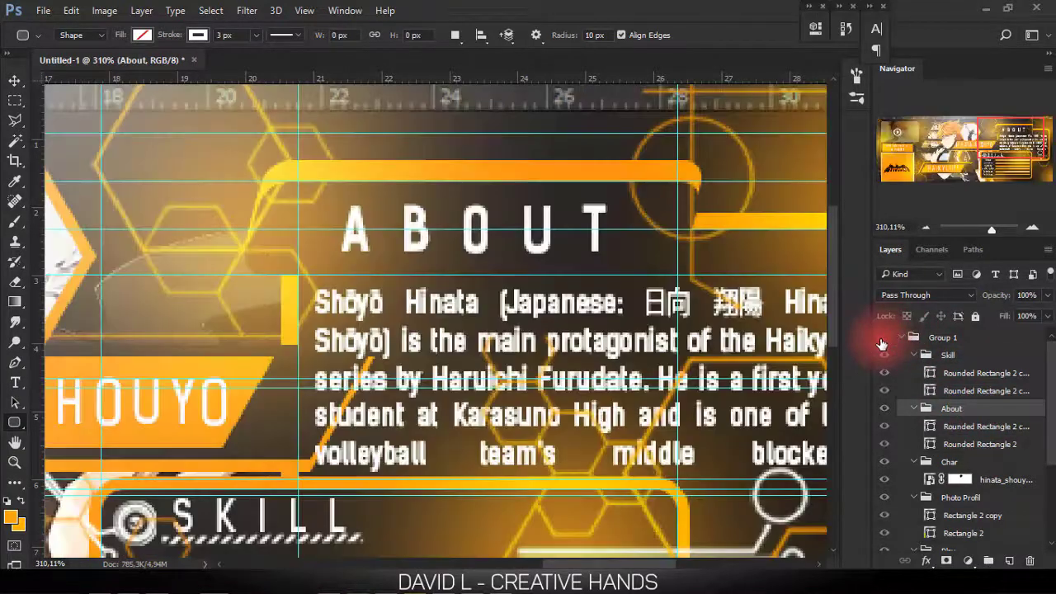
pyautogui.click(883, 338)
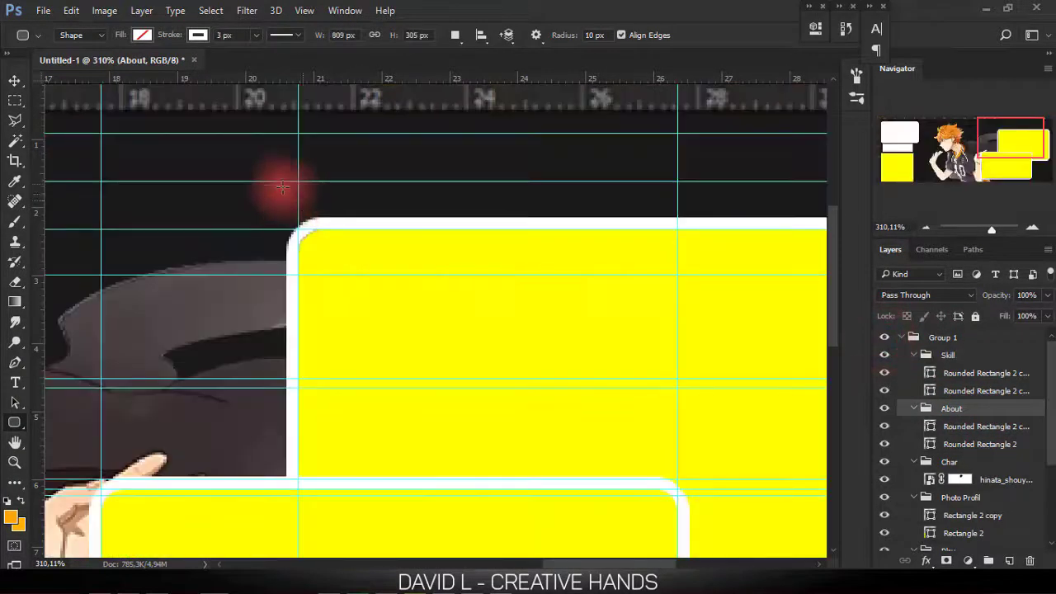
pyautogui.moveTo(299, 180)
pyautogui.mouseDown()
pyautogui.moveTo(505, 263)
pyautogui.moveTo(673, 273)
pyautogui.mouseUp()
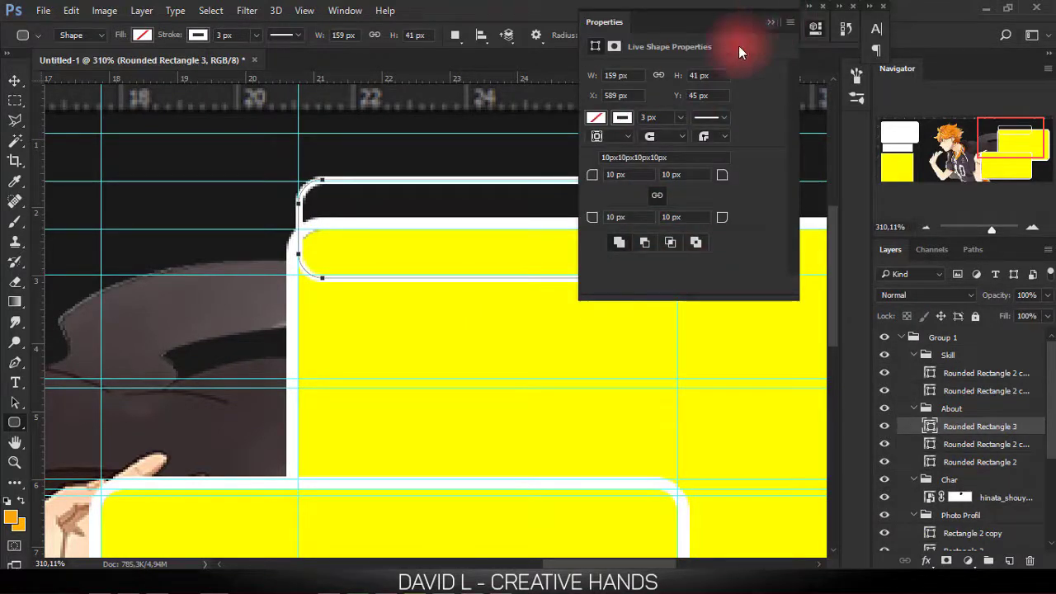
pyautogui.click(623, 120)
pyautogui.click(606, 147)
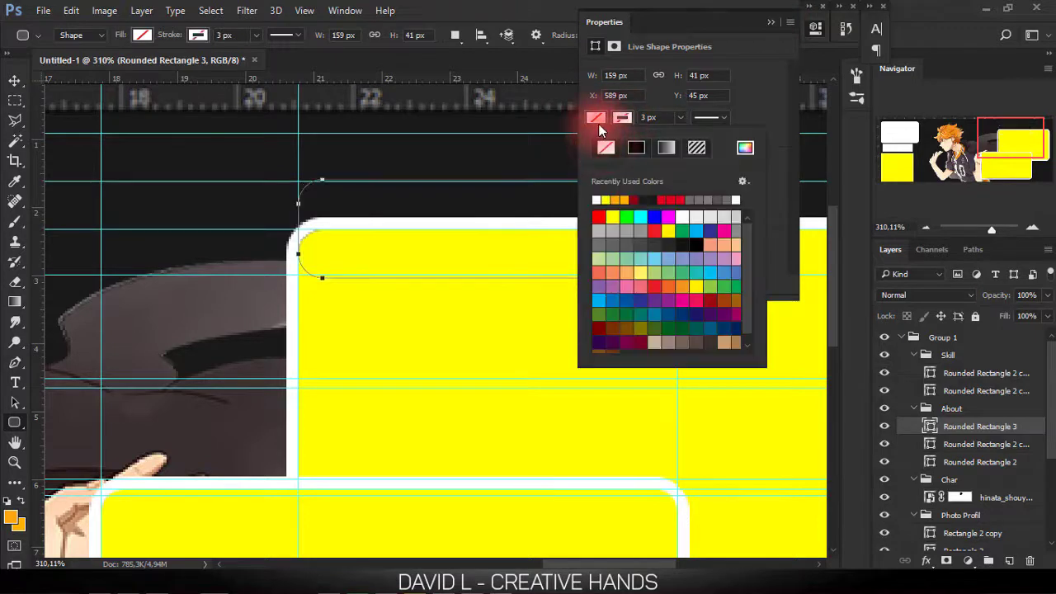
pyautogui.click(598, 200)
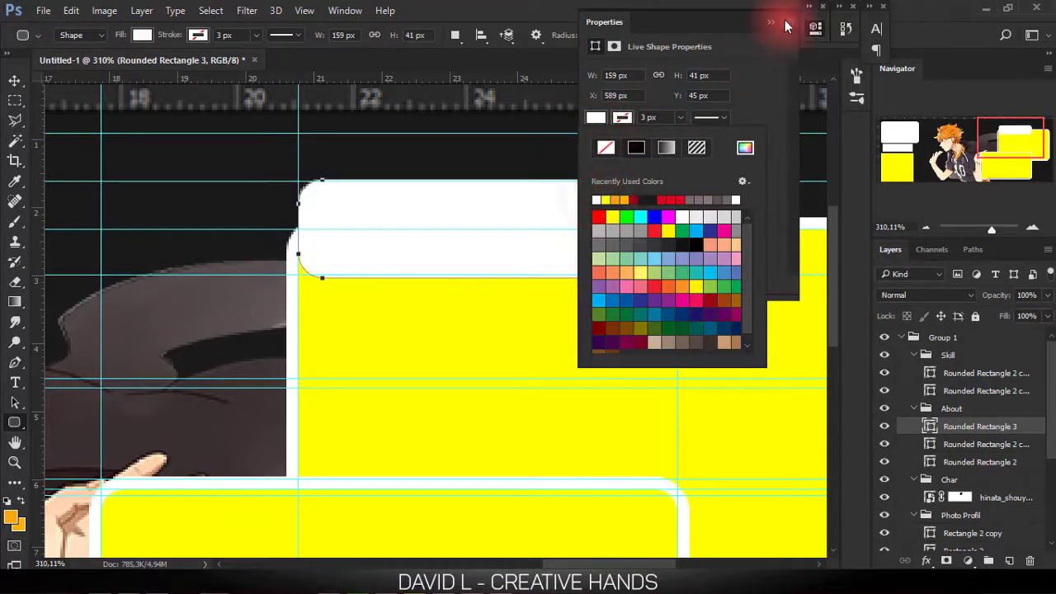
pyautogui.click(774, 24)
# - Position the white tab on the panel top and trim its height slightly
pyautogui.click(14, 80)
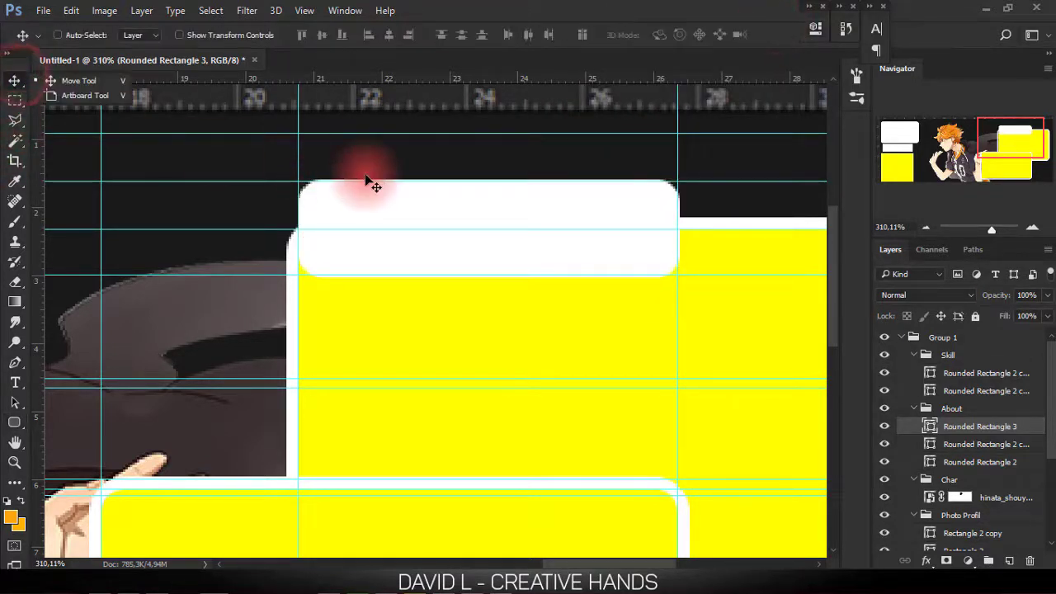
pyautogui.moveTo(365, 177); pyautogui.dragTo(368, 179)
pyautogui.hotkey('ctrl', 't')
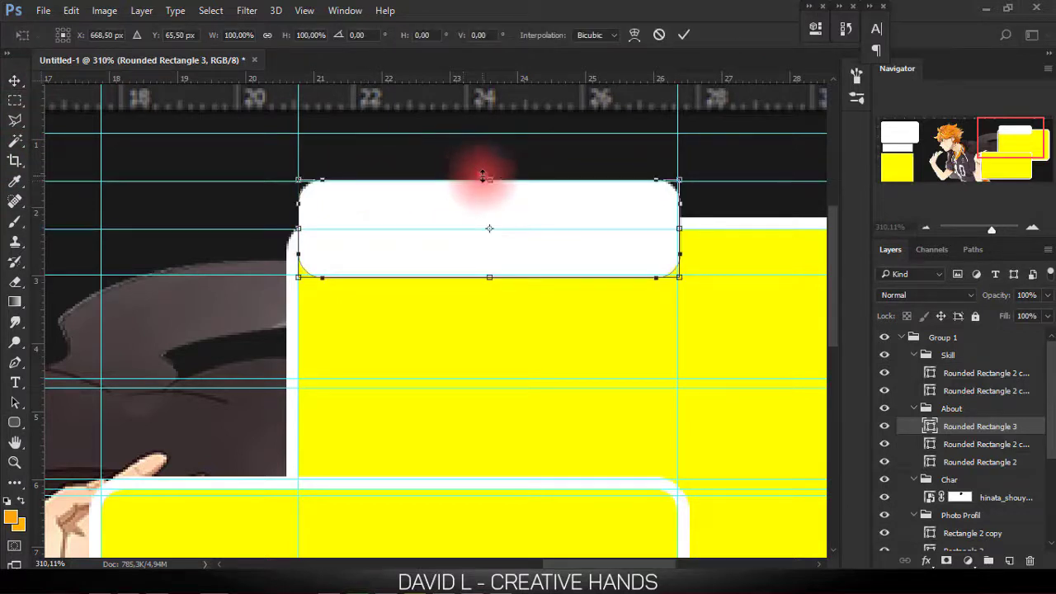
pyautogui.moveTo(489, 180); pyautogui.dragTo(489, 182)
pyautogui.moveTo(489, 277); pyautogui.dragTo(489, 275)
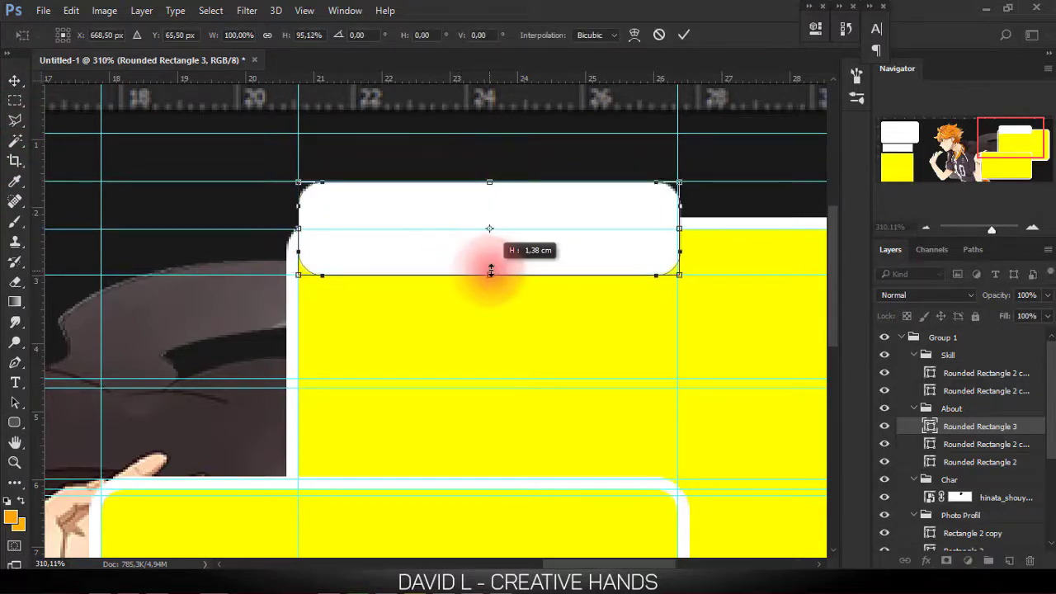
# - Skew the tab into a parallelogram and snap its right edge to the guide
pyautogui.rightClick(515, 250)
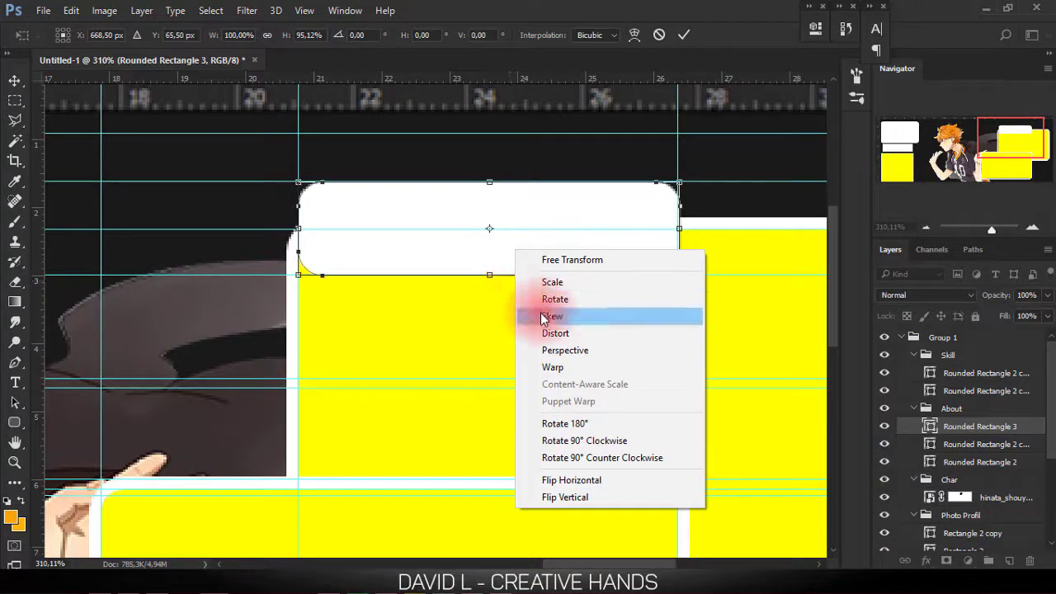
pyautogui.click(691, 188)
pyautogui.click(608, 196)
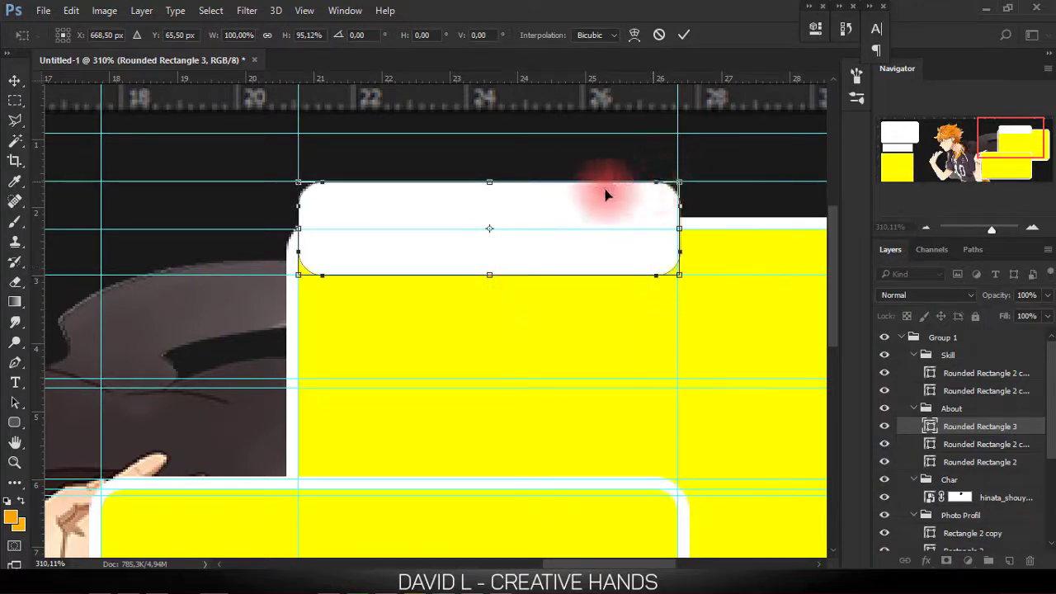
pyautogui.click(490, 186)
pyautogui.moveTo(495, 190); pyautogui.dragTo(513, 187)
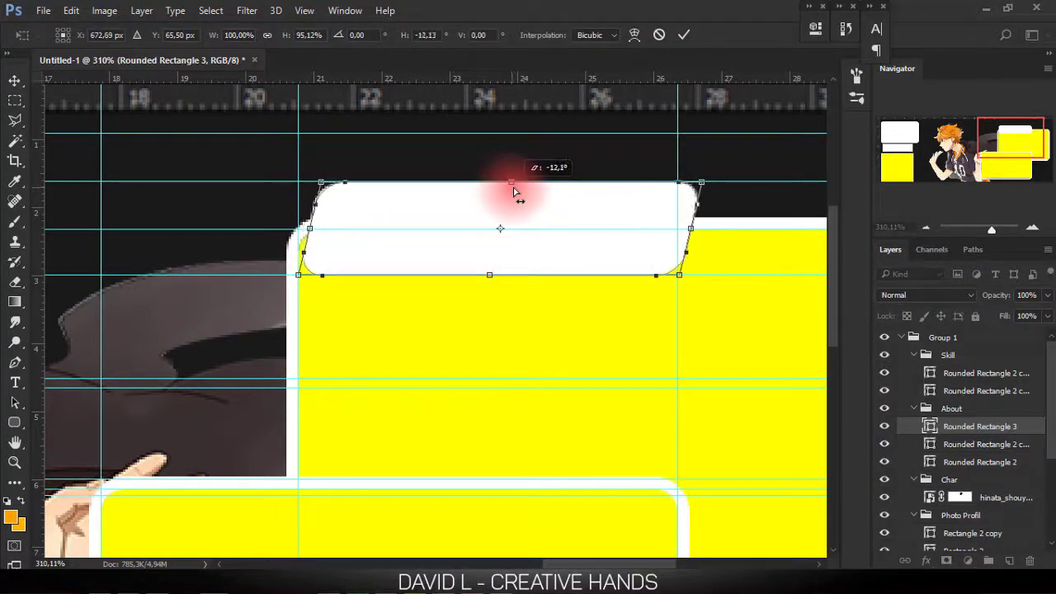
pyautogui.moveTo(587, 208); pyautogui.dragTo(541, 208)
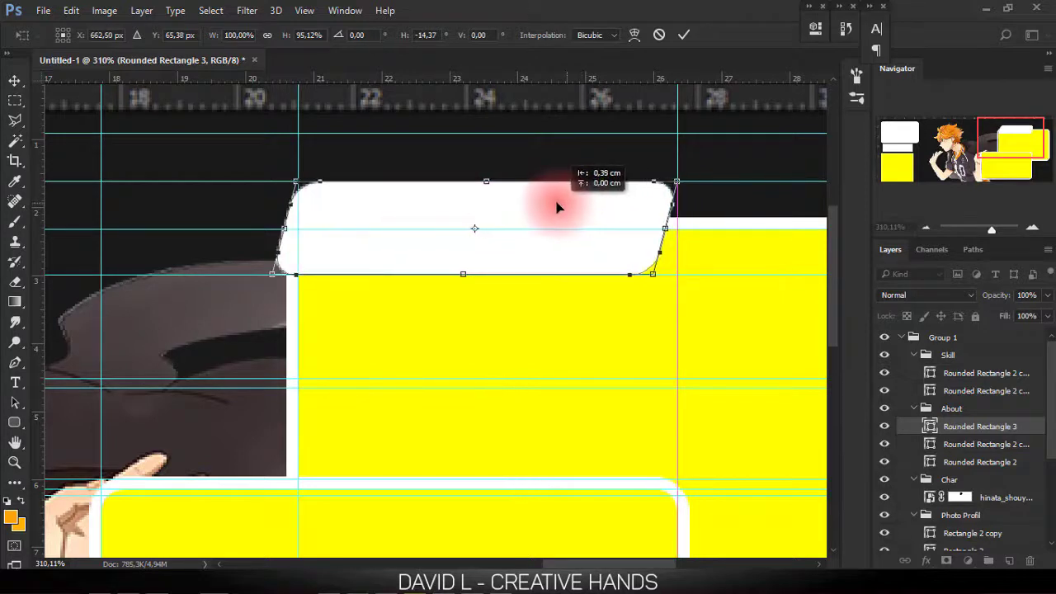
pyautogui.moveTo(546, 207); pyautogui.dragTo(558, 208)
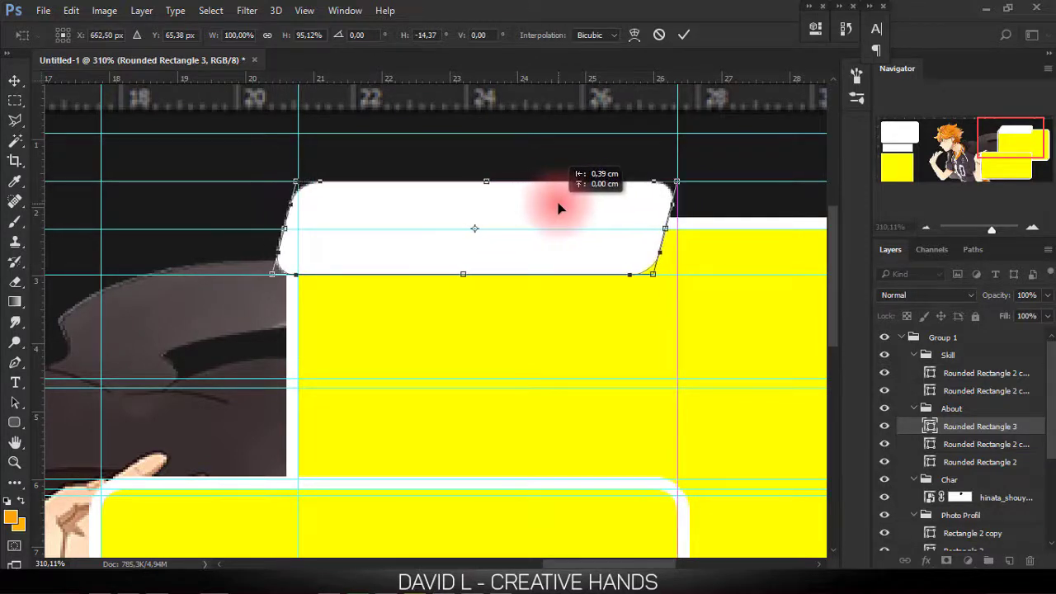
pyautogui.press('Return')
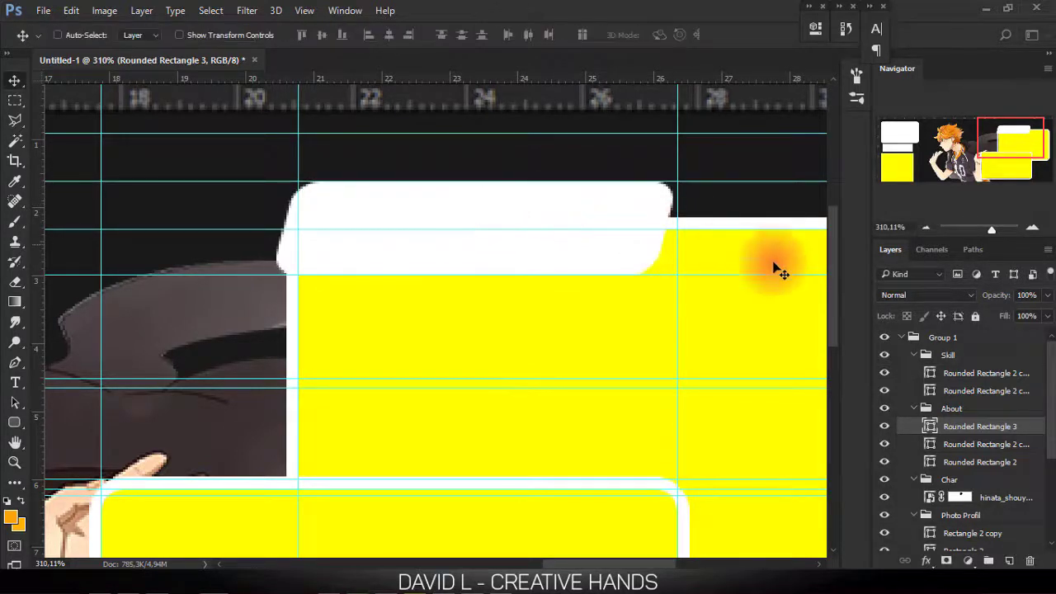
# - Widen the slanted tab evenly on both sides to about 7.23 cm
pyautogui.click(885, 338)
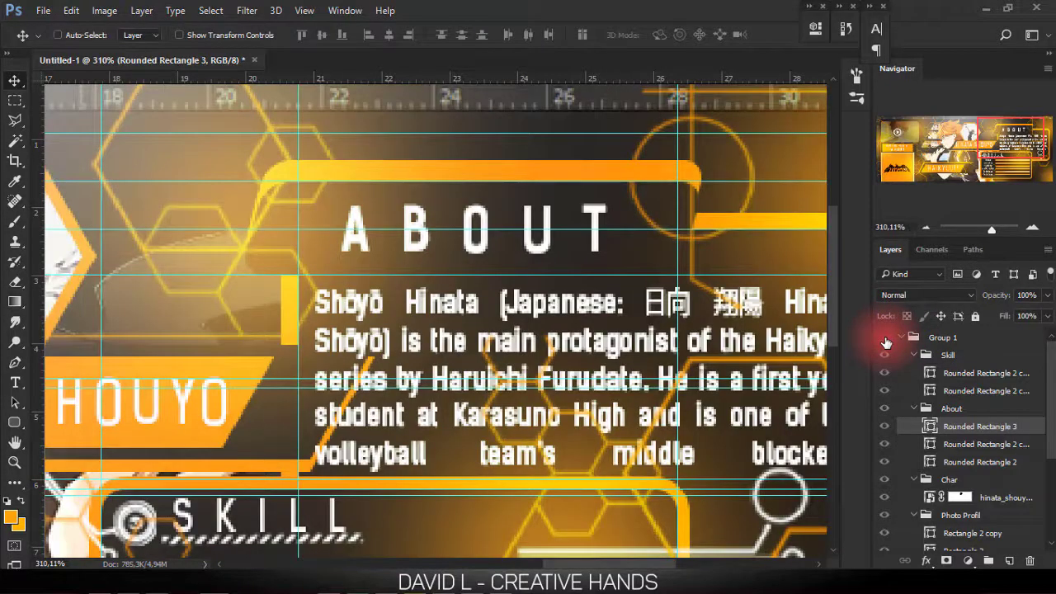
pyautogui.click(885, 339)
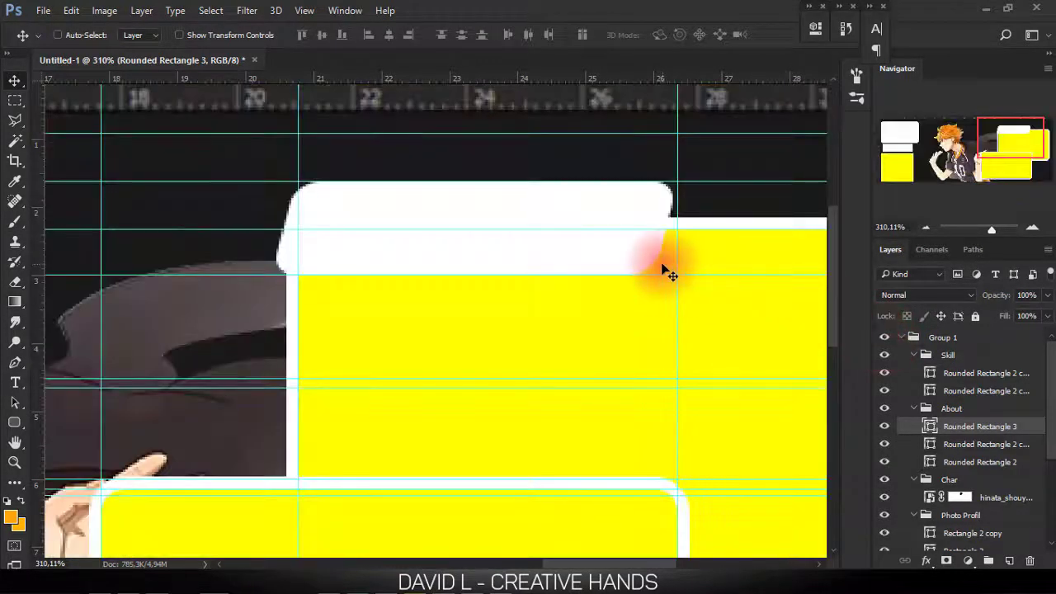
pyautogui.click(886, 338)
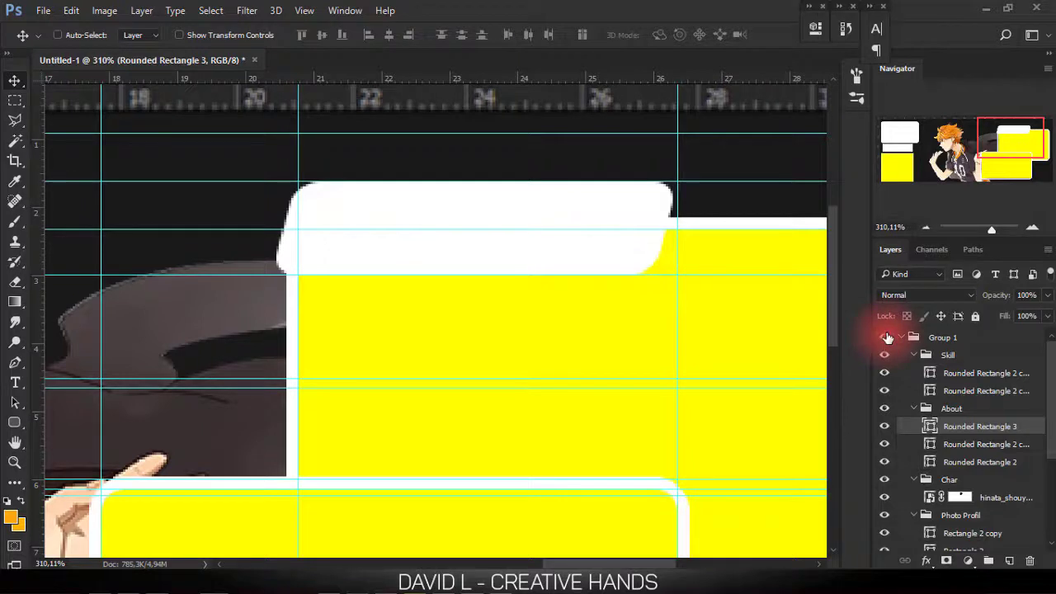
pyautogui.hotkey('ctrl', 't')
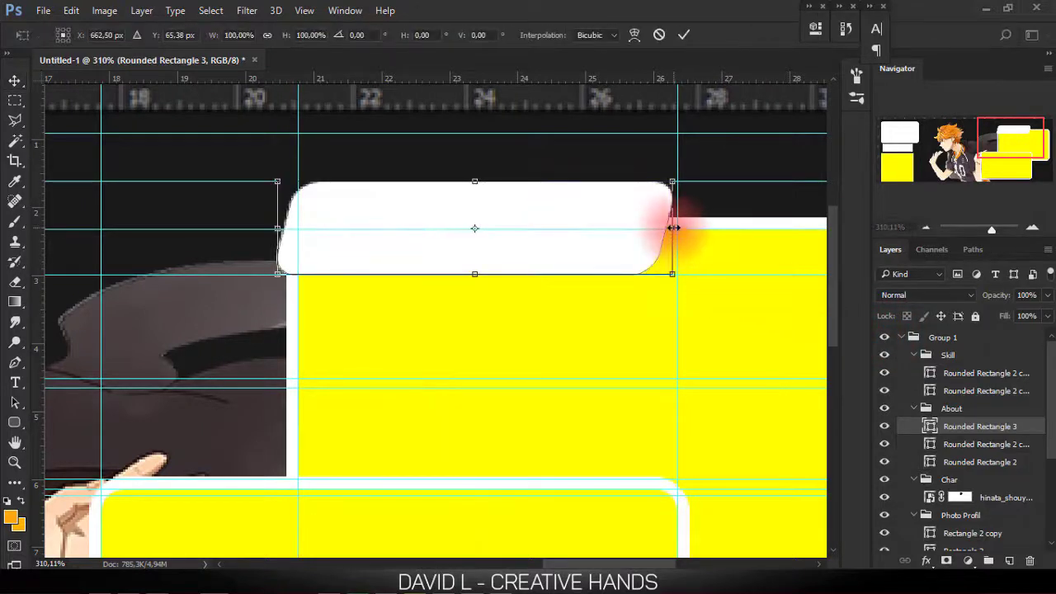
pyautogui.moveTo(674, 229); pyautogui.dragTo(722, 227)
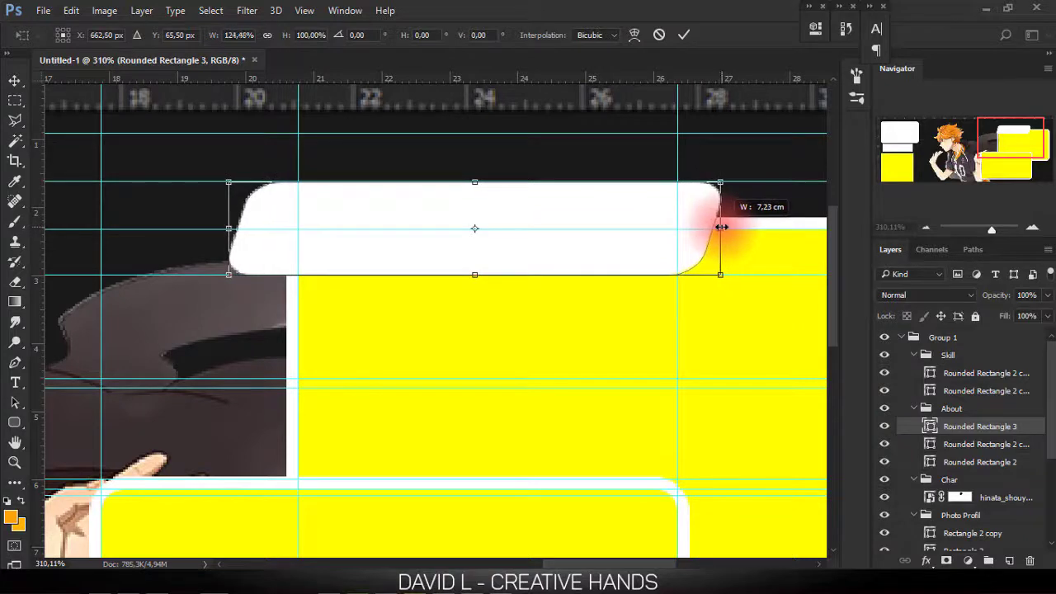
pyautogui.press('Return')
pyautogui.rightClick(507, 214)
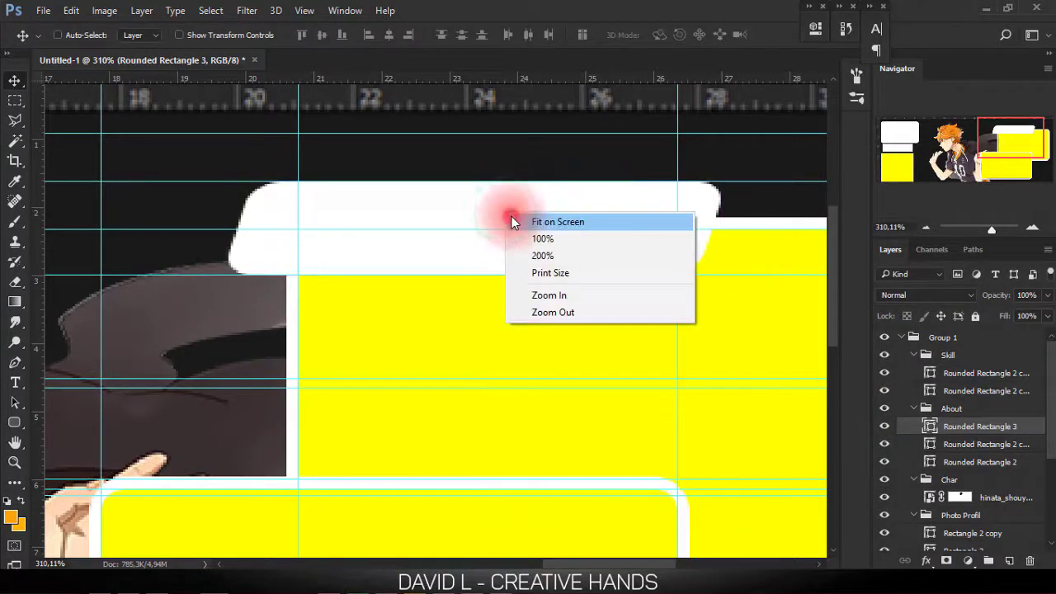
pyautogui.click(511, 216)
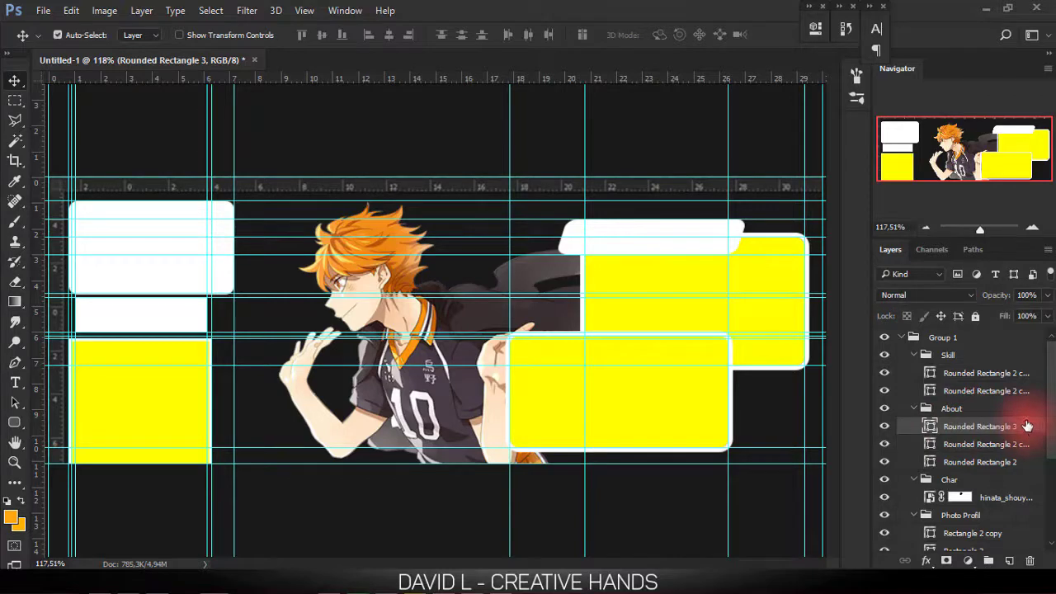
pyautogui.hotkey('ctrl', 'j')
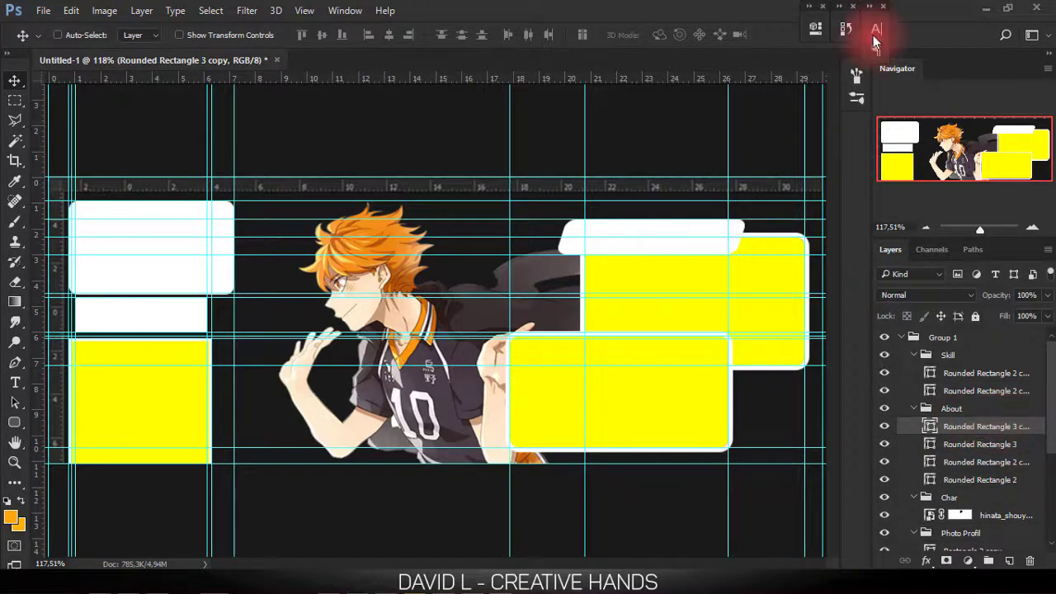
pyautogui.click(886, 338)
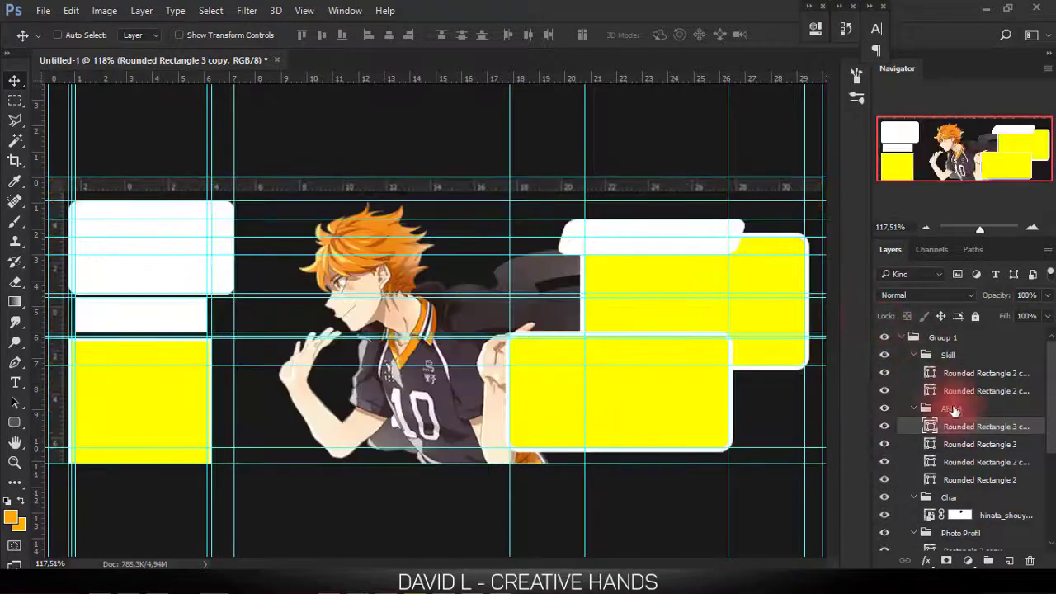
pyautogui.press('Delete')
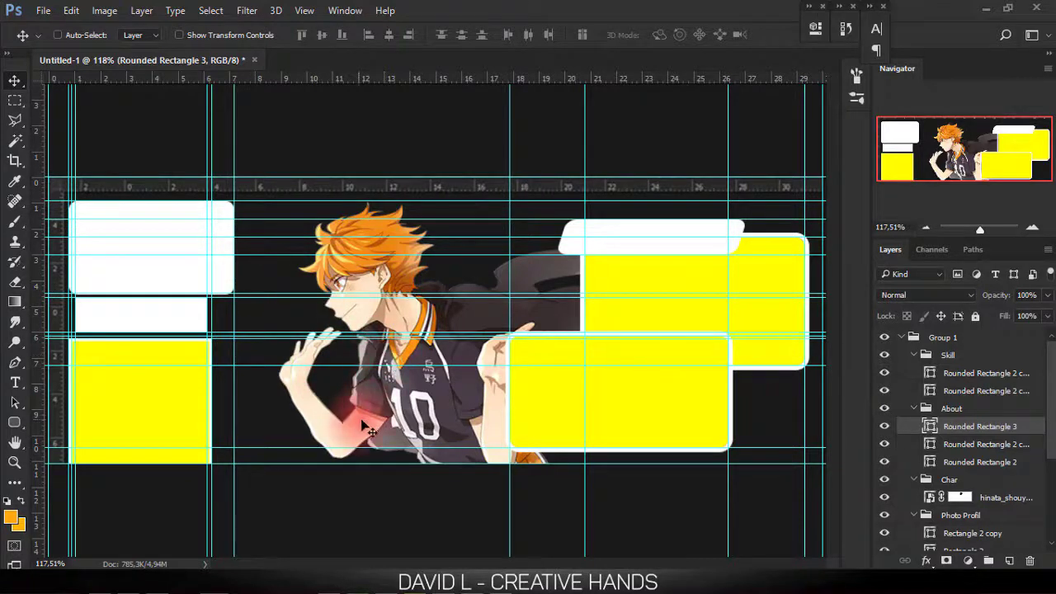
pyautogui.scroll(-3, 994, 469)
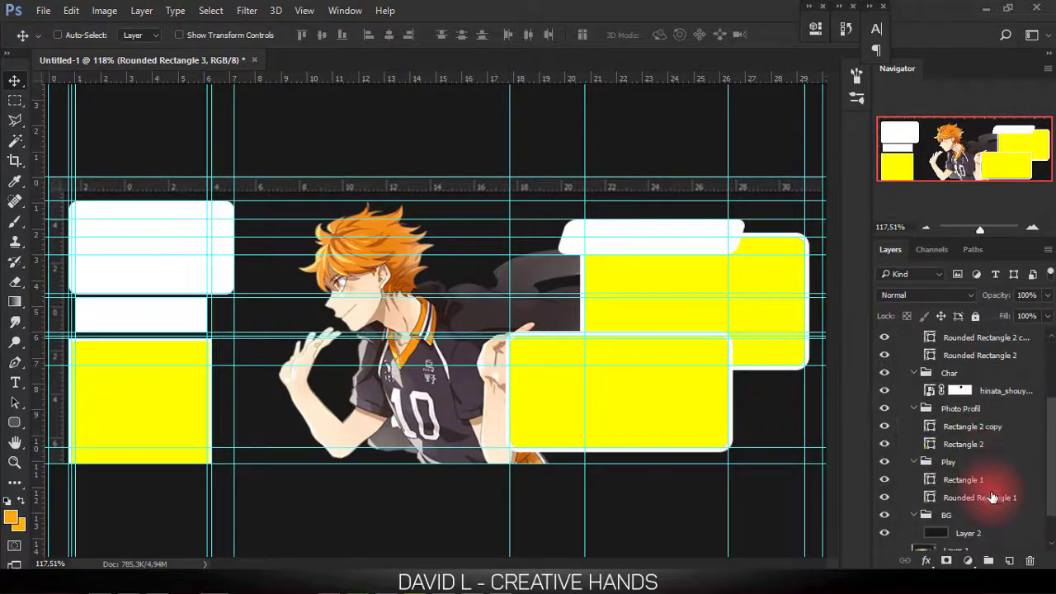
# - Create a group named Back Char above Photo Profil, holding an empty Layer 3
pyautogui.click(994, 497)
pyautogui.click(1028, 462)
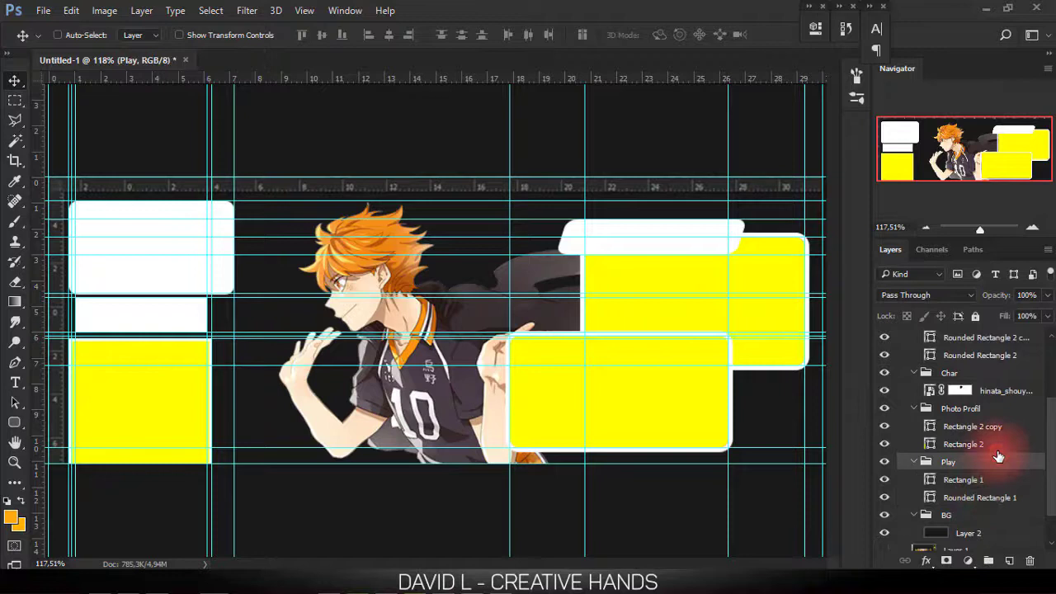
pyautogui.click(1016, 409)
pyautogui.click(987, 560)
pyautogui.write('Back Char')
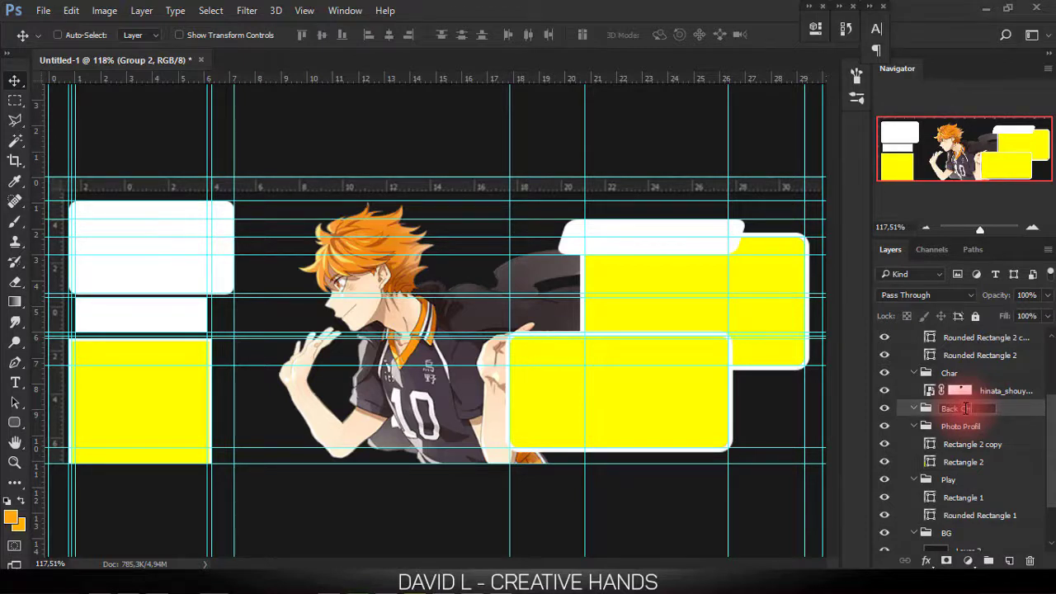
pyautogui.click(990, 561)
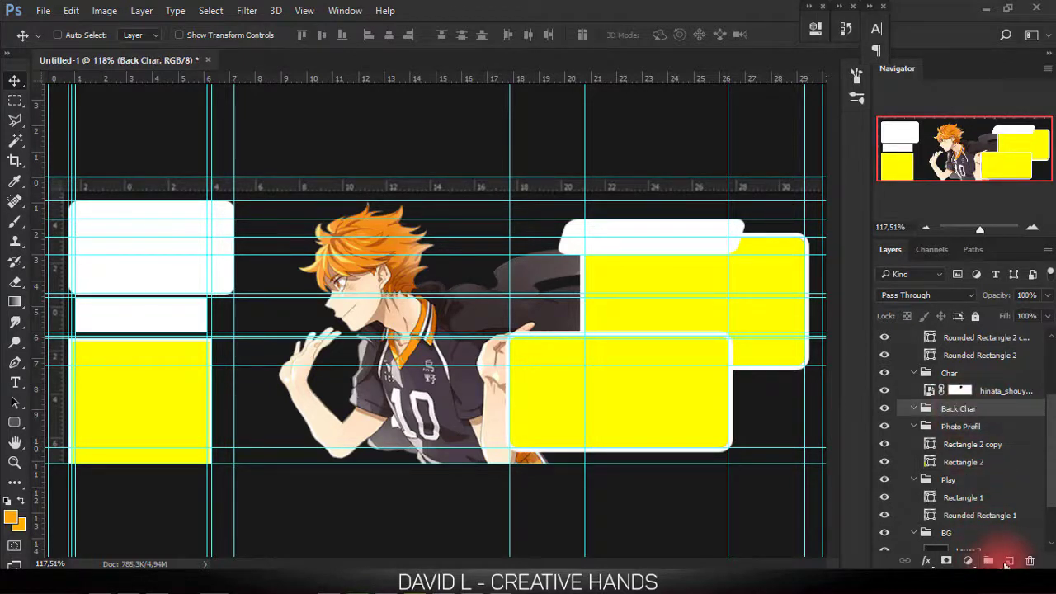
pyautogui.click(1008, 561)
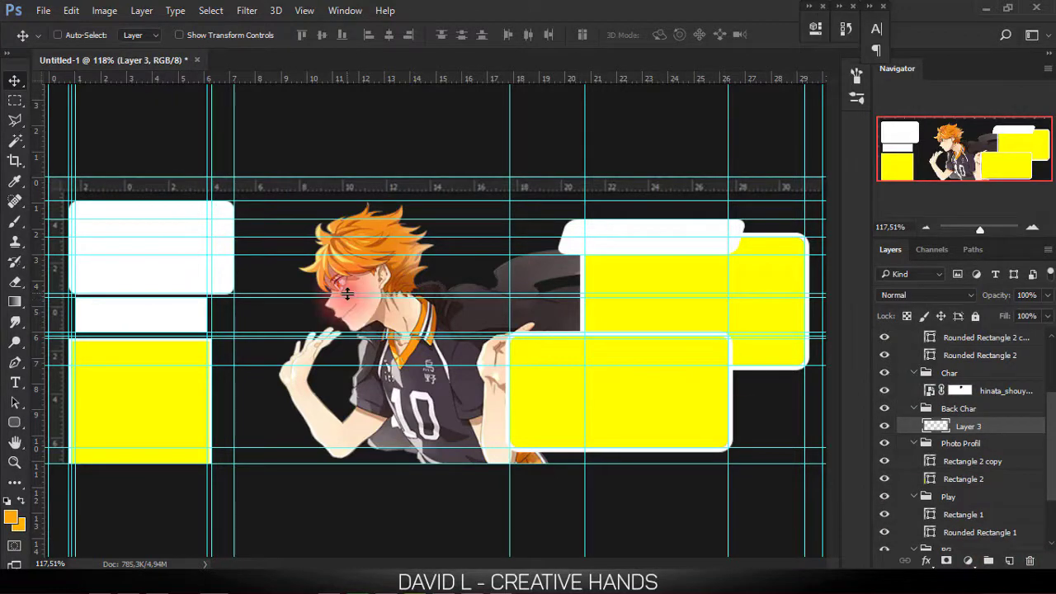
# - Toggle Group 1's visibility to compare the draft with the finished banner
pyautogui.scroll(1, 912, 330)
pyautogui.scroll(2, 911, 345)
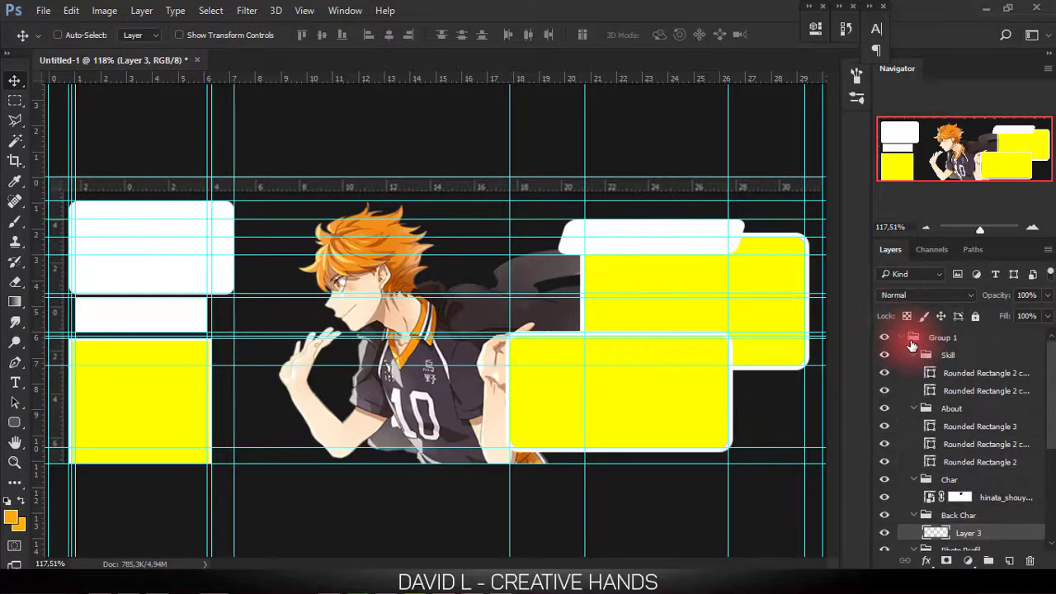
pyautogui.click(885, 338)
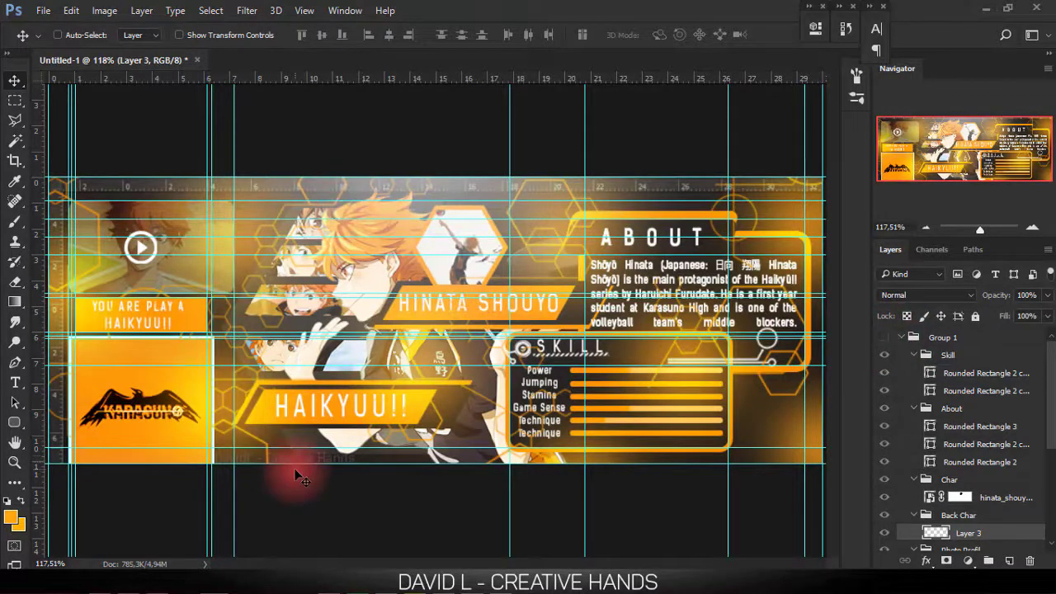
pyautogui.click(884, 337)
pyautogui.scroll(-2, 949, 462)
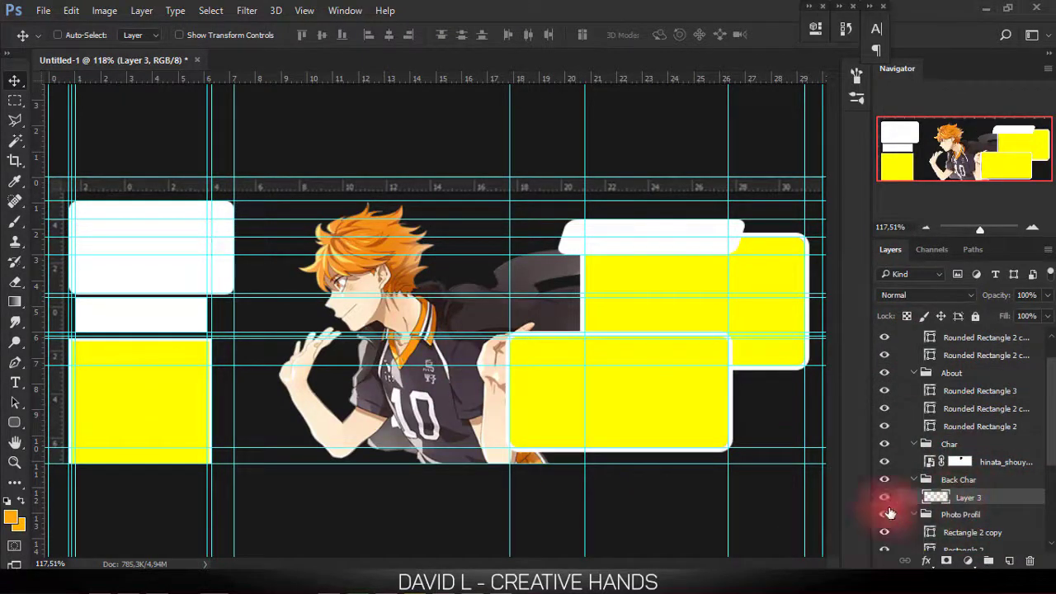
# - Draw a six-sided polygon around Hinata, redrawing it after undoing the first attempt
pyautogui.click(14, 422)
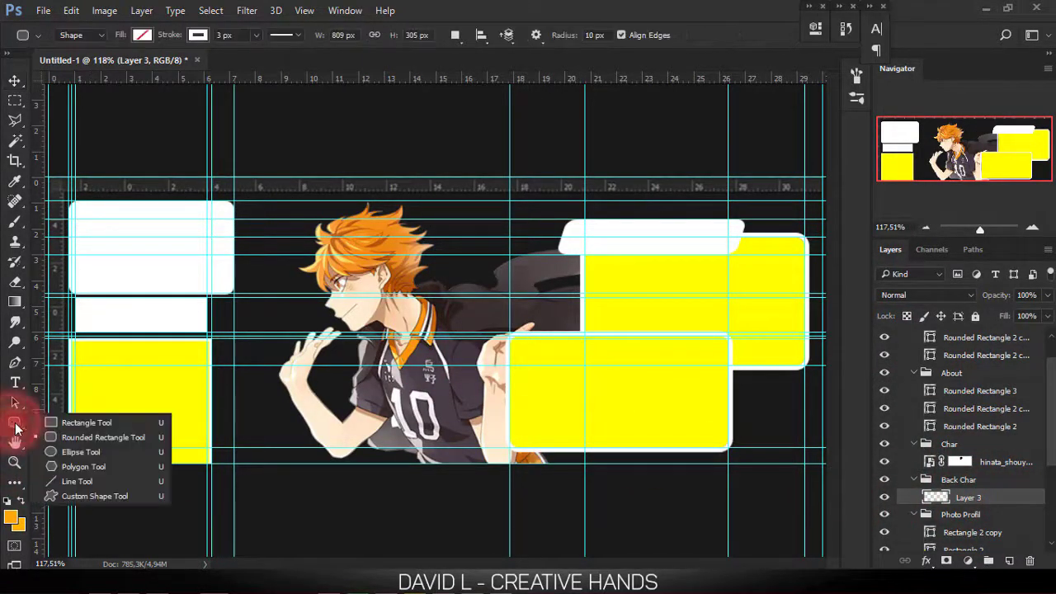
pyautogui.click(80, 467)
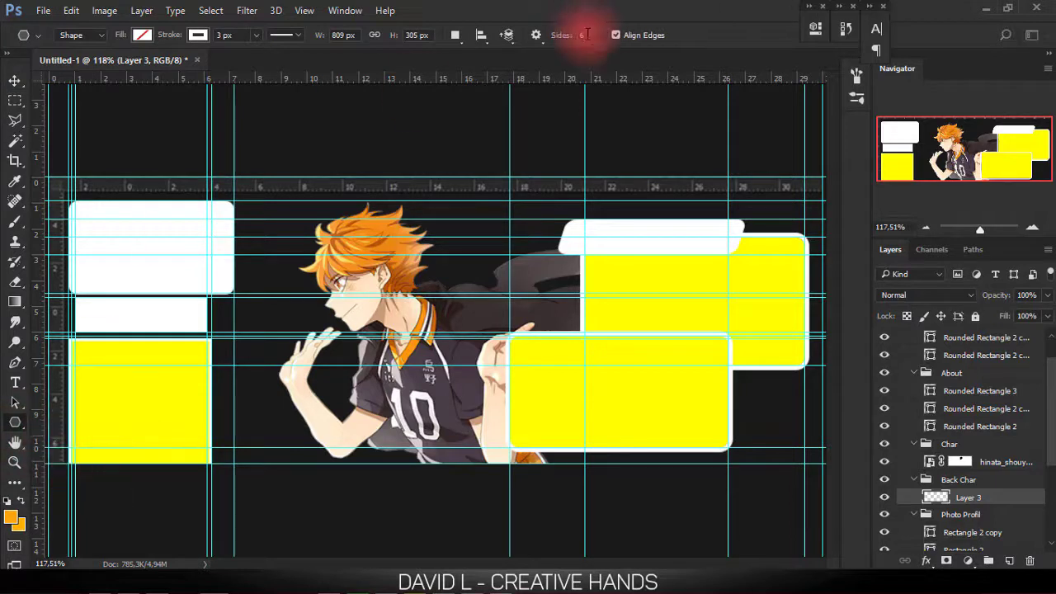
pyautogui.click(592, 38)
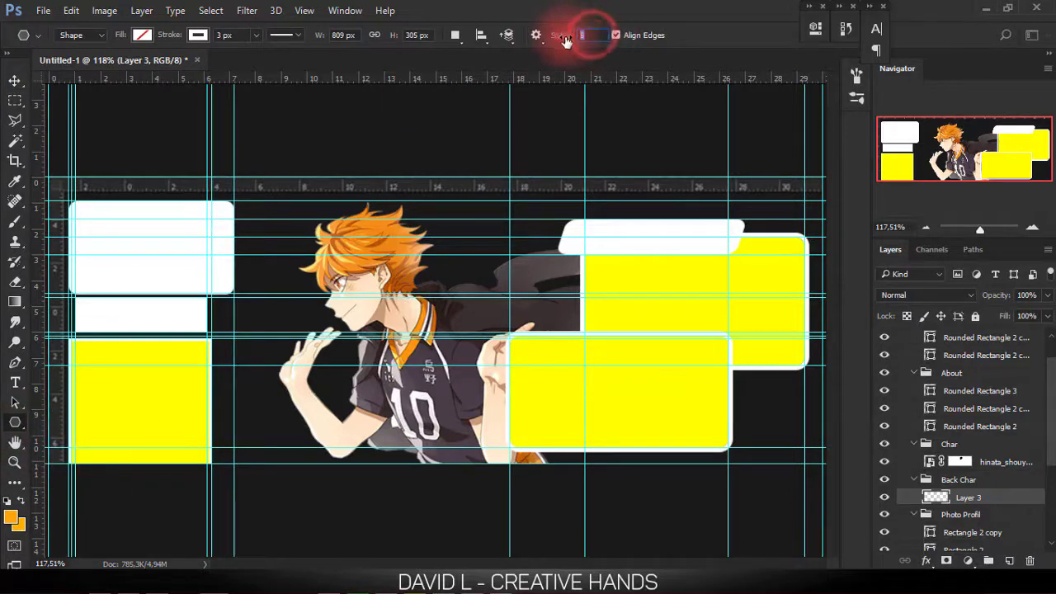
pyautogui.write('6')
pyautogui.moveTo(278, 223)
pyautogui.mouseDown()
pyautogui.moveTo(400, 334)
pyautogui.moveTo(377, 317)
pyautogui.mouseUp()
pyautogui.hotkey('ctrl', 'z')
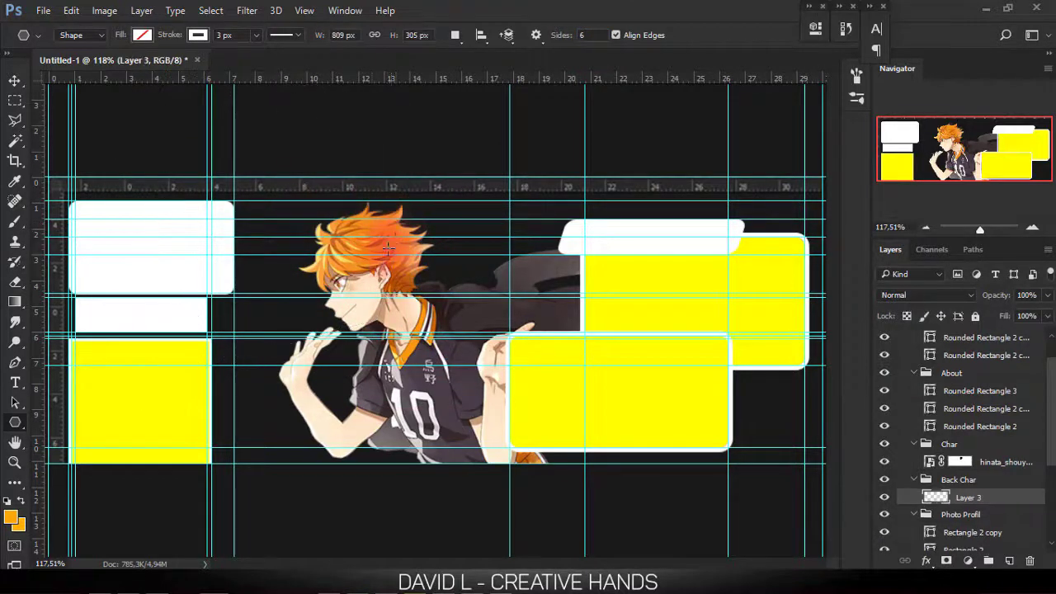
pyautogui.moveTo(376, 273)
pyautogui.mouseDown()
pyautogui.moveTo(470, 324)
pyautogui.moveTo(485, 504)
pyautogui.moveTo(429, 522)
pyautogui.mouseUp()
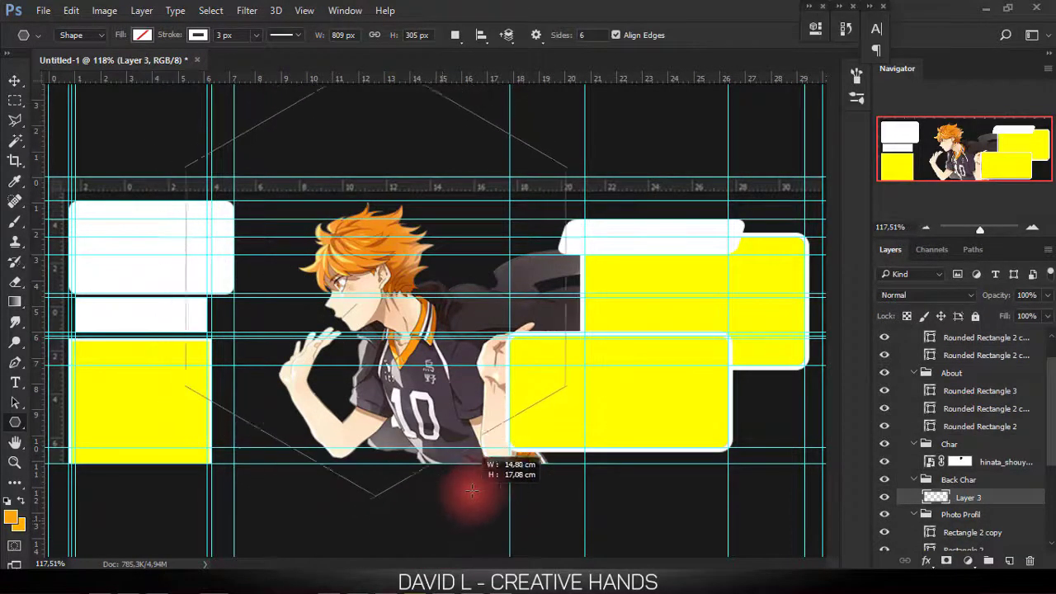
pyautogui.moveTo(429, 522); pyautogui.dragTo(467, 487)
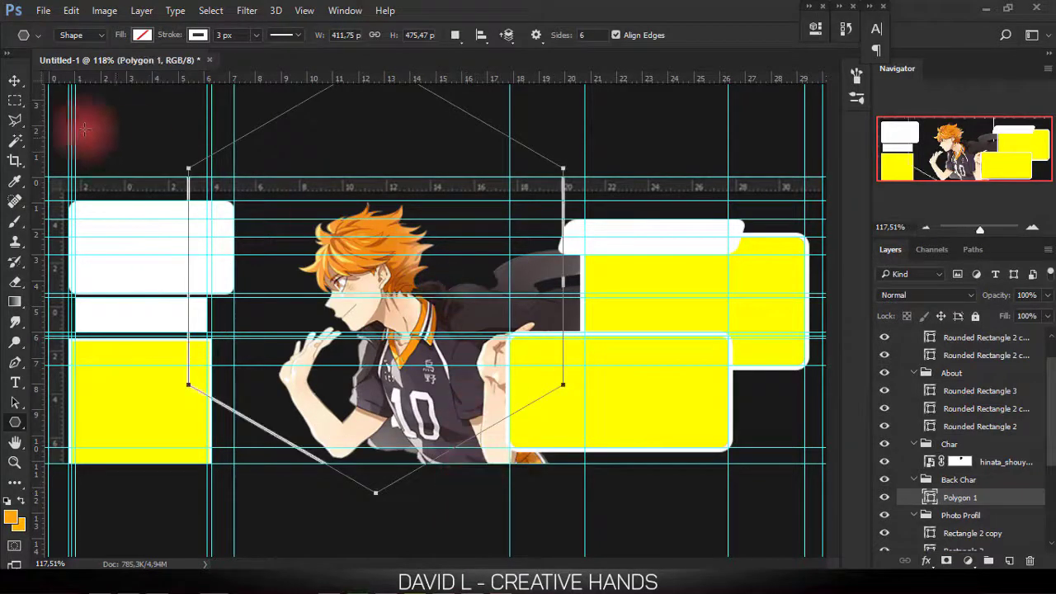
# - Fill the hexagon Polygon 1 with white
pyautogui.click(186, 39)
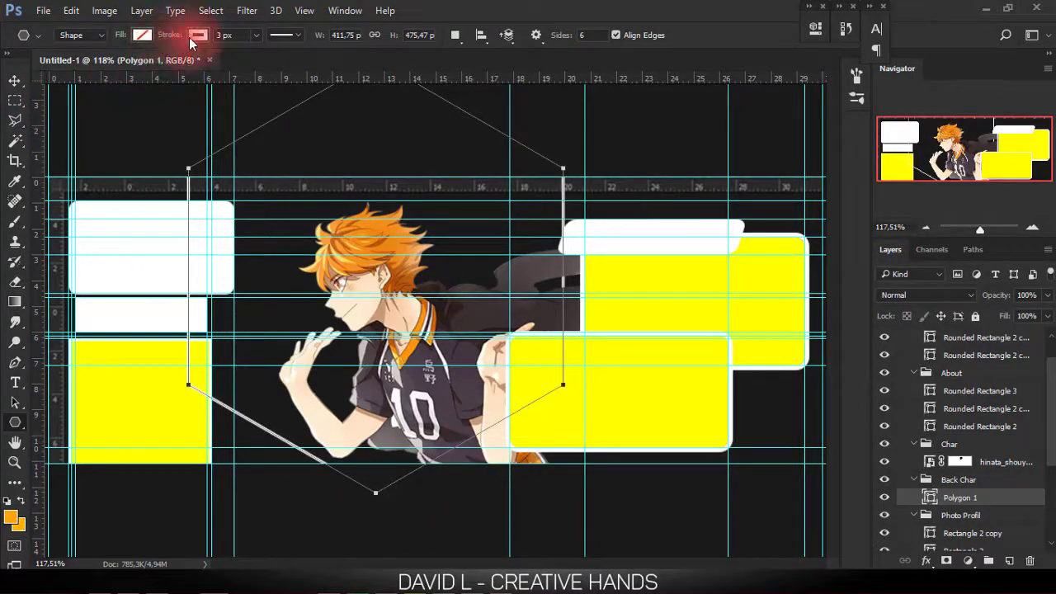
pyautogui.click(146, 36)
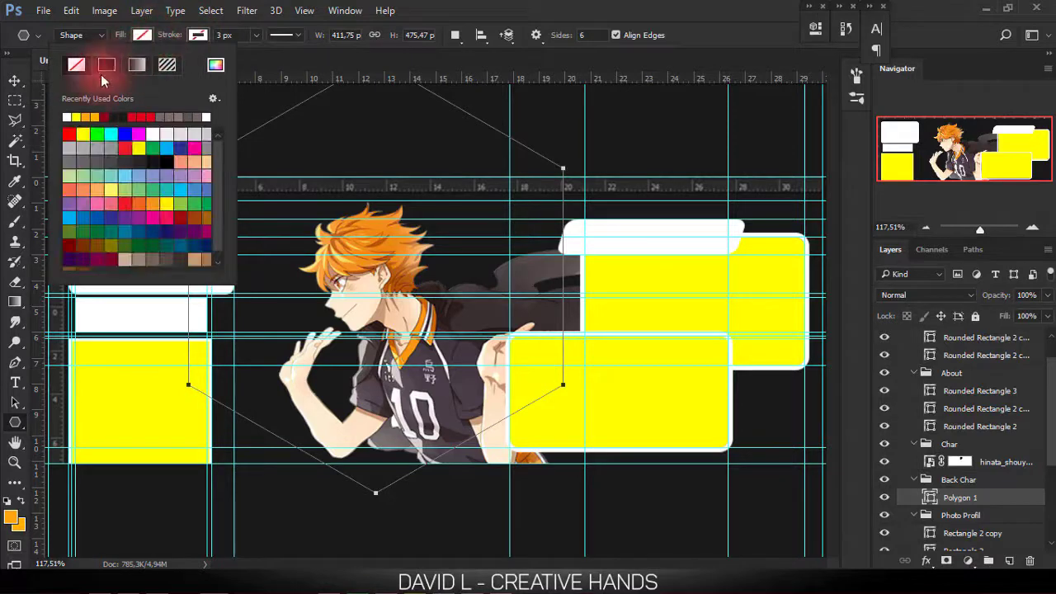
pyautogui.click(67, 117)
pyautogui.click(29, 77)
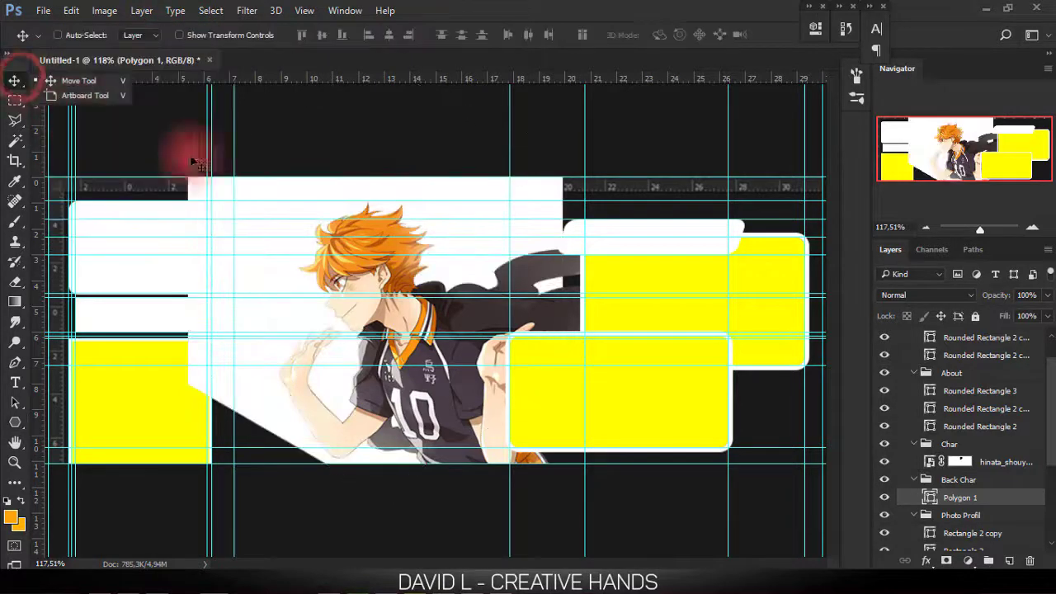
# - Rotate the hexagon 90°, scale it to about 70%, and centre it behind Hinata
pyautogui.hotkey('ctrl', 't')
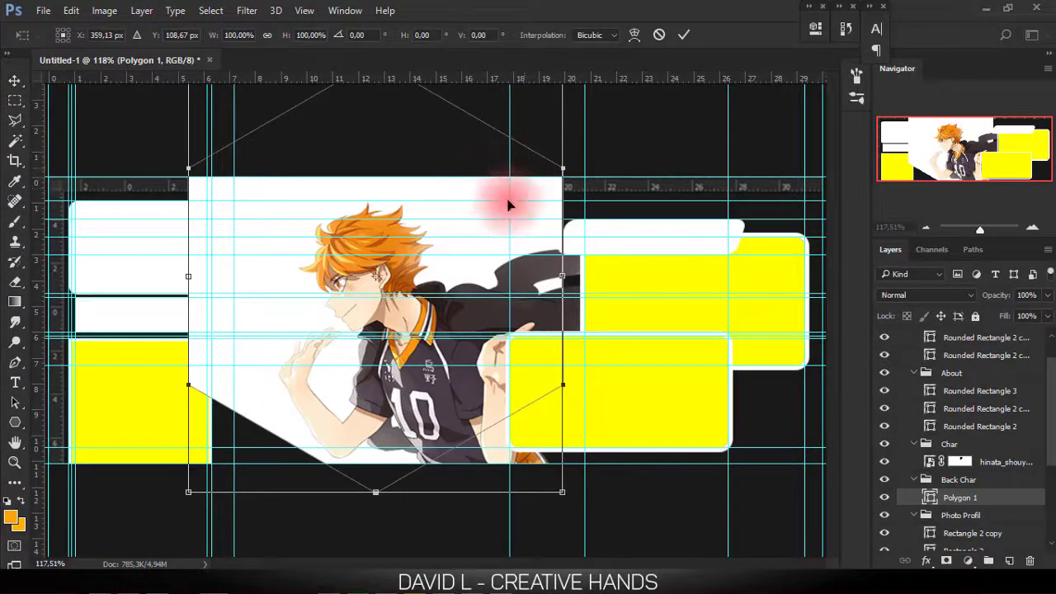
pyautogui.scroll(-1, 484, 207)
pyautogui.moveTo(577, 152)
pyautogui.mouseDown()
pyautogui.moveTo(566, 335)
pyautogui.moveTo(483, 382)
pyautogui.mouseUp()
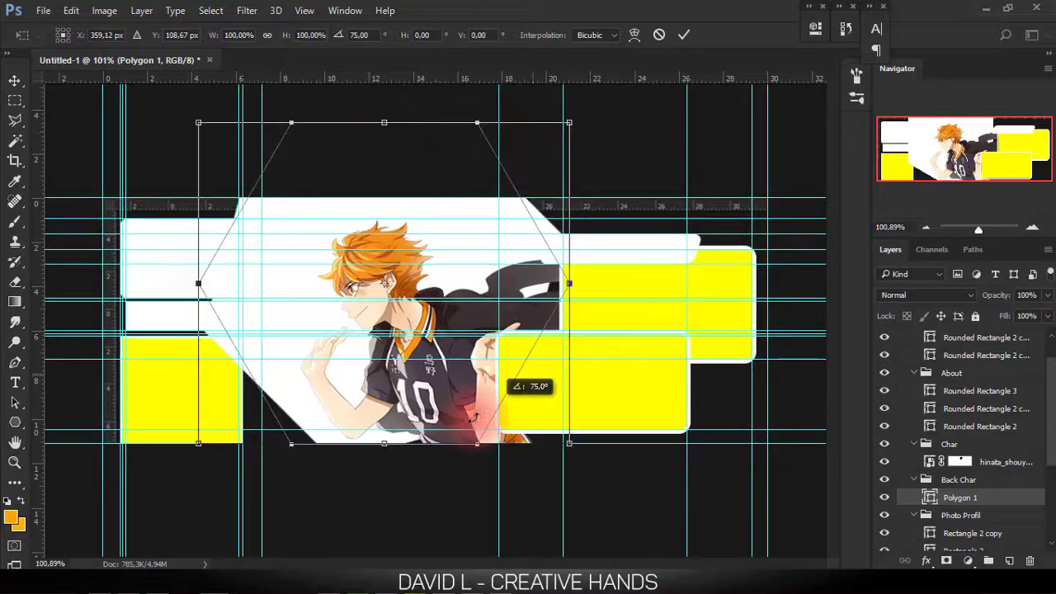
pyautogui.scroll(3, 424, 280)
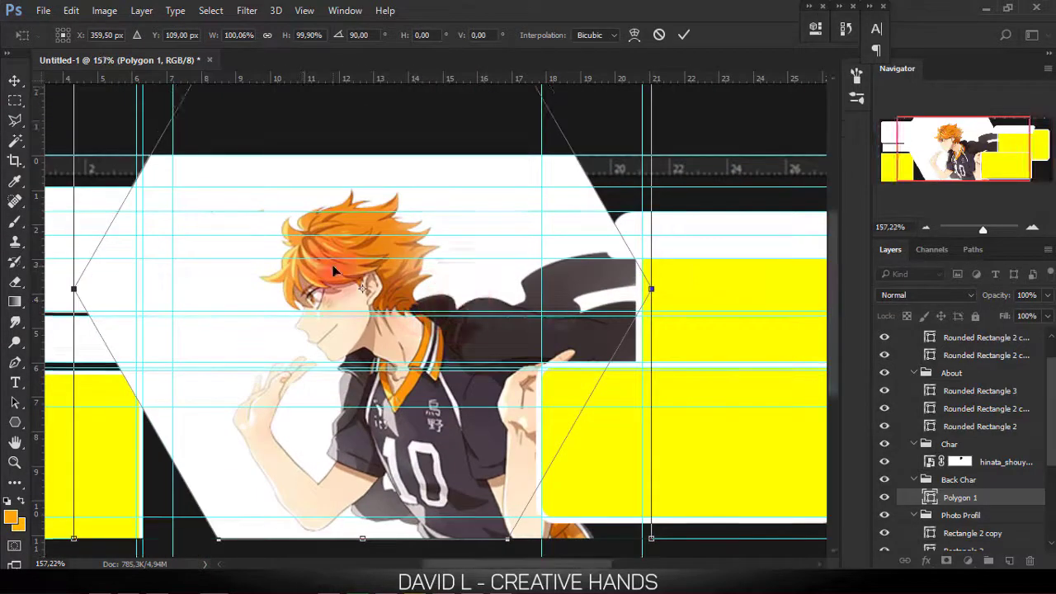
pyautogui.moveTo(339, 272)
pyautogui.mouseDown()
pyautogui.moveTo(443, 333)
pyautogui.moveTo(451, 326)
pyautogui.moveTo(428, 328)
pyautogui.mouseUp()
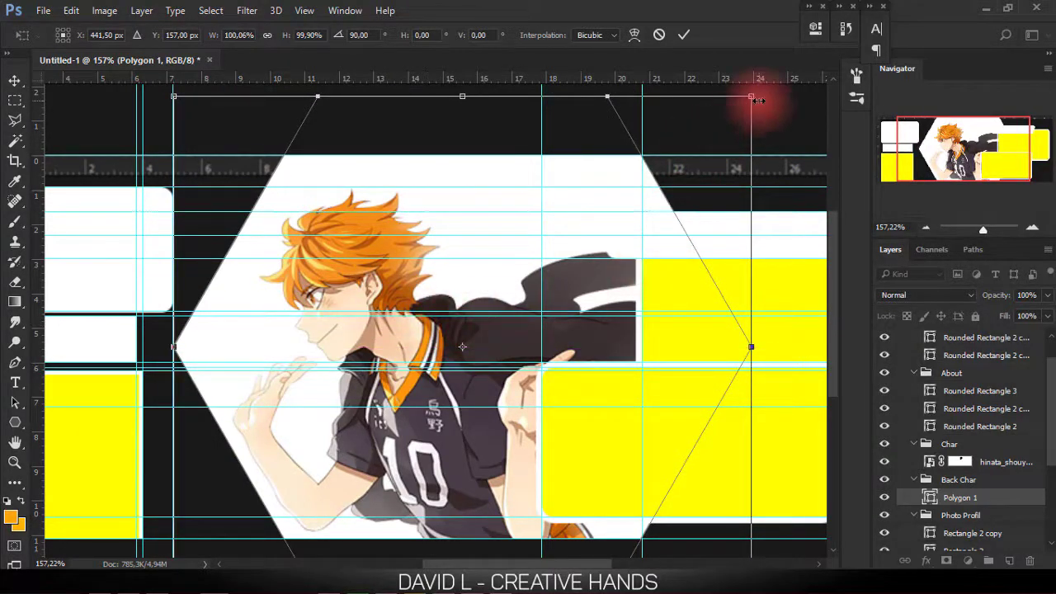
pyautogui.moveTo(754, 99); pyautogui.dragTo(669, 171)
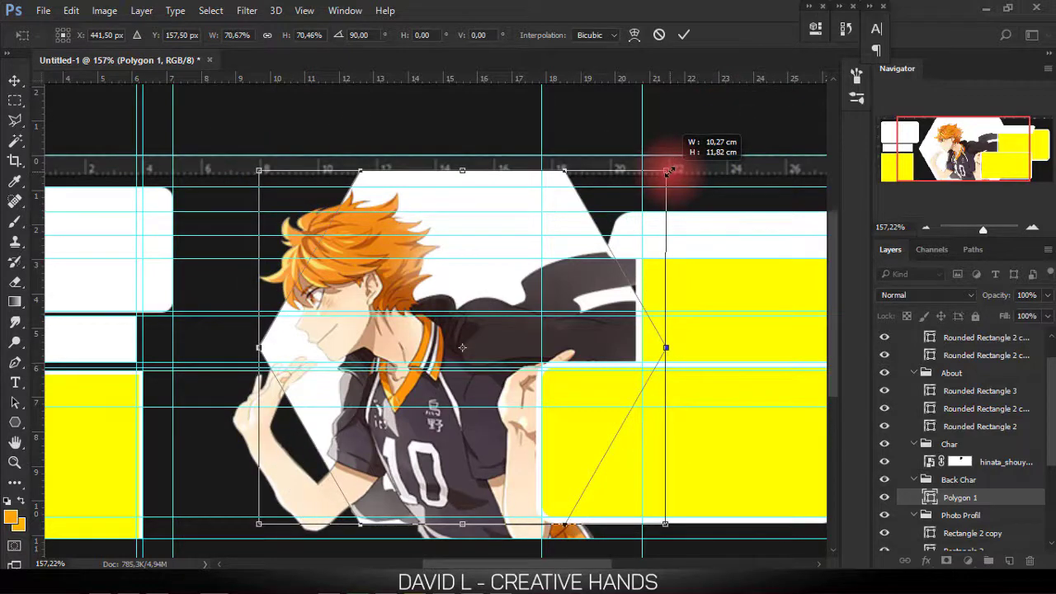
pyautogui.moveTo(593, 247)
pyautogui.mouseDown()
pyautogui.moveTo(573, 264)
pyautogui.moveTo(513, 261)
pyautogui.mouseUp()
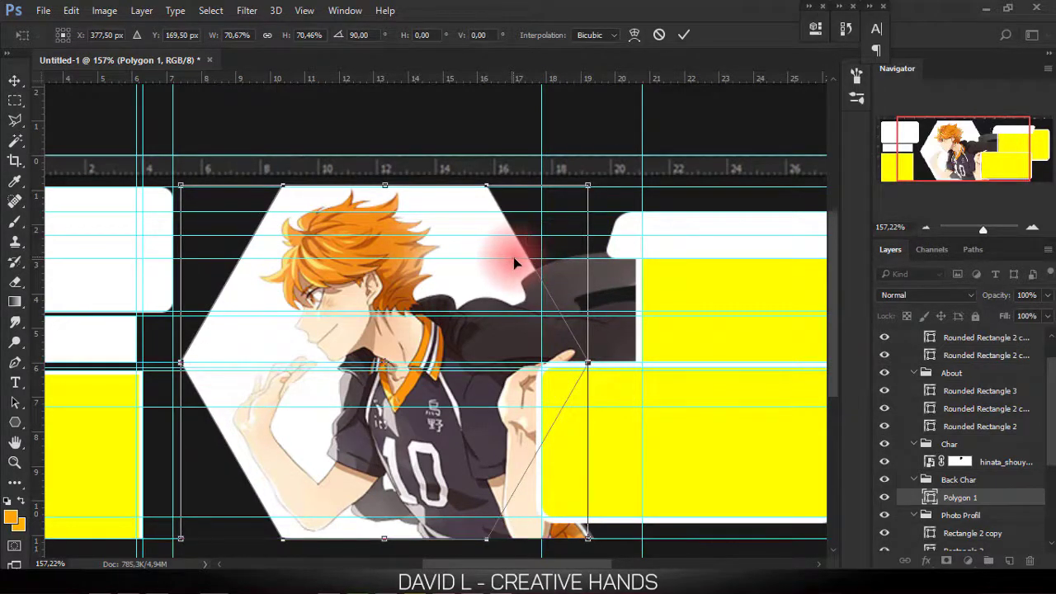
pyautogui.click(866, 379)
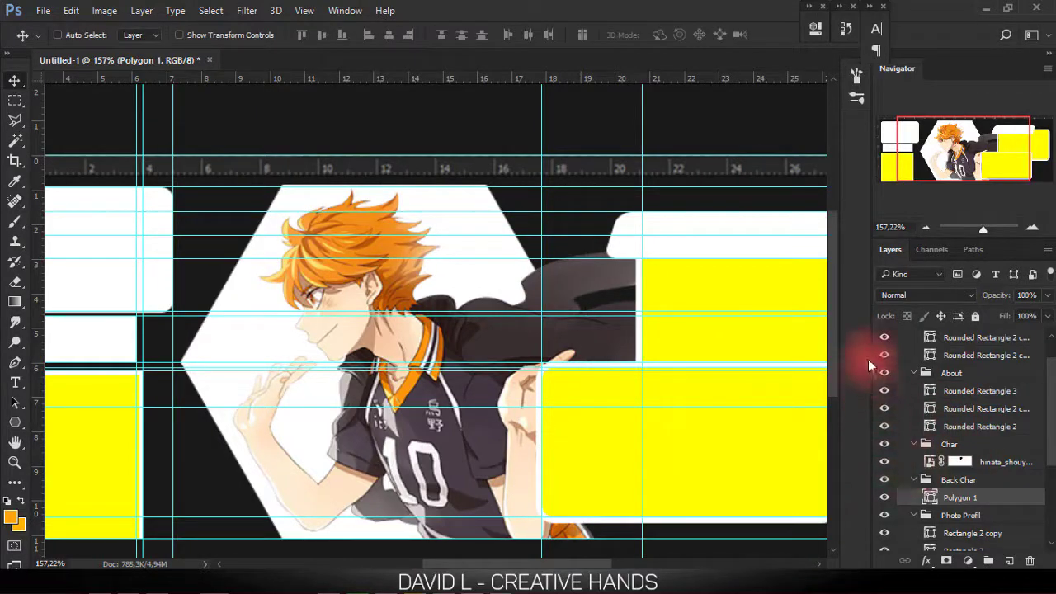
# - Toggle Group 1 to compare the hexagon against the finished banner
pyautogui.scroll(1, 875, 363)
pyautogui.click(883, 340)
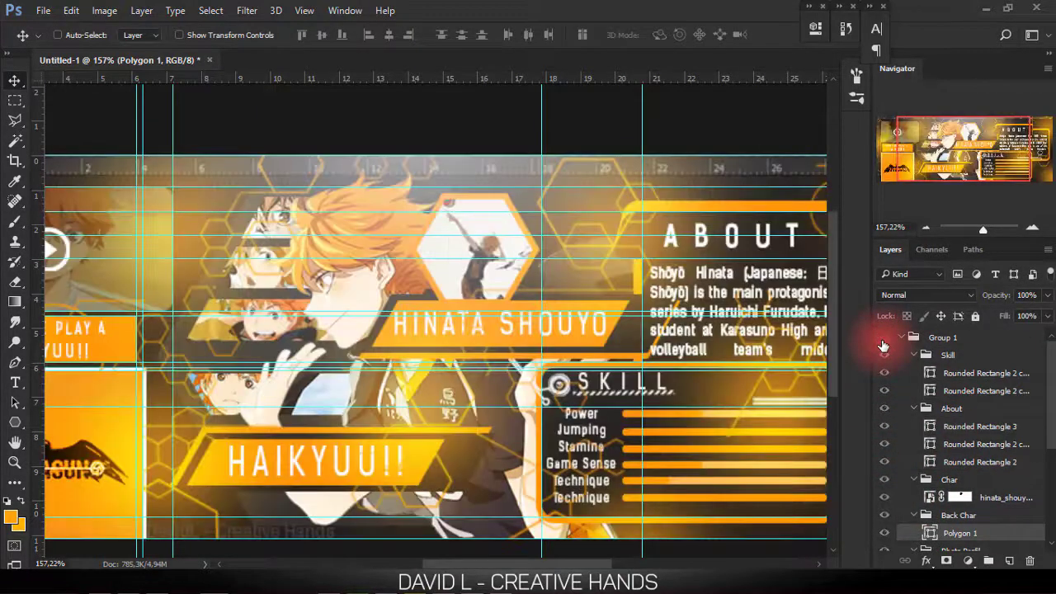
pyautogui.click(884, 340)
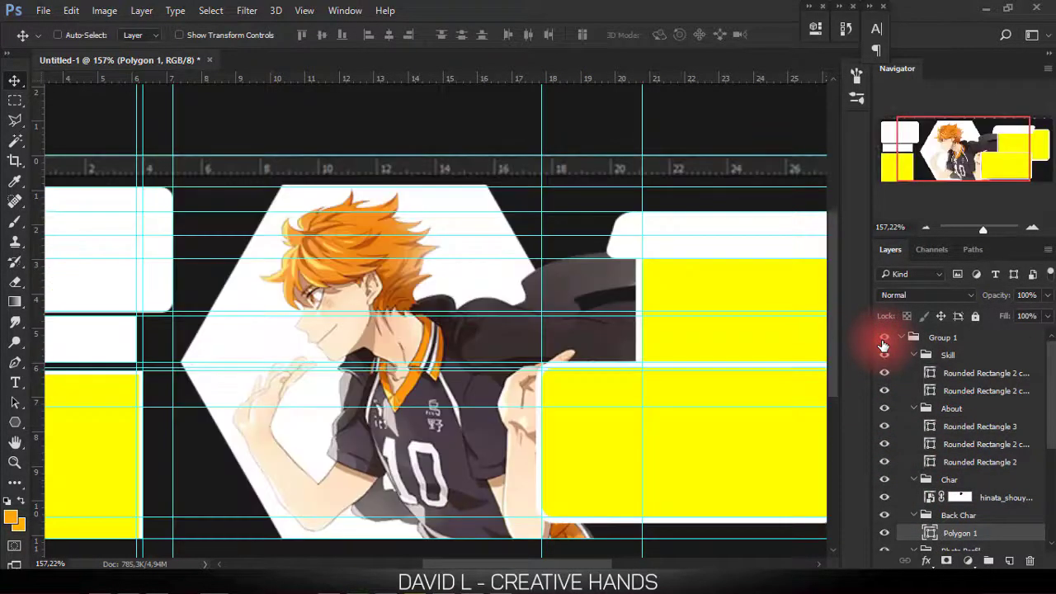
# - Enlarge the Hinata image slightly and shift it right, then check against the reference
pyautogui.click(984, 498)
pyautogui.hotkey('ctrl', 't')
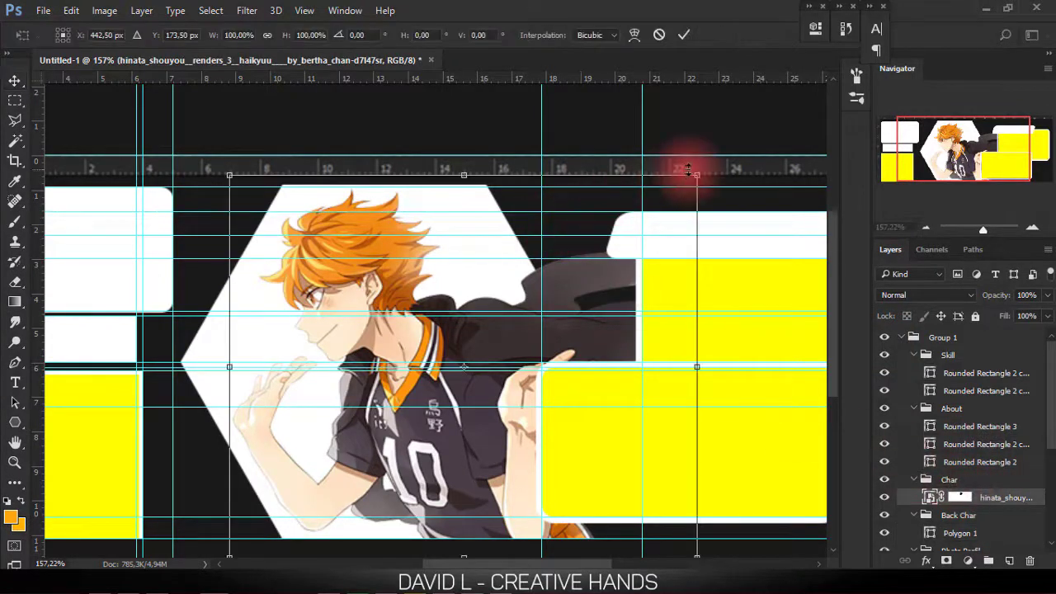
pyautogui.moveTo(696, 174); pyautogui.dragTo(724, 154)
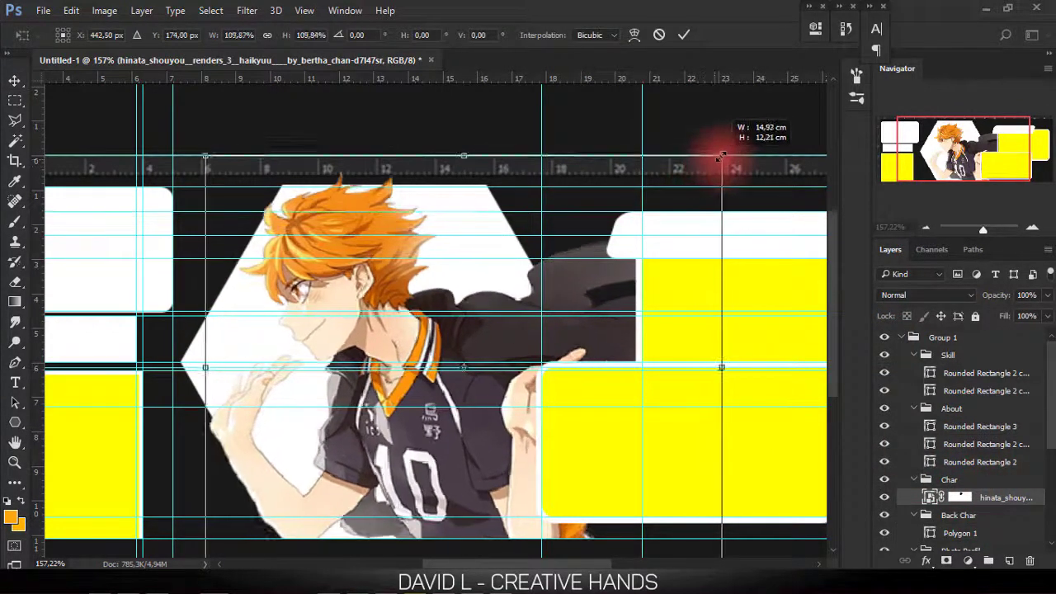
pyautogui.moveTo(504, 297); pyautogui.dragTo(513, 290)
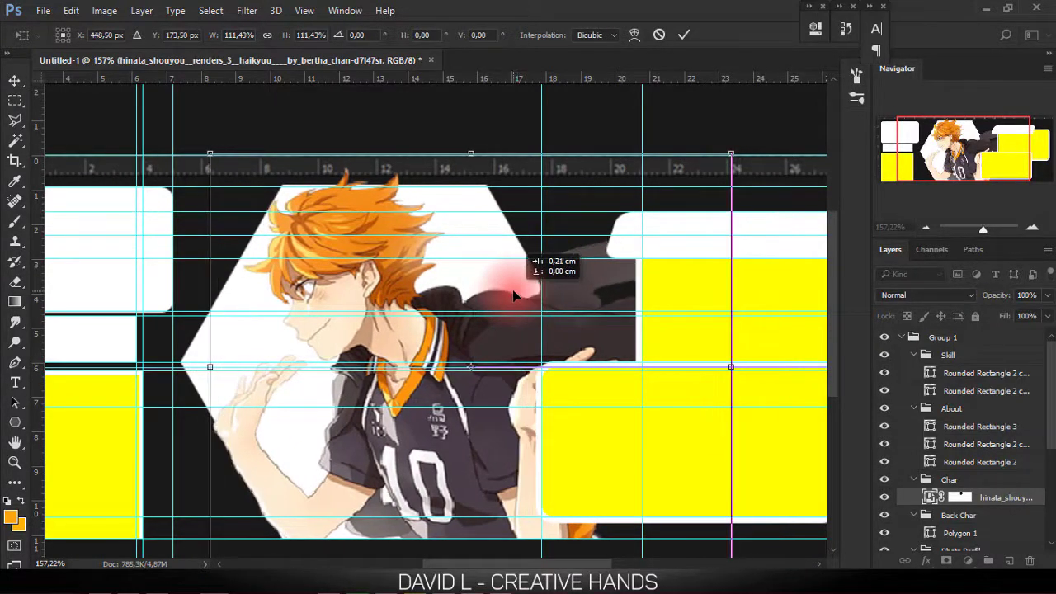
pyautogui.press('Return')
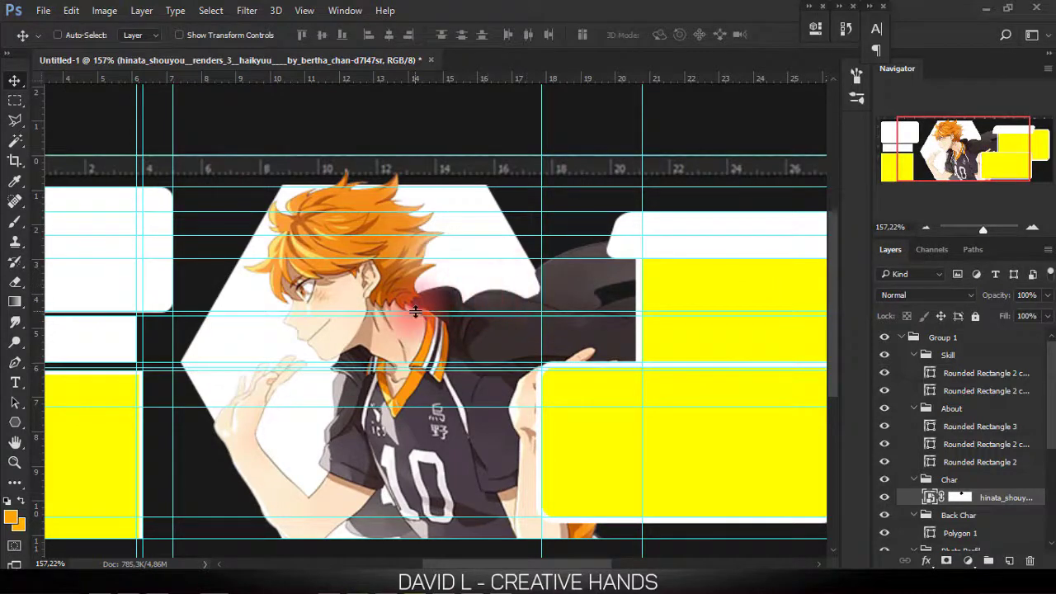
pyautogui.click(883, 337)
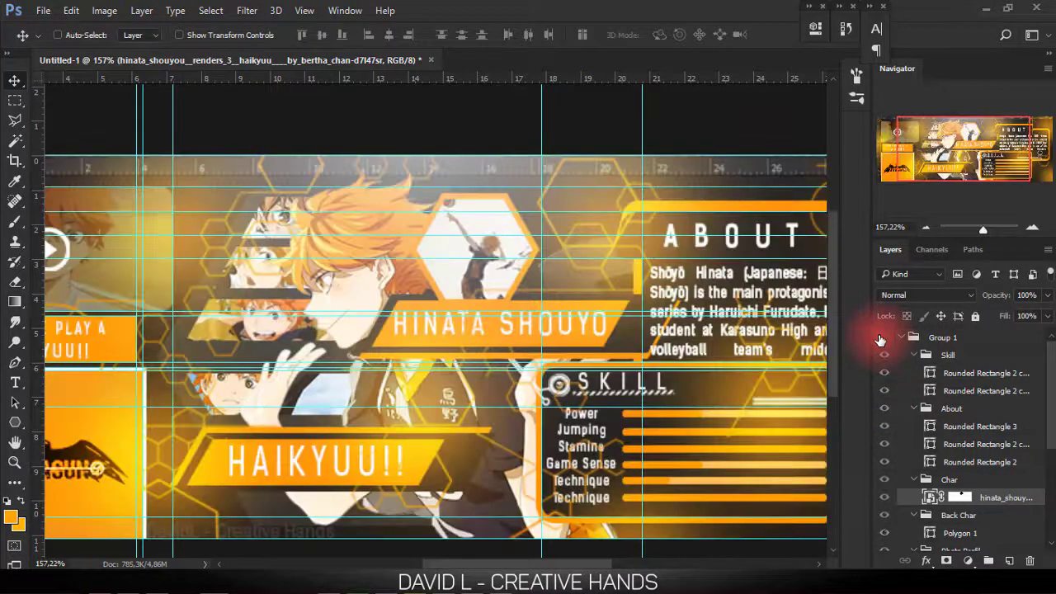
pyautogui.click(882, 337)
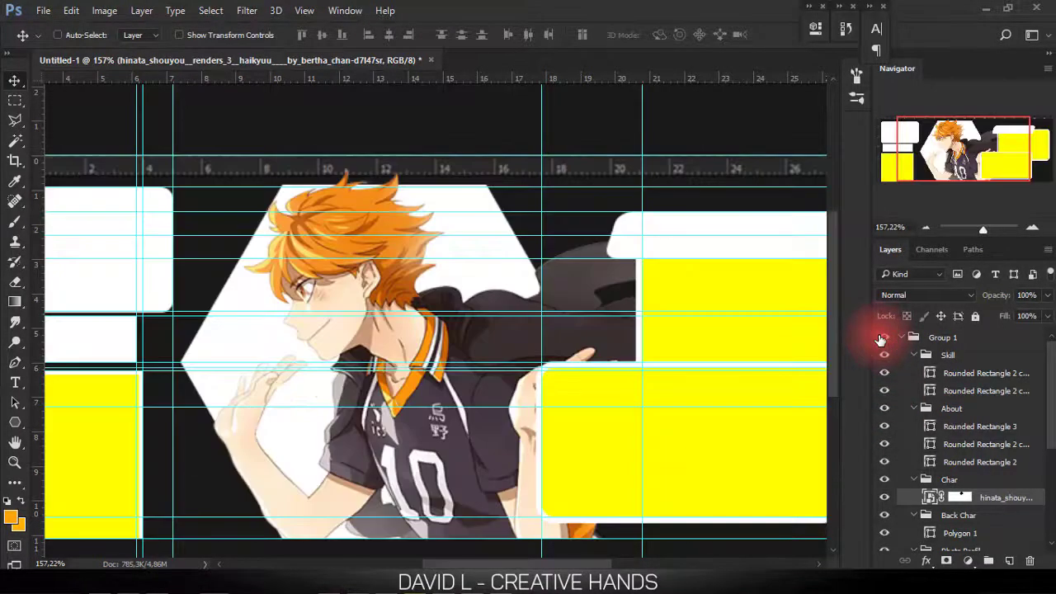
# - Move the white hexagon slightly left, comparing its position with the reference banner
pyautogui.click(961, 533)
pyautogui.moveTo(462, 385); pyautogui.dragTo(433, 377)
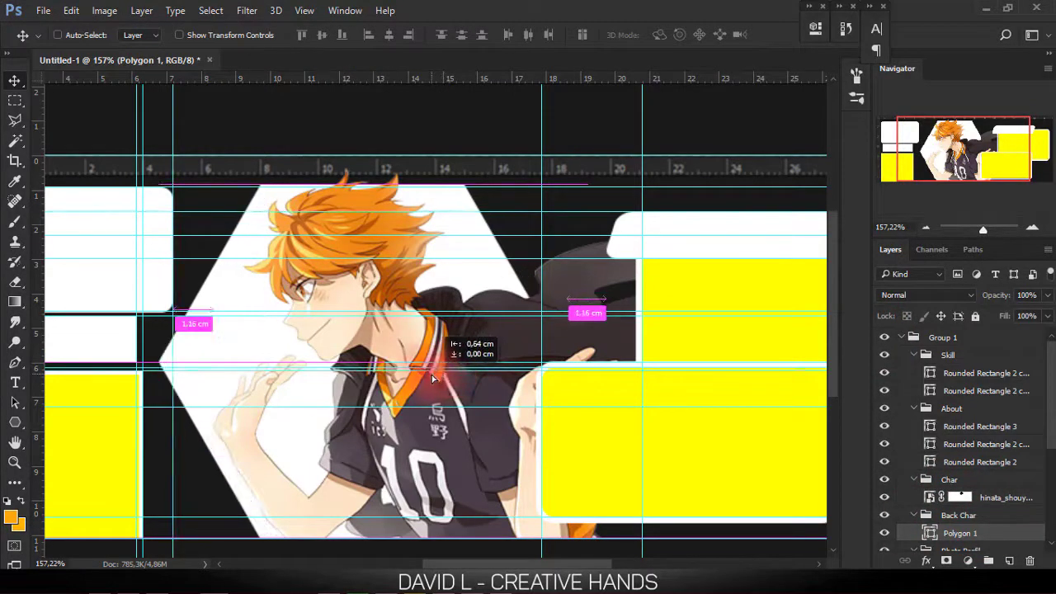
pyautogui.moveTo(433, 377); pyautogui.dragTo(433, 378)
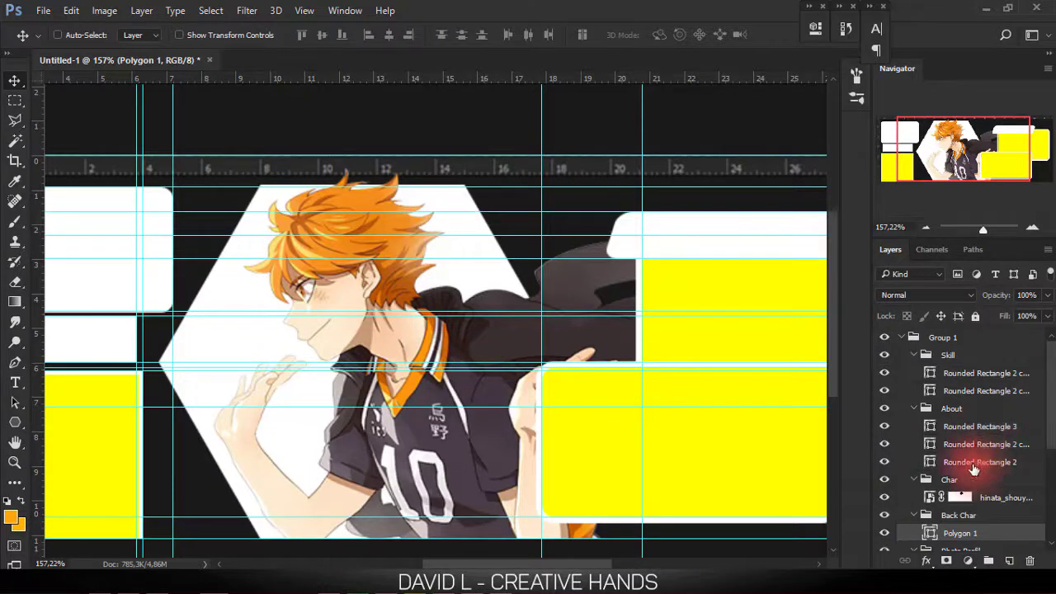
pyautogui.click(884, 338)
pyautogui.click(884, 339)
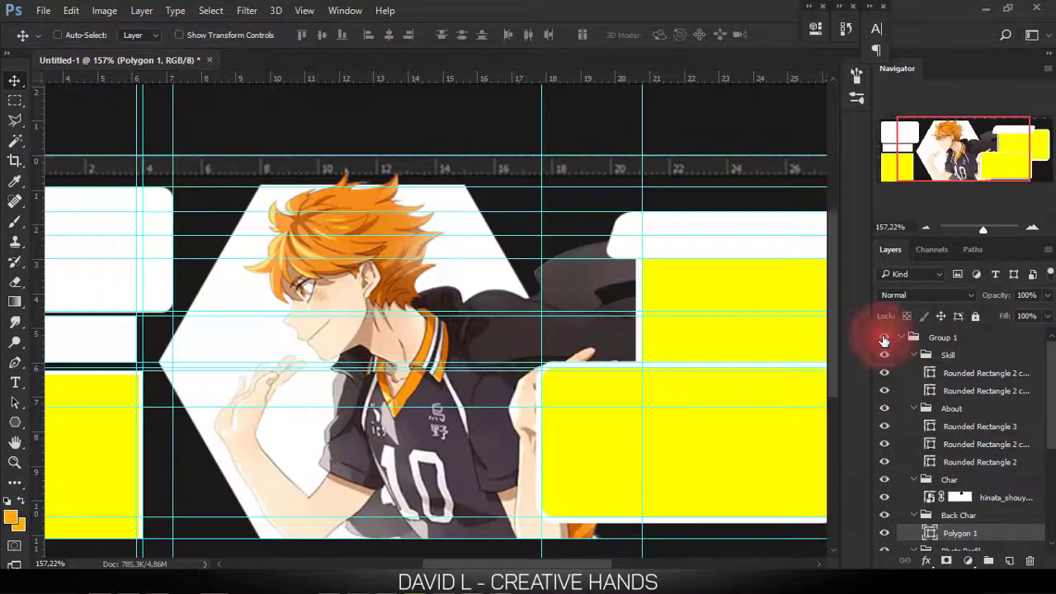
pyautogui.click(884, 339)
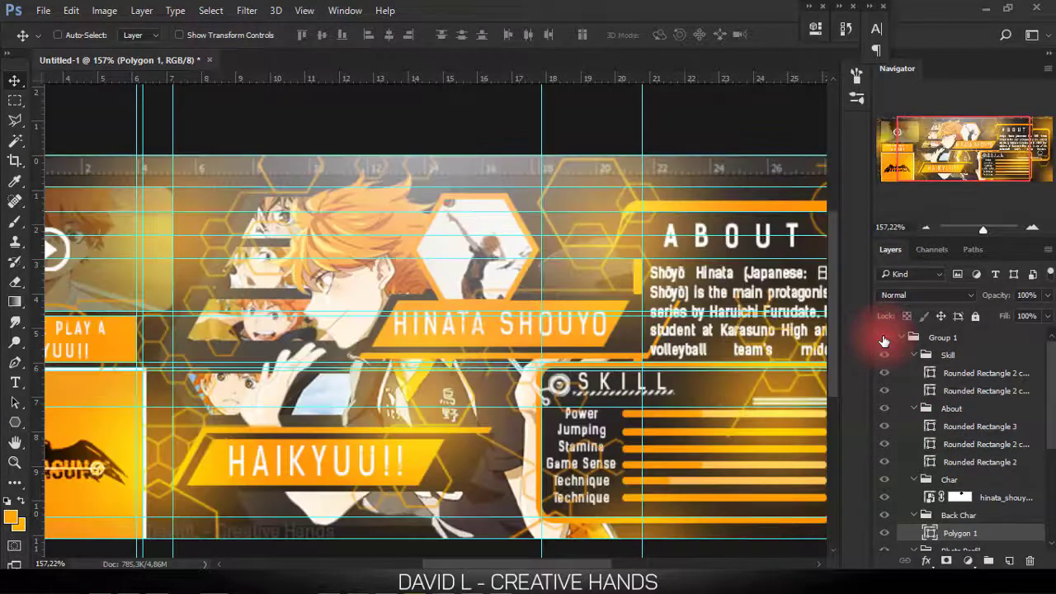
pyautogui.click(884, 338)
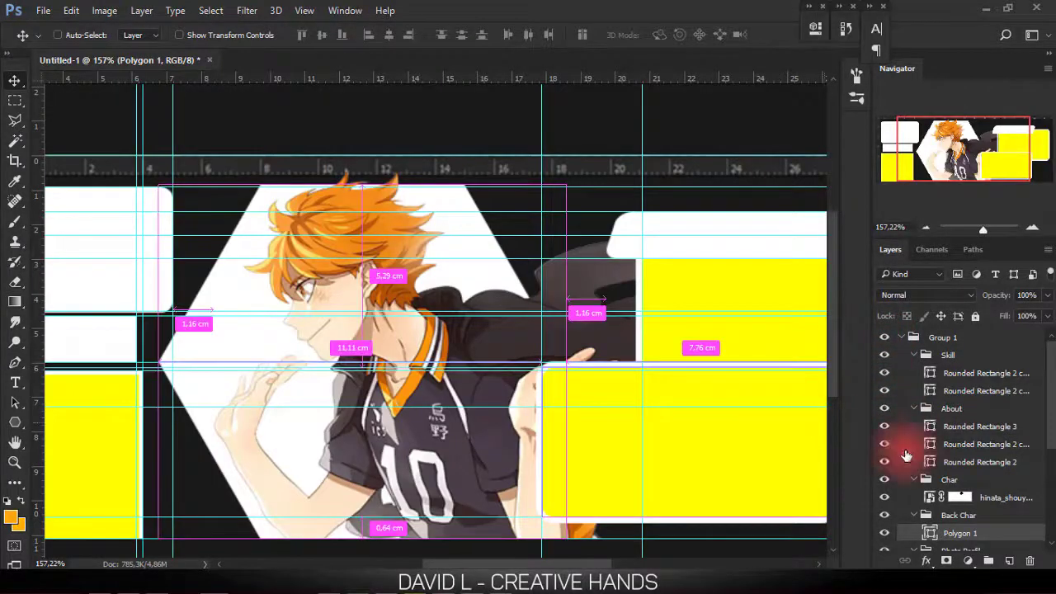
# - Scale Hinata's layer mask to about 95% and shift it right and down
pyautogui.click(962, 498)
pyautogui.hotkey('ctrl', 't')
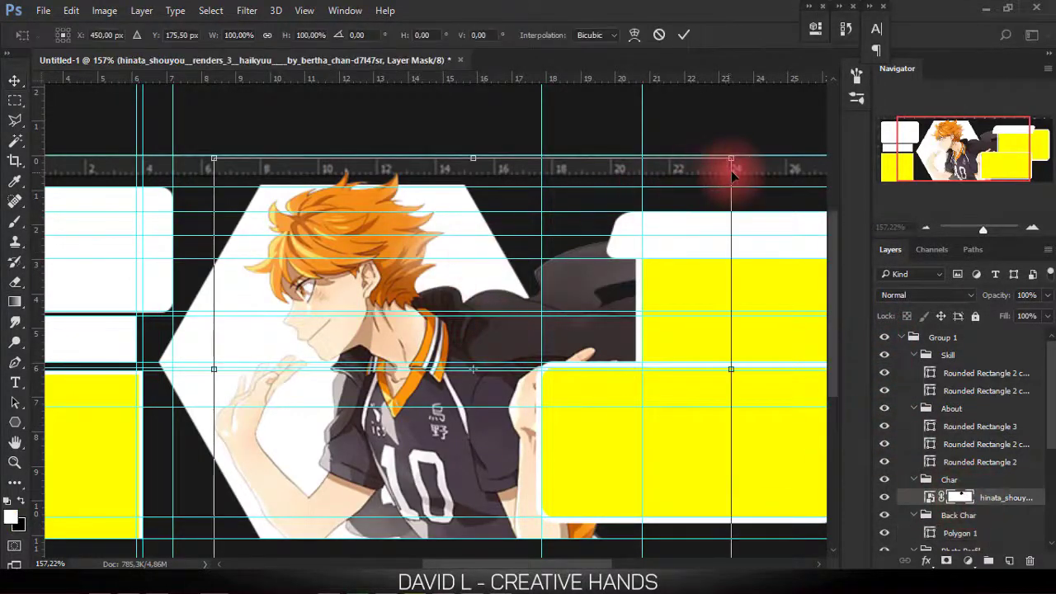
pyautogui.moveTo(730, 158); pyautogui.dragTo(707, 165)
pyautogui.moveTo(592, 251)
pyautogui.mouseDown()
pyautogui.moveTo(595, 266)
pyautogui.moveTo(586, 237)
pyautogui.mouseUp()
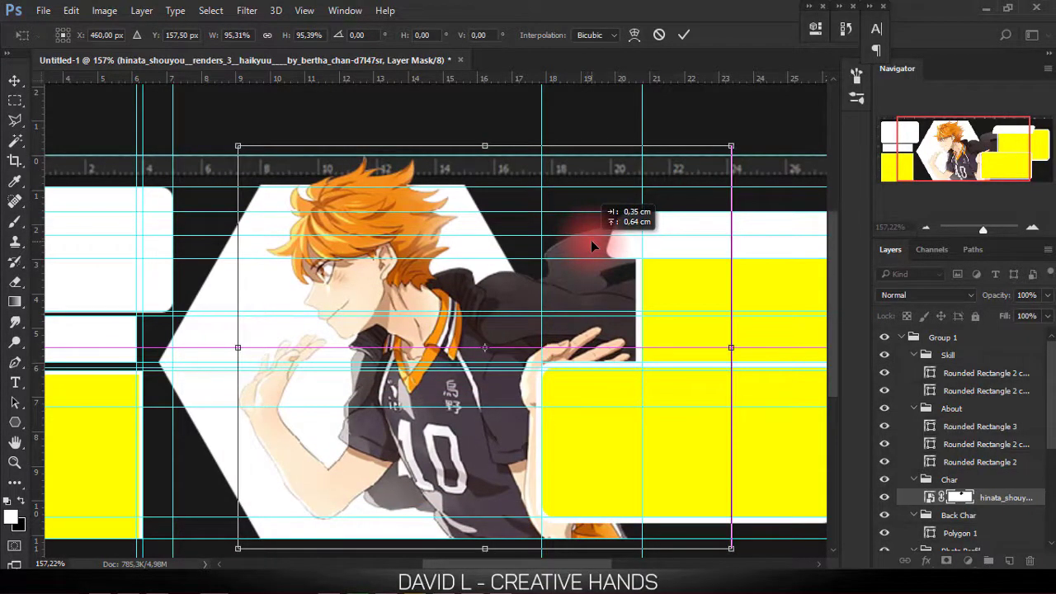
pyautogui.moveTo(592, 242); pyautogui.dragTo(604, 242)
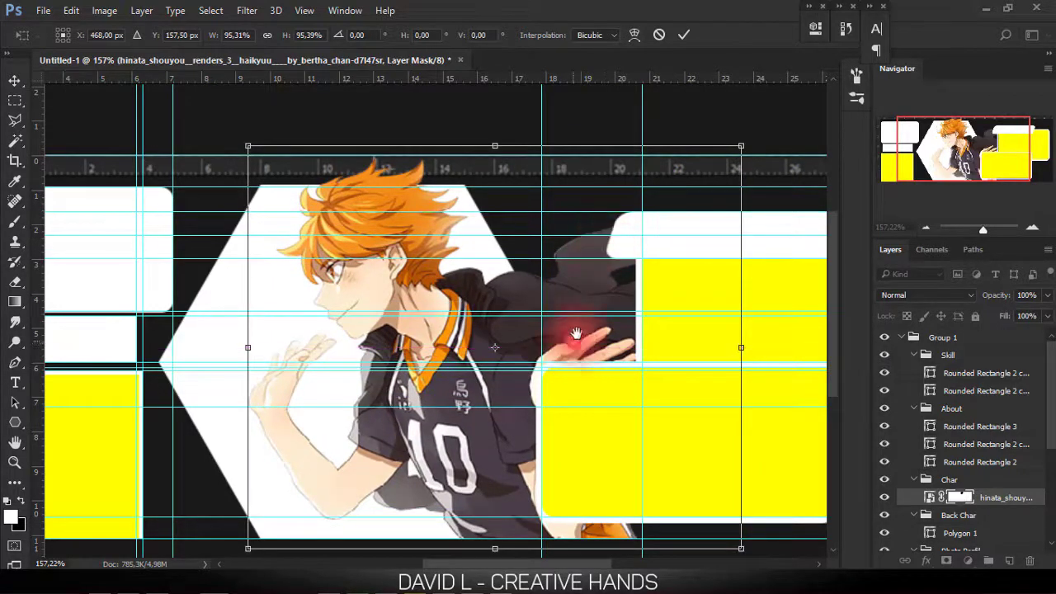
pyautogui.scroll(-2, 578, 322)
pyautogui.moveTo(757, 481)
pyautogui.mouseDown()
pyautogui.moveTo(764, 489)
pyautogui.moveTo(744, 476)
pyautogui.mouseUp()
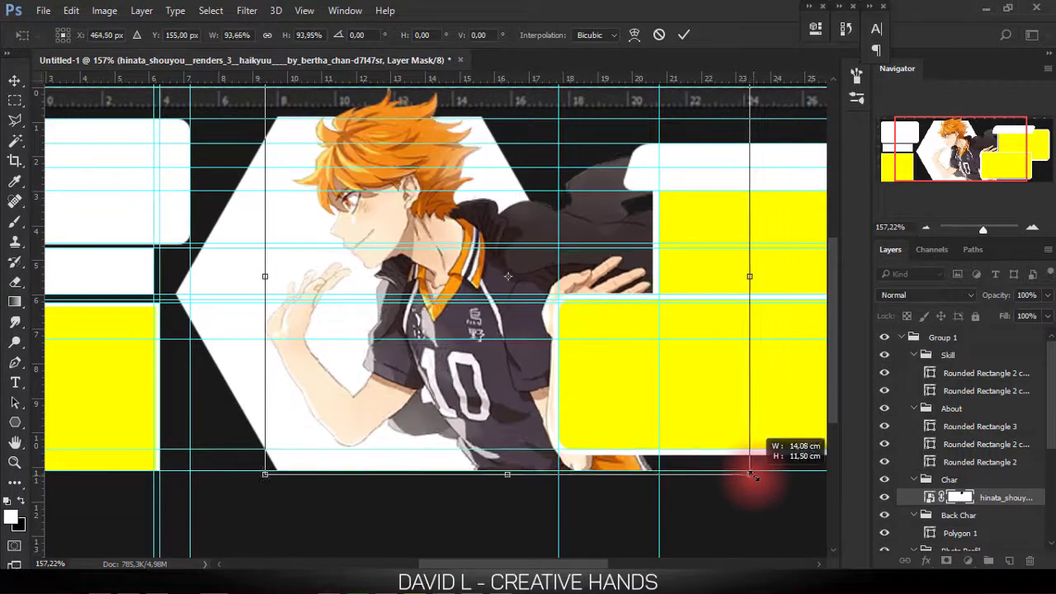
pyautogui.moveTo(744, 476); pyautogui.dragTo(756, 479)
pyautogui.moveTo(674, 386); pyautogui.dragTo(660, 410)
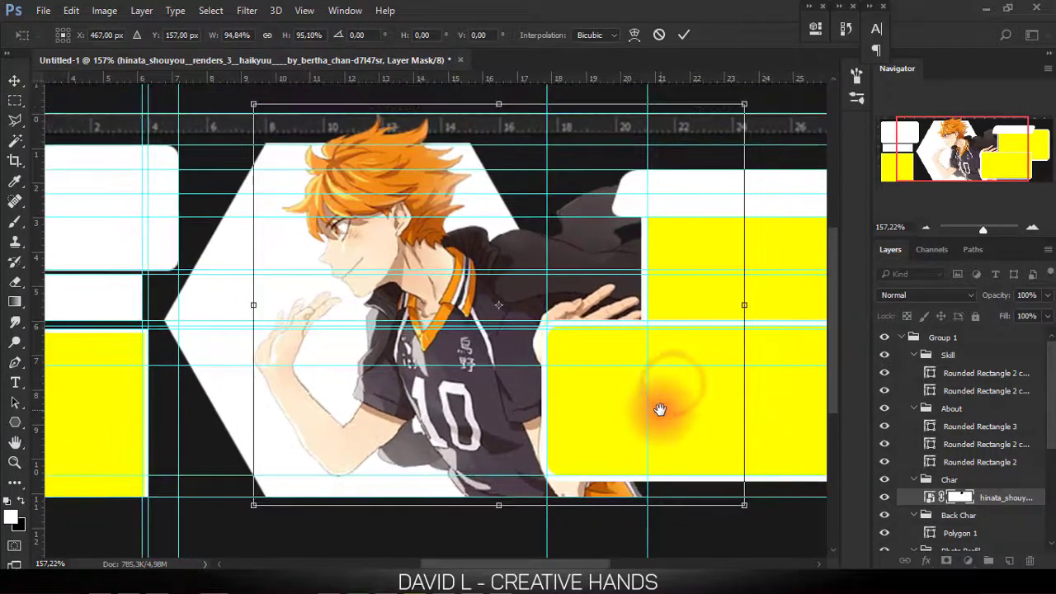
pyautogui.press('Return')
# - Shrink the white hexagon to about 93% and nudge it up one and left two
pyautogui.click(960, 533)
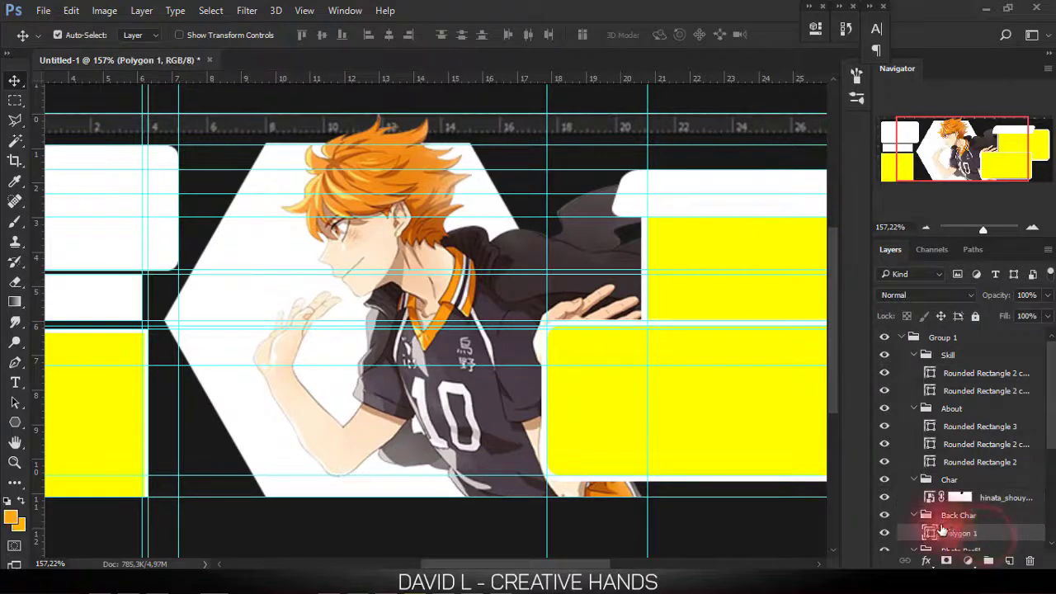
pyautogui.hotkey('ctrl', 't')
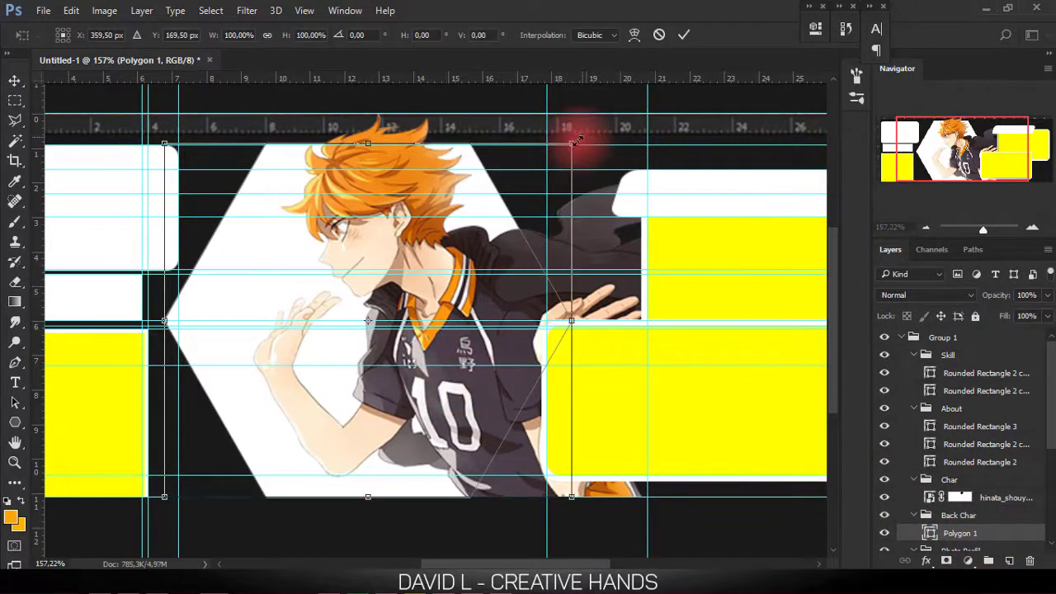
pyautogui.moveTo(570, 147); pyautogui.dragTo(554, 157)
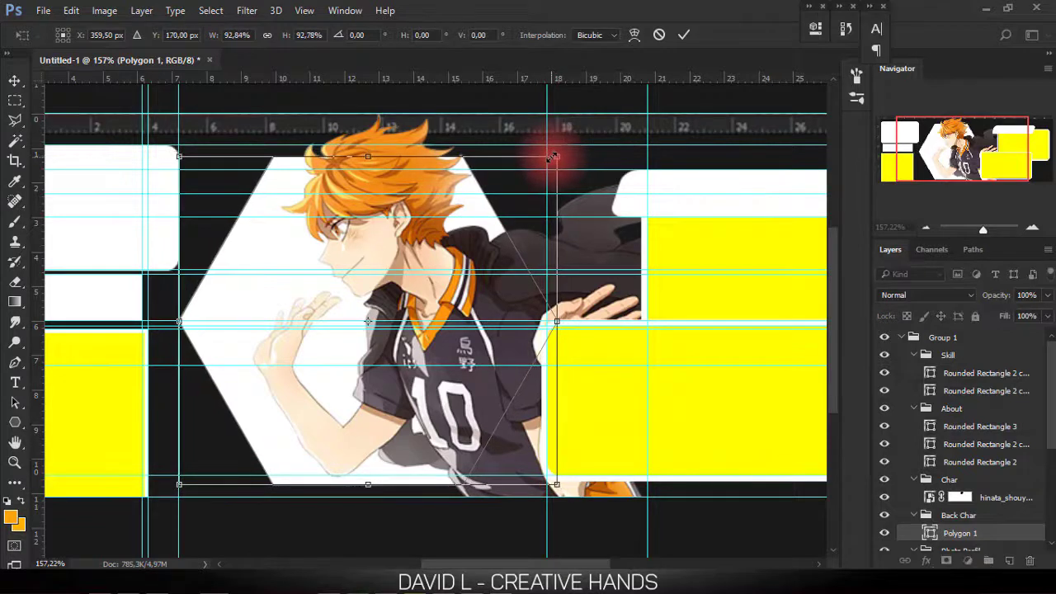
pyautogui.press('Up')
pyautogui.press('Up')
pyautogui.press('Up')
pyautogui.press('Left')
pyautogui.press('Left')
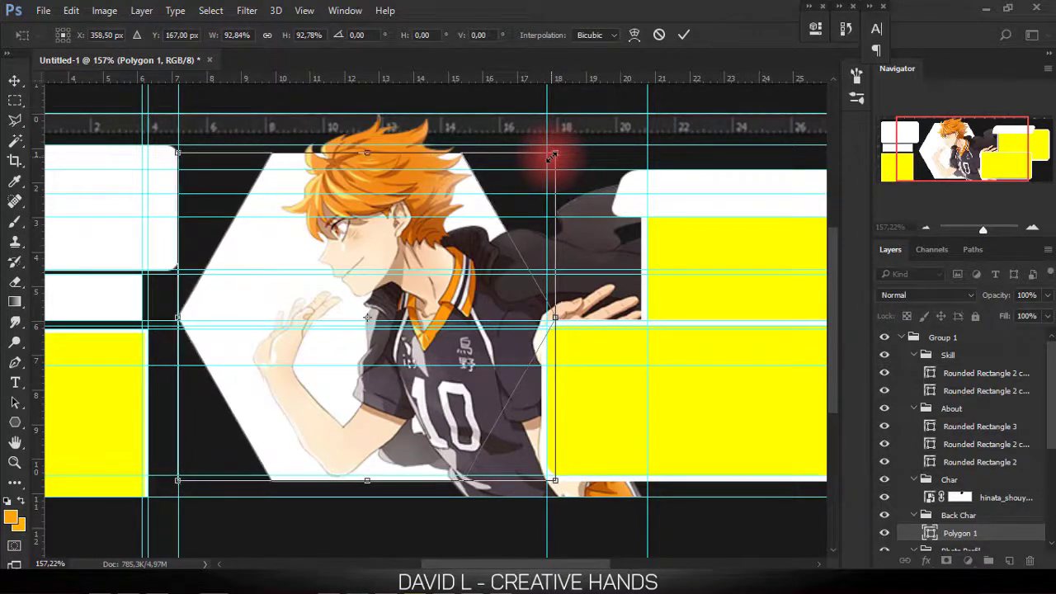
pyautogui.press('Left')
pyautogui.press('Left')
pyautogui.press('Left')
pyautogui.press('Left')
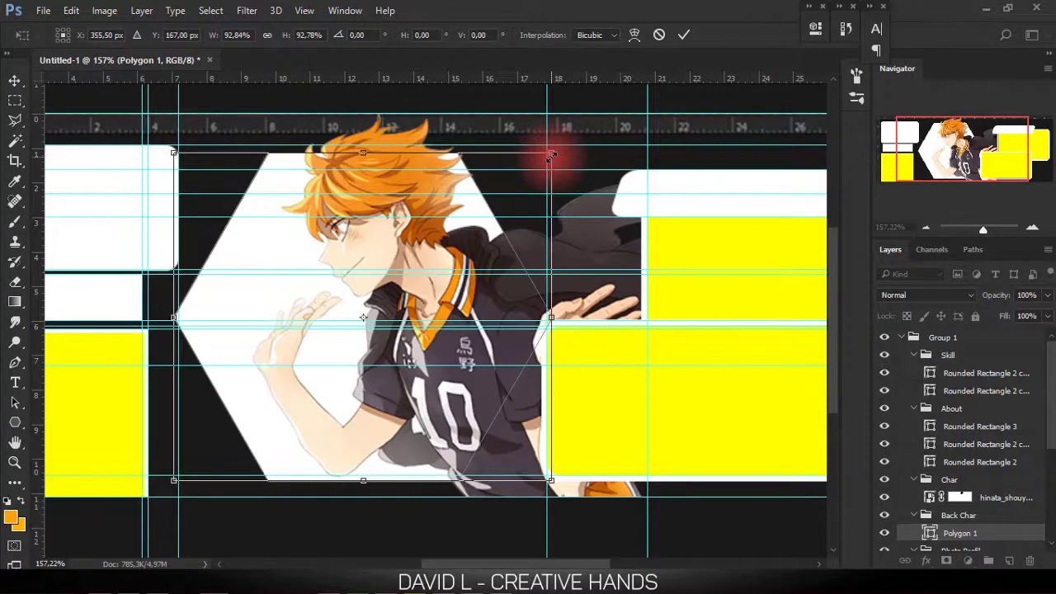
pyautogui.press('Return')
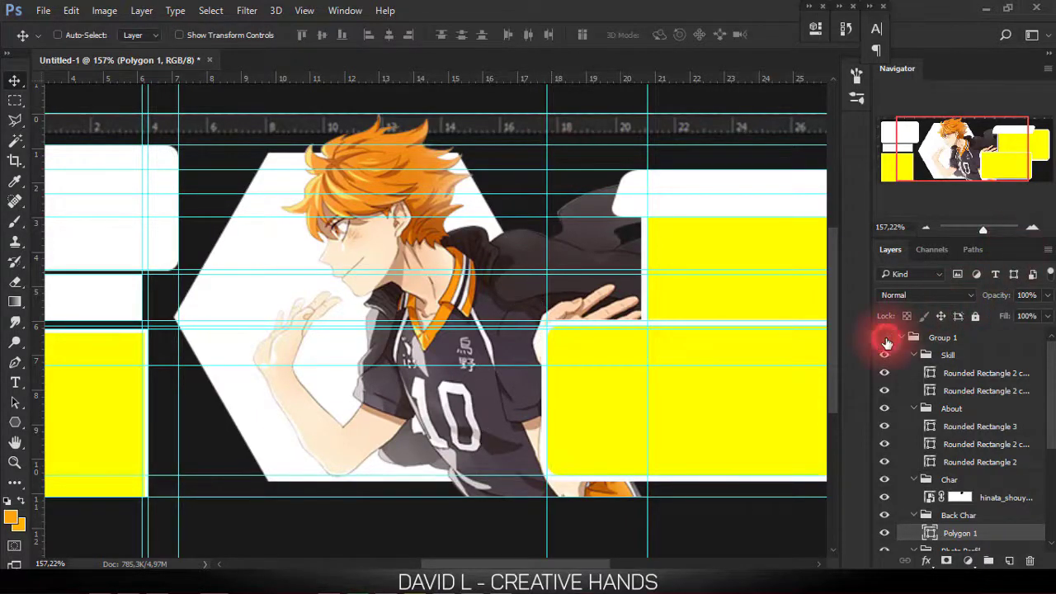
# - Compare with the reference banner and fit the canvas on screen
pyautogui.click(885, 339)
pyautogui.click(885, 338)
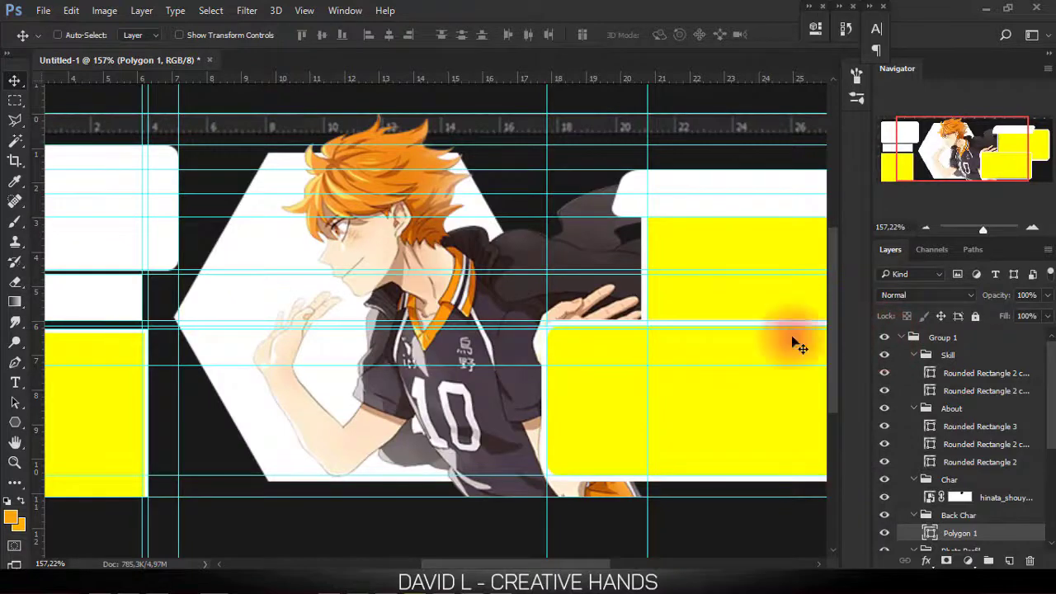
pyautogui.rightClick(340, 247)
pyautogui.click(361, 256)
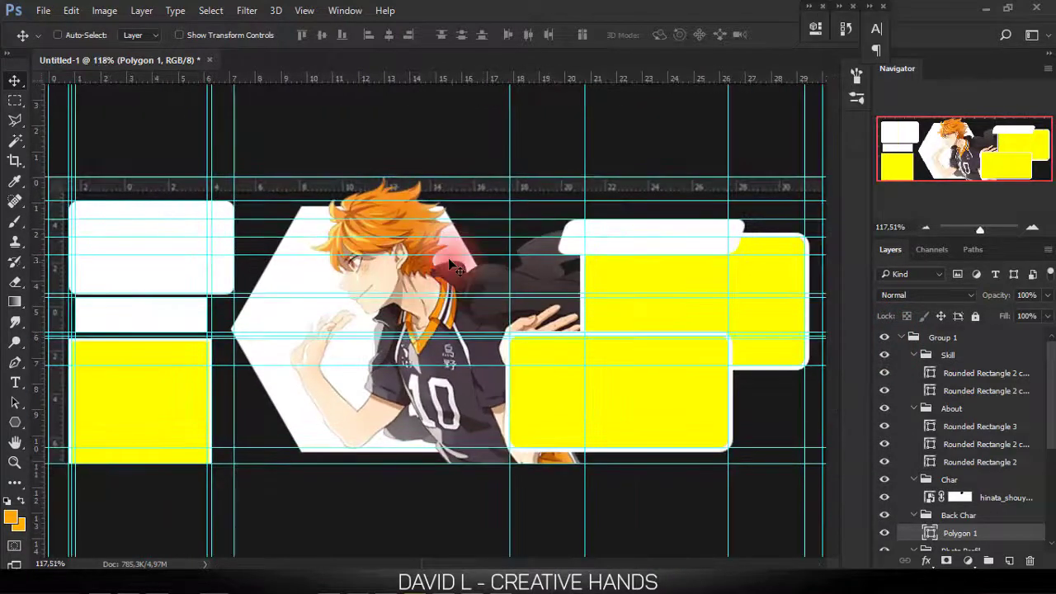
# - Duplicate the Back Char group above Hinata's Char group, checking the reference banner
pyautogui.click(884, 338)
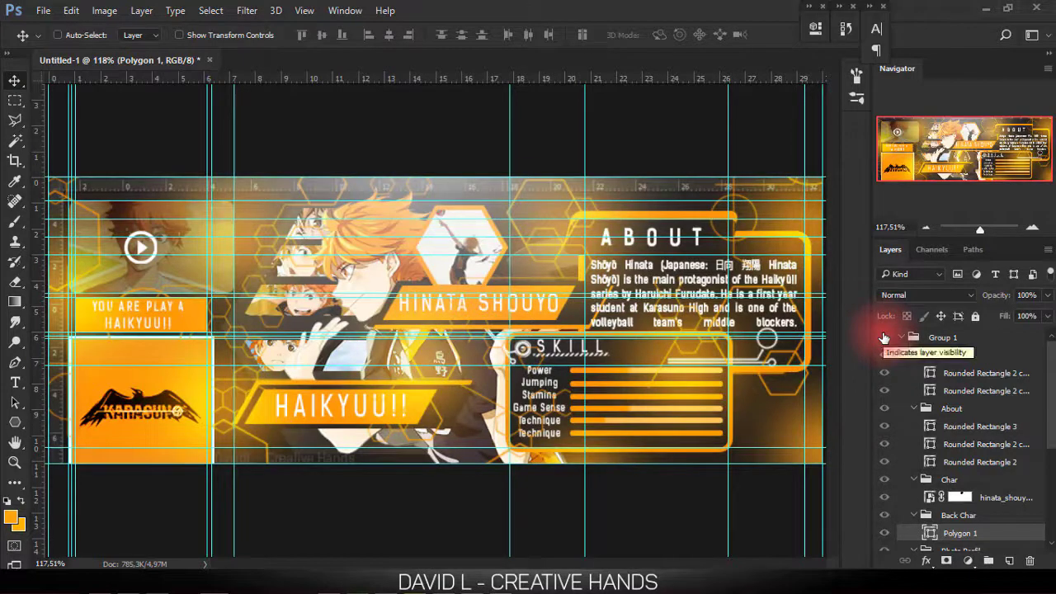
pyautogui.click(885, 338)
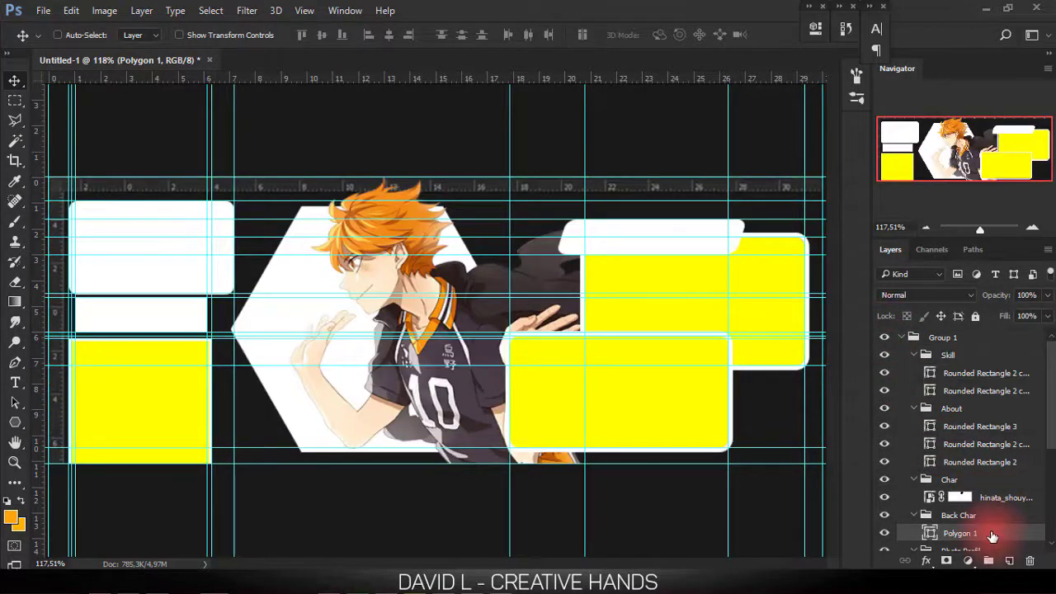
pyautogui.click(988, 517)
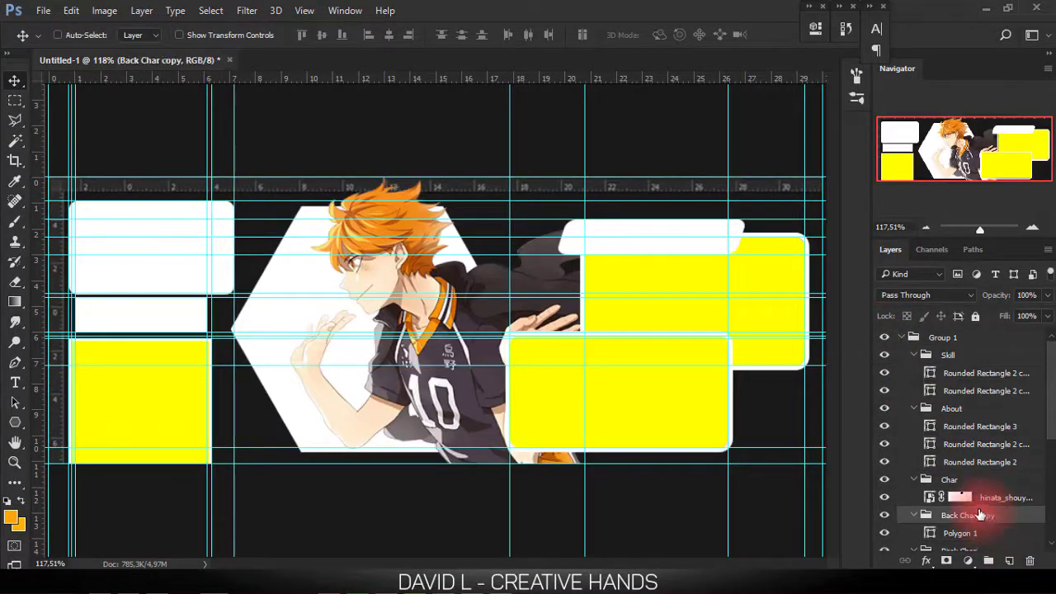
pyautogui.moveTo(980, 514); pyautogui.dragTo(1002, 471)
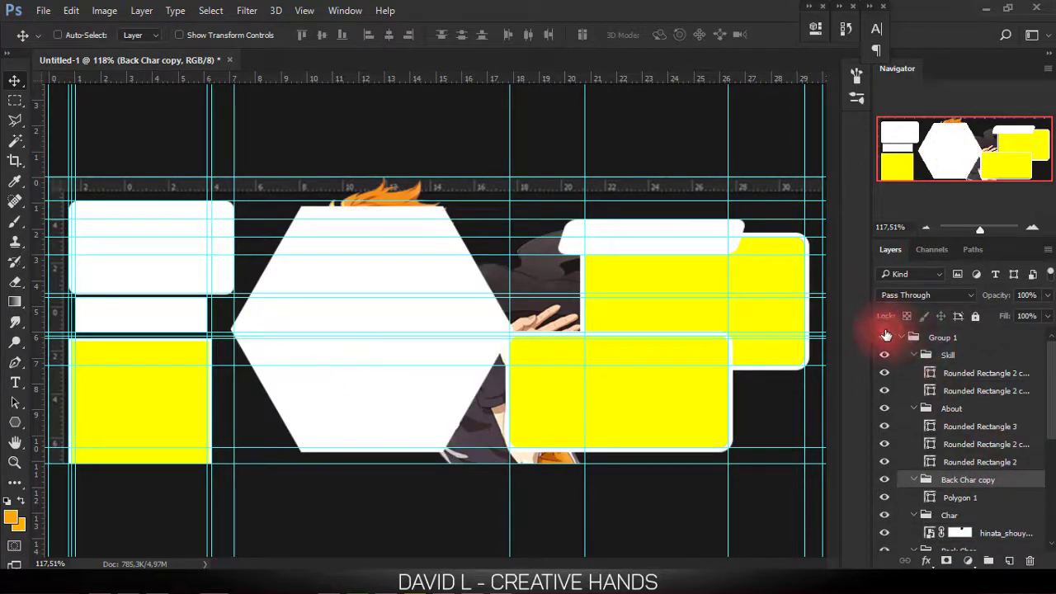
pyautogui.click(884, 337)
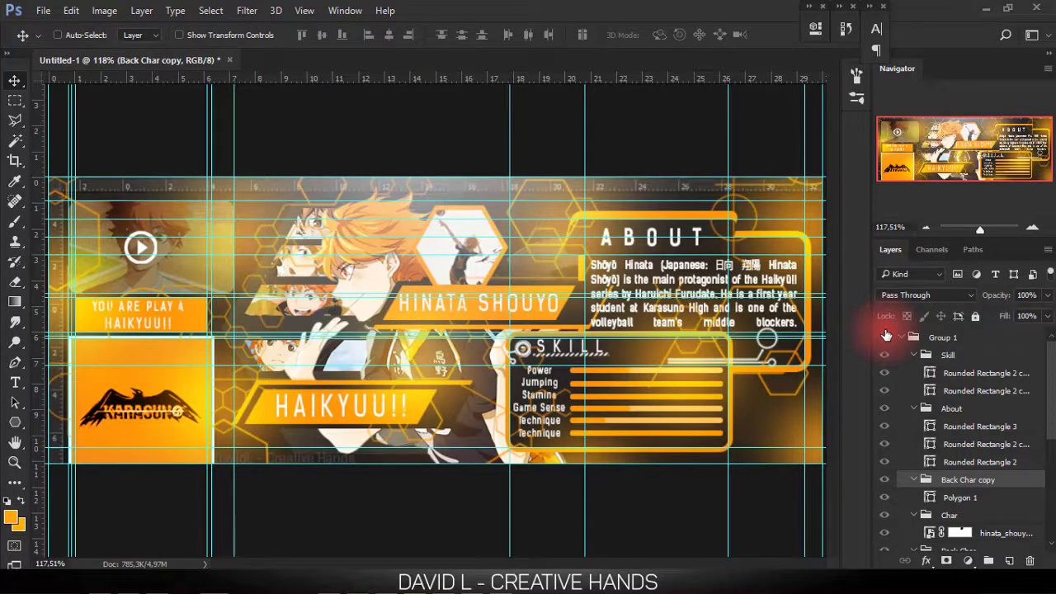
pyautogui.click(885, 337)
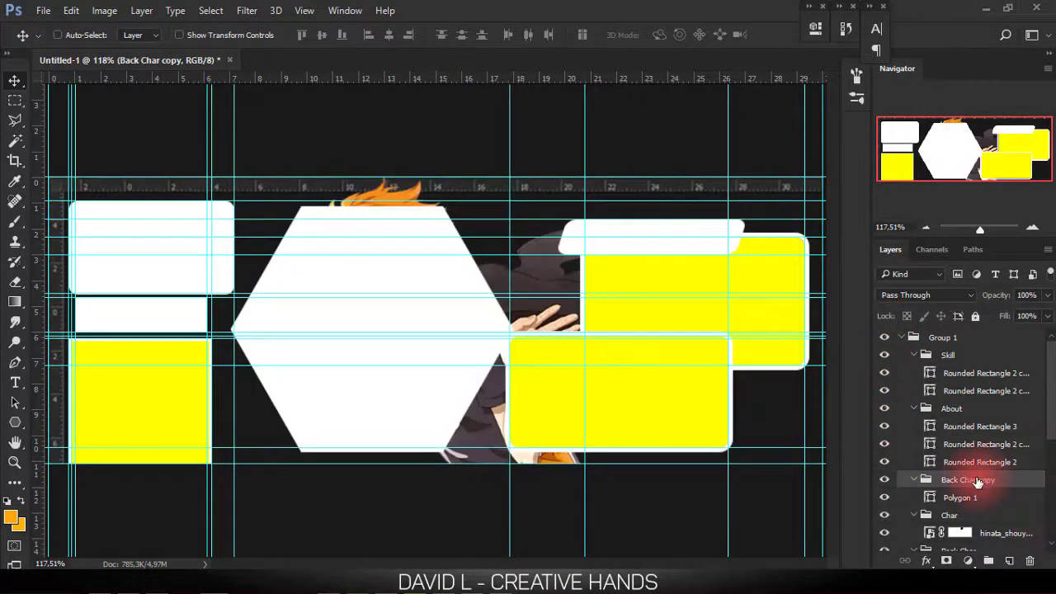
# - Rename the Back Char copy group to Polygon
pyautogui.click(957, 481)
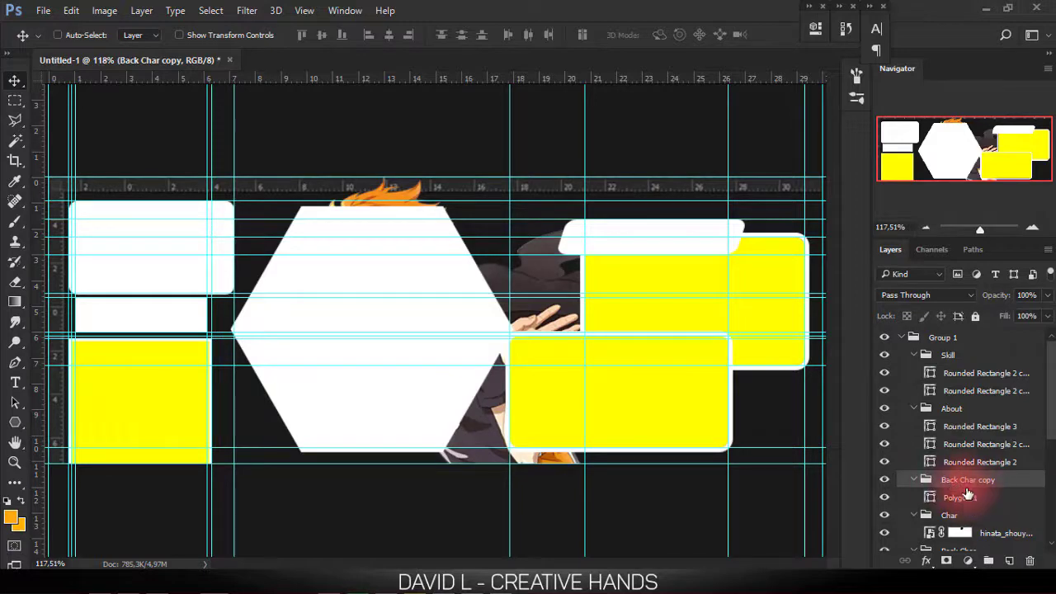
pyautogui.doubleClick(964, 482)
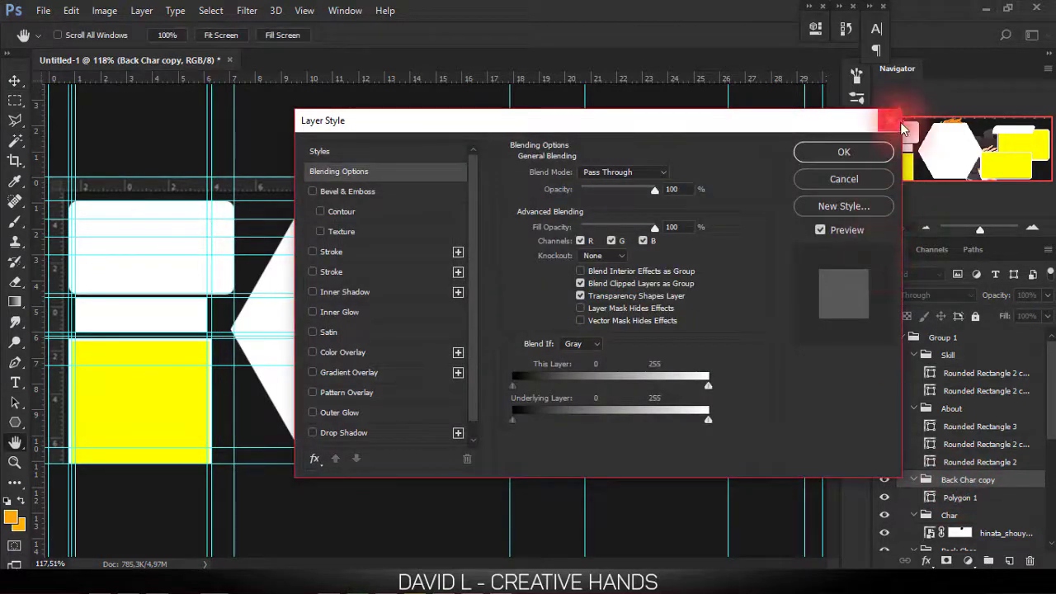
pyautogui.click(873, 151)
pyautogui.doubleClick(969, 480)
pyautogui.write('Polygon')
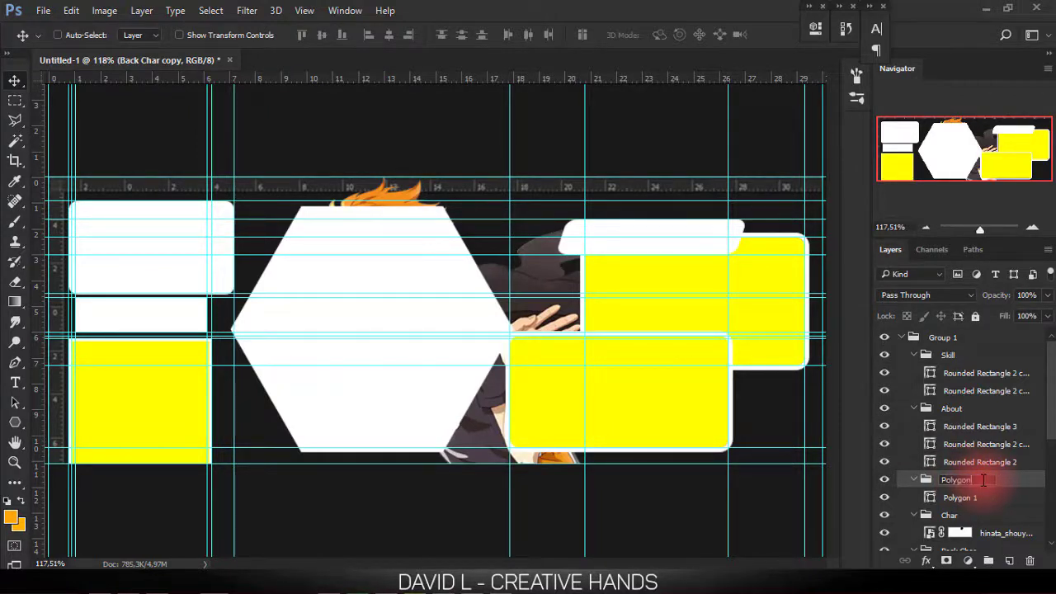
pyautogui.press('Return')
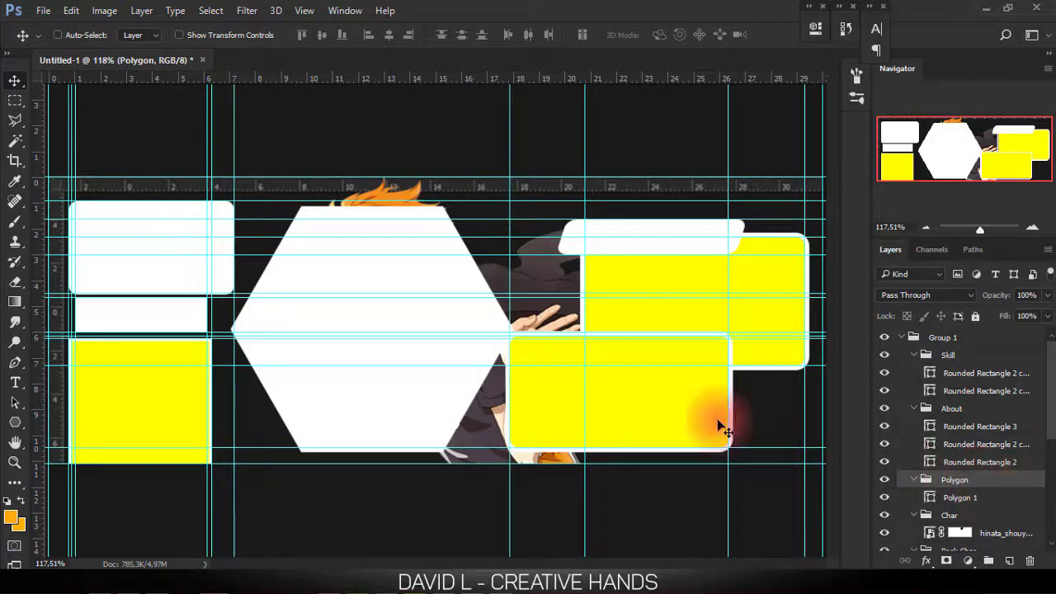
# - Scale a copy of the hexagon to about 33% and place it up-right beside Hinata's head
pyautogui.hotkey('ctrl', 't')
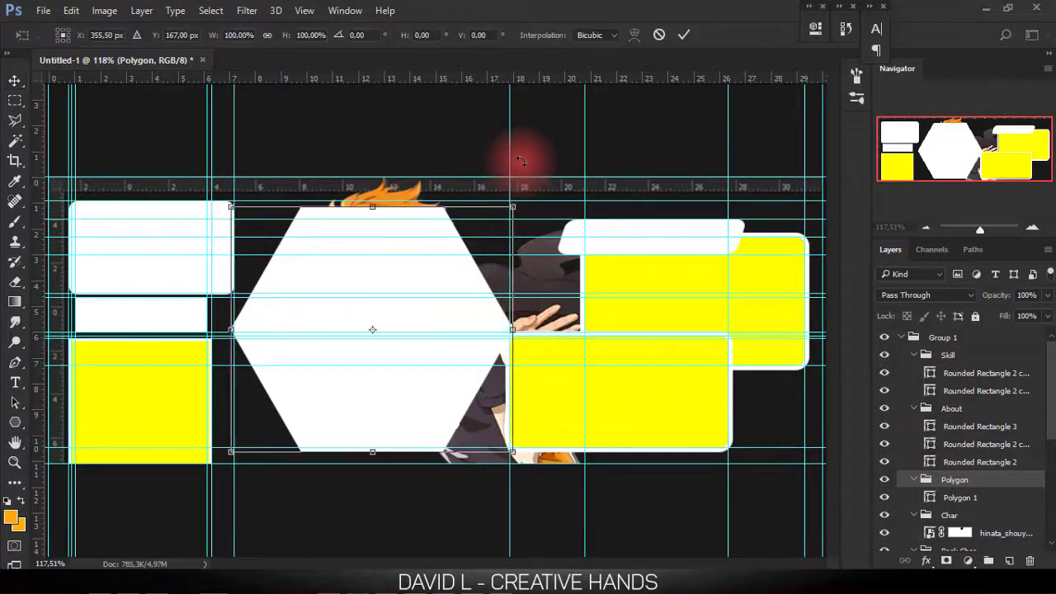
pyautogui.moveTo(512, 207); pyautogui.dragTo(422, 279)
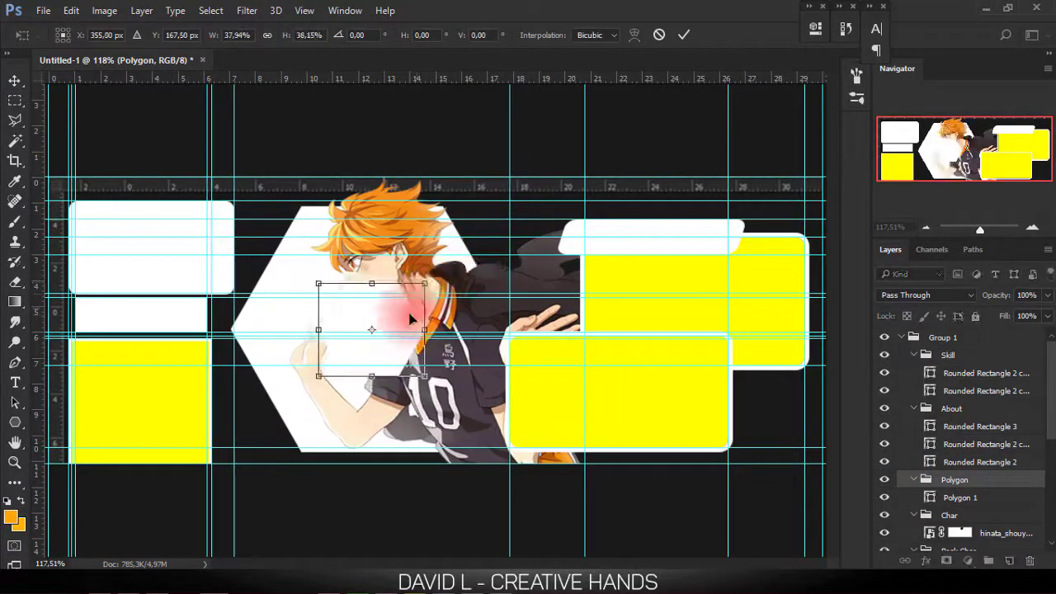
pyautogui.moveTo(409, 323)
pyautogui.mouseDown()
pyautogui.moveTo(521, 248)
pyautogui.moveTo(511, 247)
pyautogui.mouseUp()
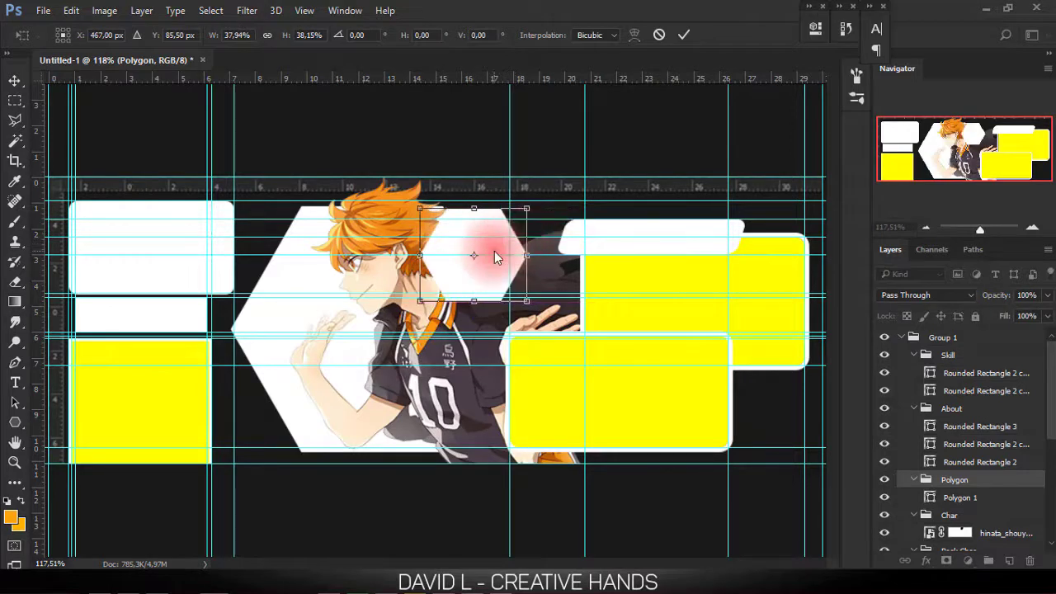
pyautogui.moveTo(527, 208); pyautogui.dragTo(488, 243)
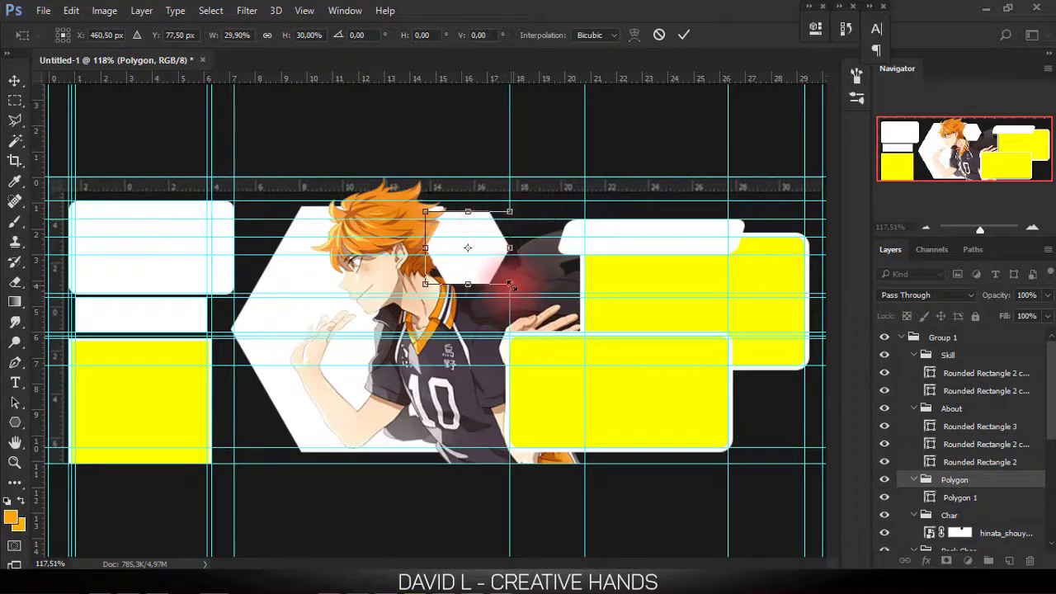
pyautogui.moveTo(509, 283)
pyautogui.mouseDown()
pyautogui.moveTo(513, 293)
pyautogui.moveTo(501, 282)
pyautogui.mouseUp()
pyautogui.press('Return')
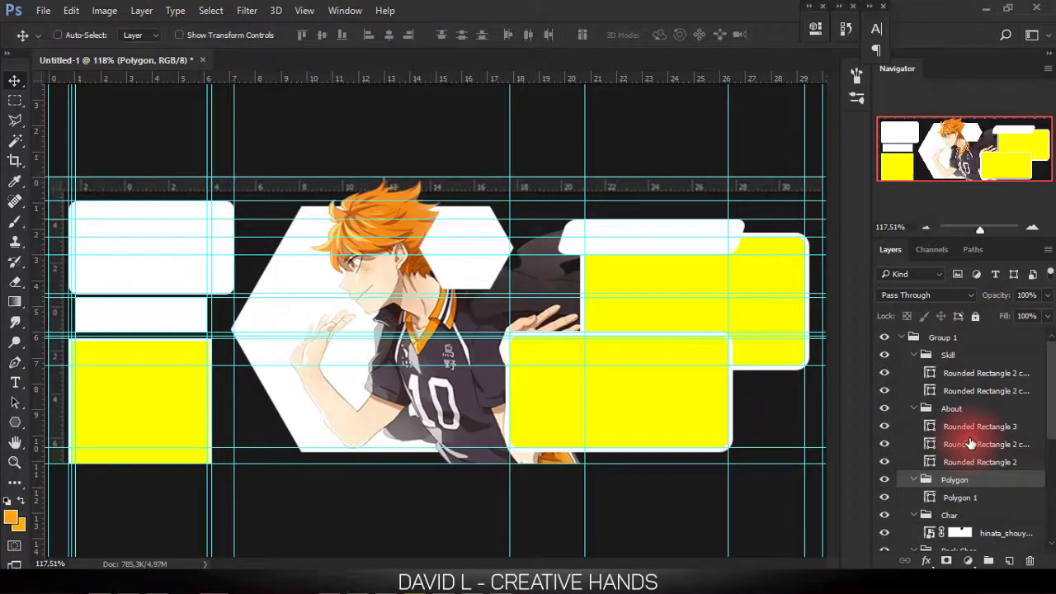
pyautogui.hotkey('ctrl', ';')
pyautogui.hotkey('ctrl', ';')
pyautogui.hotkey('ctrl', ';')
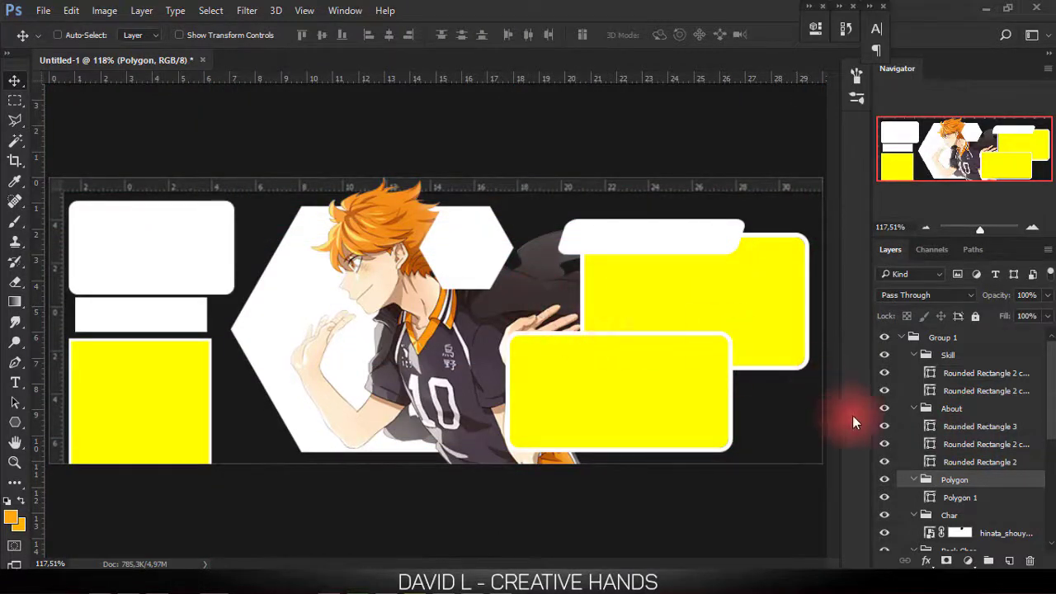
# - Show guides and toggle Group 1 to compare the layout with the finished design
pyautogui.scroll(-2, 973, 455)
pyautogui.scroll(2, 972, 455)
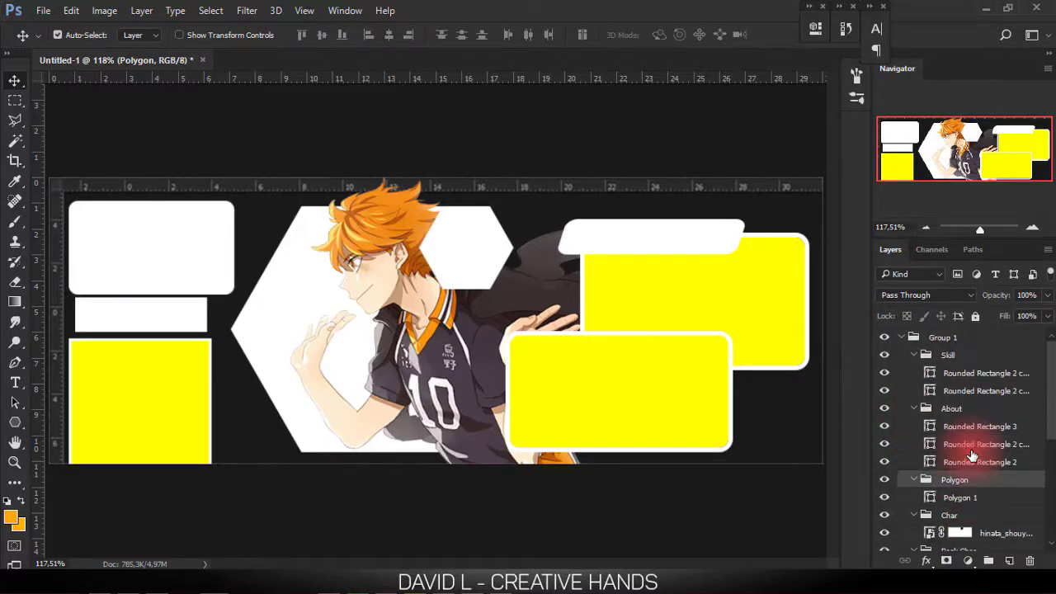
pyautogui.hotkey('ctrl', ';')
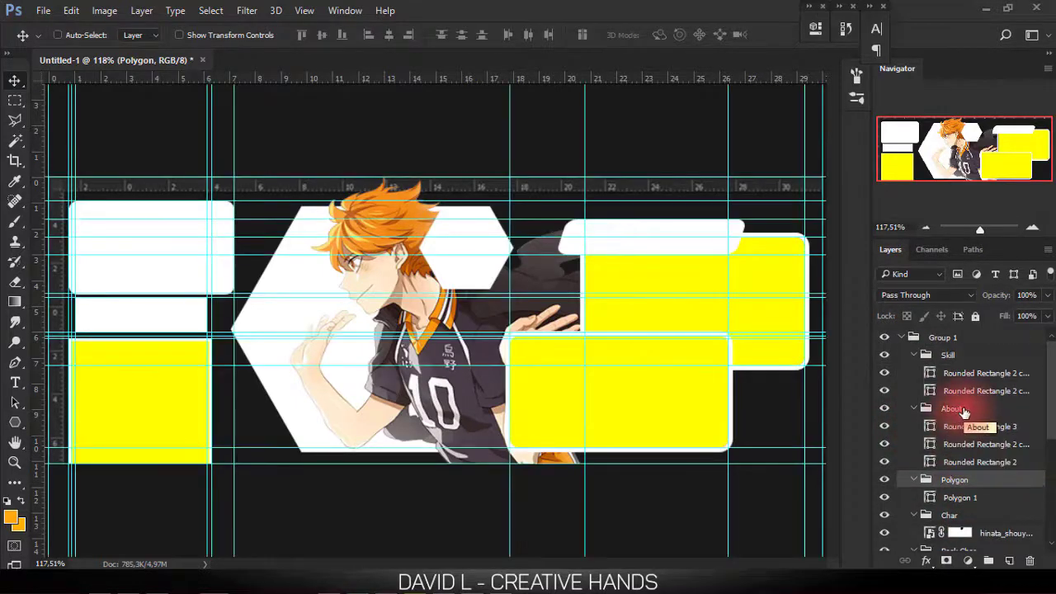
pyautogui.click(889, 339)
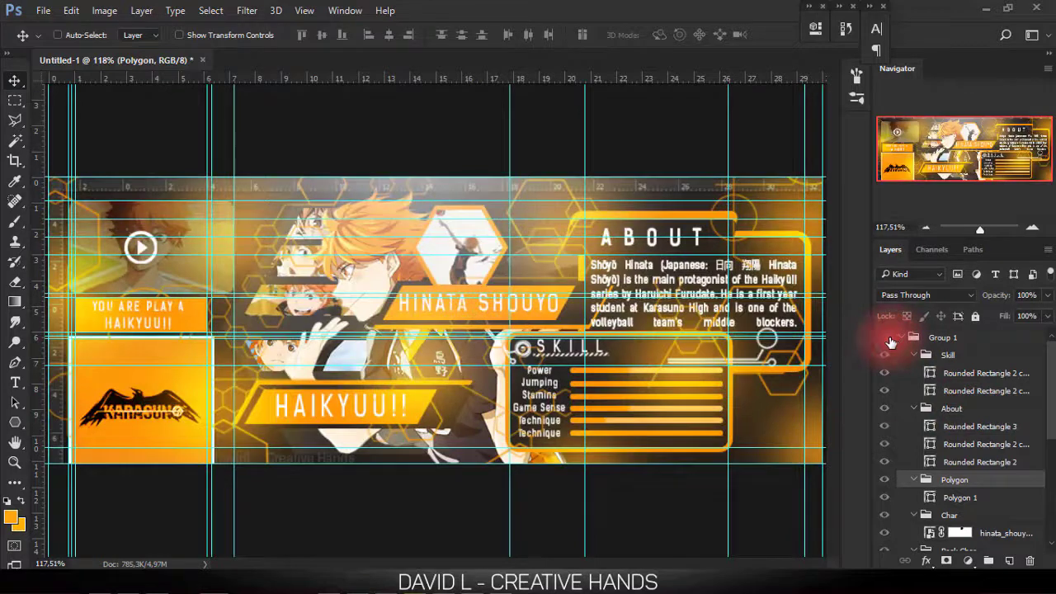
pyautogui.click(890, 339)
pyautogui.click(889, 339)
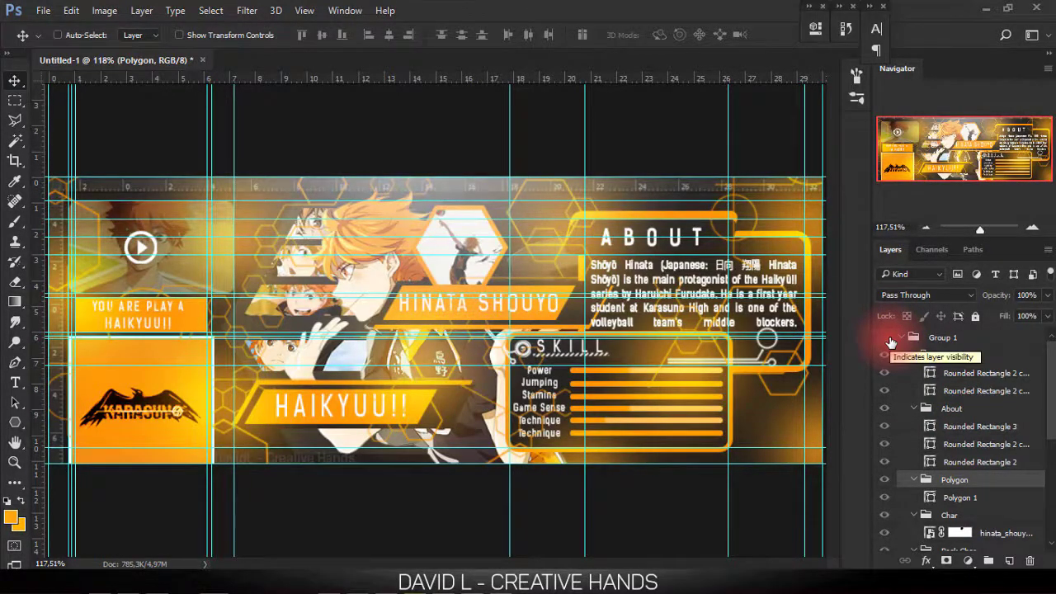
pyautogui.click(885, 338)
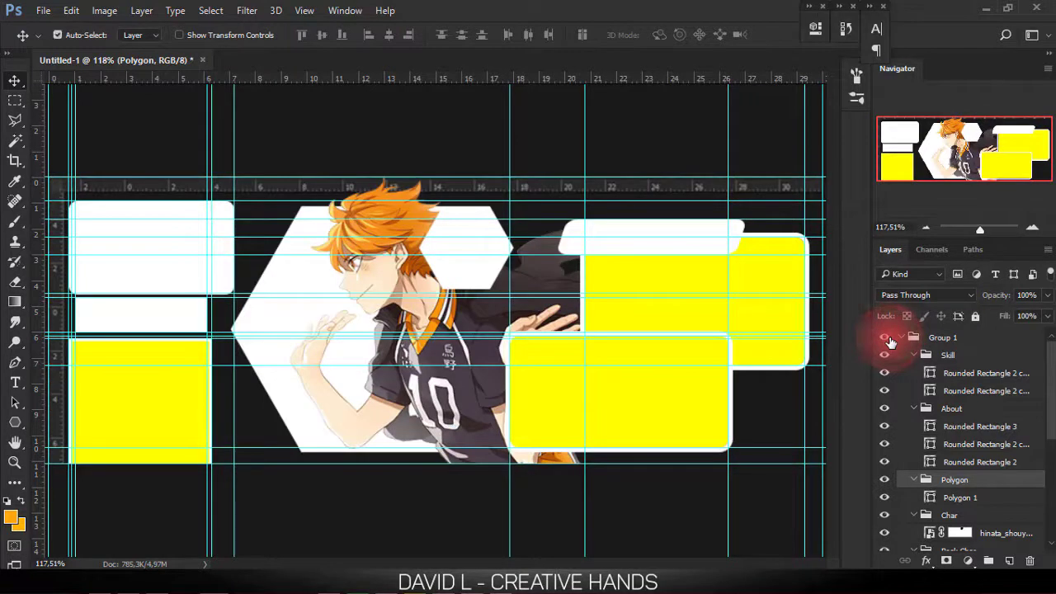
pyautogui.hotkey('ctrl', ';')
# - Add an empty Layer 3 above Polygon 1 in the Back Char group
pyautogui.scroll(-1, 972, 482)
pyautogui.scroll(-1, 984, 491)
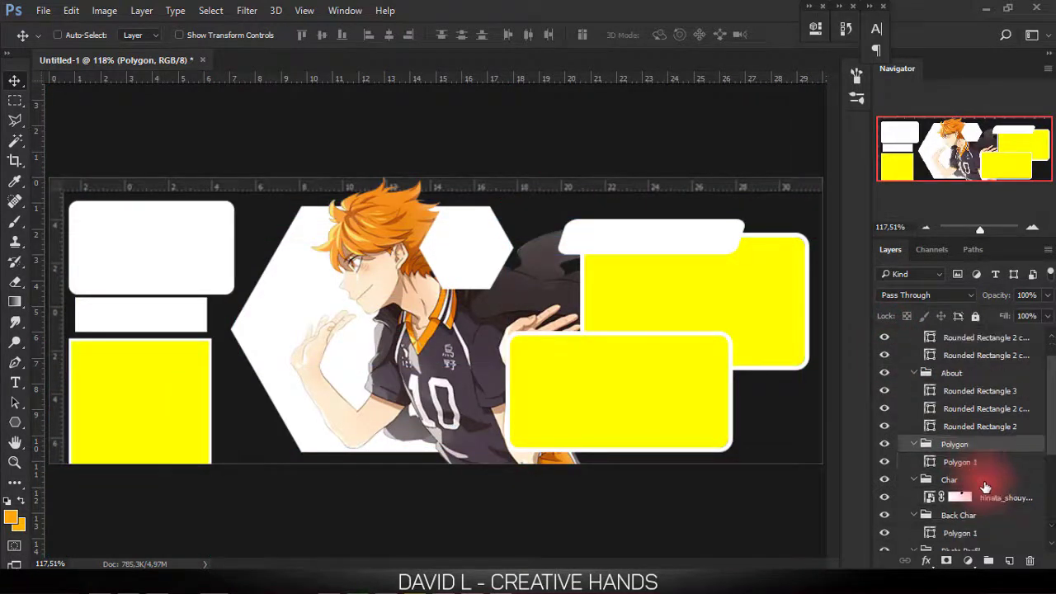
pyautogui.scroll(-1, 995, 500)
pyautogui.click(984, 520)
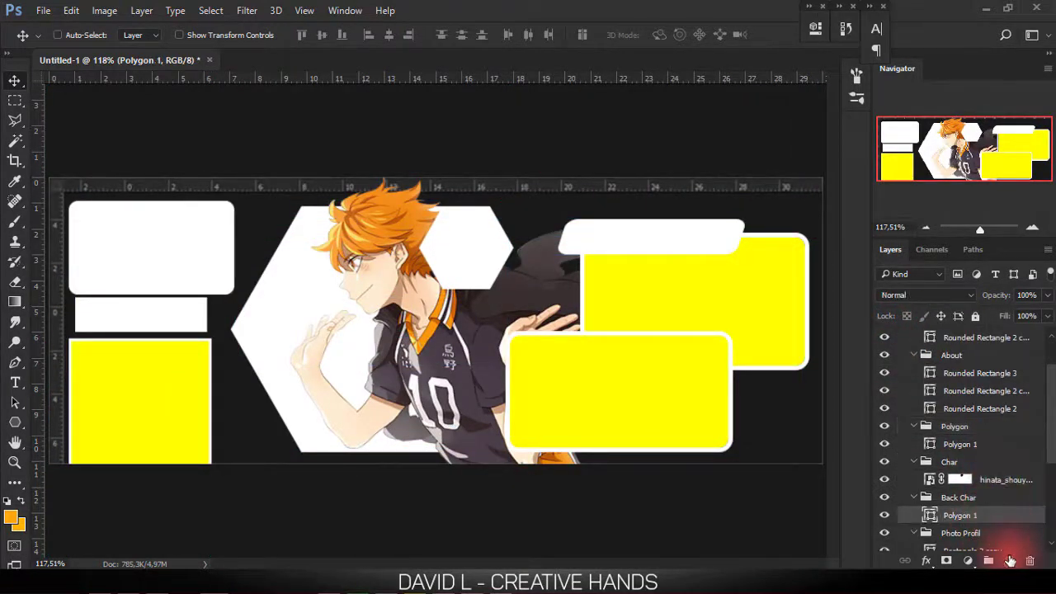
pyautogui.click(1009, 561)
pyautogui.click(992, 525)
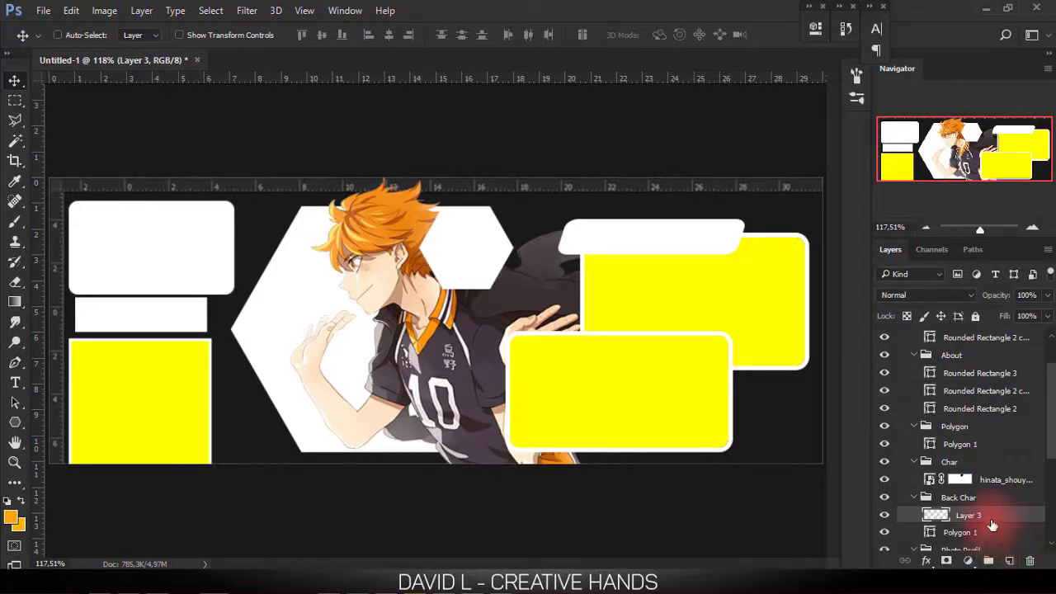
pyautogui.click(996, 532)
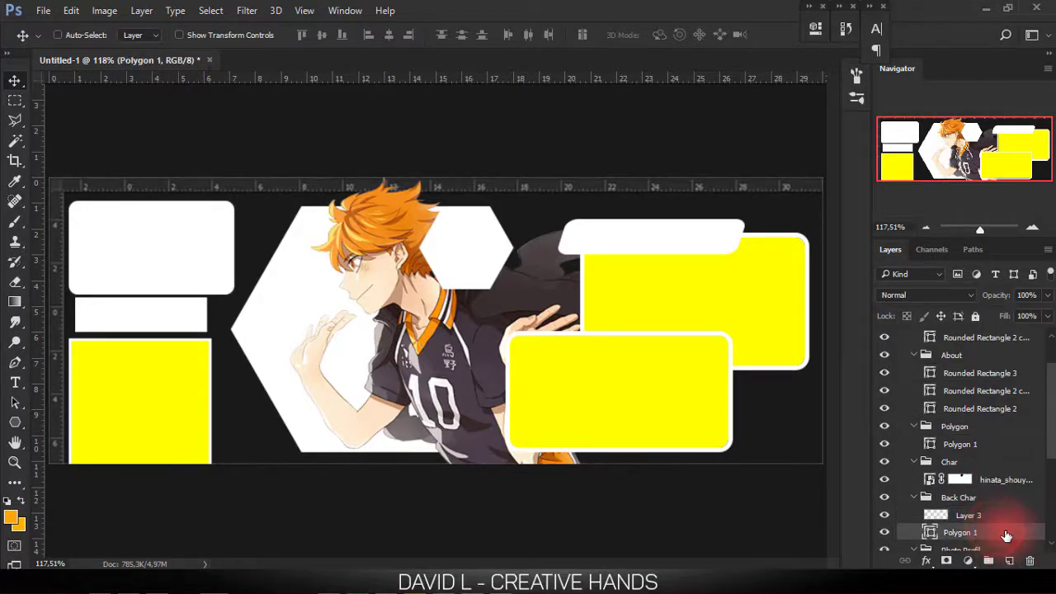
pyautogui.click(996, 517)
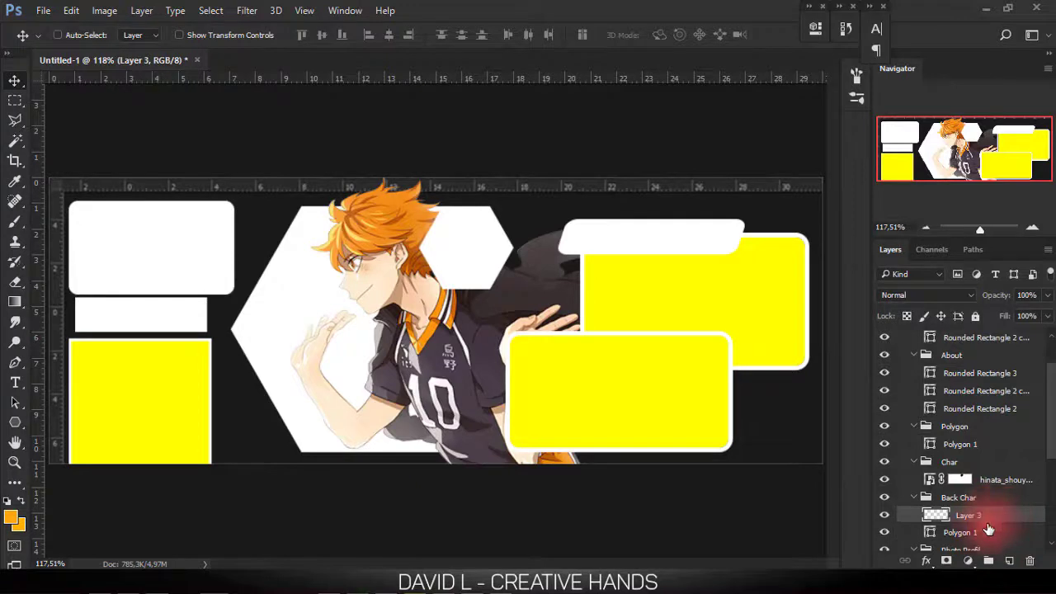
pyautogui.click(15, 421)
pyautogui.click(58, 425)
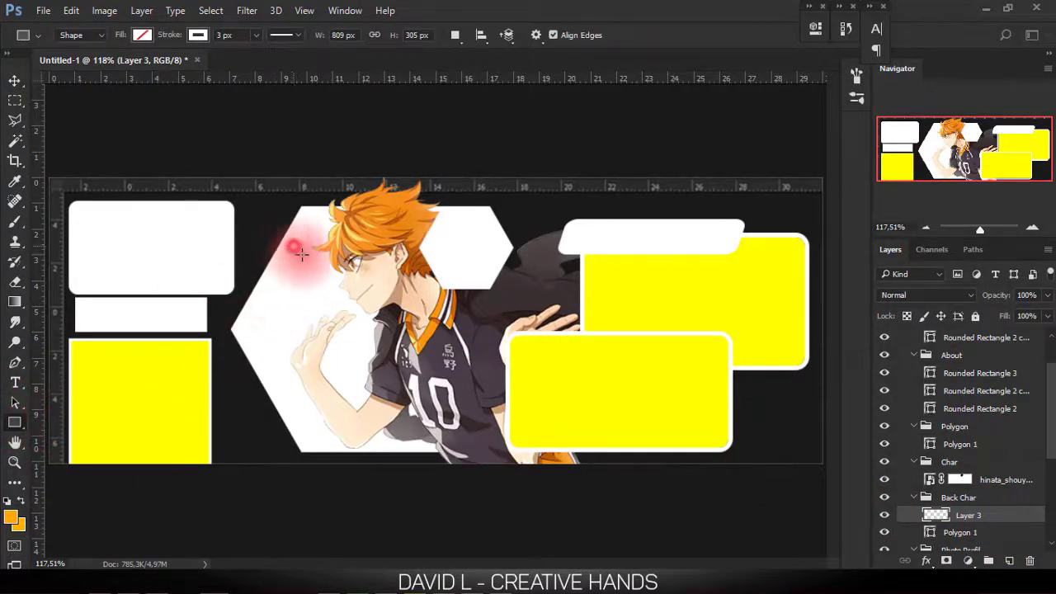
# - Draw a 137 × 36 px near-black bar, Rectangle 3, across the hexagon's upper left
pyautogui.moveTo(293, 246); pyautogui.dragTo(418, 278)
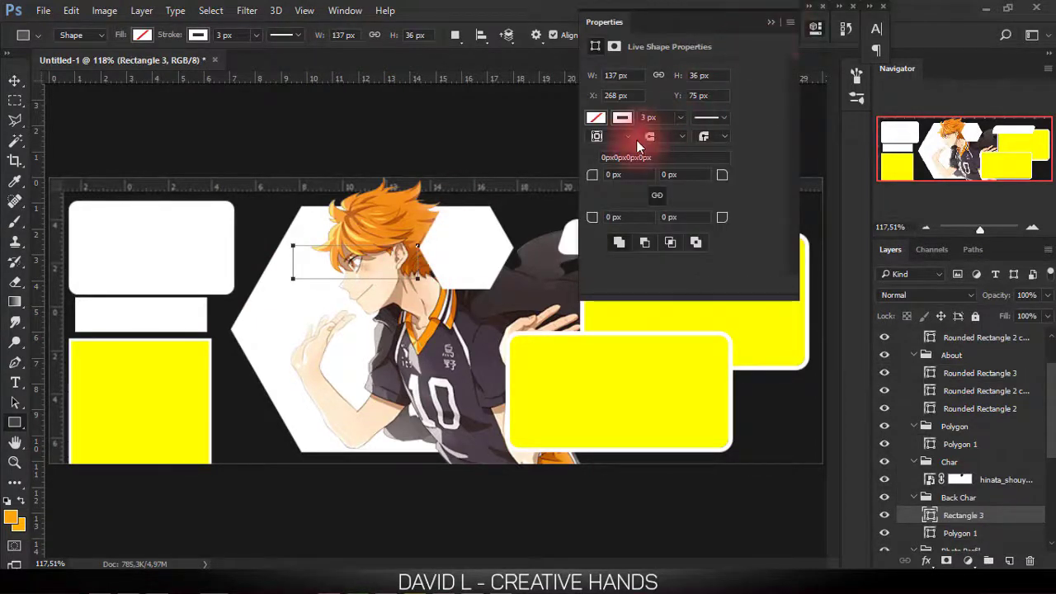
pyautogui.click(622, 116)
pyautogui.click(606, 147)
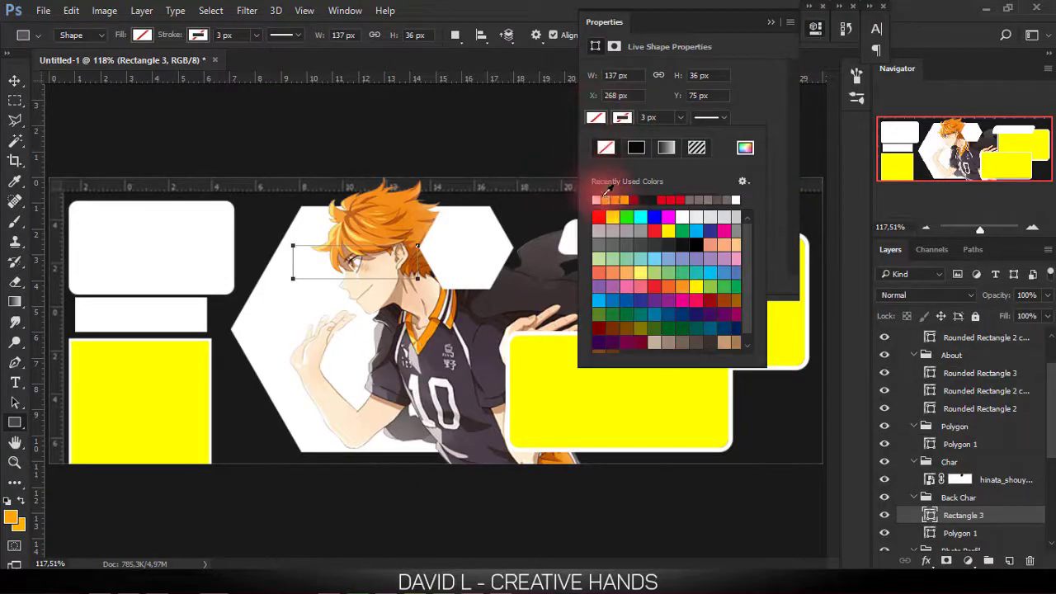
pyautogui.click(506, 188)
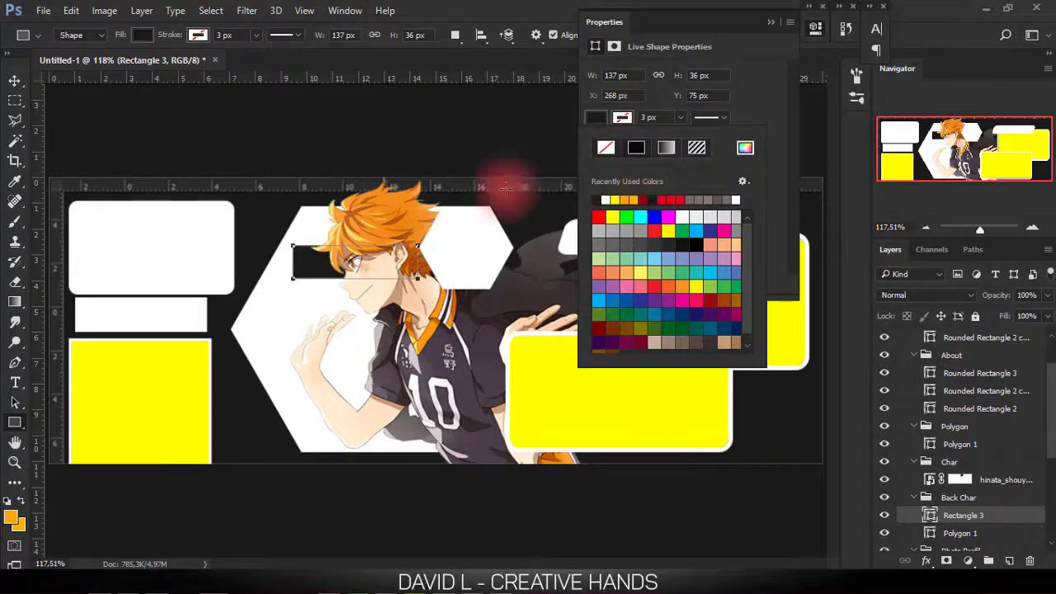
pyautogui.click(14, 80)
pyautogui.click(770, 24)
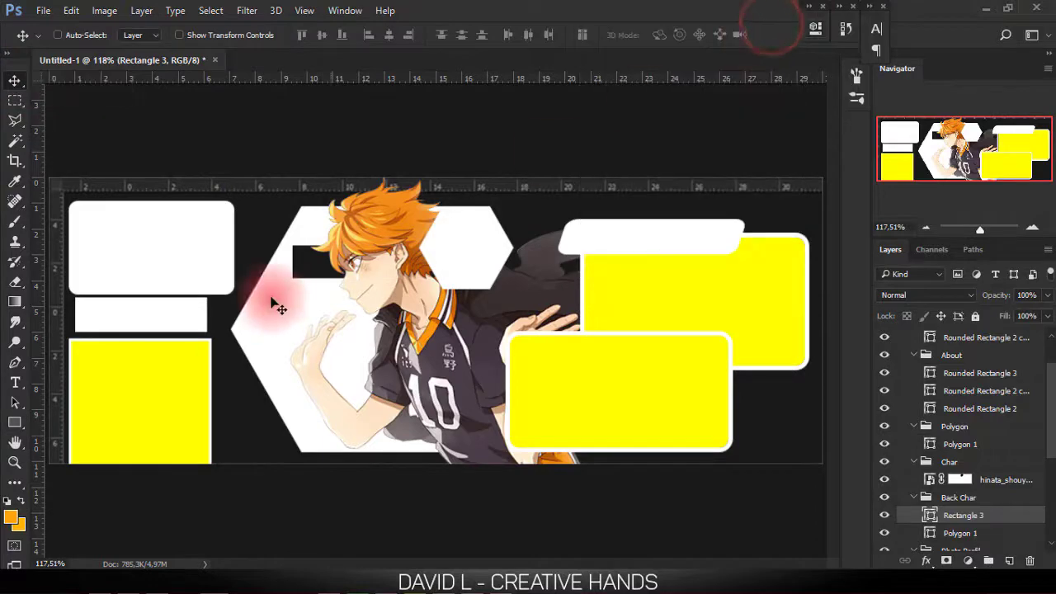
pyautogui.moveTo(273, 299); pyautogui.dragTo(341, 302)
pyautogui.moveTo(354, 259)
pyautogui.mouseDown()
pyautogui.moveTo(327, 363)
pyautogui.moveTo(206, 454)
pyautogui.moveTo(158, 474)
pyautogui.moveTo(178, 463)
pyautogui.moveTo(171, 467)
pyautogui.mouseUp()
# - Switch Rectangle 3's transform to Skew and slant the bar's top edge to the right
pyautogui.hotkey('ctrl', 't')
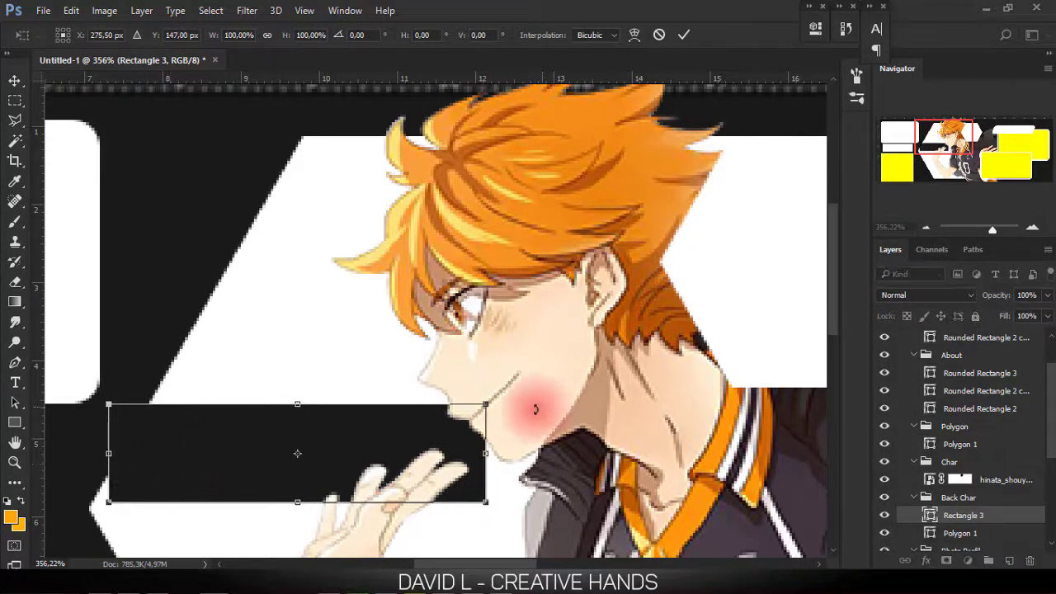
pyautogui.rightClick(459, 410)
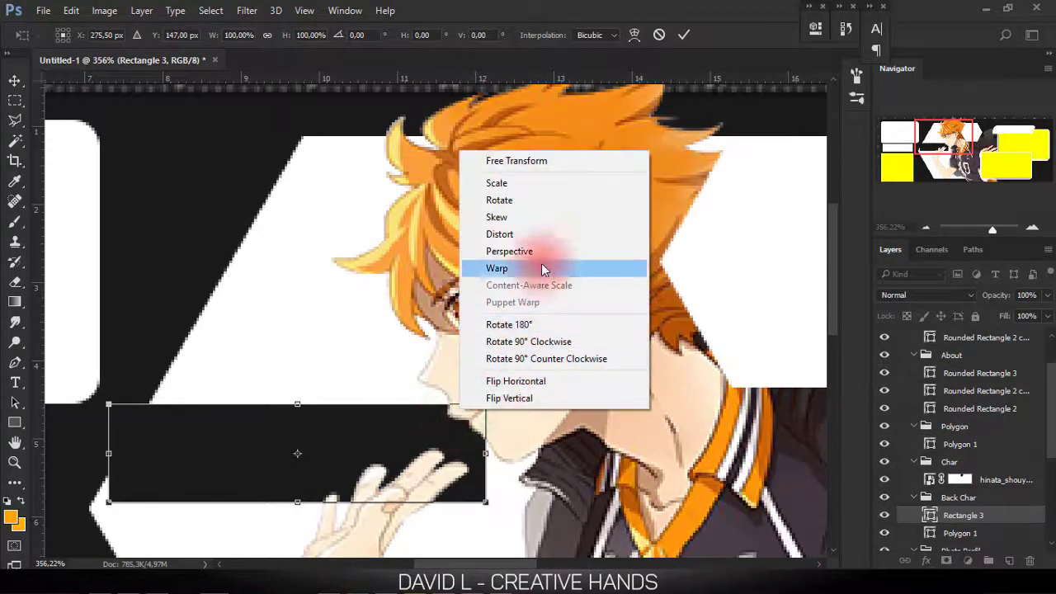
pyautogui.click(499, 217)
pyautogui.moveTo(398, 404); pyautogui.dragTo(452, 409)
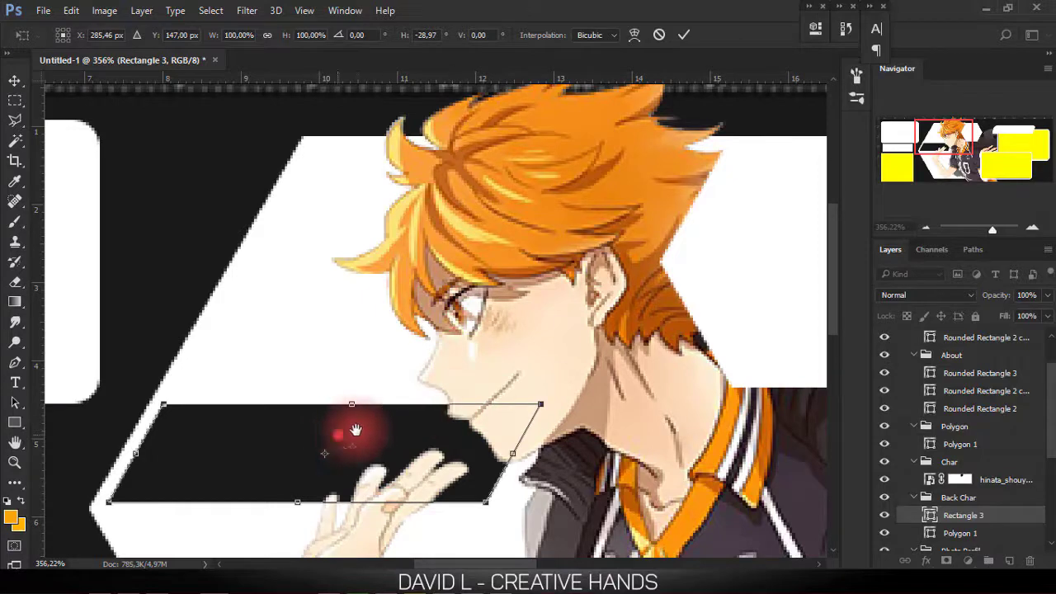
pyautogui.moveTo(358, 425)
pyautogui.mouseDown()
pyautogui.moveTo(438, 360)
pyautogui.moveTo(554, 334)
pyautogui.mouseUp()
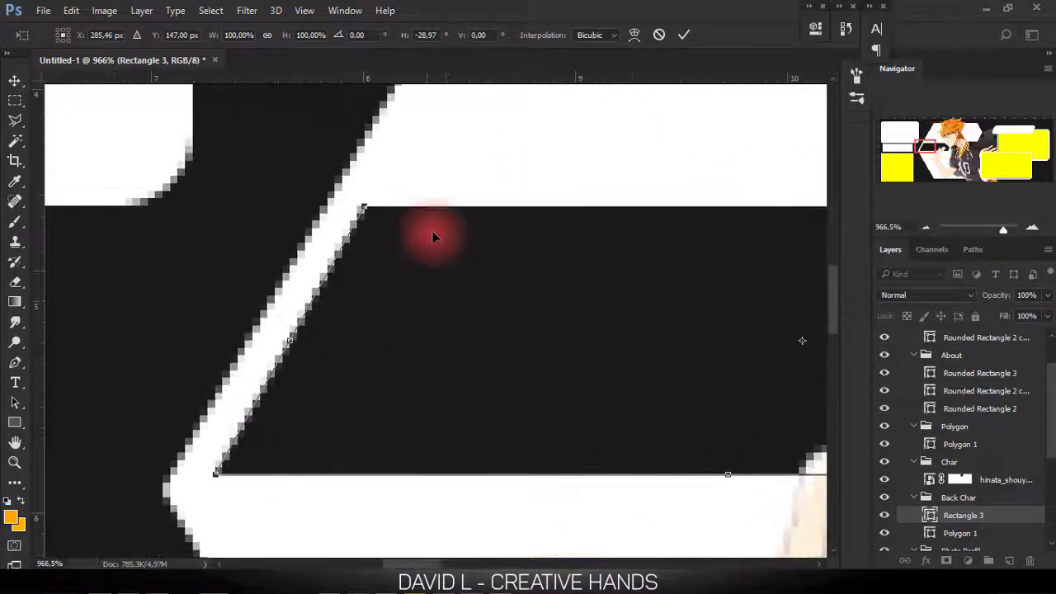
pyautogui.moveTo(456, 203); pyautogui.dragTo(460, 205)
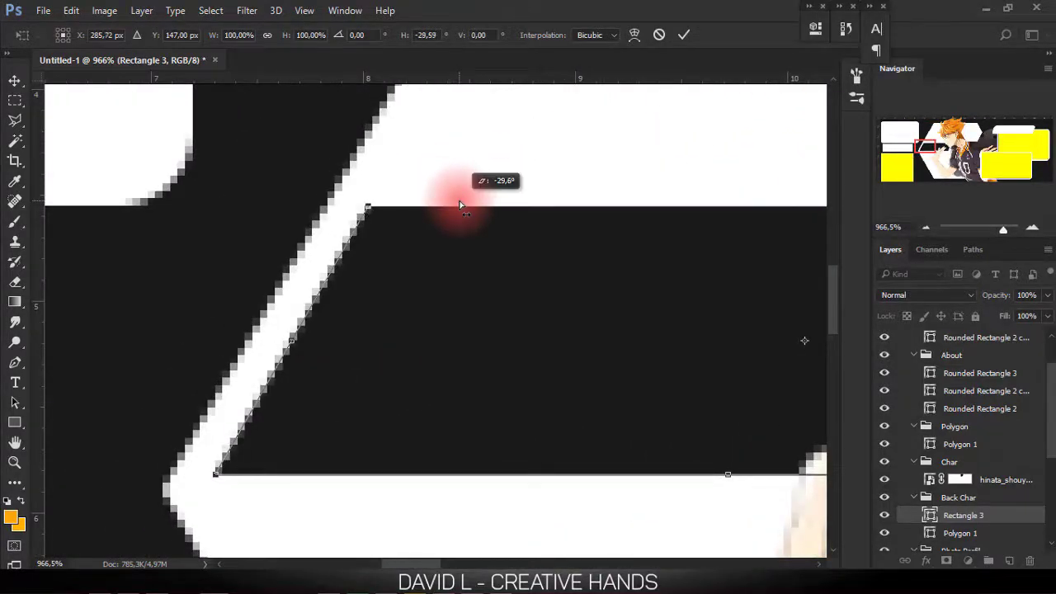
pyautogui.moveTo(397, 274); pyautogui.dragTo(368, 274)
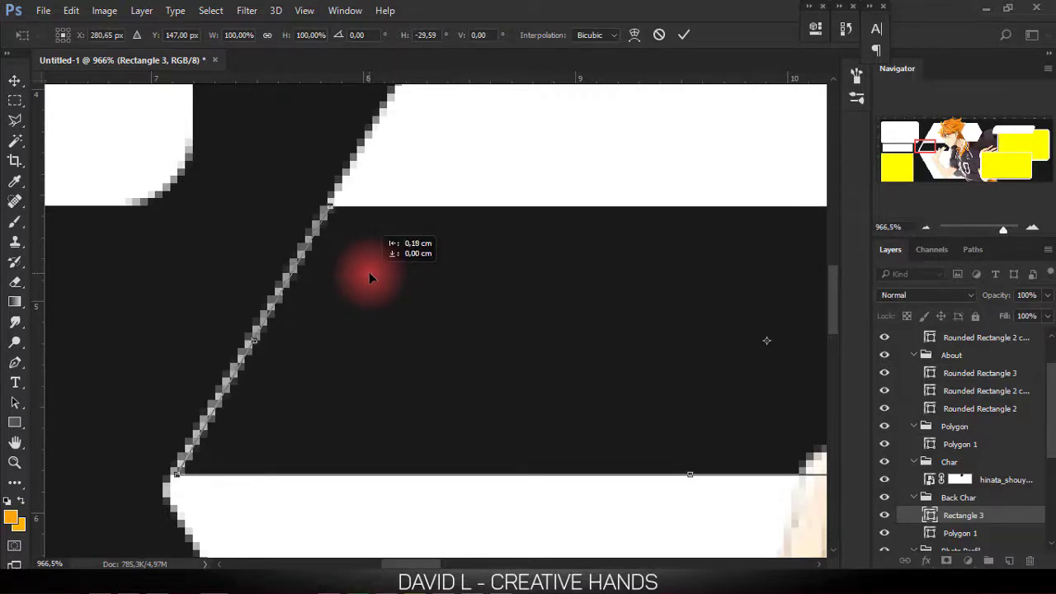
pyautogui.moveTo(368, 276); pyautogui.dragTo(369, 276)
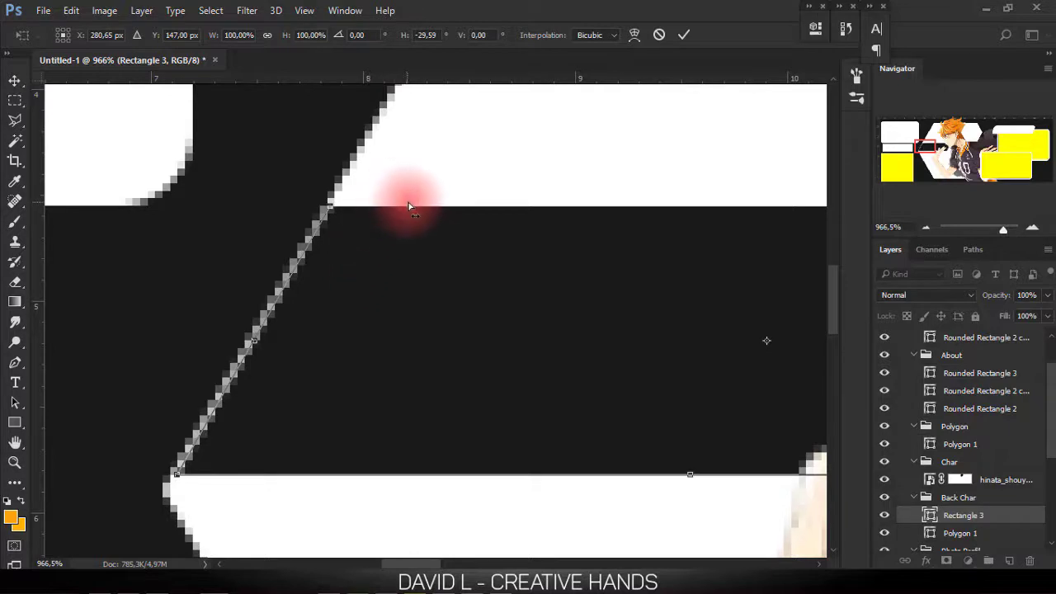
# - Refine the bar's skew to about −30°, aligning its slanted edge with the hexagon side
pyautogui.moveTo(392, 202); pyautogui.dragTo(407, 208)
pyautogui.moveTo(375, 295); pyautogui.dragTo(373, 301)
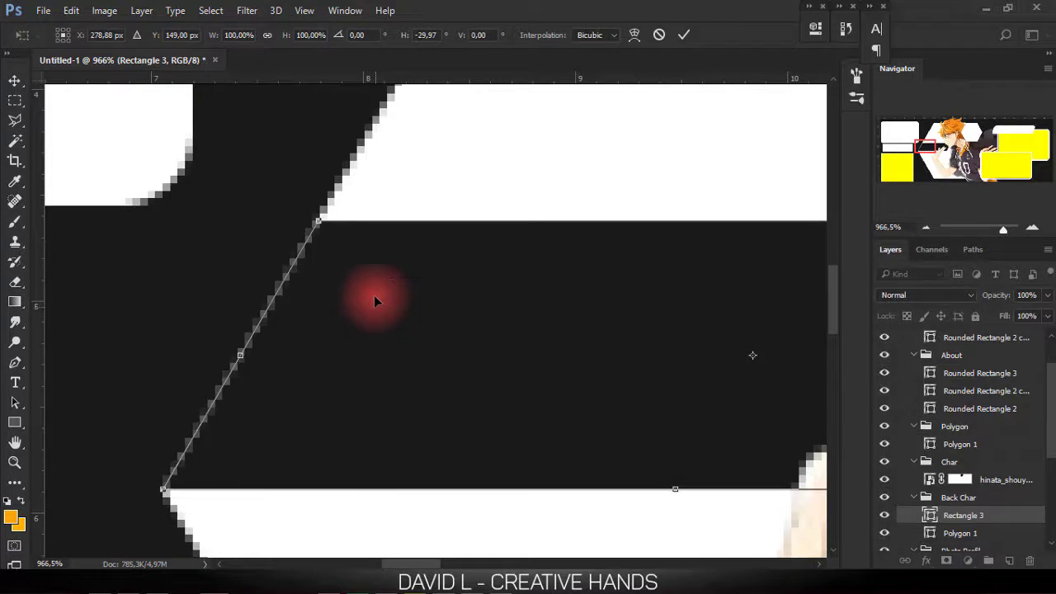
pyautogui.moveTo(401, 217); pyautogui.dragTo(401, 227)
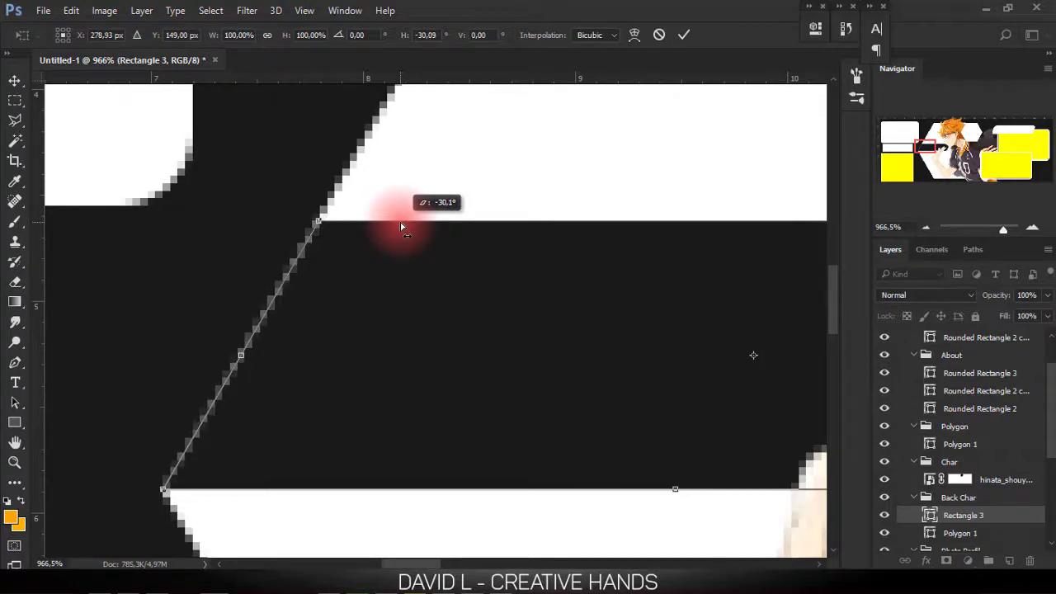
pyautogui.moveTo(401, 226); pyautogui.dragTo(402, 227)
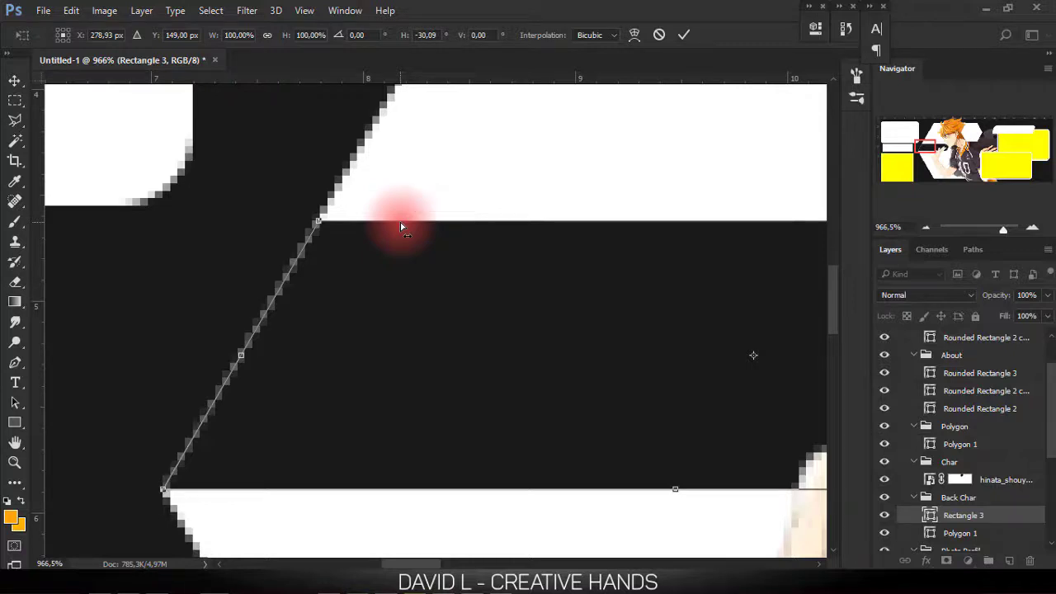
pyautogui.moveTo(353, 295)
pyautogui.mouseDown()
pyautogui.moveTo(413, 294)
pyautogui.moveTo(392, 294)
pyautogui.moveTo(396, 276)
pyautogui.mouseUp()
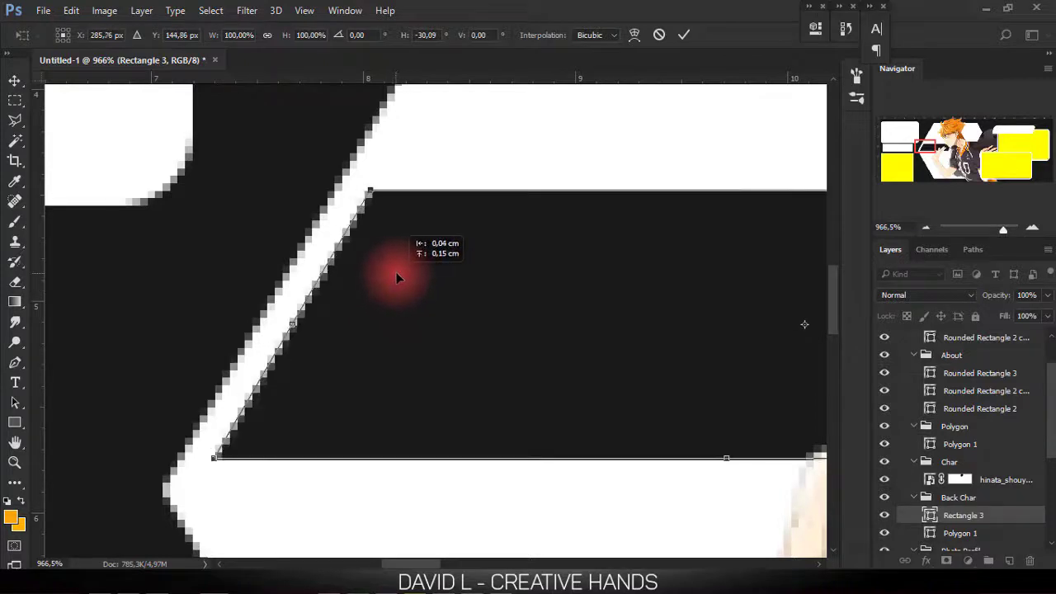
pyautogui.scroll(-3, 434, 289)
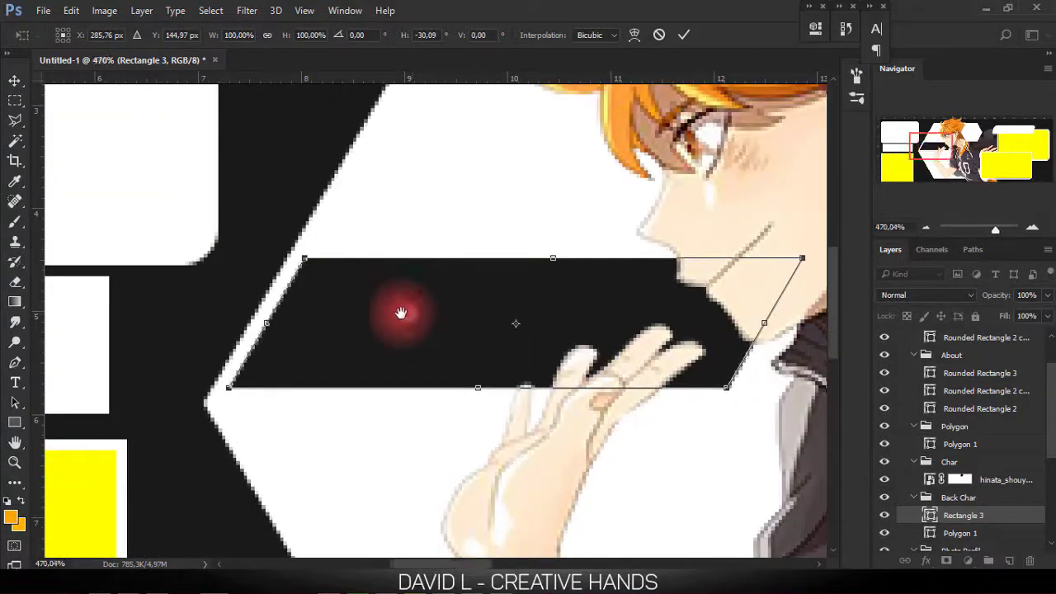
pyautogui.scroll(-1, 401, 311)
pyautogui.moveTo(738, 332); pyautogui.dragTo(746, 328)
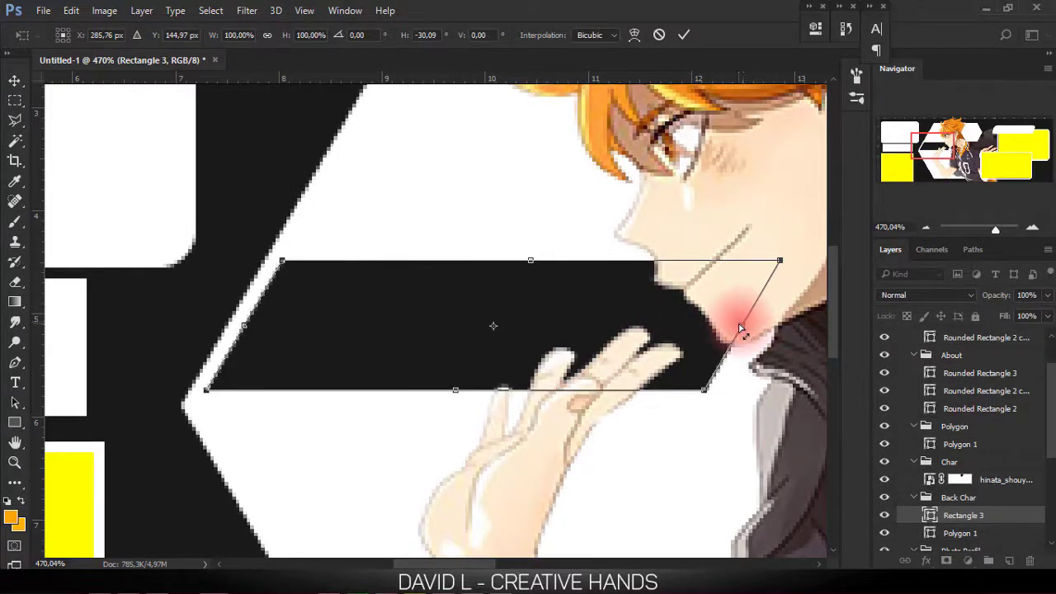
# - Narrow the skewed black bar to end behind Hinata's neck, commit it, and drag a copy upward
pyautogui.rightClick(740, 328)
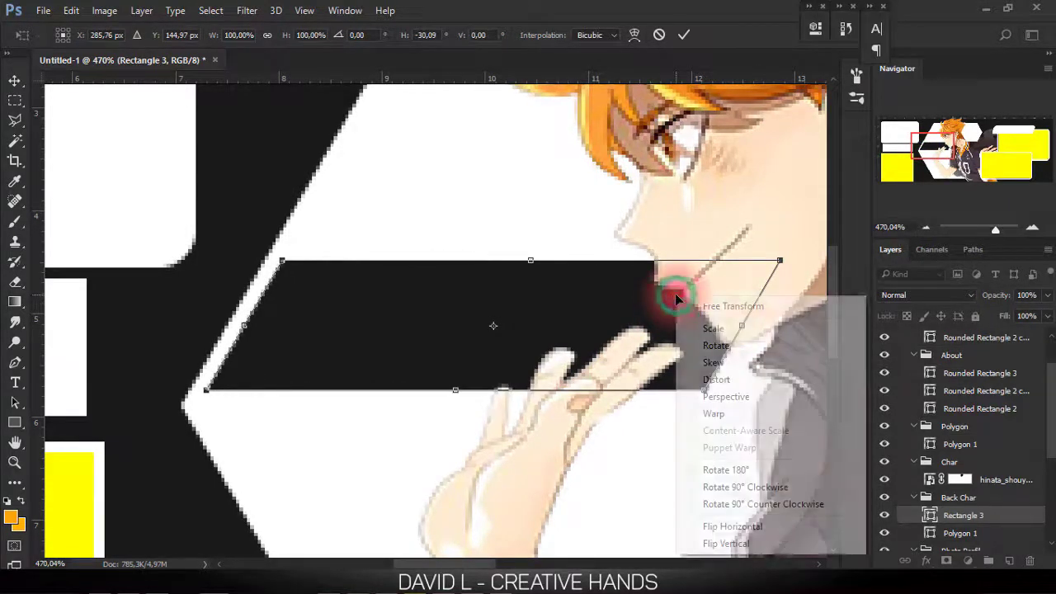
pyautogui.click(726, 304)
pyautogui.moveTo(739, 324)
pyautogui.mouseDown()
pyautogui.moveTo(843, 327)
pyautogui.moveTo(648, 299)
pyautogui.mouseUp()
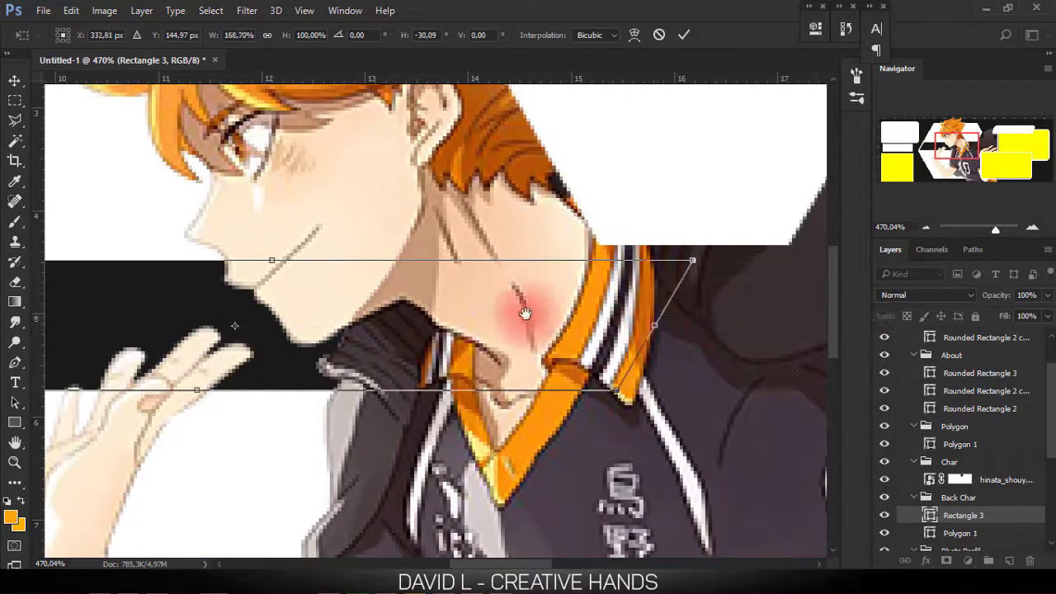
pyautogui.keyDown('alt'); pyautogui.click(577, 333); pyautogui.keyUp('alt')
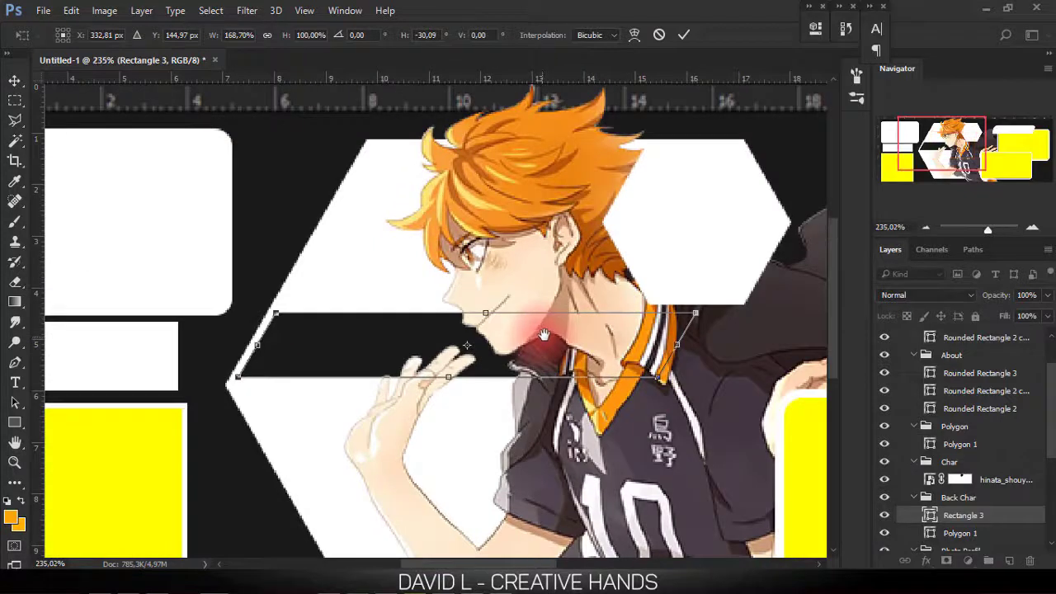
pyautogui.moveTo(538, 336); pyautogui.dragTo(557, 317)
pyautogui.moveTo(689, 326); pyautogui.dragTo(584, 327)
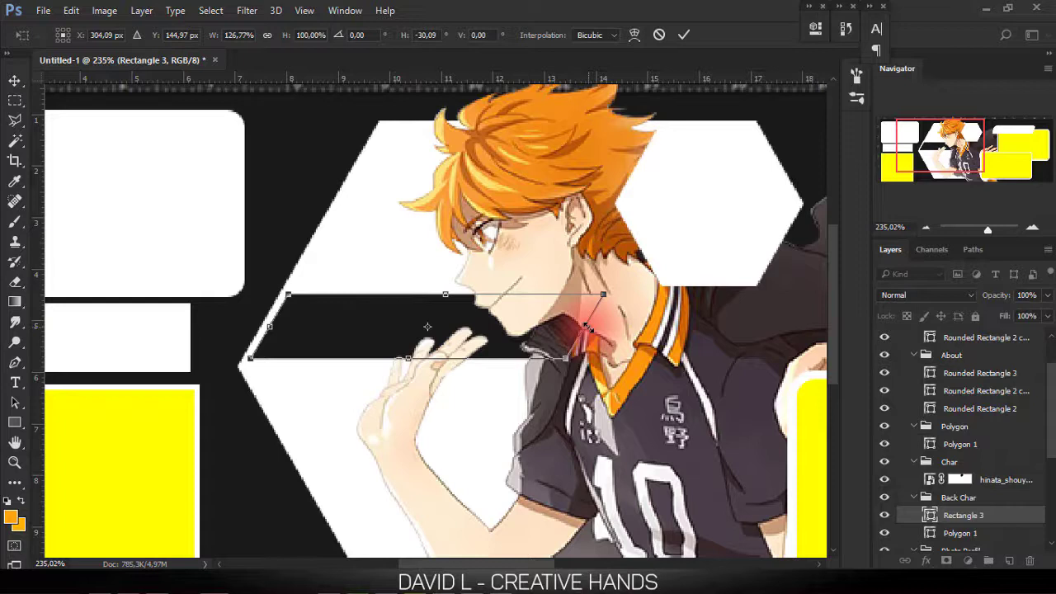
pyautogui.press('Return')
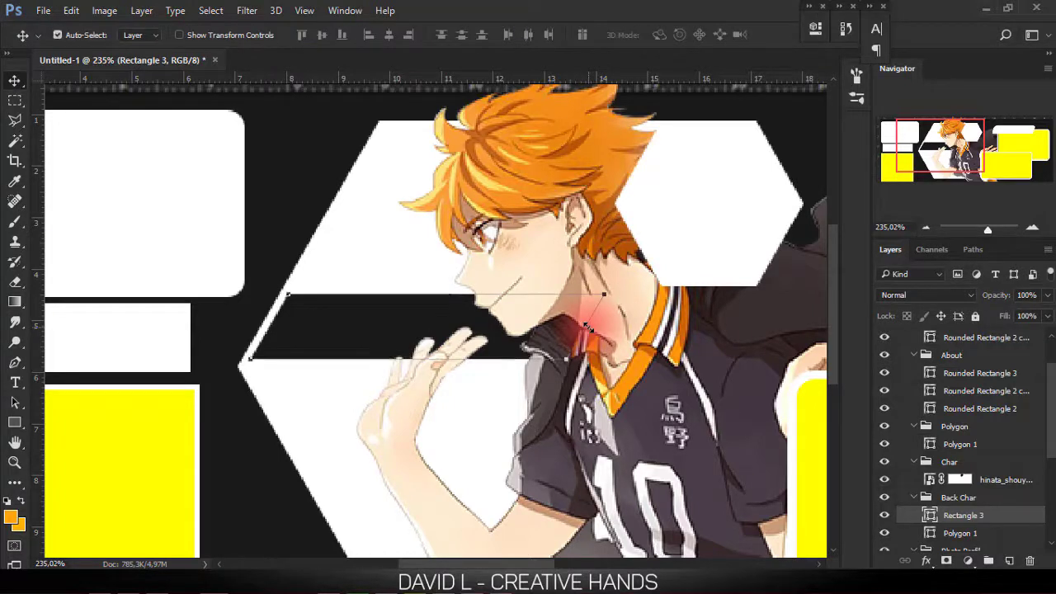
pyautogui.moveTo(586, 327)
pyautogui.mouseDown()
pyautogui.moveTo(453, 328)
pyautogui.moveTo(473, 284)
pyautogui.mouseUp()
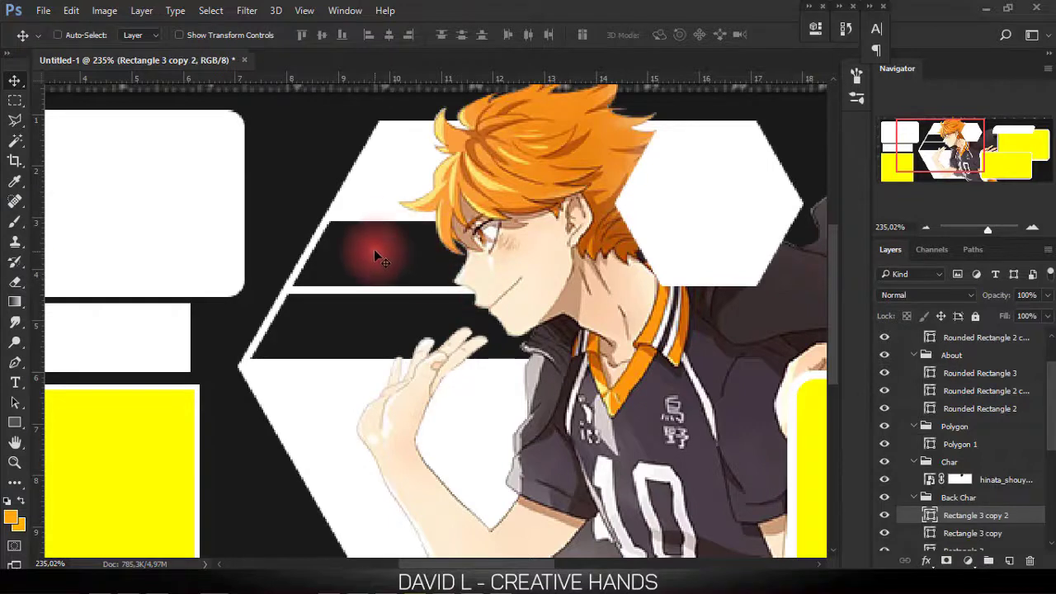
# - Add a second bar copy higher up and nudge both copies upward with the arrow keys
pyautogui.moveTo(373, 249); pyautogui.dragTo(417, 174)
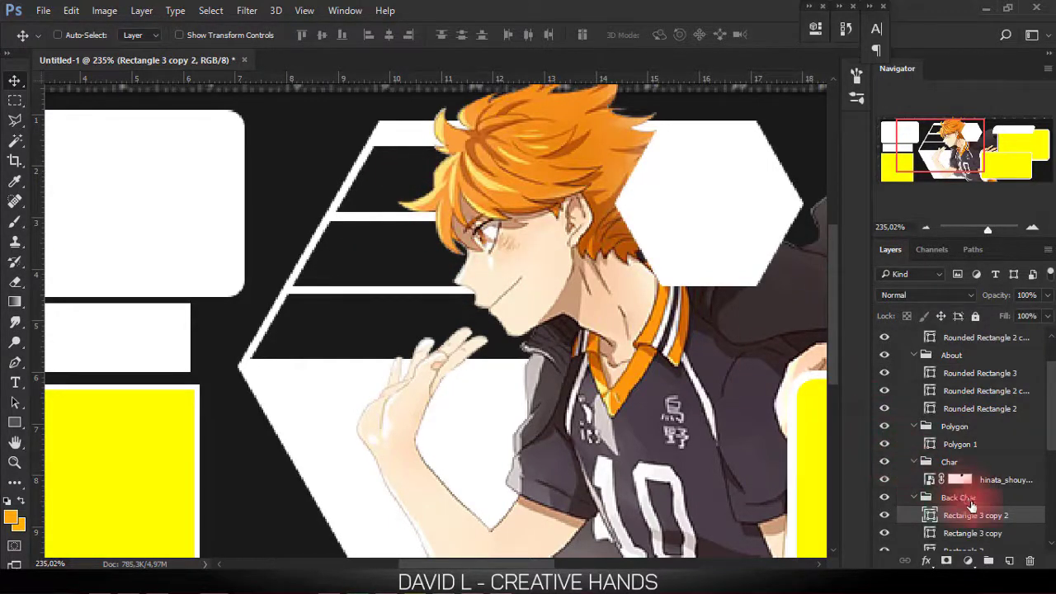
pyautogui.keyDown('ctrl'); pyautogui.click(989, 534); pyautogui.keyUp('ctrl')
pyautogui.press('Up')
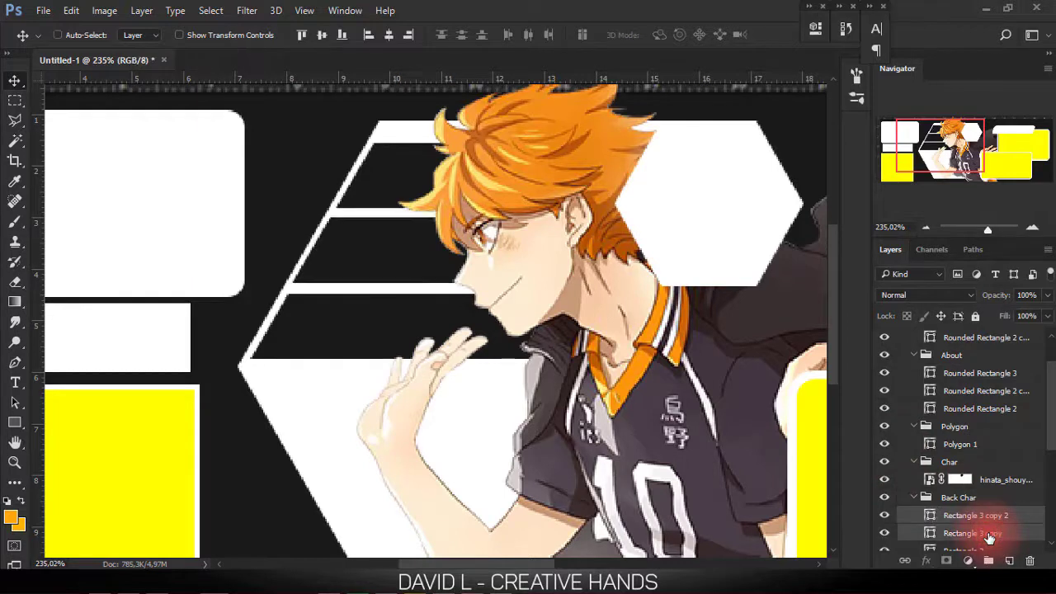
pyautogui.press('Up')
pyautogui.press('Up')
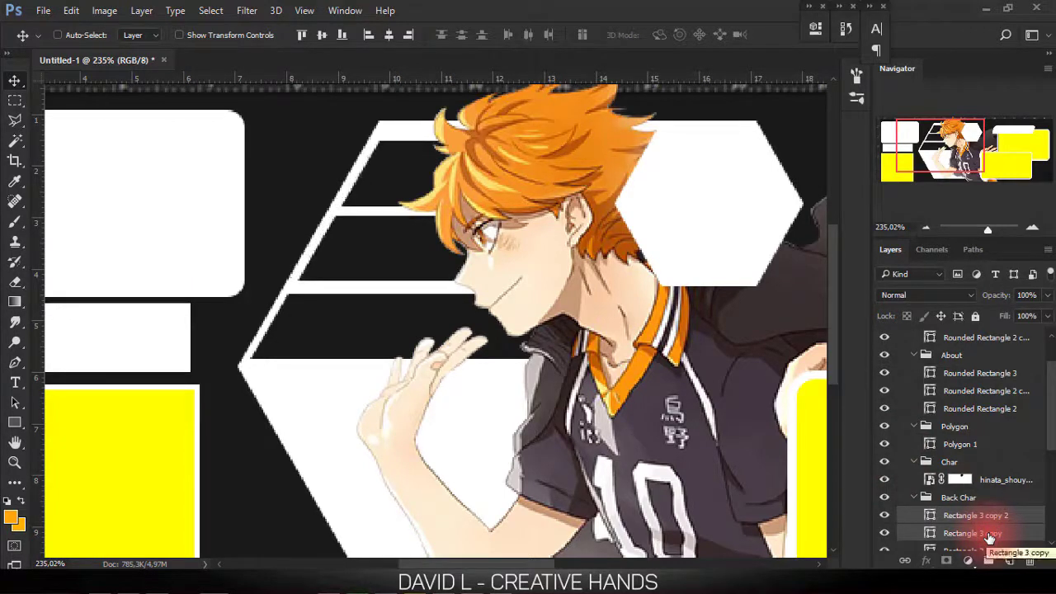
pyautogui.press('Up')
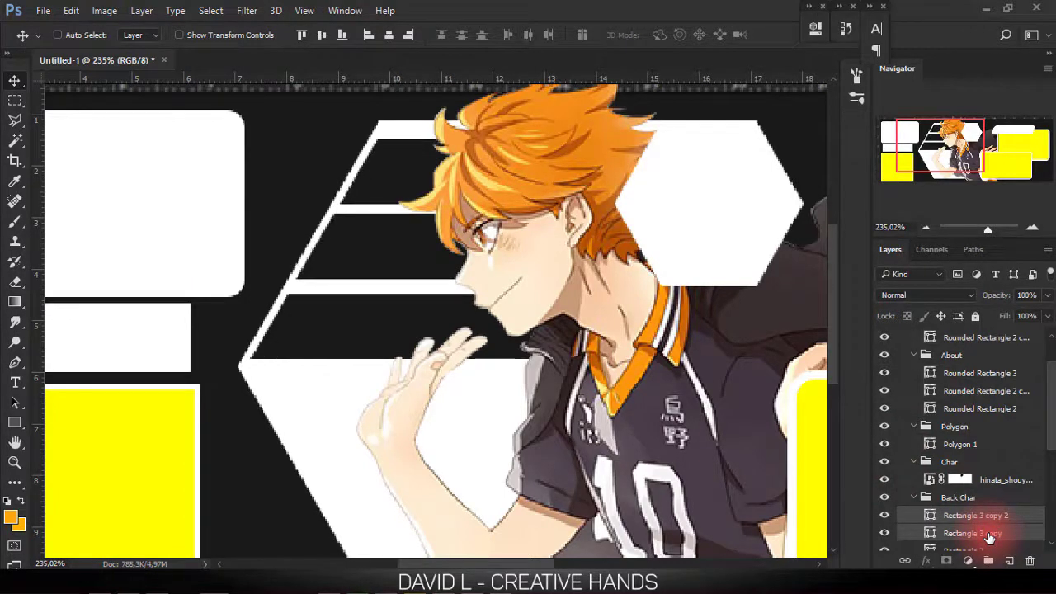
# - Fit the banner on screen and select all three Rectangle 3 bar layers together
pyautogui.click(979, 522)
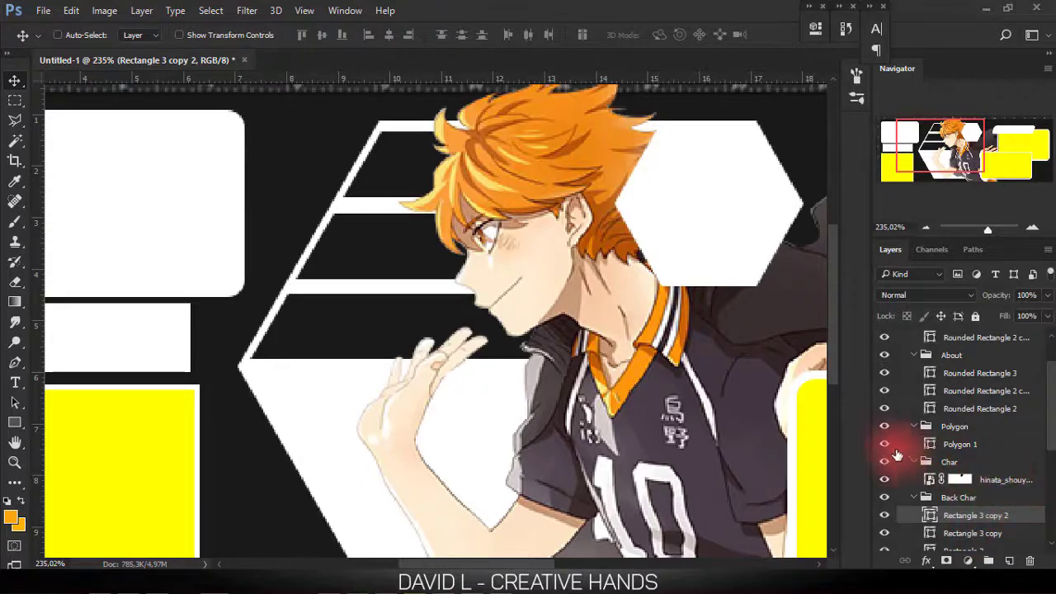
pyautogui.scroll(2, 600, 340)
pyautogui.scroll(-3, 601, 340)
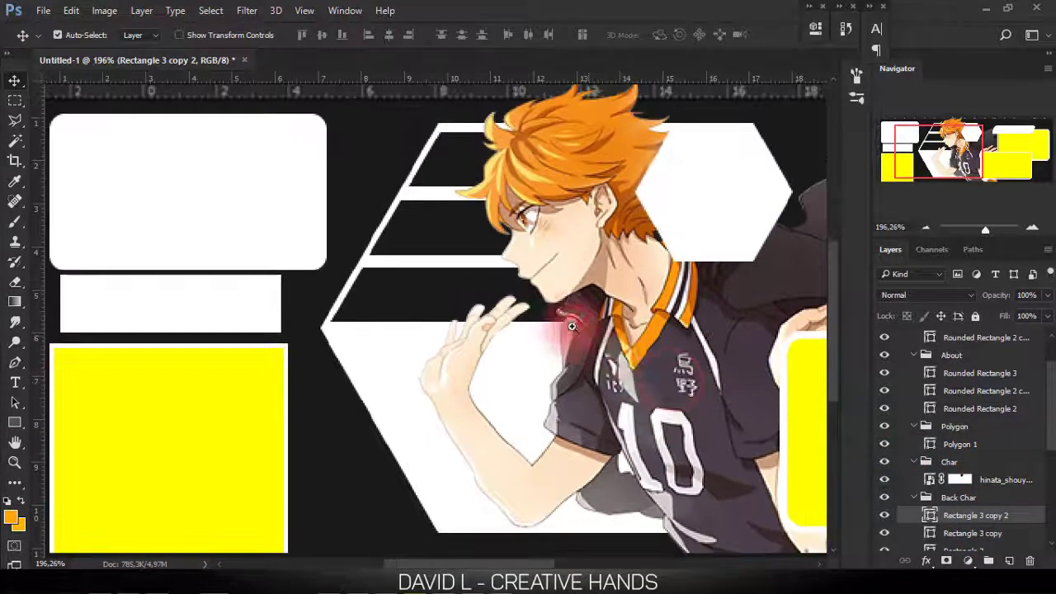
pyautogui.rightClick(601, 340)
pyautogui.click(601, 340)
pyautogui.scroll(-1, 891, 512)
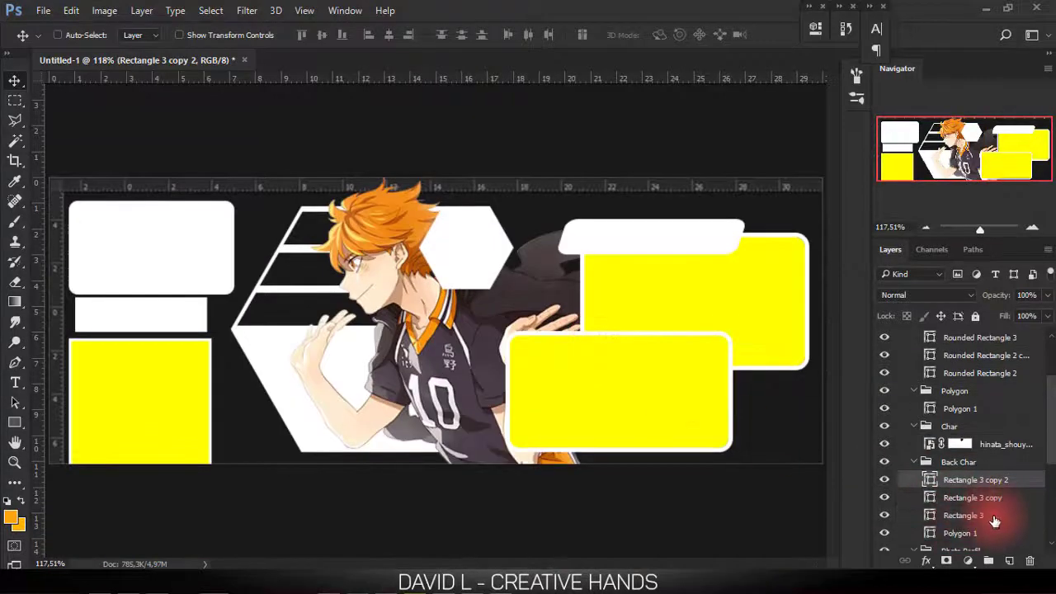
pyautogui.keyDown('shift'); pyautogui.click(996, 519); pyautogui.keyUp('shift')
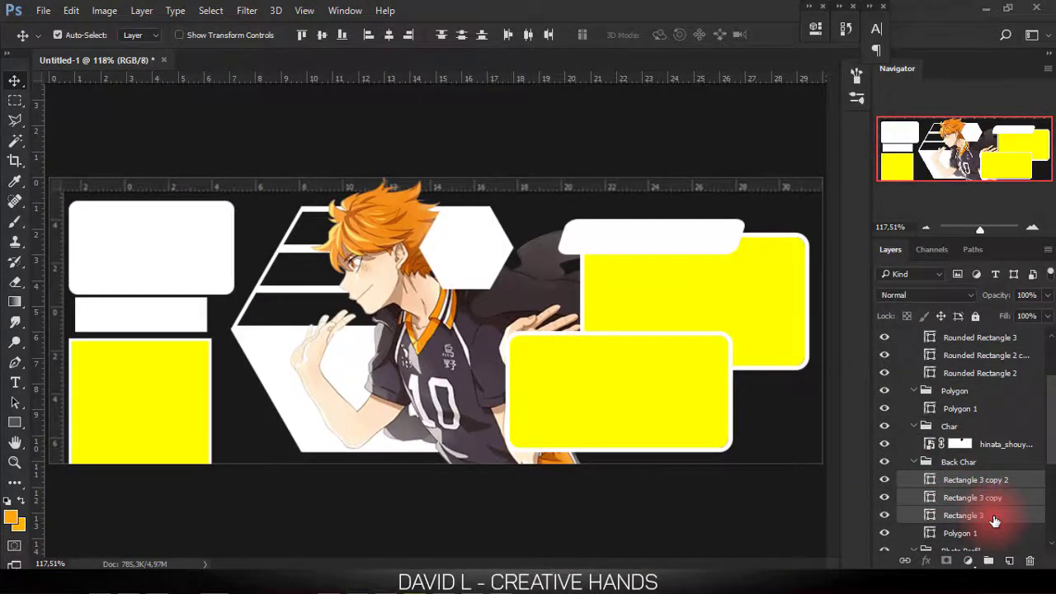
# - Duplicate the three bars with Ctrl+J and flip the copies horizontally and vertically
pyautogui.hotkey('ctrl', 'j')
pyautogui.hotkey('ctrl', 't')
pyautogui.rightClick(403, 276)
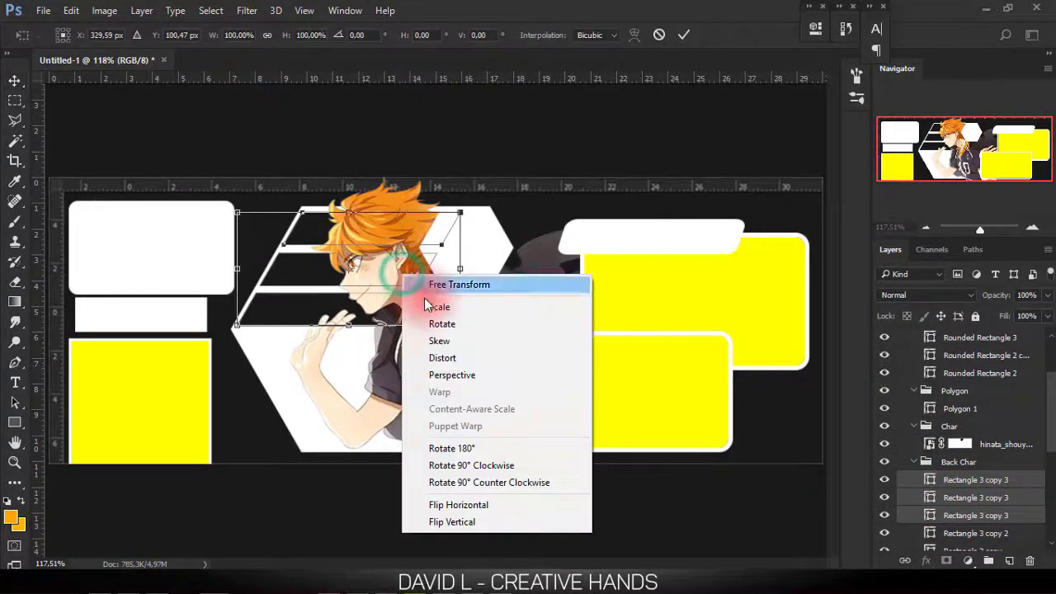
pyautogui.click(487, 504)
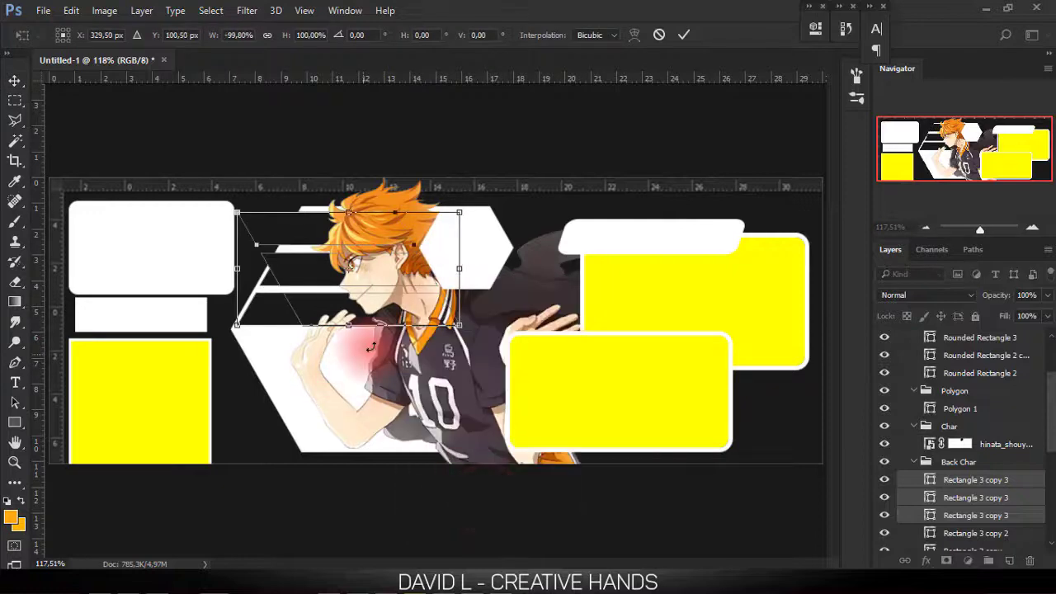
pyautogui.rightClick(389, 298)
pyautogui.click(446, 549)
pyautogui.moveTo(402, 288); pyautogui.dragTo(415, 344)
pyautogui.rightClick(448, 307)
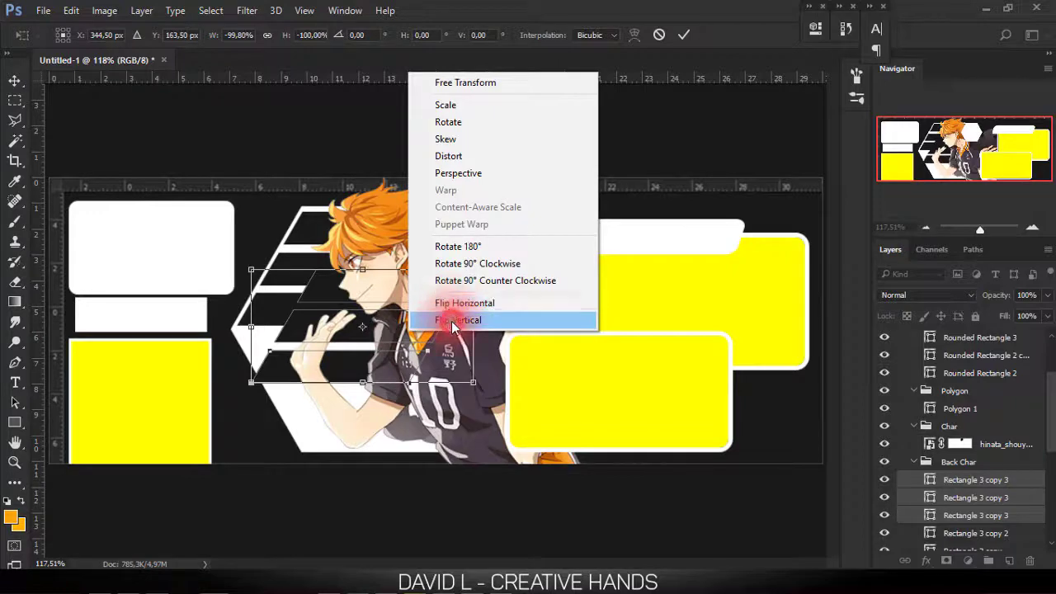
pyautogui.click(452, 320)
# - Keep flipping the copied bars until they mirror the upper set
pyautogui.rightClick(381, 322)
pyautogui.click(421, 539)
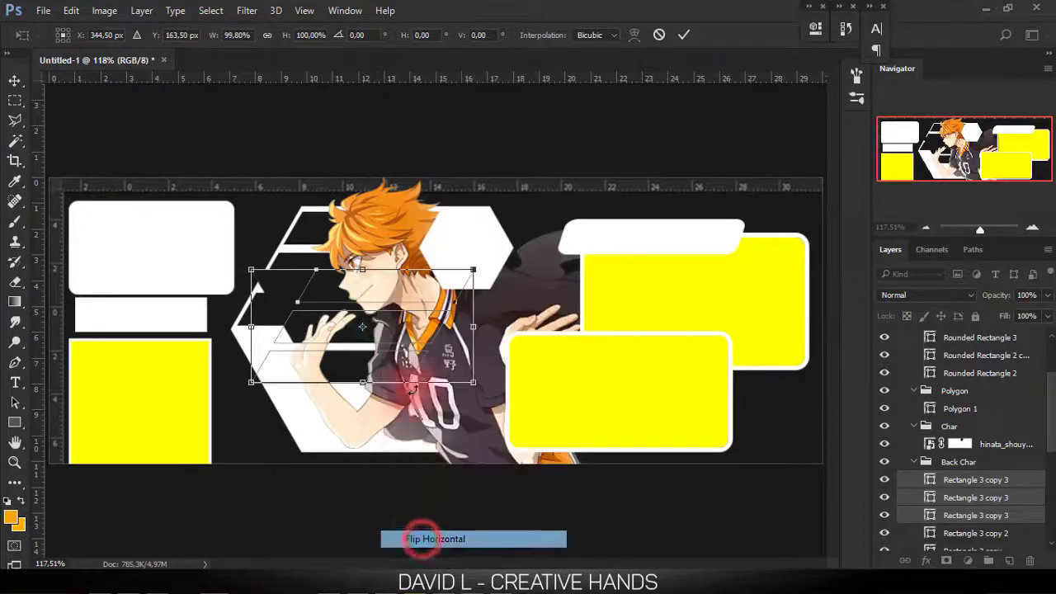
pyautogui.rightClick(386, 294)
pyautogui.click(425, 538)
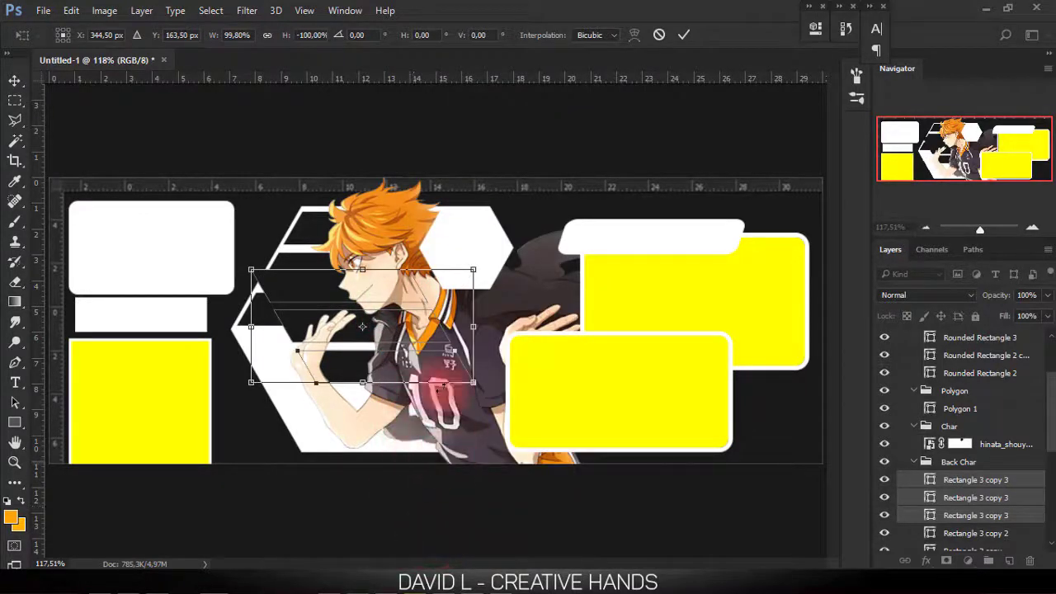
pyautogui.rightClick(397, 307)
pyautogui.click(446, 540)
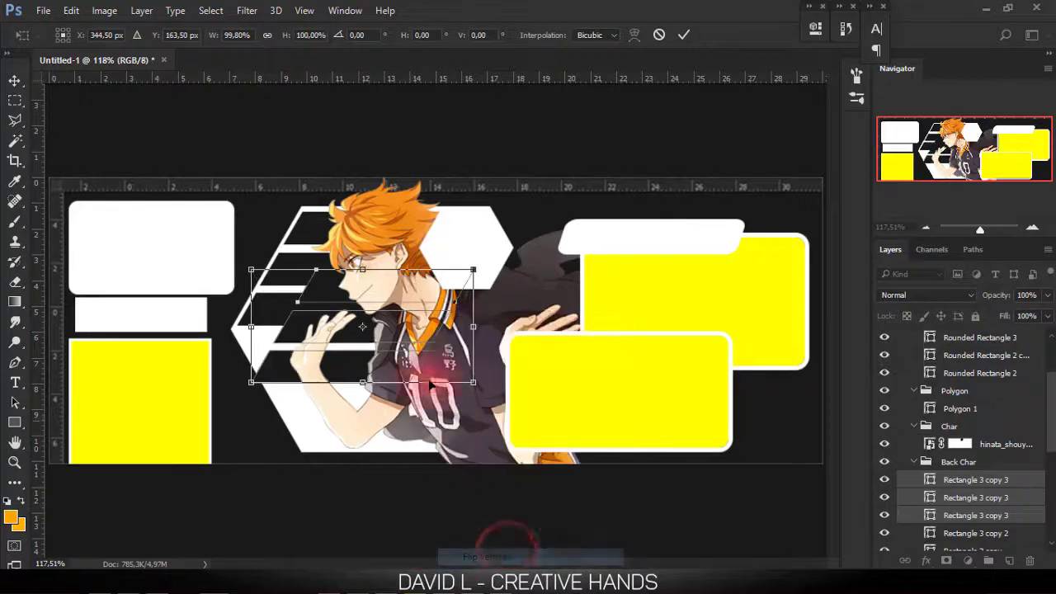
pyautogui.rightClick(395, 316)
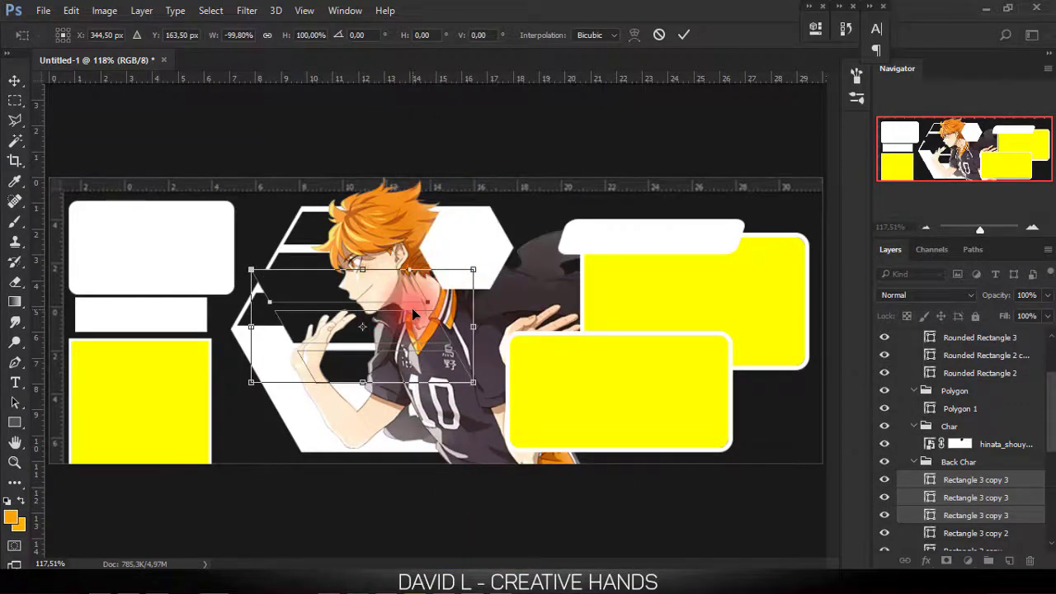
pyautogui.rightClick(412, 309)
pyautogui.click(486, 559)
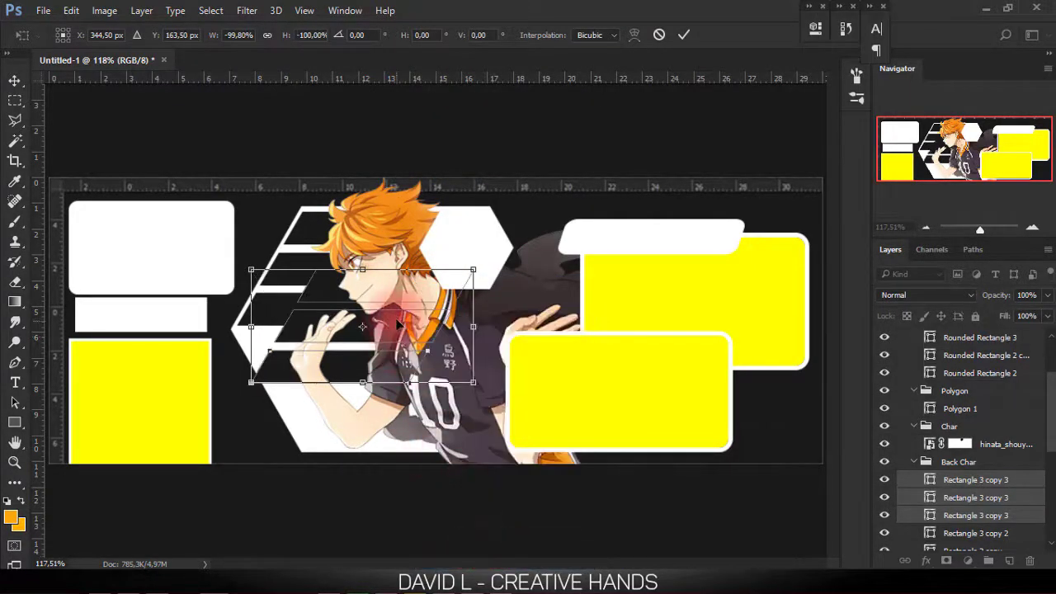
# - Place the flipped bars in the hexagon's lower half, nudge them into alignment, and commit
pyautogui.moveTo(397, 321); pyautogui.dragTo(295, 385)
pyautogui.rightClick(293, 387)
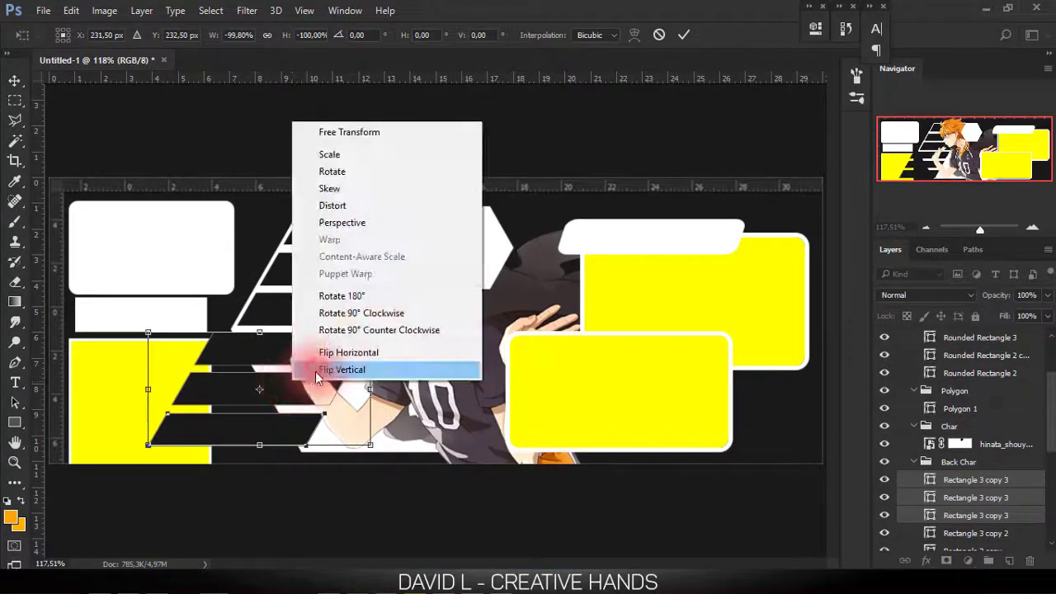
pyautogui.click(305, 369)
pyautogui.moveTo(323, 373)
pyautogui.mouseDown()
pyautogui.moveTo(354, 380)
pyautogui.moveTo(377, 367)
pyautogui.mouseUp()
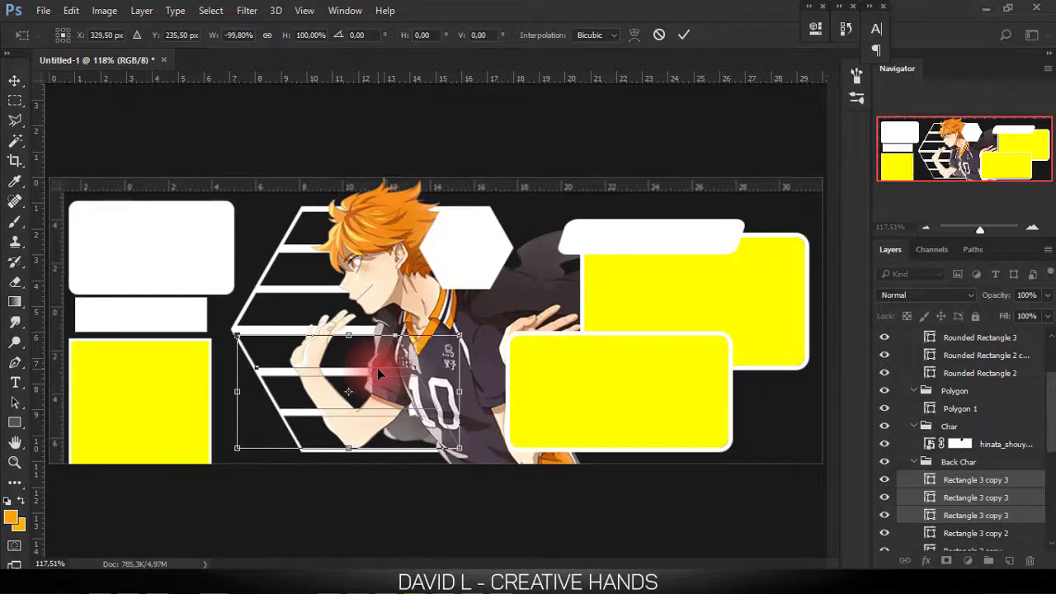
pyautogui.press('Right')
pyautogui.press('Up')
pyautogui.press('Up')
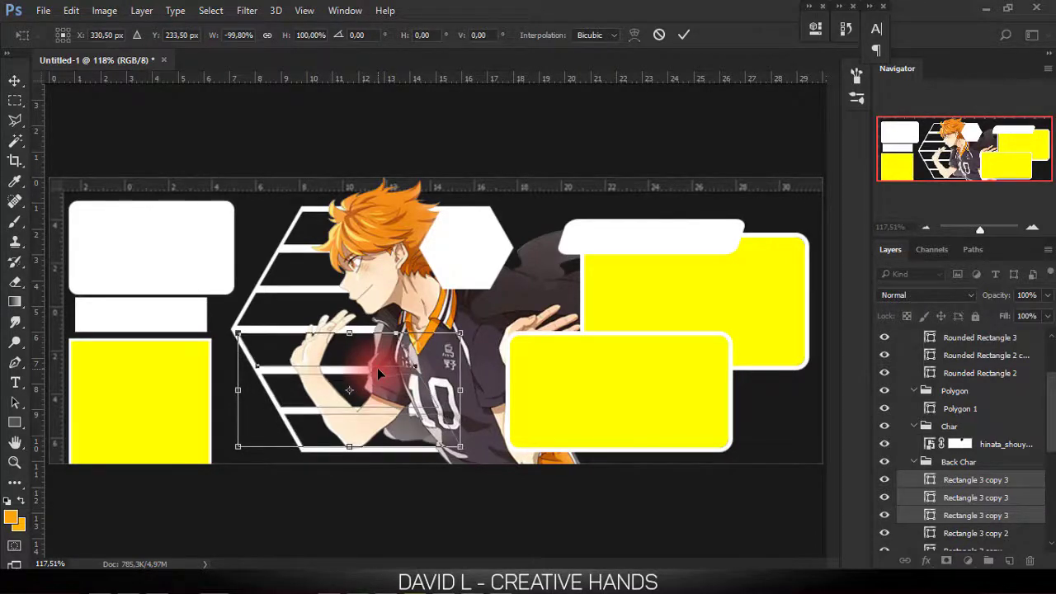
pyautogui.press('Return')
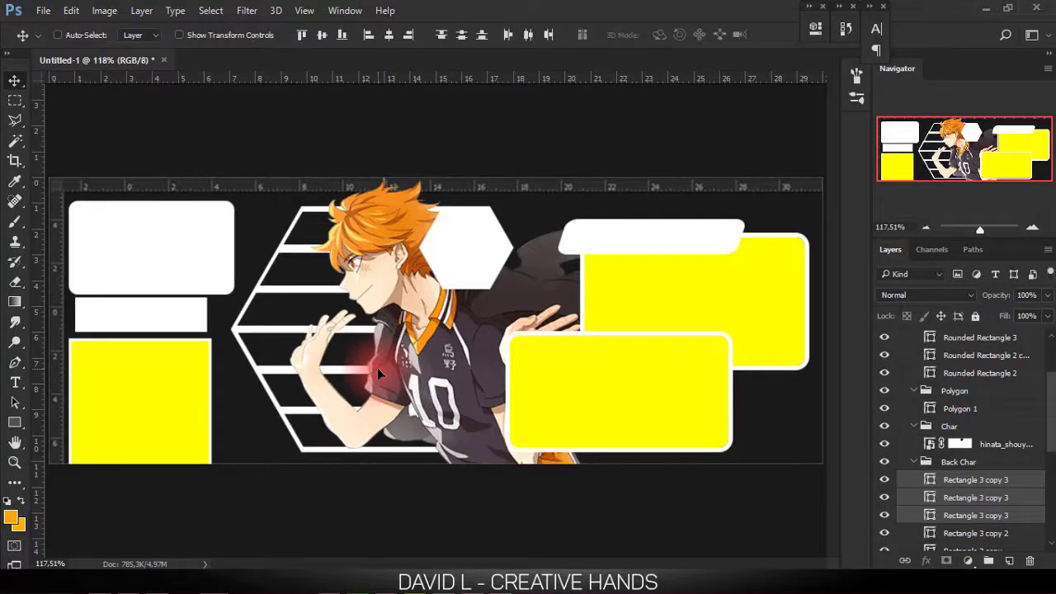